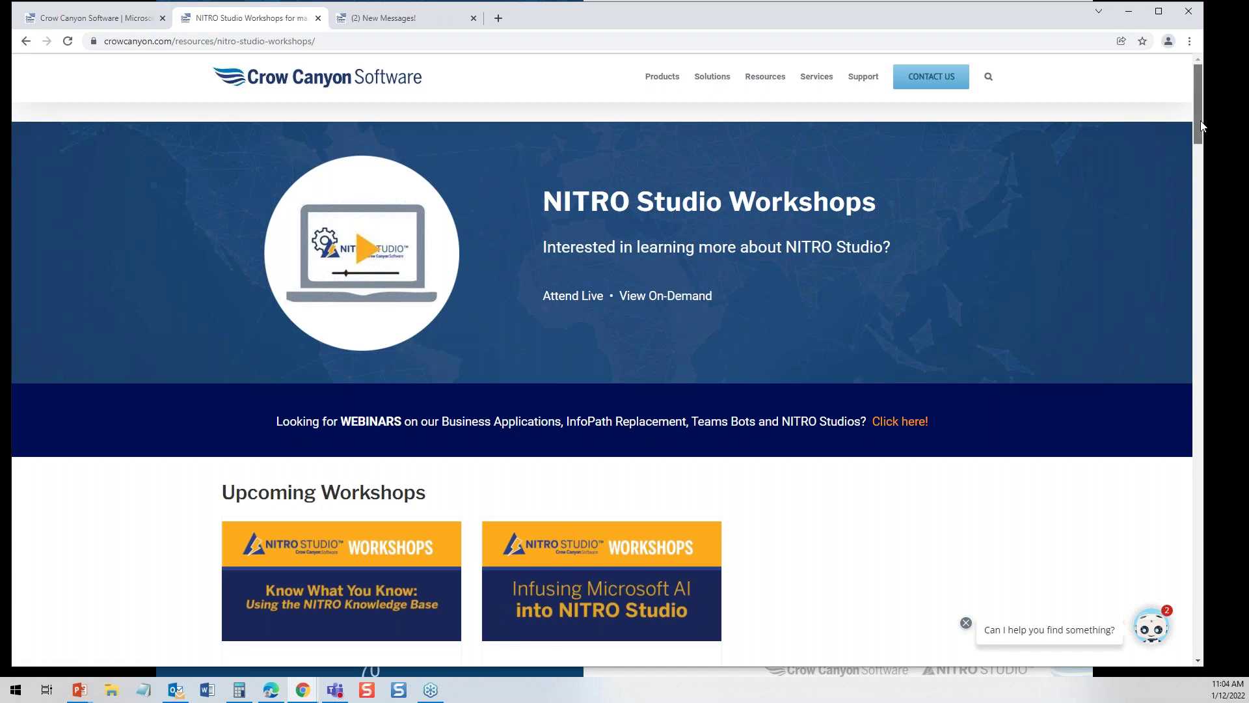
Scroll the NITRO Studio Workshops page past Upcoming Workshops to the Past Workshops recordings
scroll(1200, 120, down, 1)
mouse_move(790, 75)
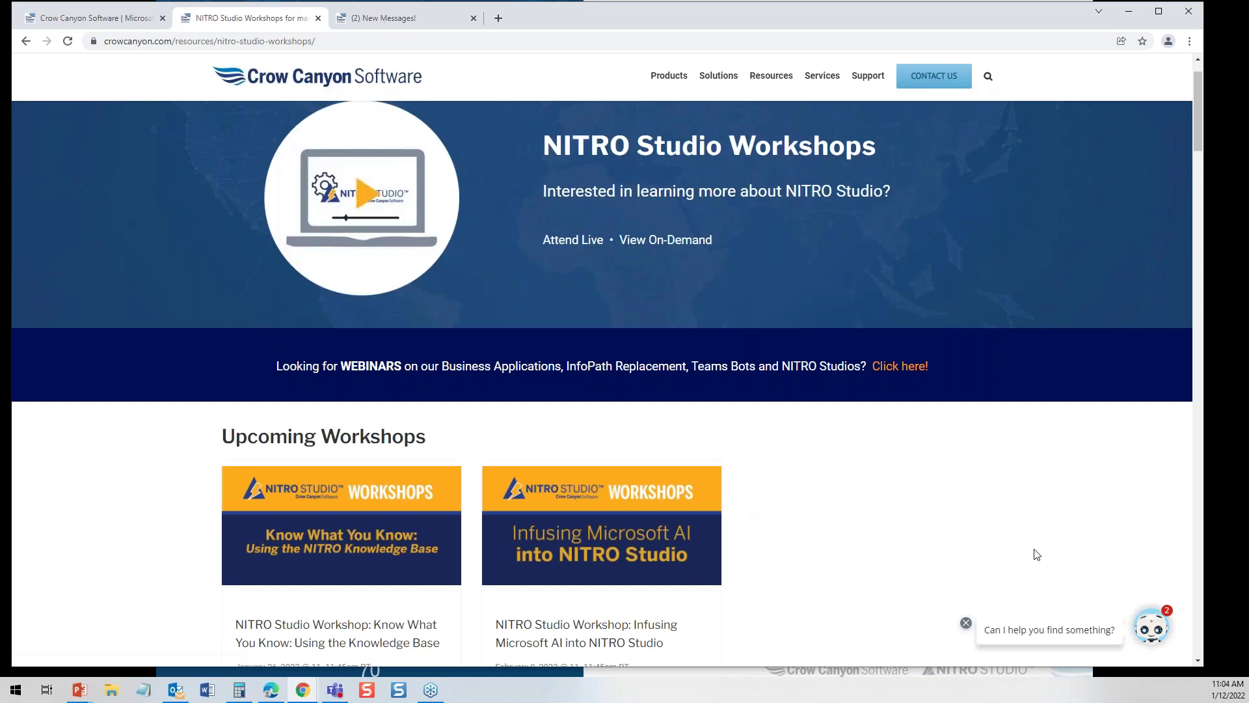
drag(1198, 128, 1196, 144)
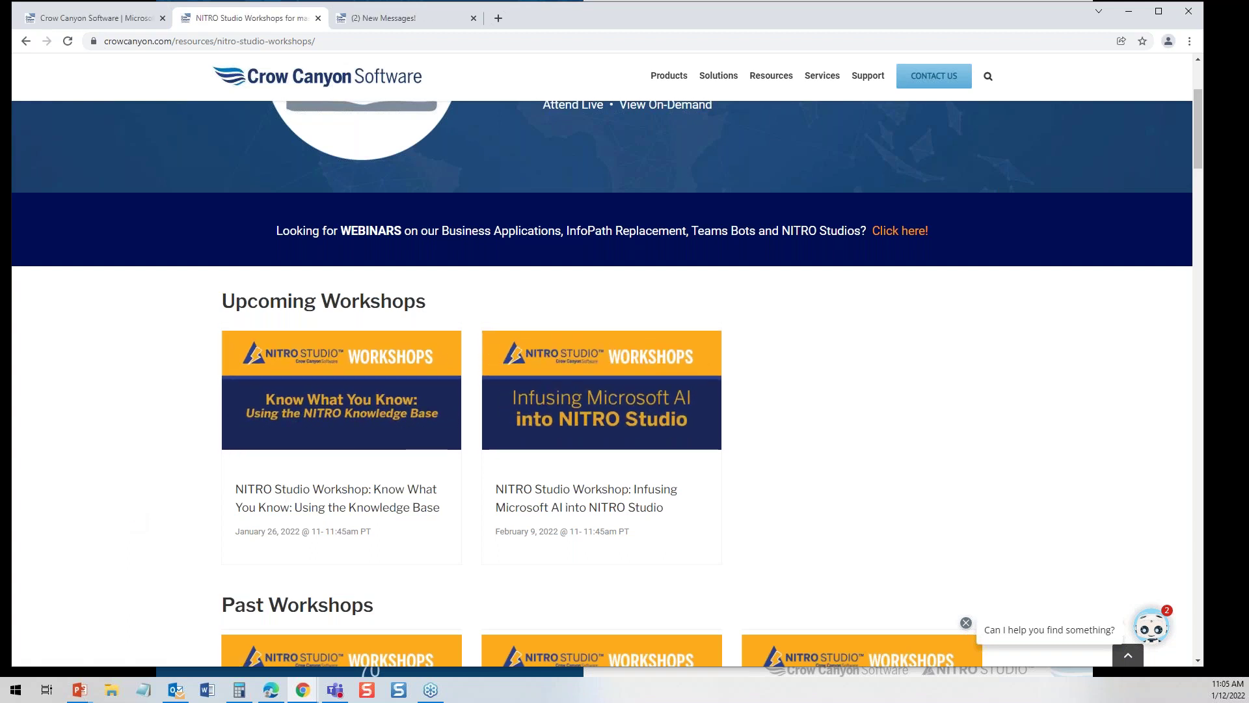
drag(1193, 154, 1193, 84)
Switch to the Crow Canyon Webinars tab and bring its Upcoming Webinars list into view
click(392, 18)
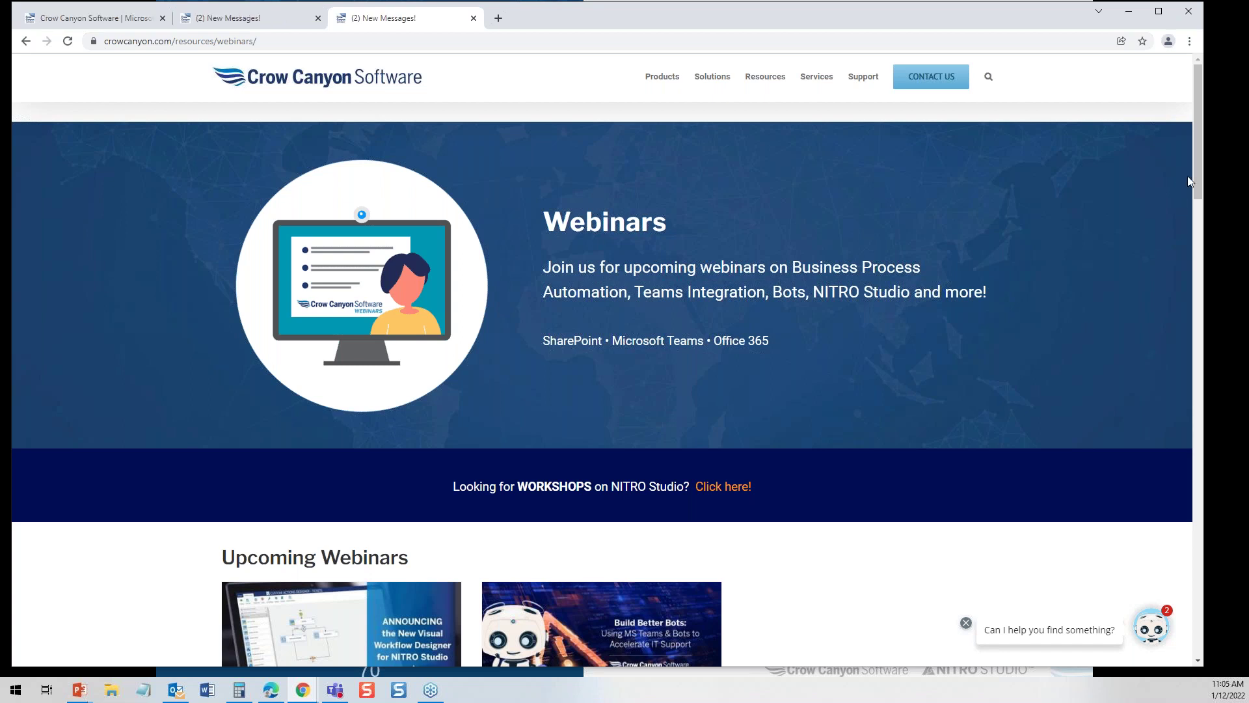
drag(1194, 177, 1197, 216)
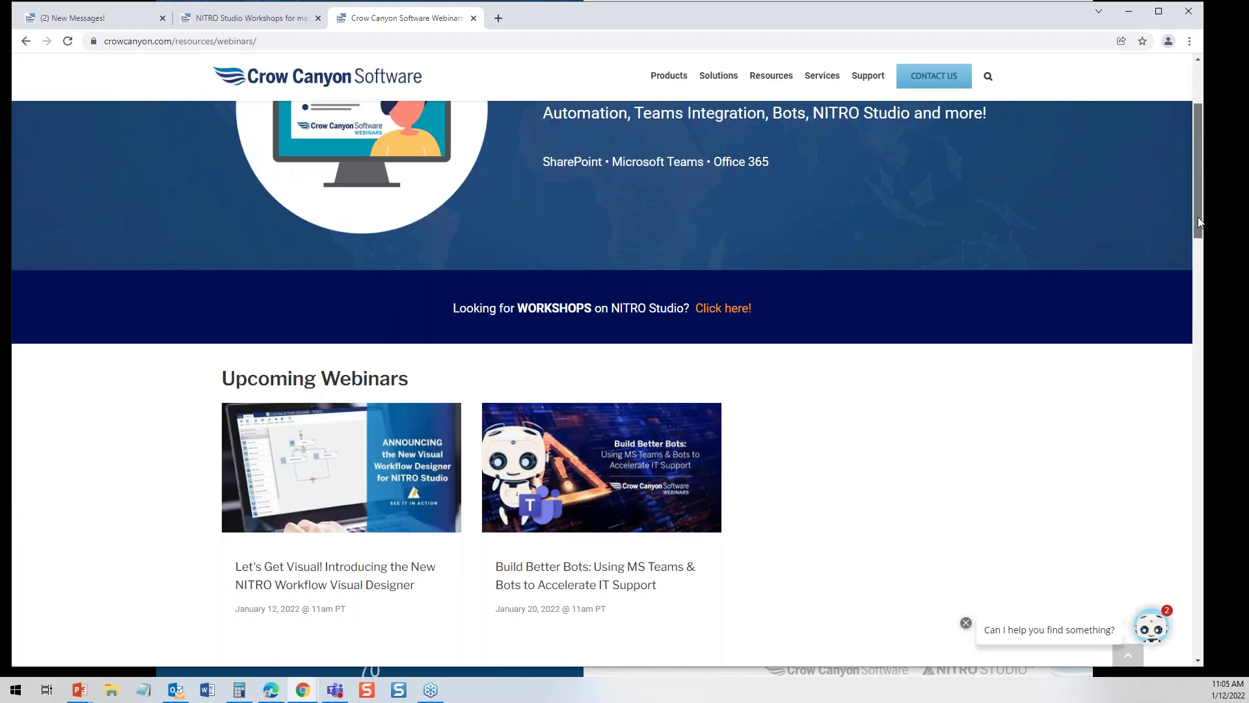
click(68, 42)
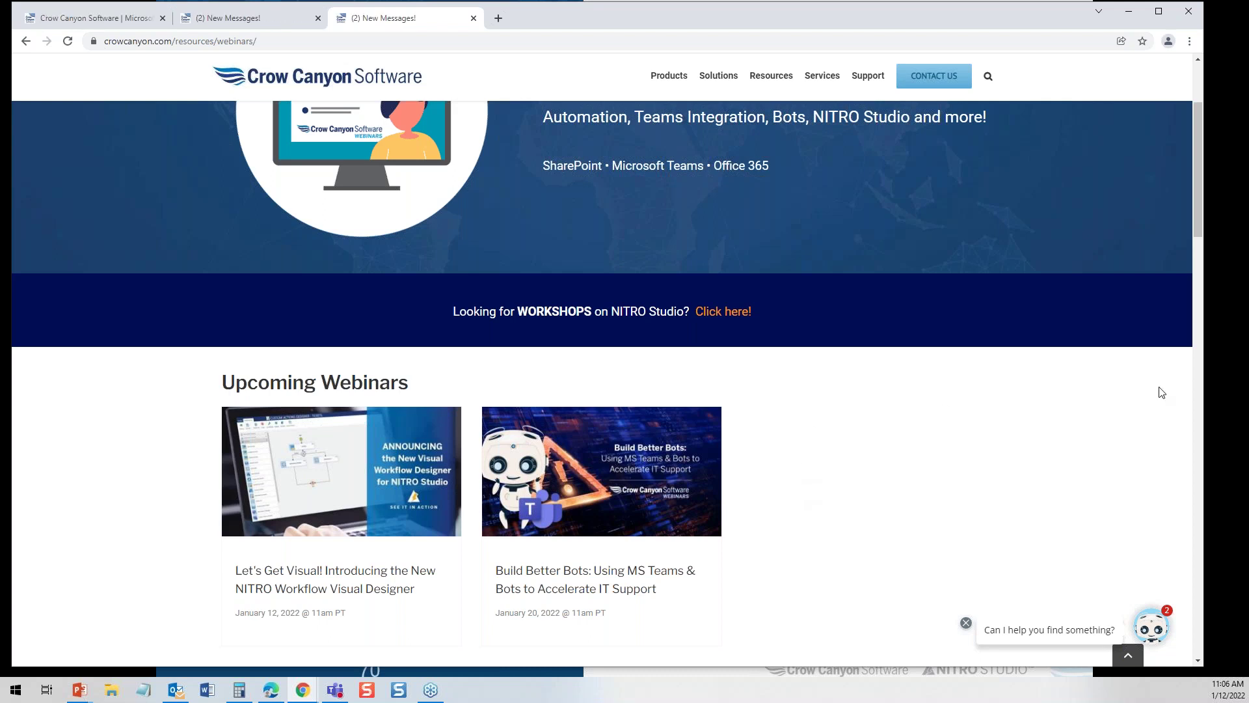
drag(1191, 216, 1216, 161)
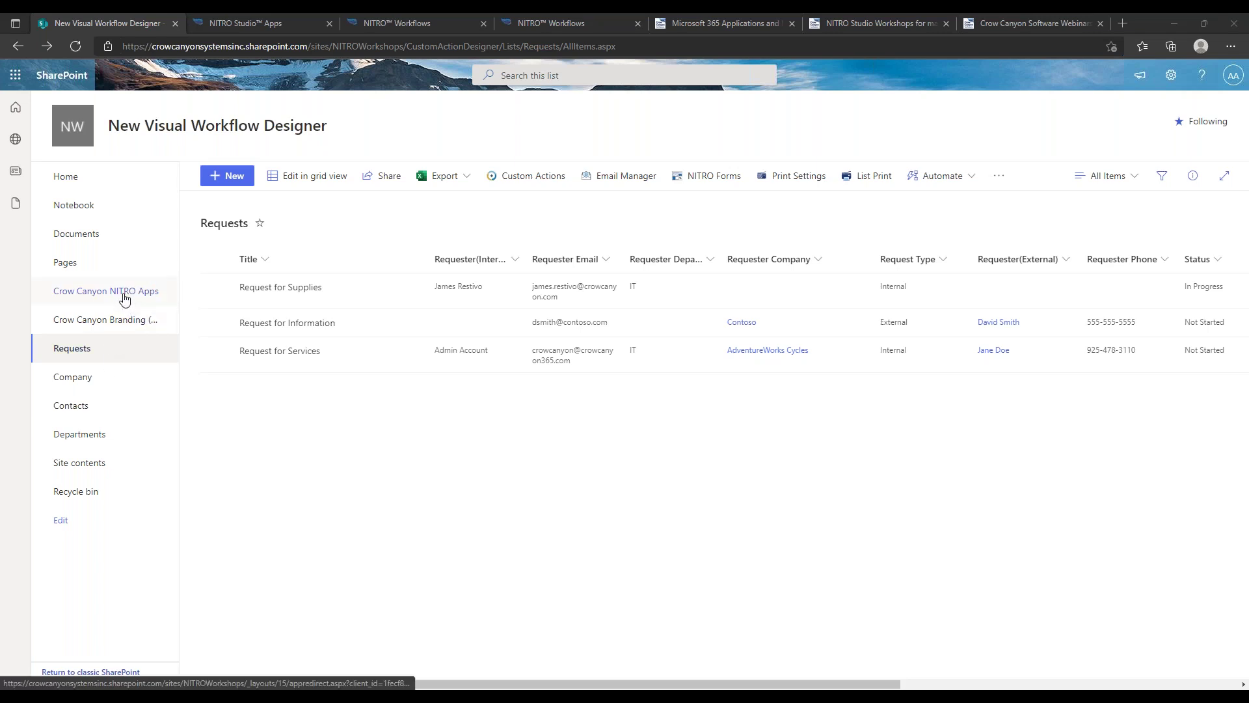
Go to NITRO Studio Apps, then NITRO Workflows to see the Set Approval Task workflow
click(236, 25)
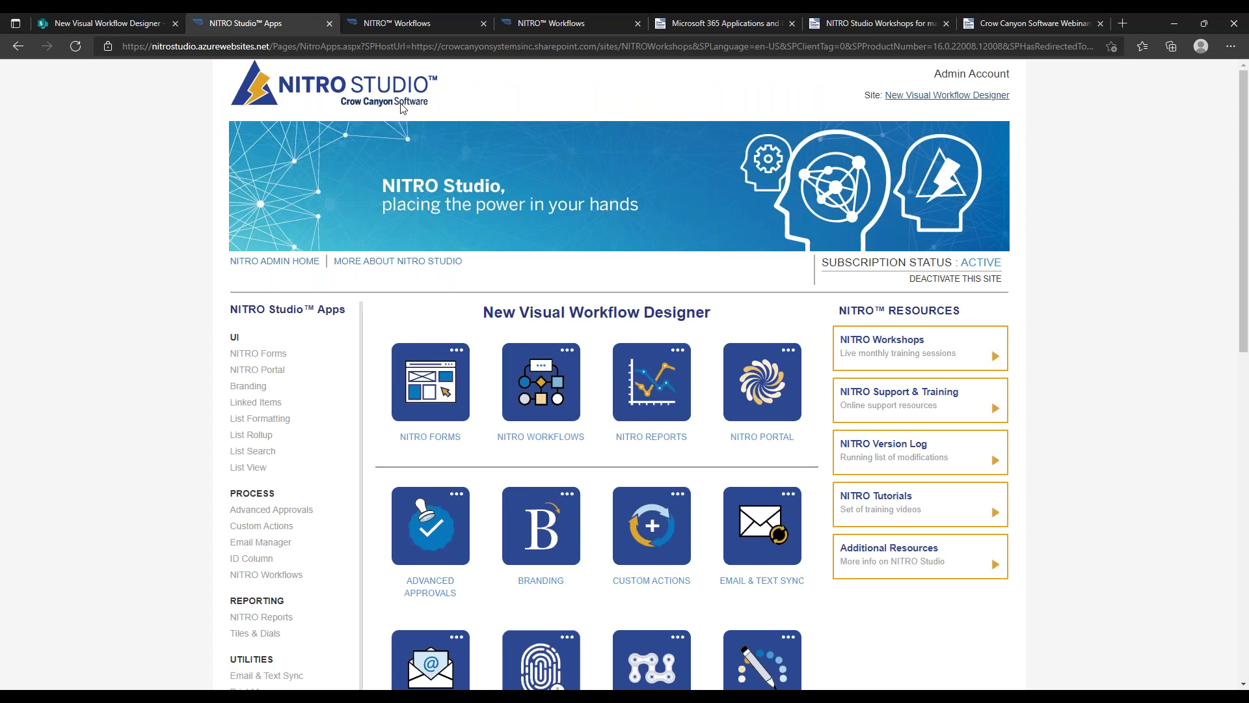
click(407, 25)
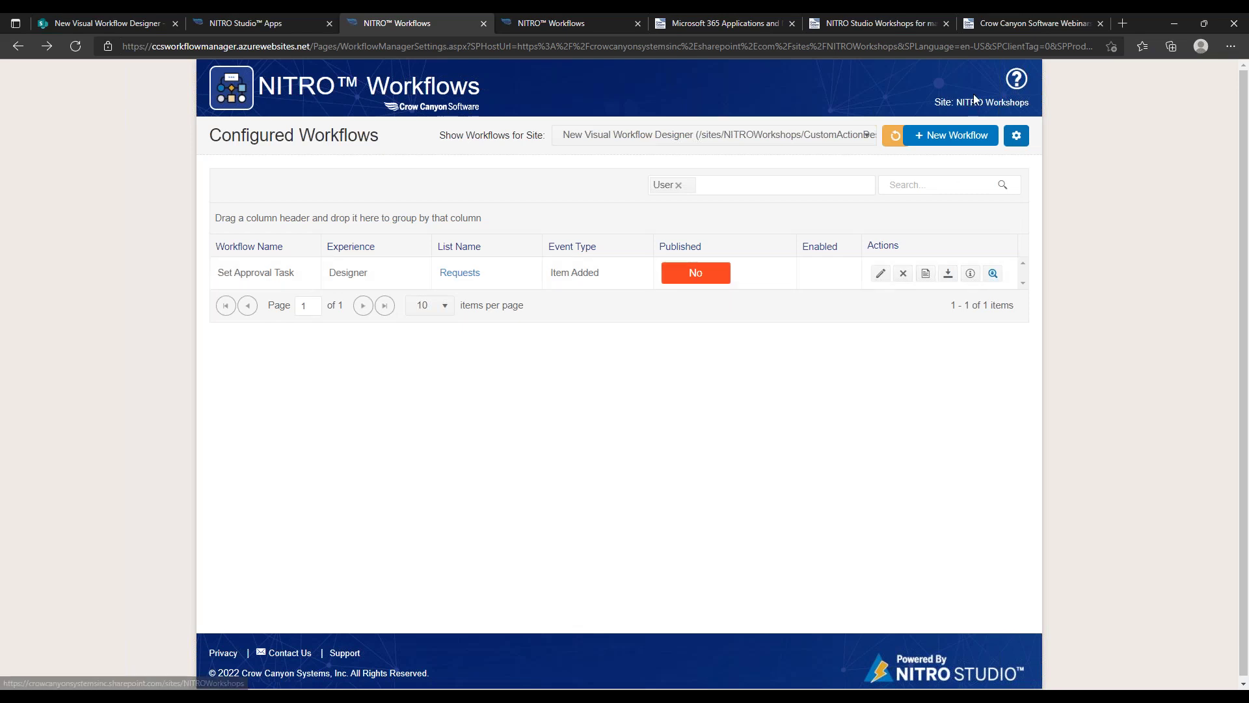
Start a new Designer workflow on the Requests list, triggered when an item is created
click(968, 134)
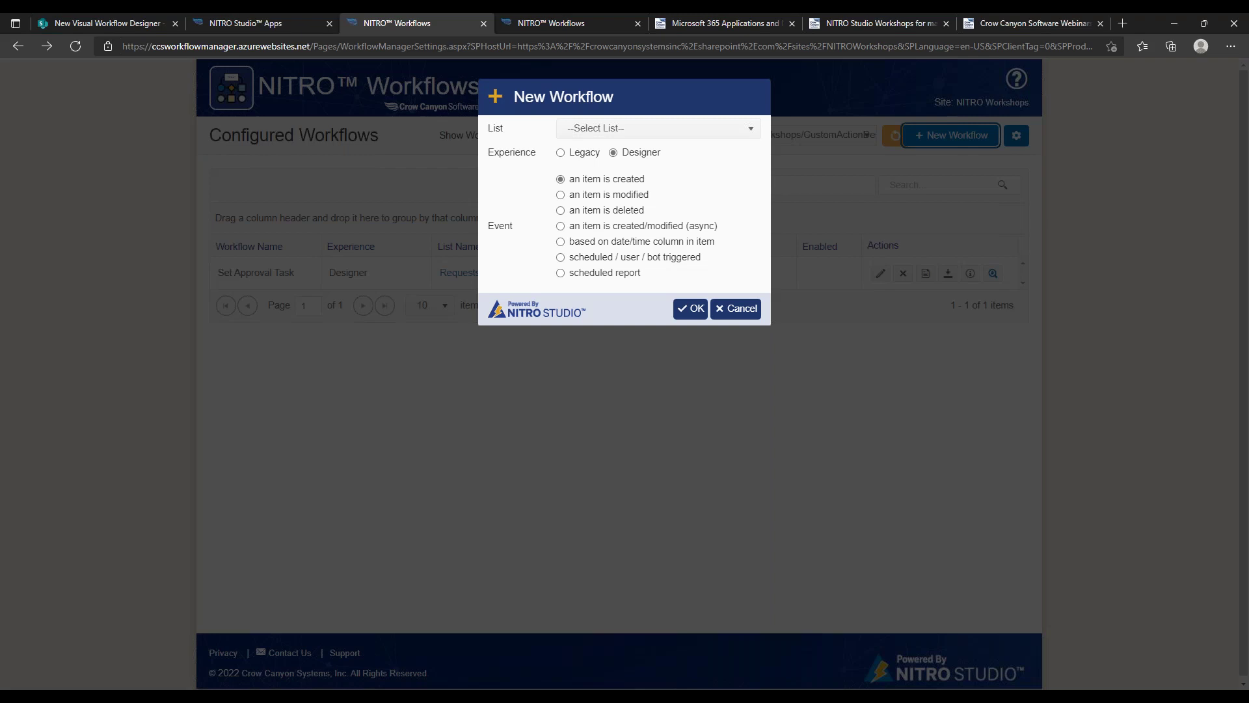
click(690, 128)
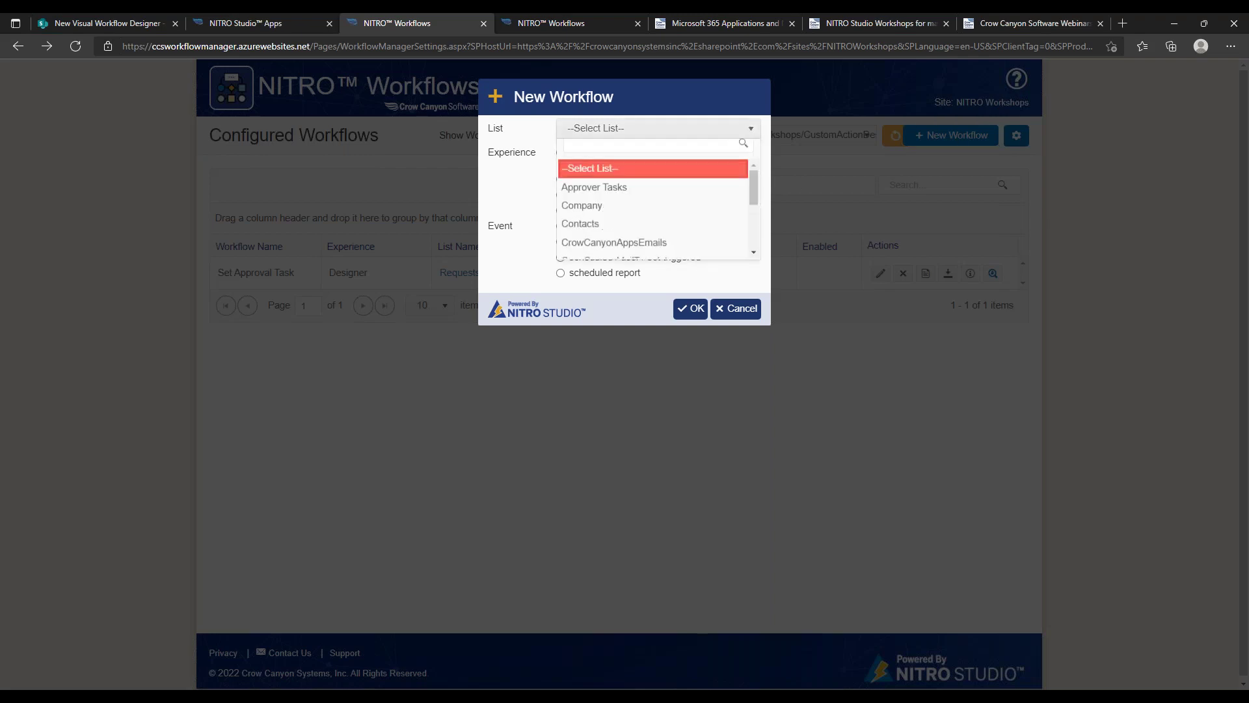
drag(753, 196, 752, 244)
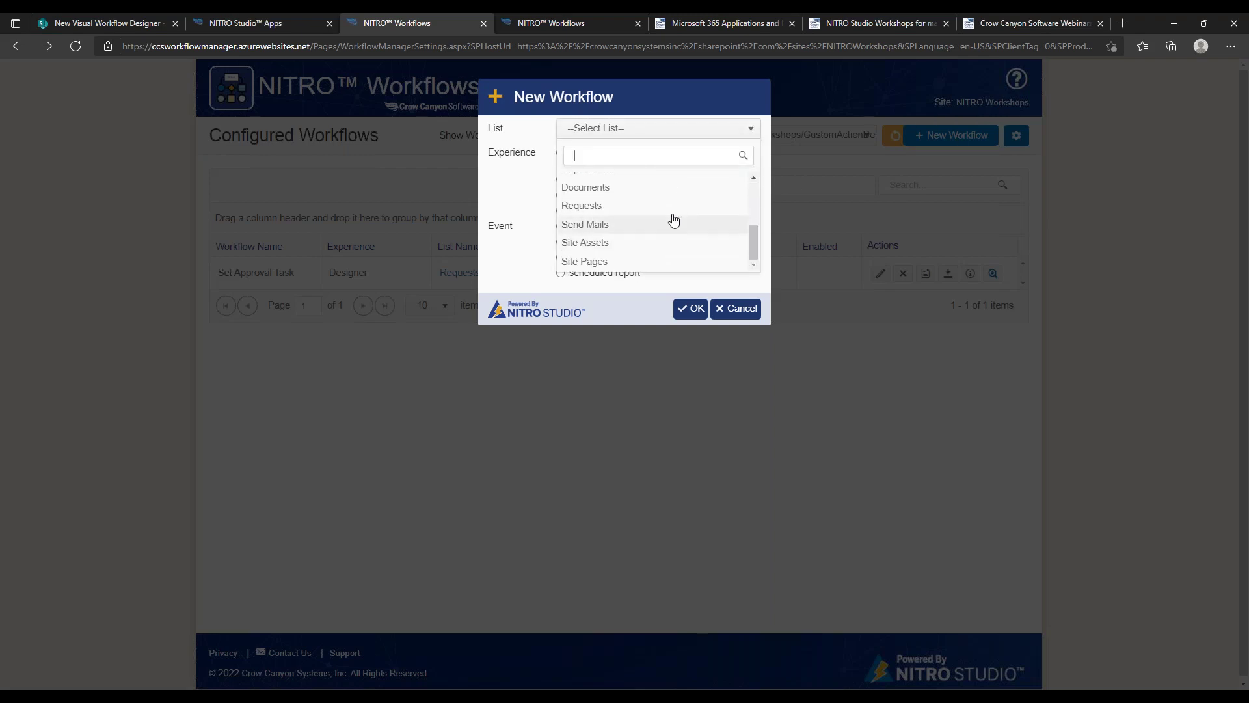
click(646, 207)
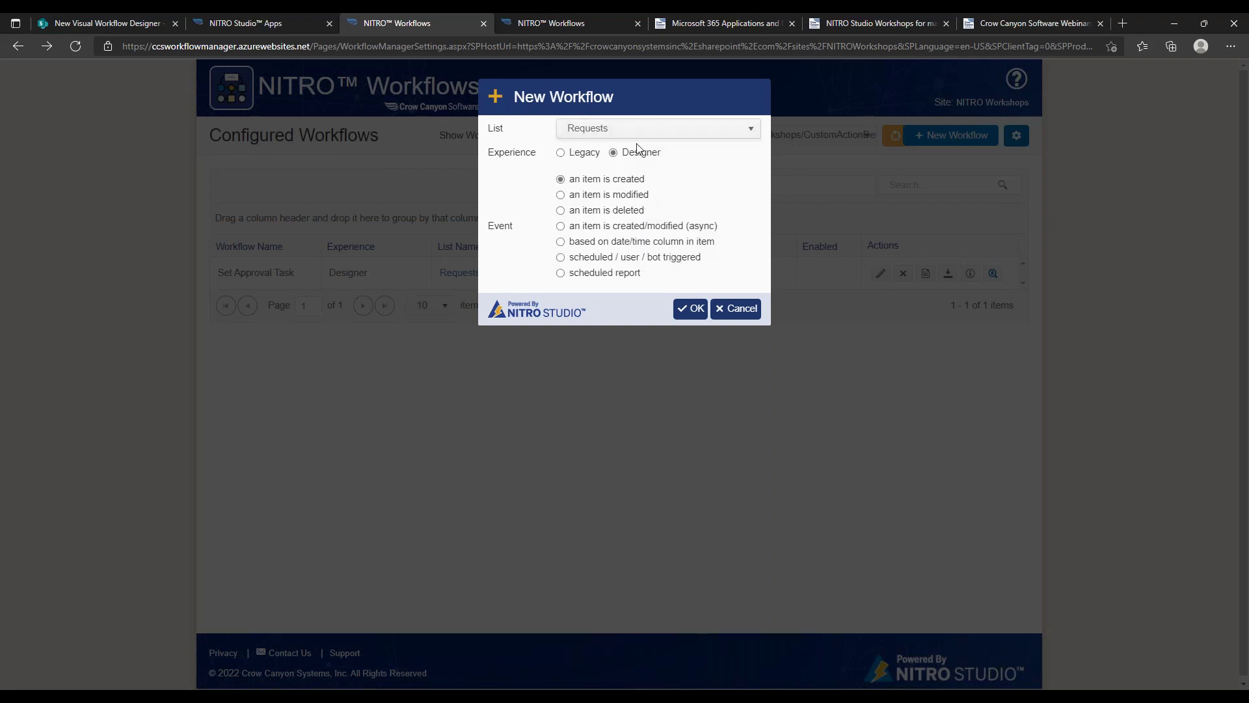
click(574, 157)
click(613, 153)
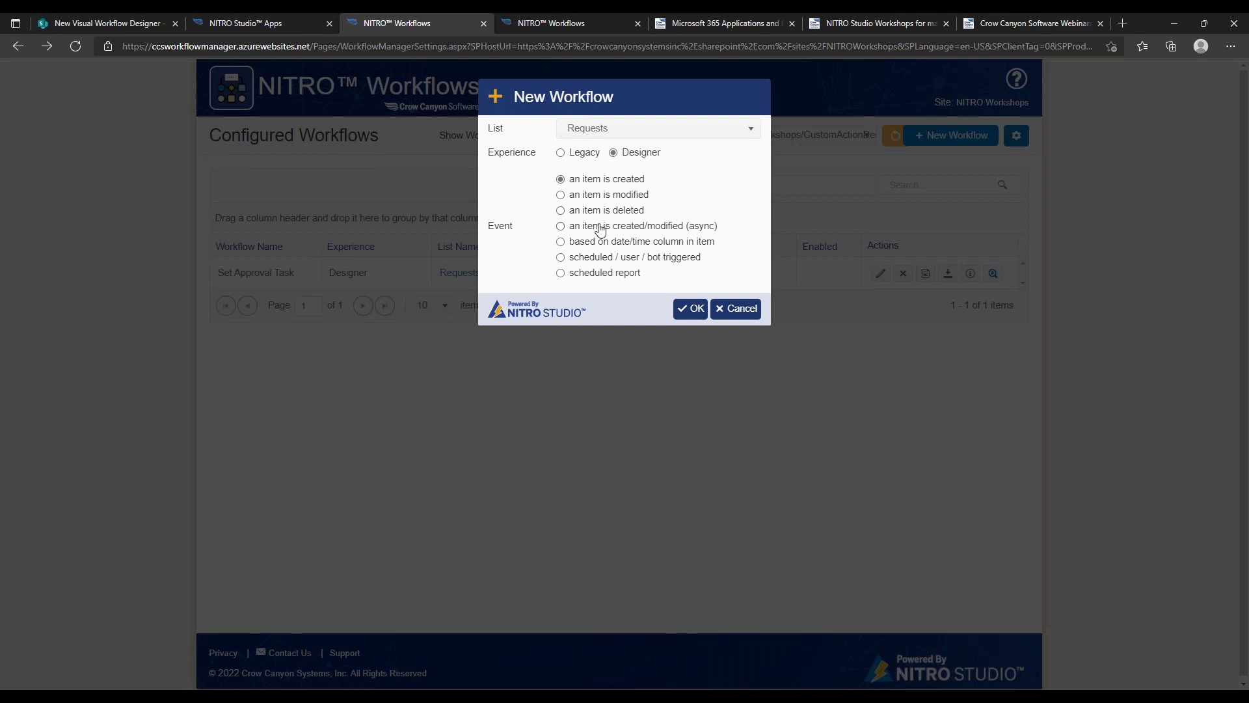
Create the blank Requests workflow, centre the Start-to-End flow, and expand the Actions list
click(690, 309)
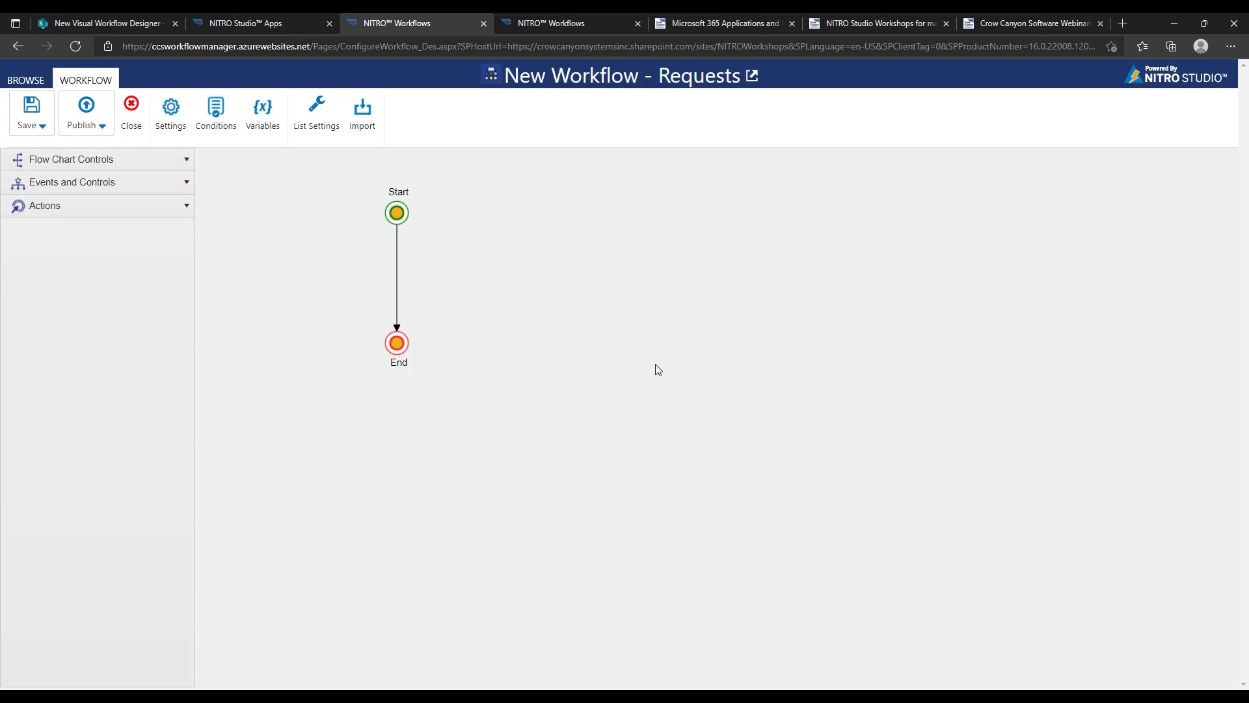
drag(482, 291, 636, 295)
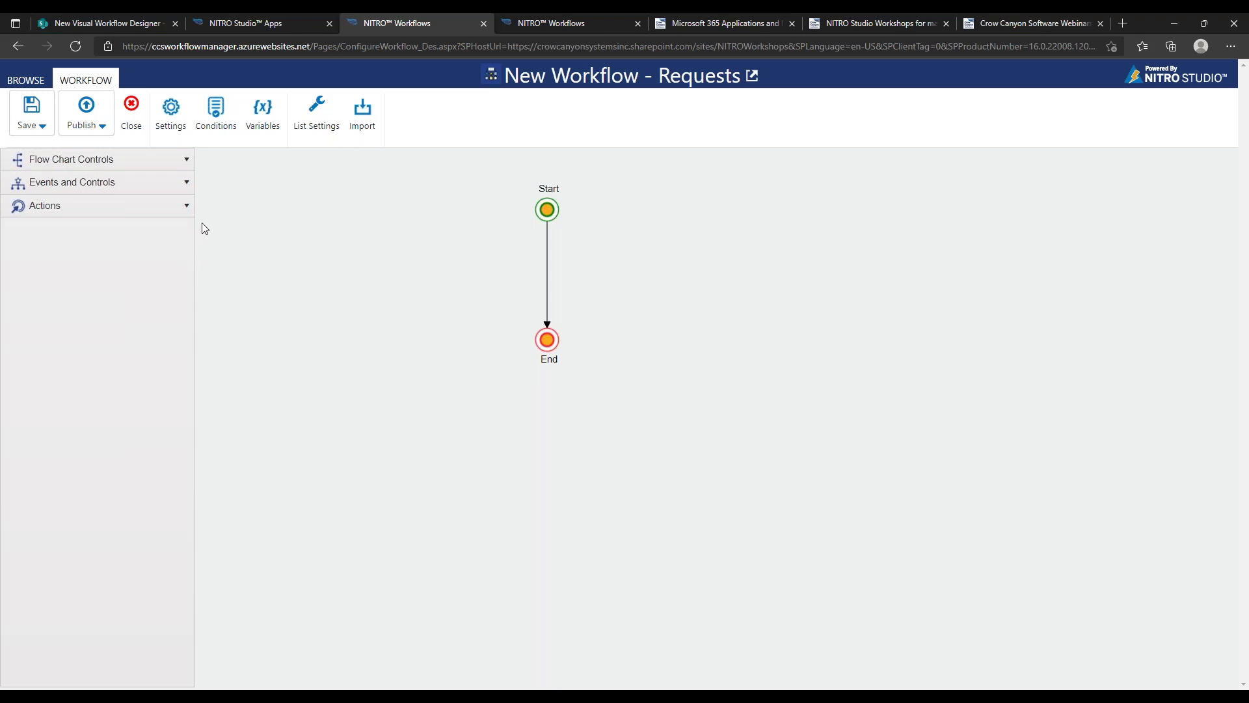
click(177, 208)
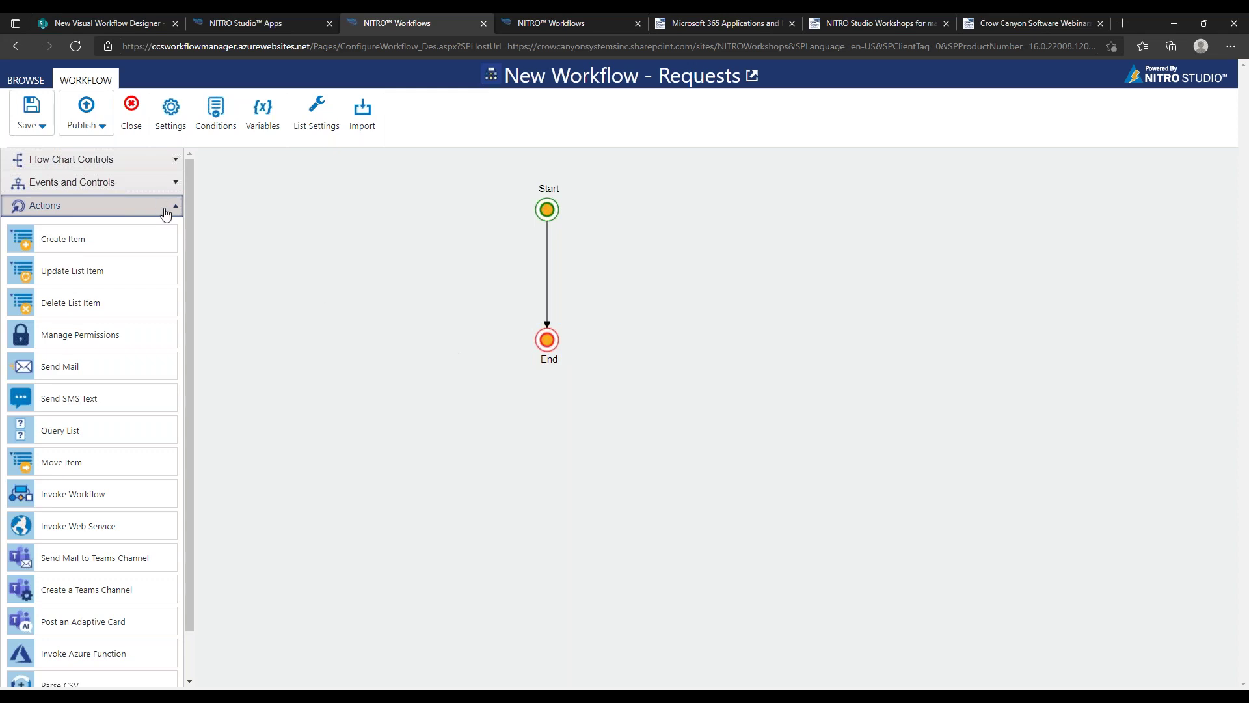
Drop a Send Mail action from the Actions palette onto the Start-to-End connector
drag(189, 240, 194, 256)
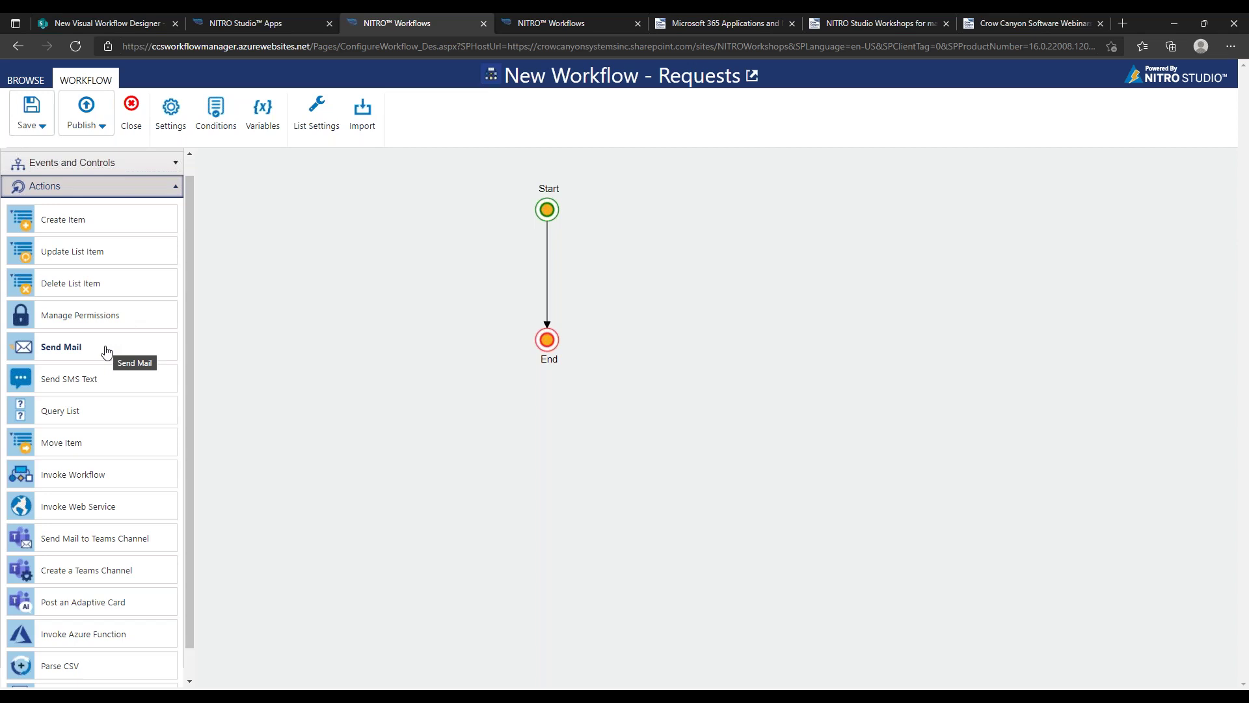
drag(95, 354, 560, 269)
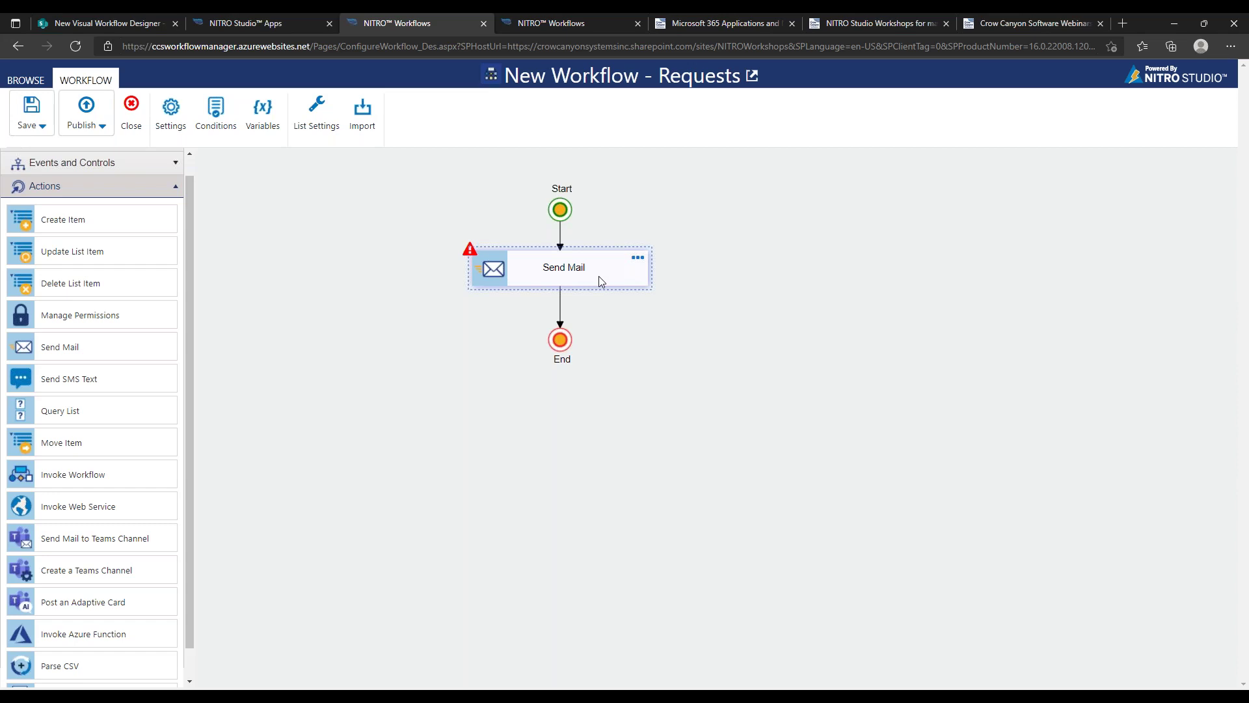
Name the Send Mail action 'Notify Requester' and start a new mail template for it
click(637, 258)
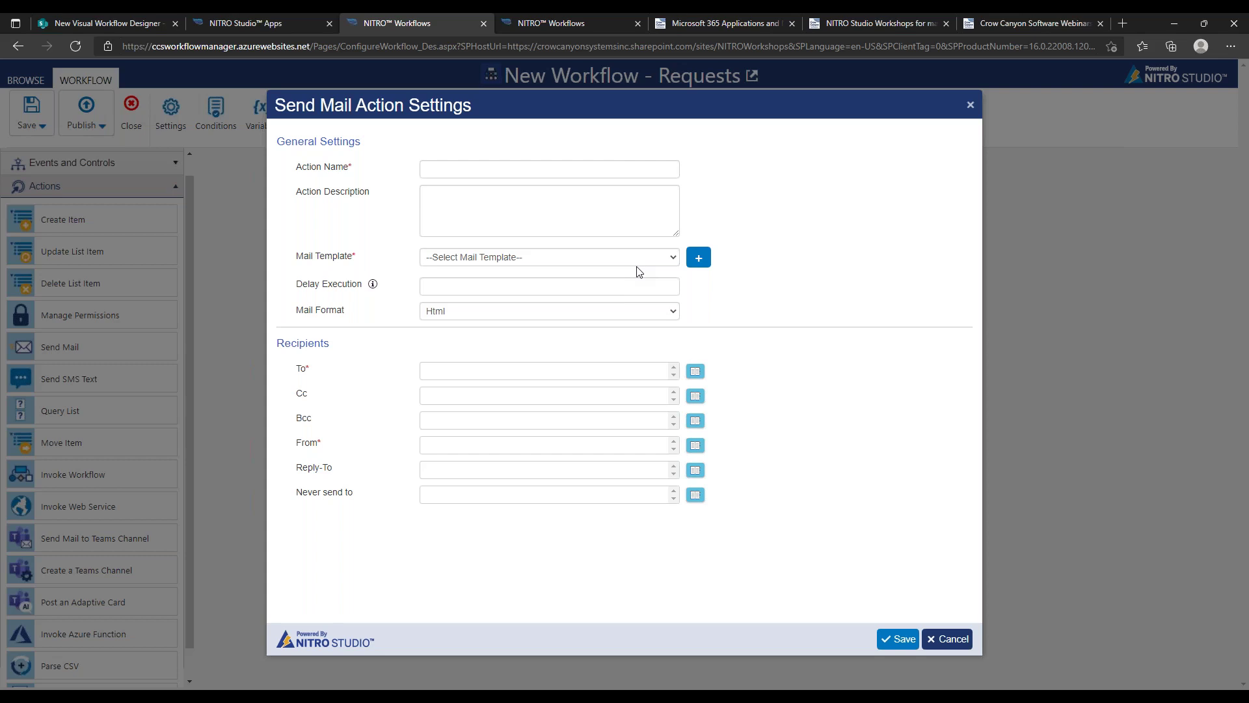
click(561, 167)
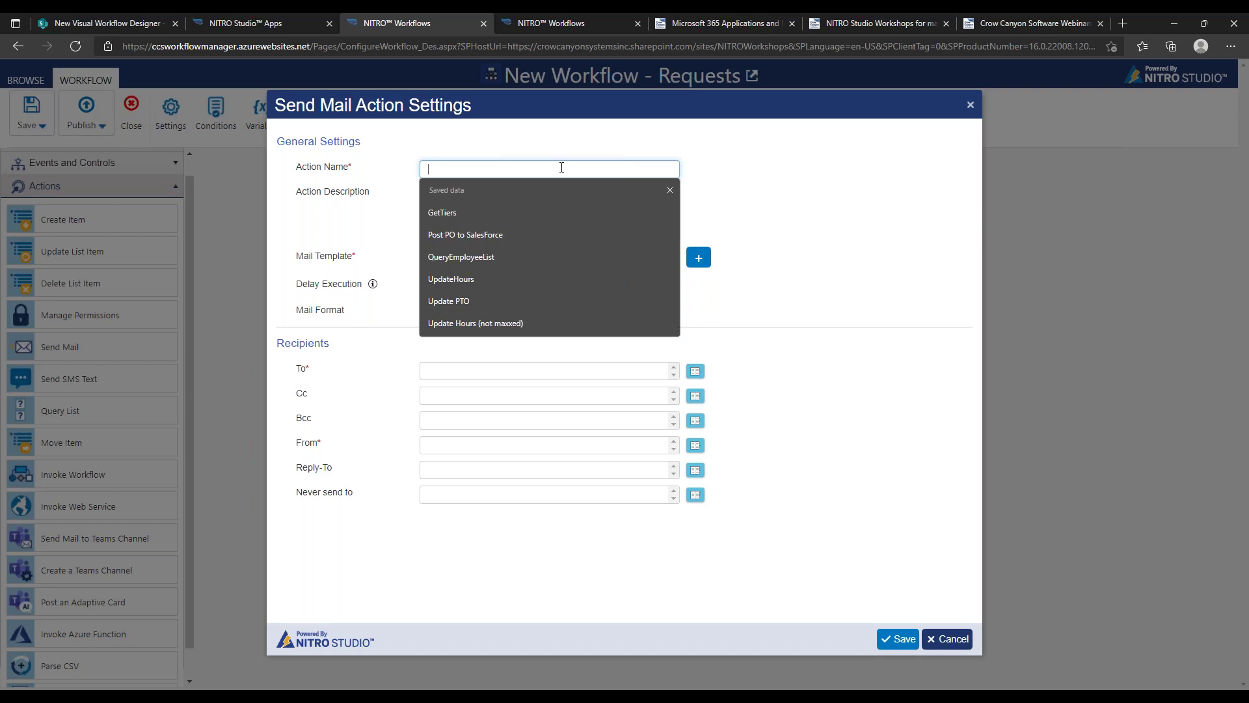
text(Notify REQUEST)
key(BackSpace)
key(BackSpace)
key(BackSpace)
key(BackSpace)
key(BackSpace)
key(BackSpace)
text(equester)
click(568, 261)
click(699, 258)
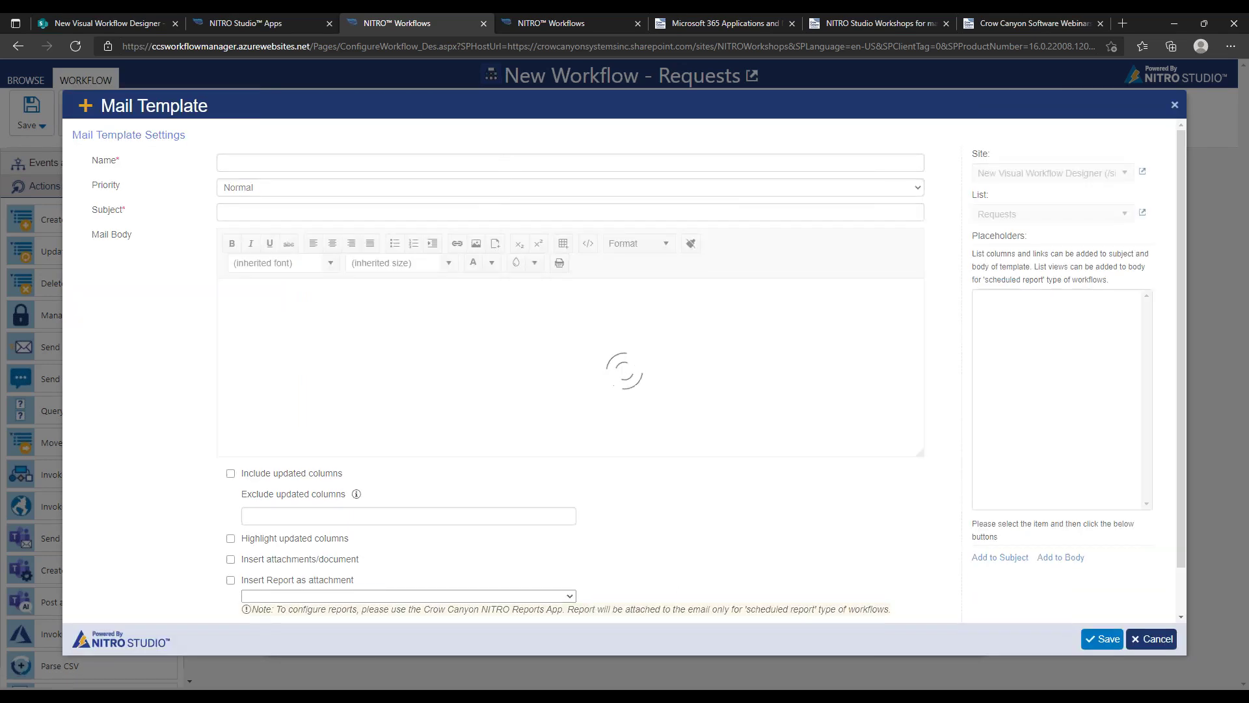
Name the template 'Notify Requester' with subject 'Your request has been received'
click(506, 160)
text(Notify Requester)
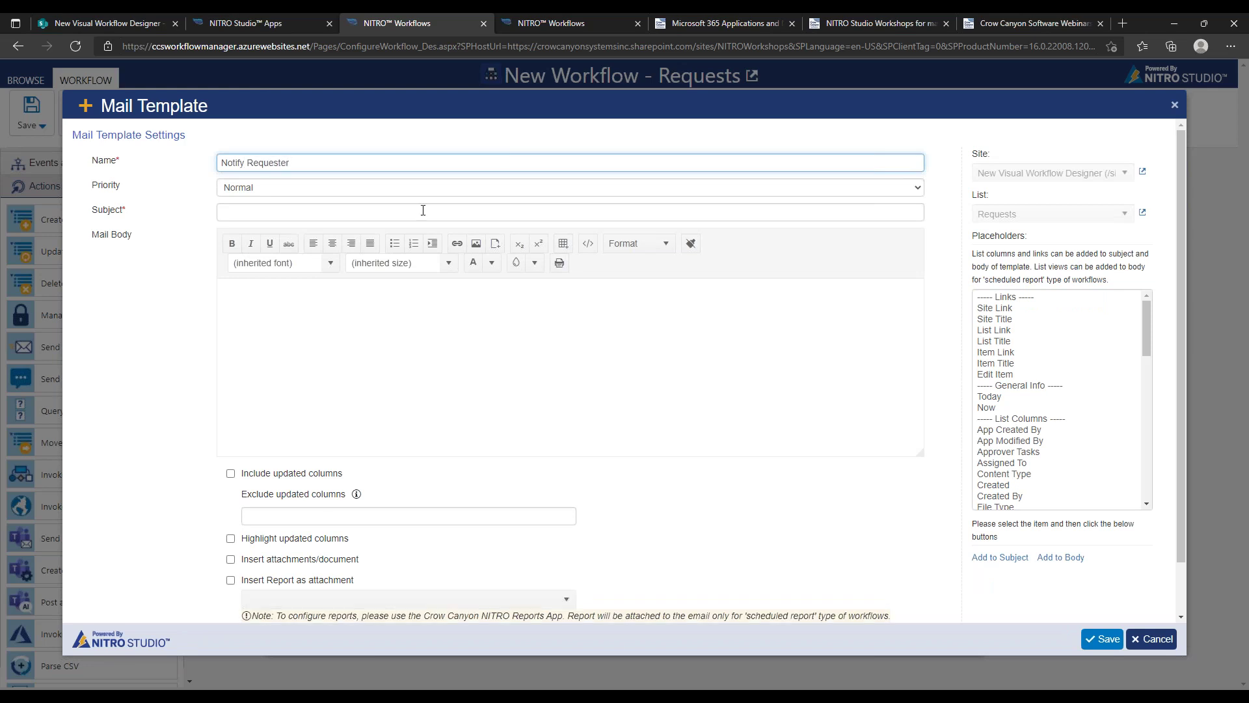
click(344, 211)
text(You )
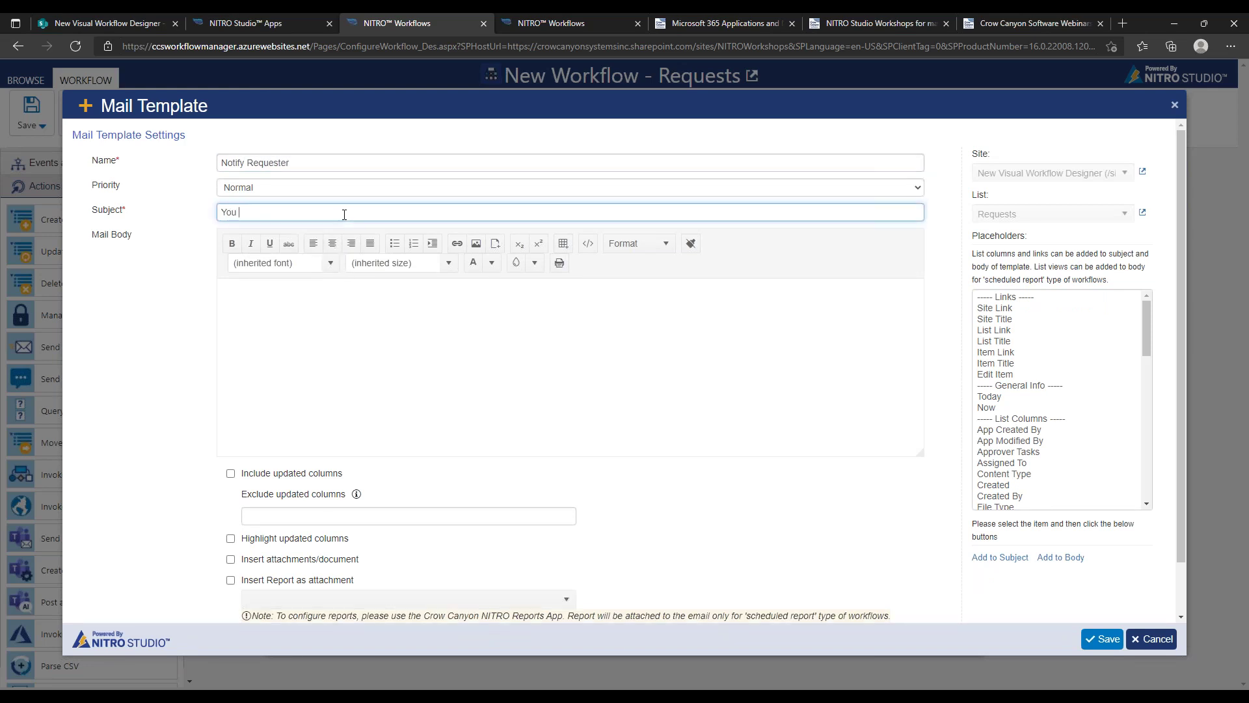
text( request has been received)
Write the body 'Thank you for submitting your request:' followed by the Requester(Internal) placeholder
click(349, 300)
text(Th)
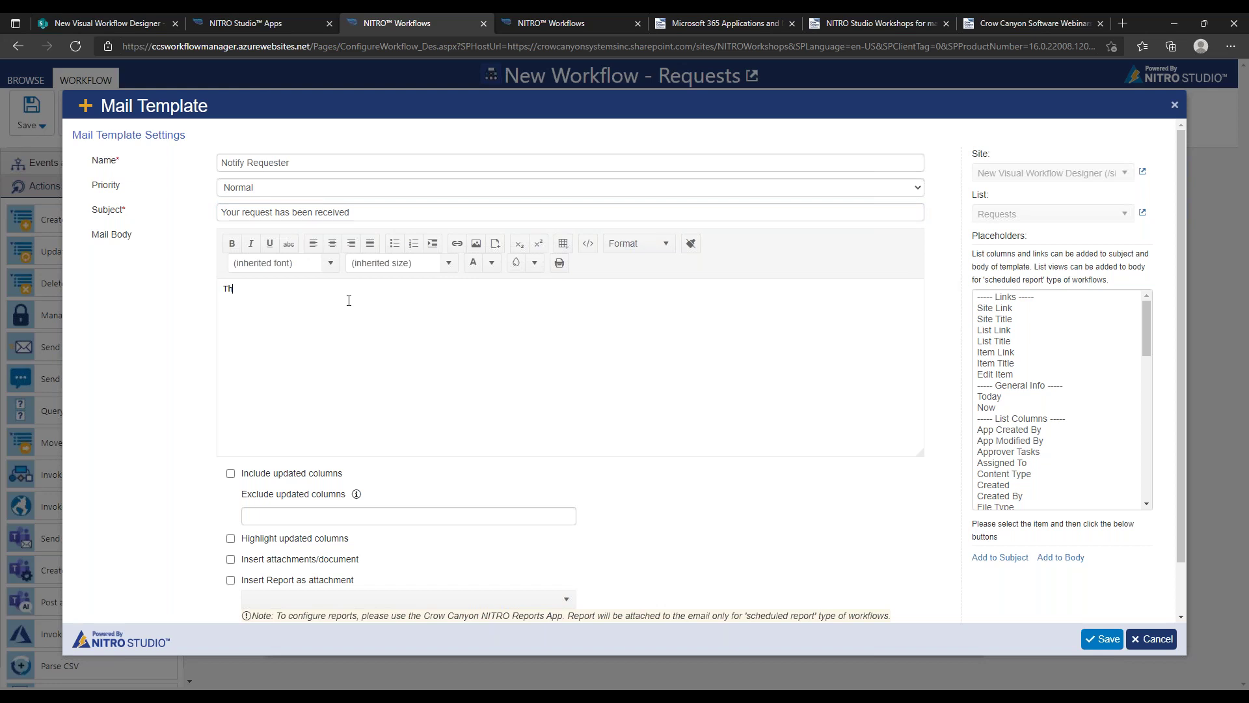
text(ank you for submitting your request:)
scroll(1131, 370, down, 3)
scroll(1131, 369, down, 8)
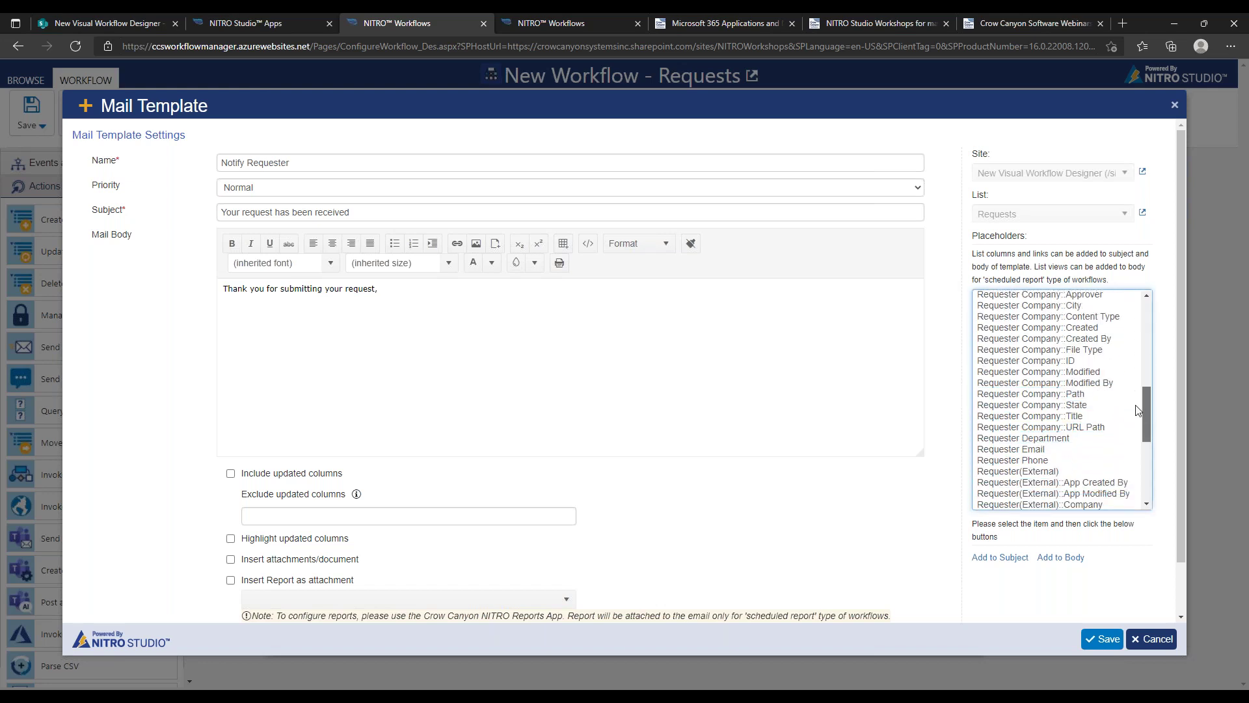
scroll(1138, 454, down, 1)
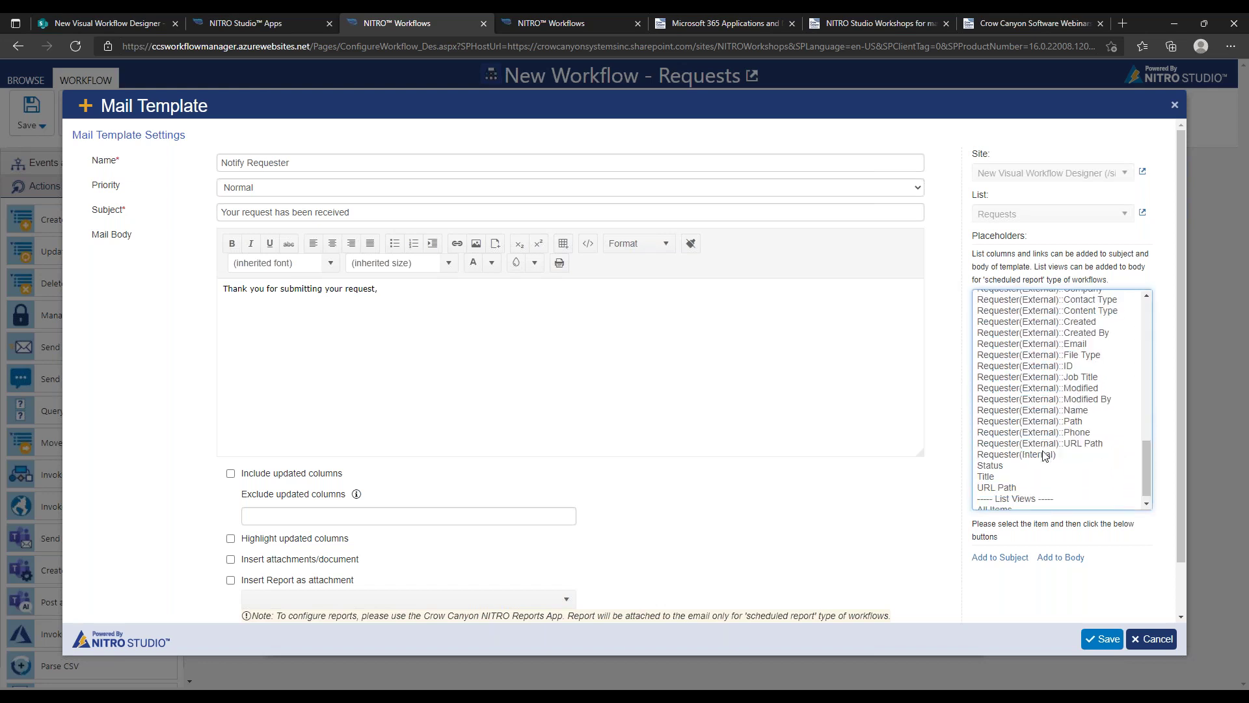
click(1043, 454)
click(1060, 557)
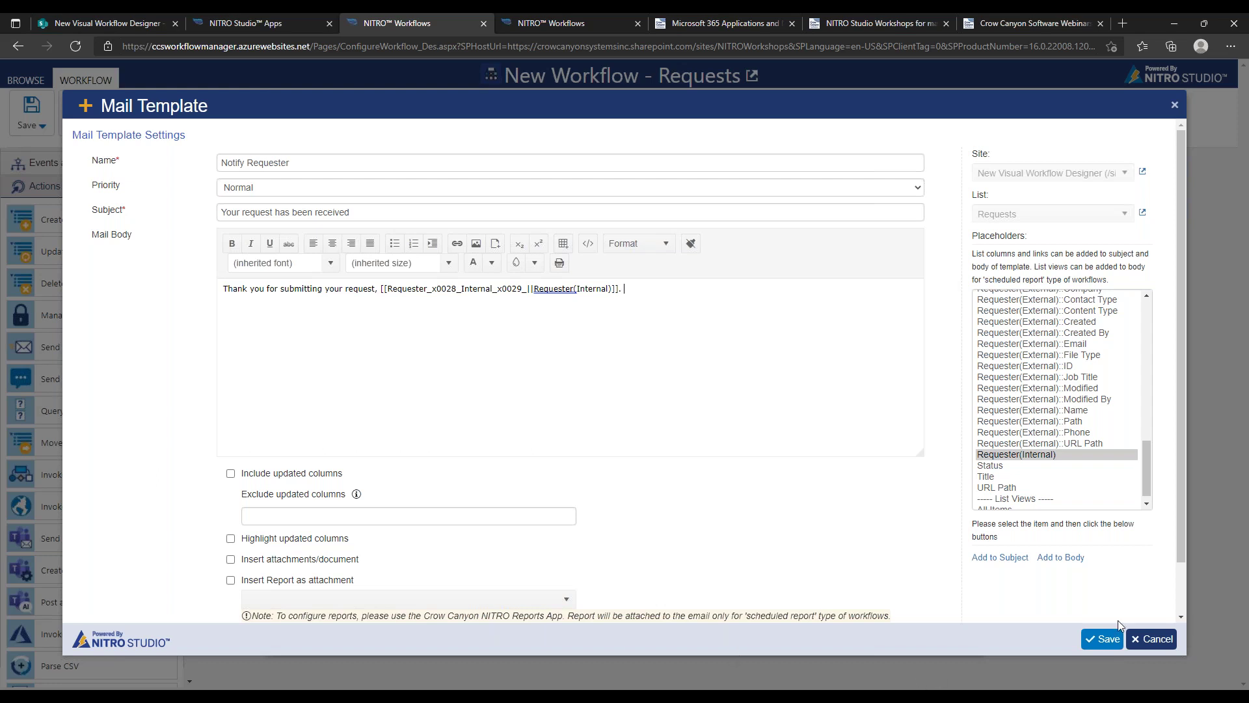
Save the mail template and address the mail to the Requester(Internal) column
click(1109, 644)
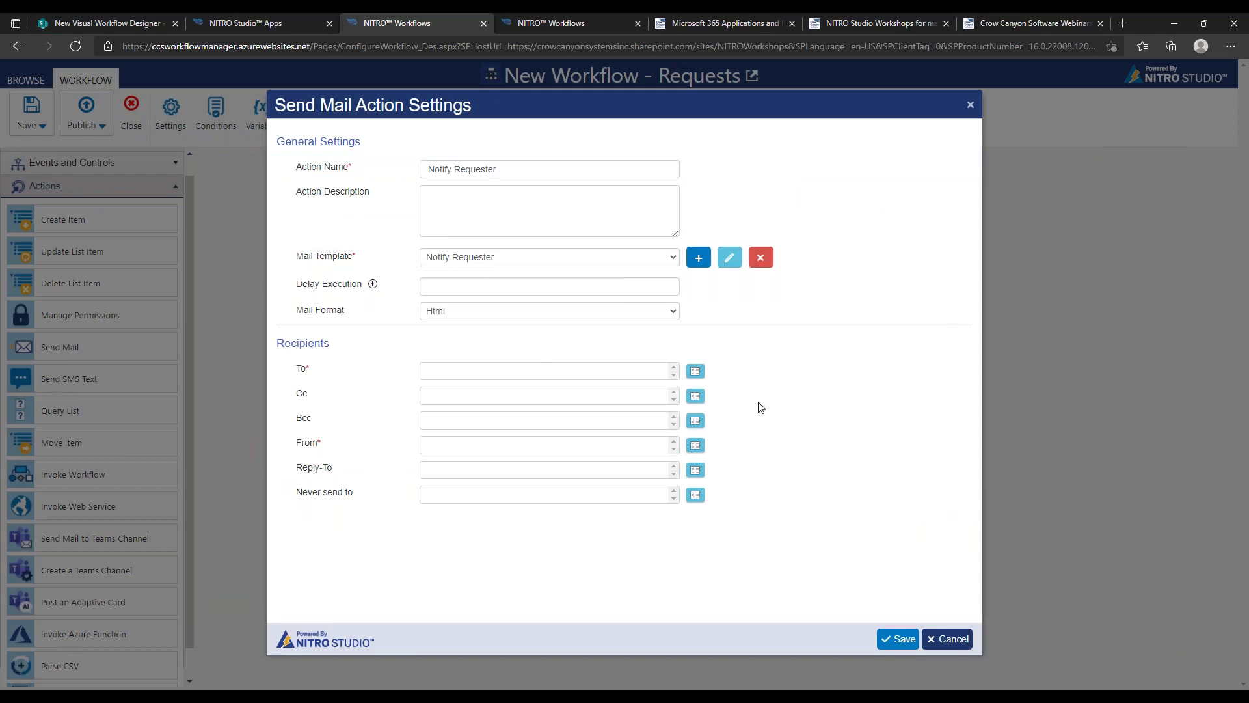
click(694, 372)
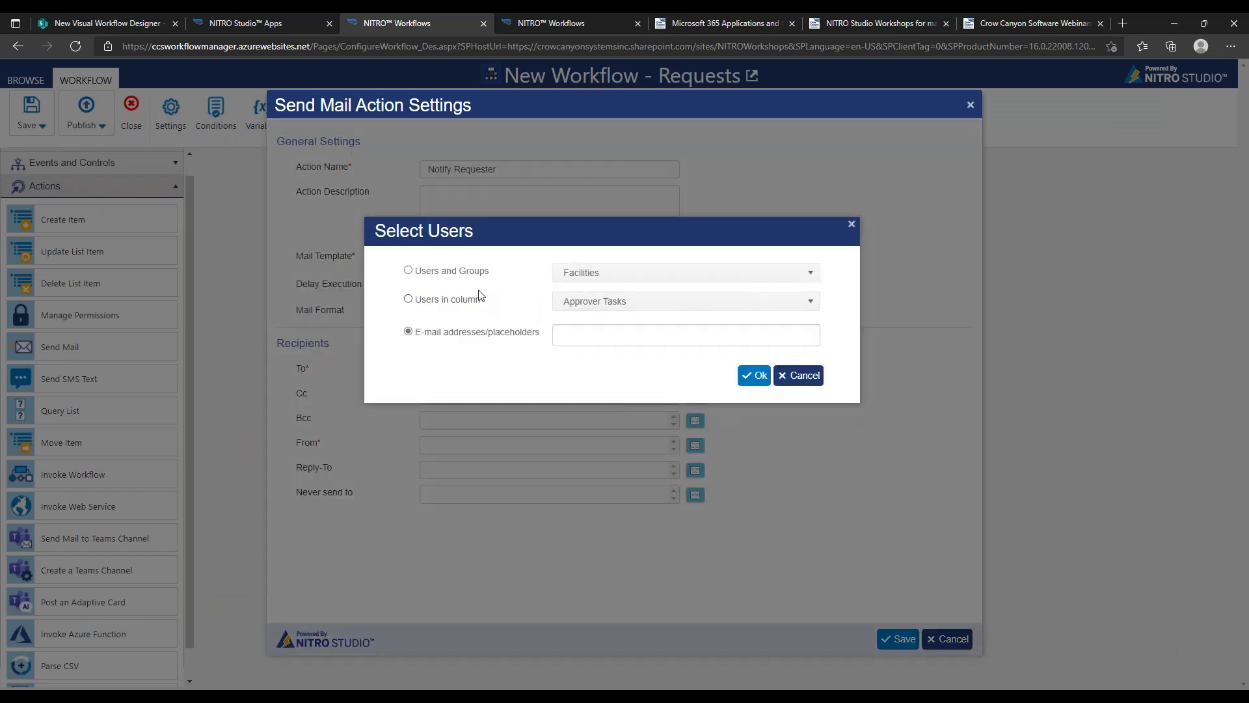
click(585, 301)
drag(813, 360, 812, 426)
click(651, 417)
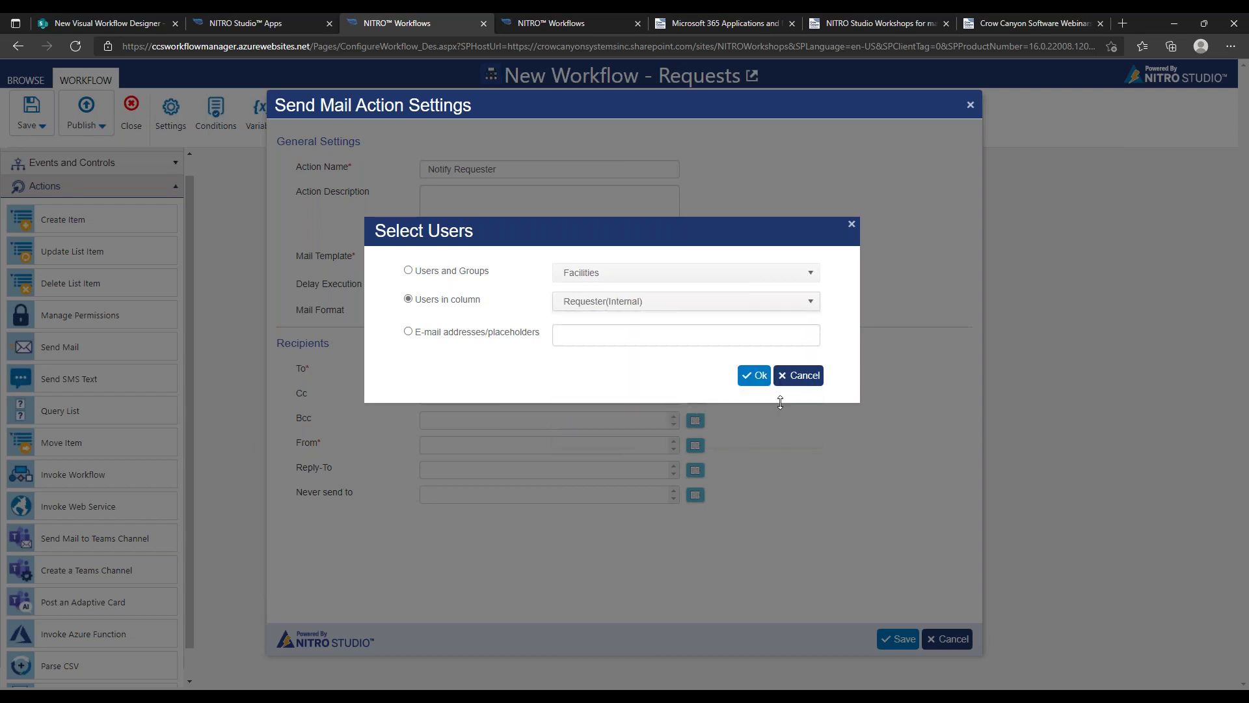
click(755, 377)
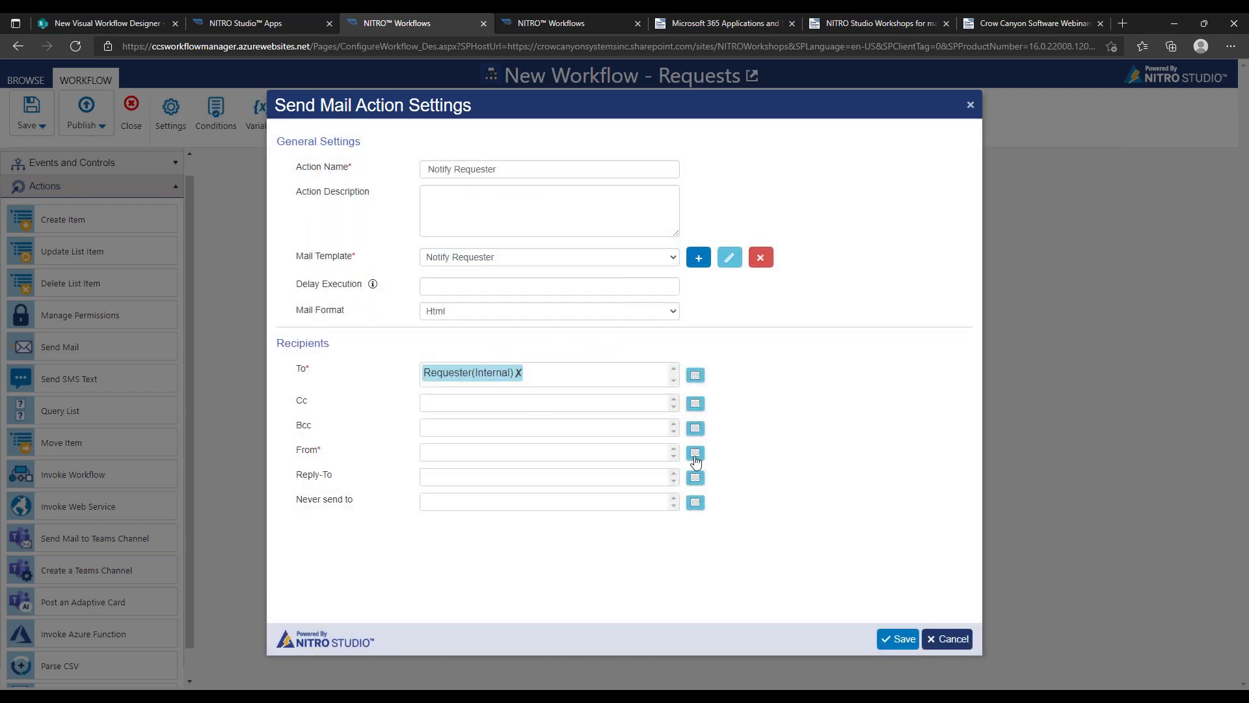
Set the sender to the company's no-reply e-mail address and save the Notify Requester action
click(696, 454)
click(587, 334)
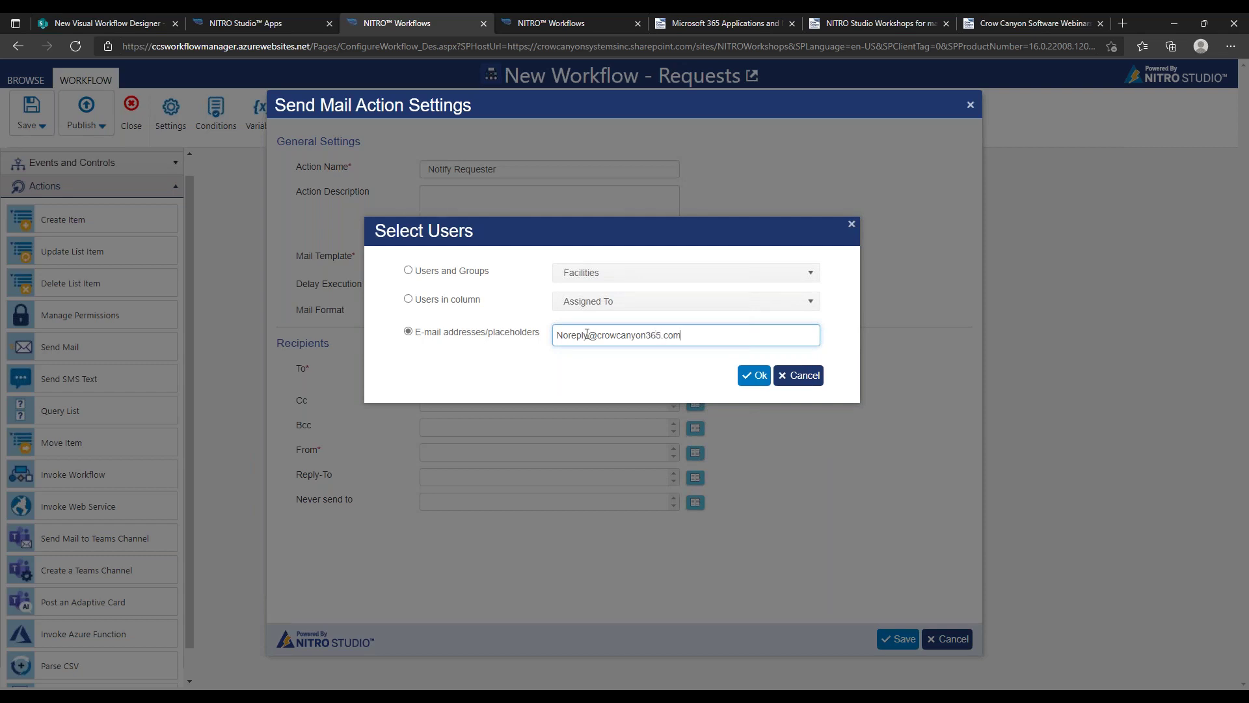
click(755, 375)
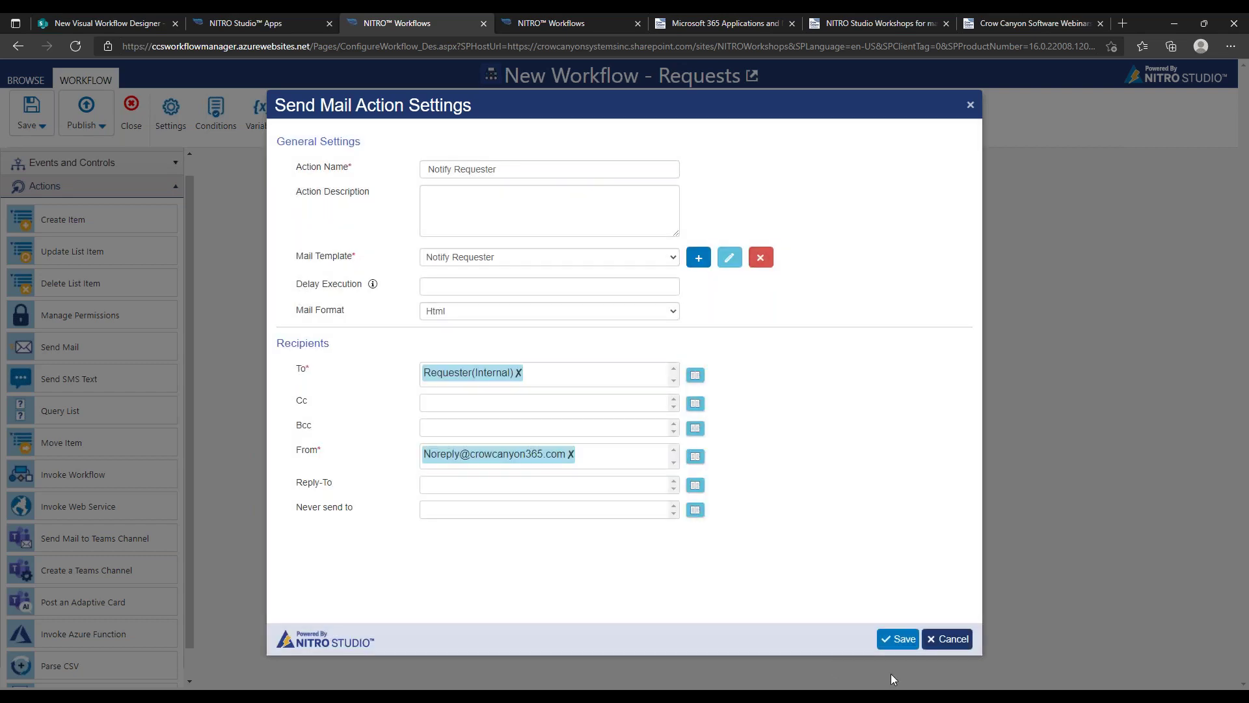
click(898, 638)
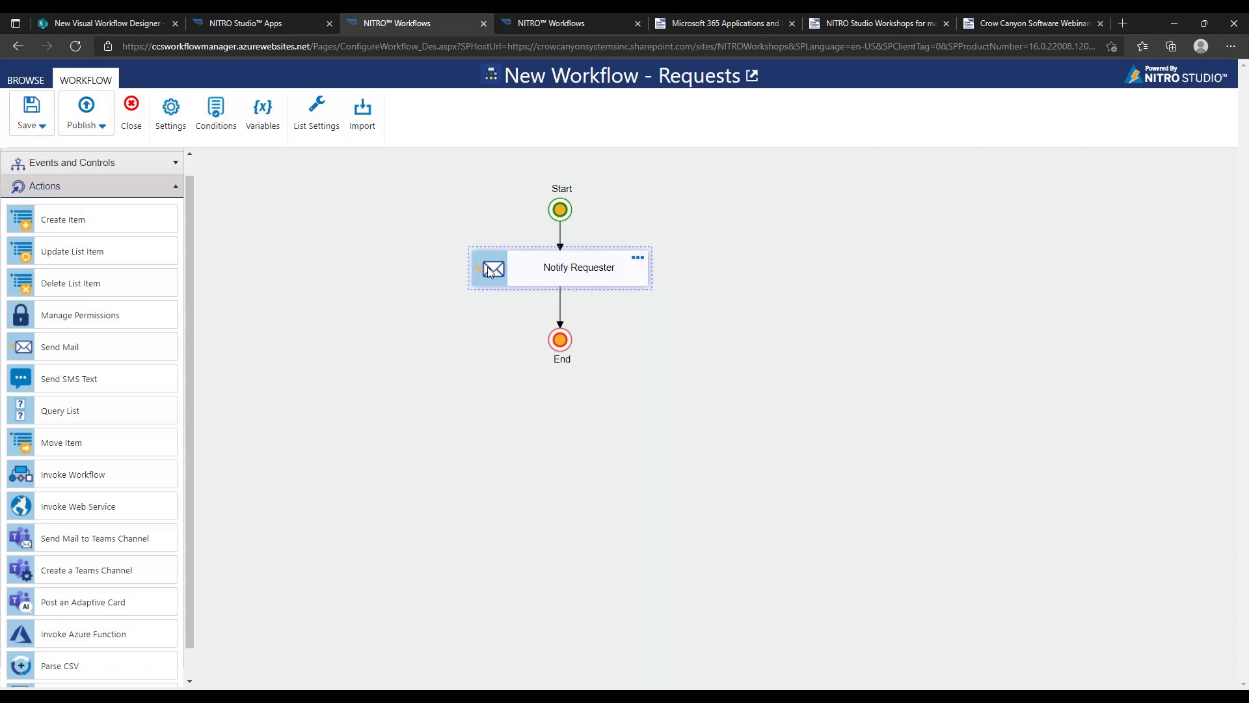
click(577, 293)
mouse_move(473, 257)
click(565, 283)
drag(661, 550, 590, 339)
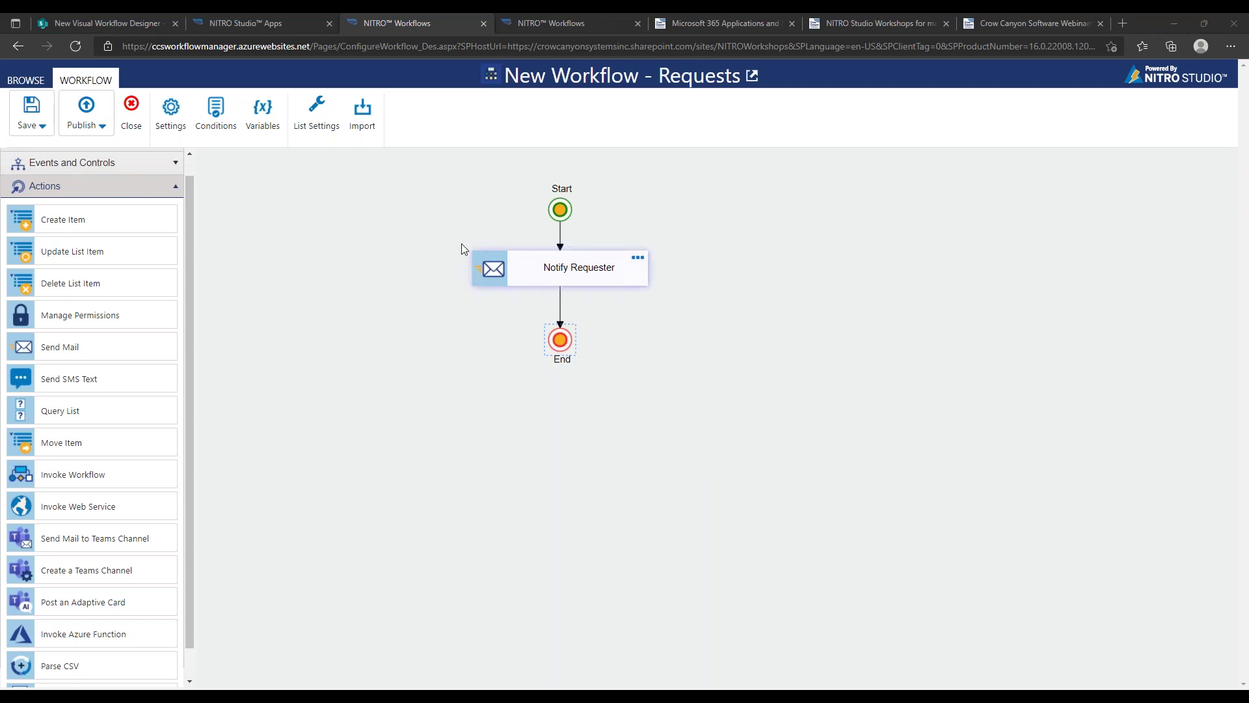
click(598, 270)
click(636, 259)
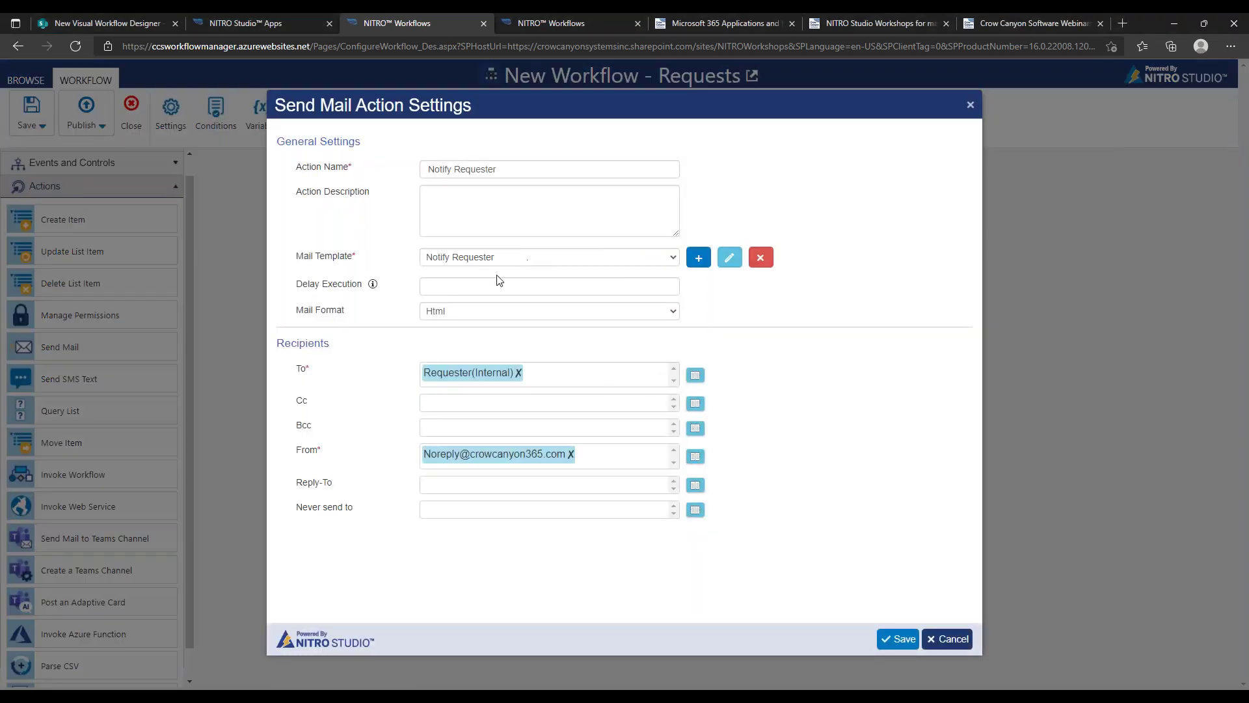
click(518, 373)
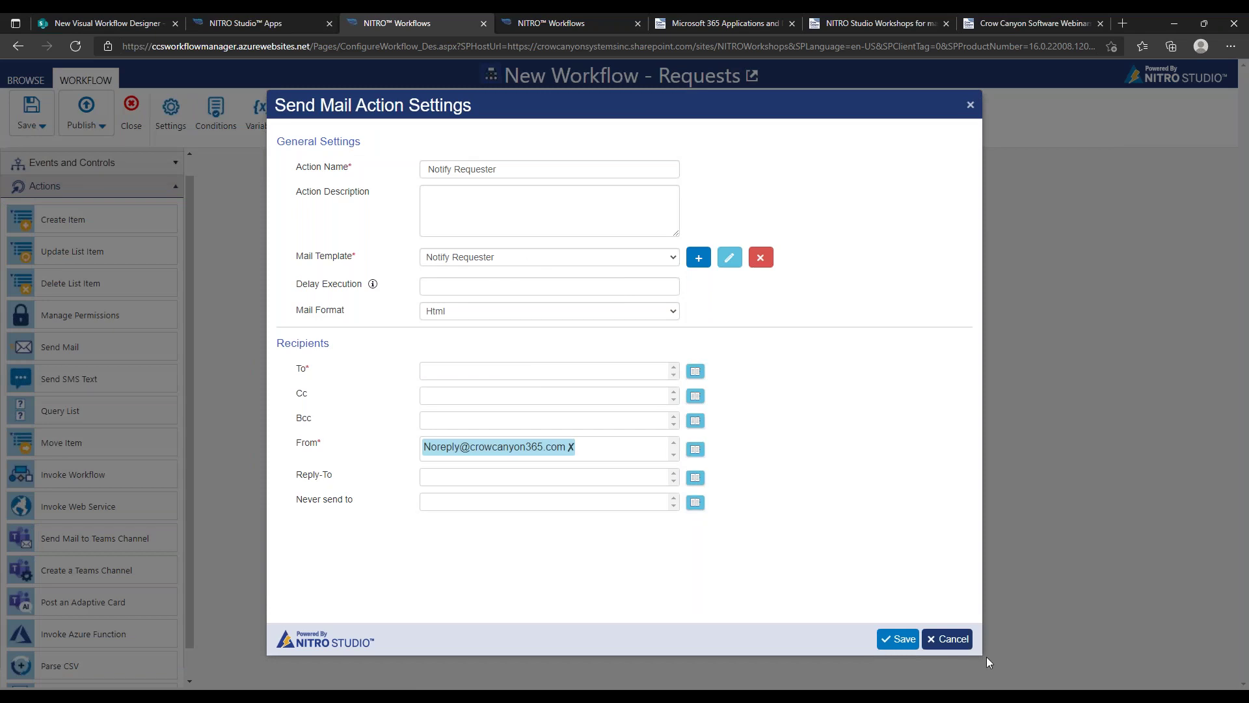
click(909, 642)
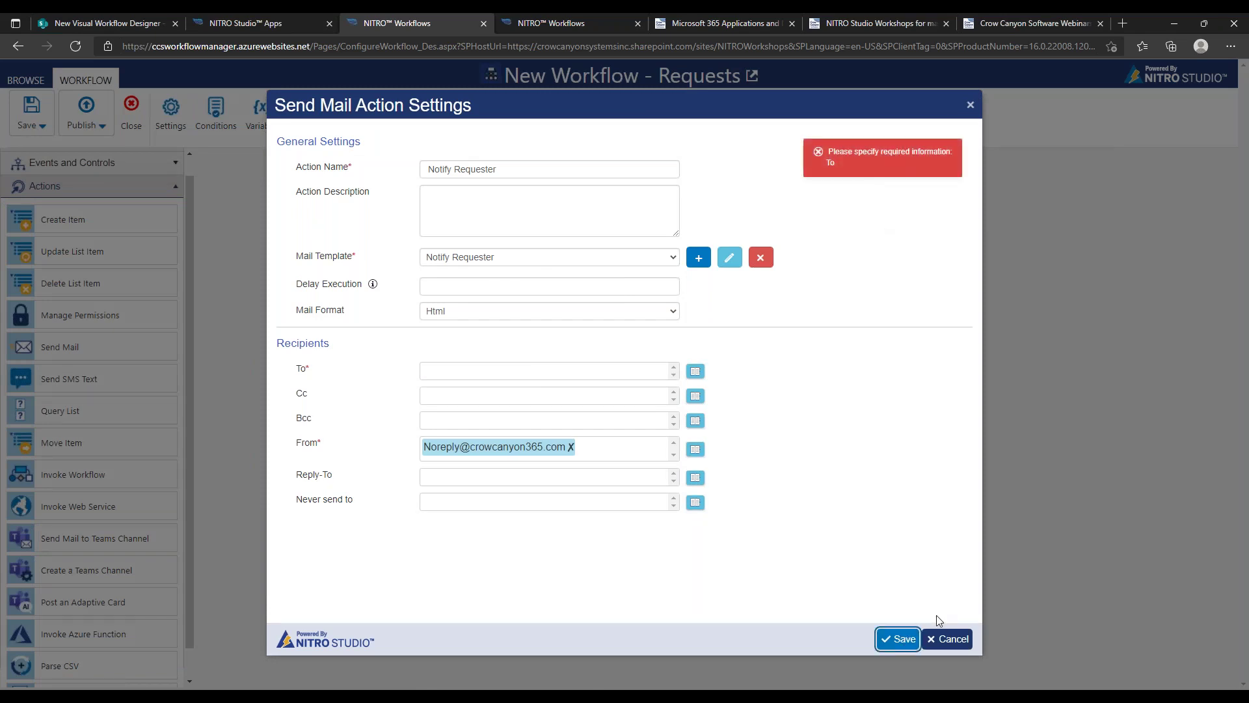
click(947, 638)
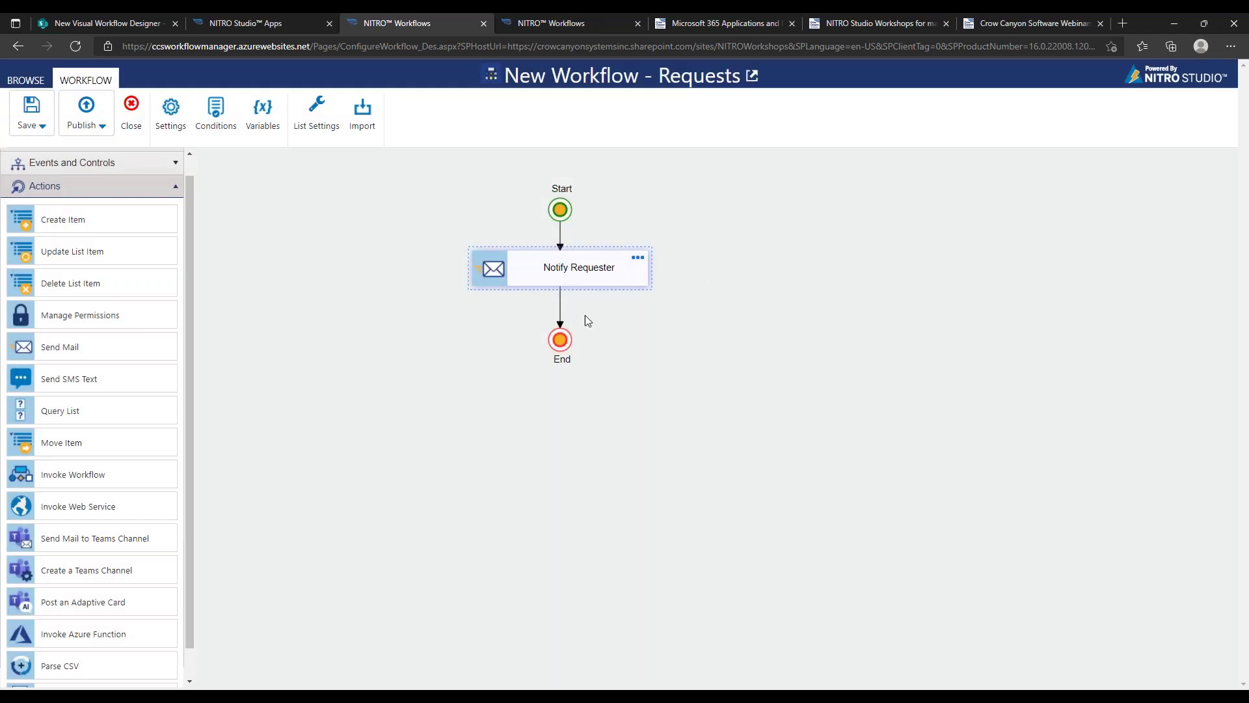
Move End down, drop Update List Item after Notify Requester, and delete the old link into End
drag(563, 359, 562, 419)
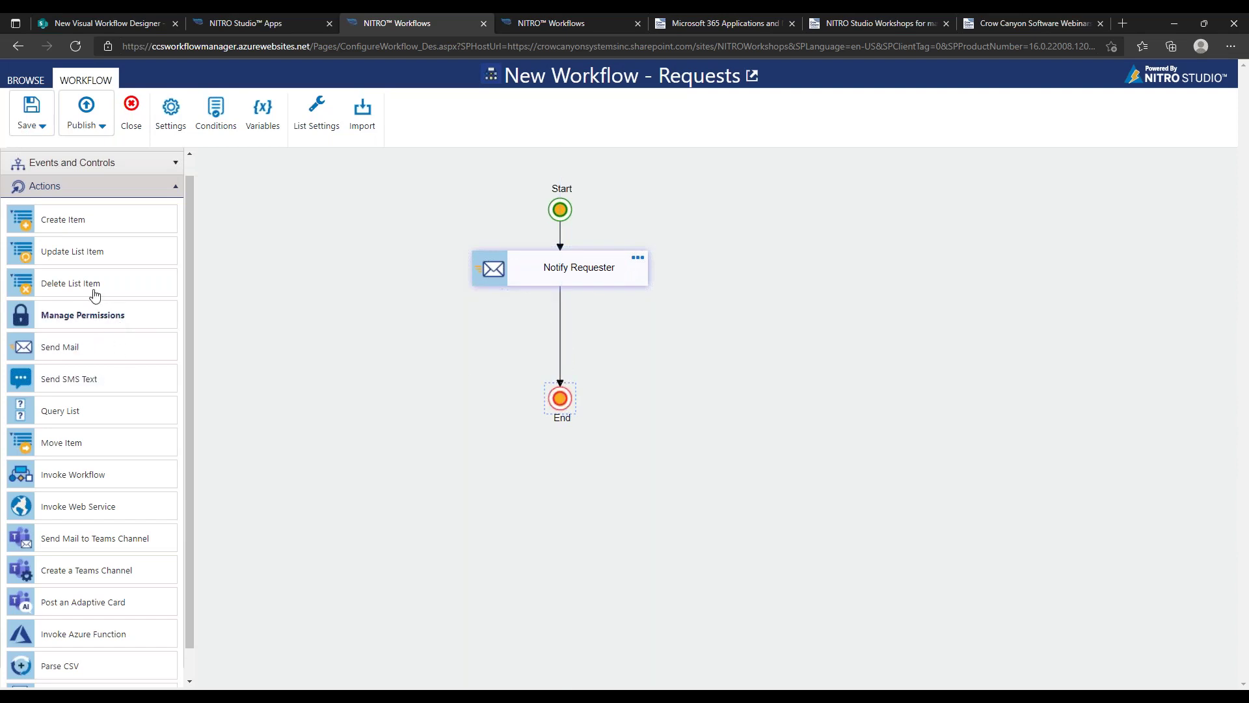
drag(123, 266, 530, 337)
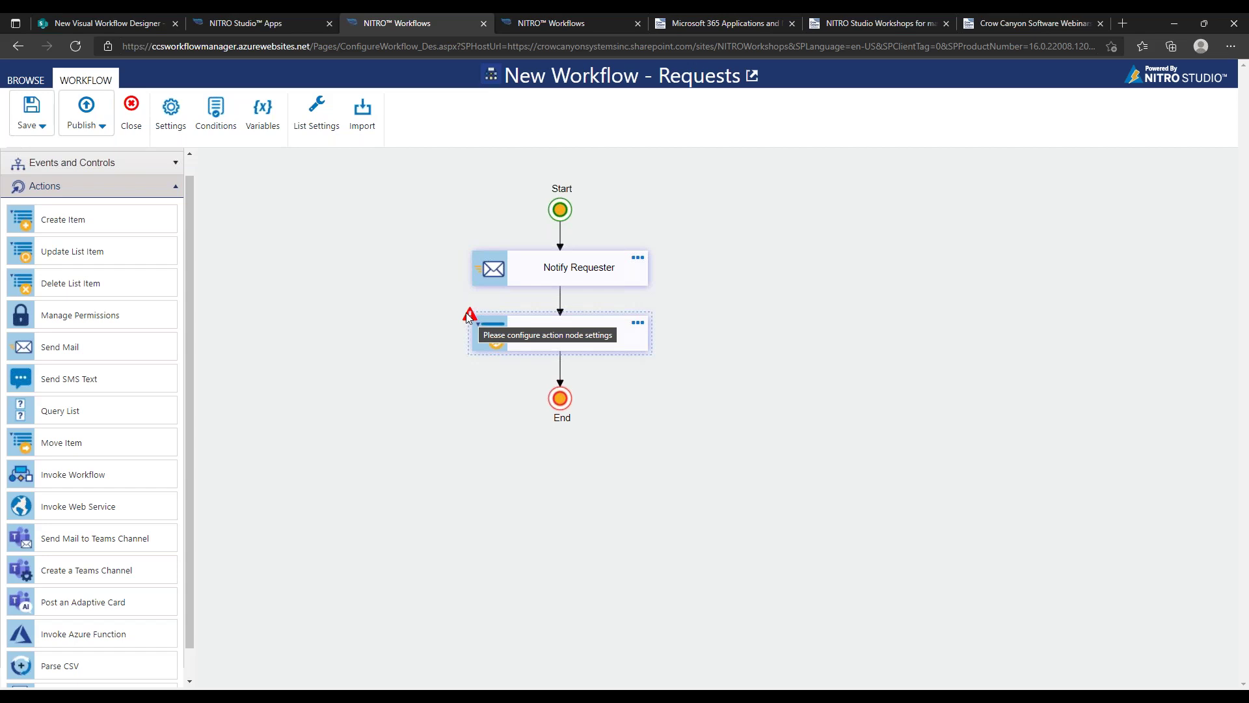
click(560, 368)
click(579, 359)
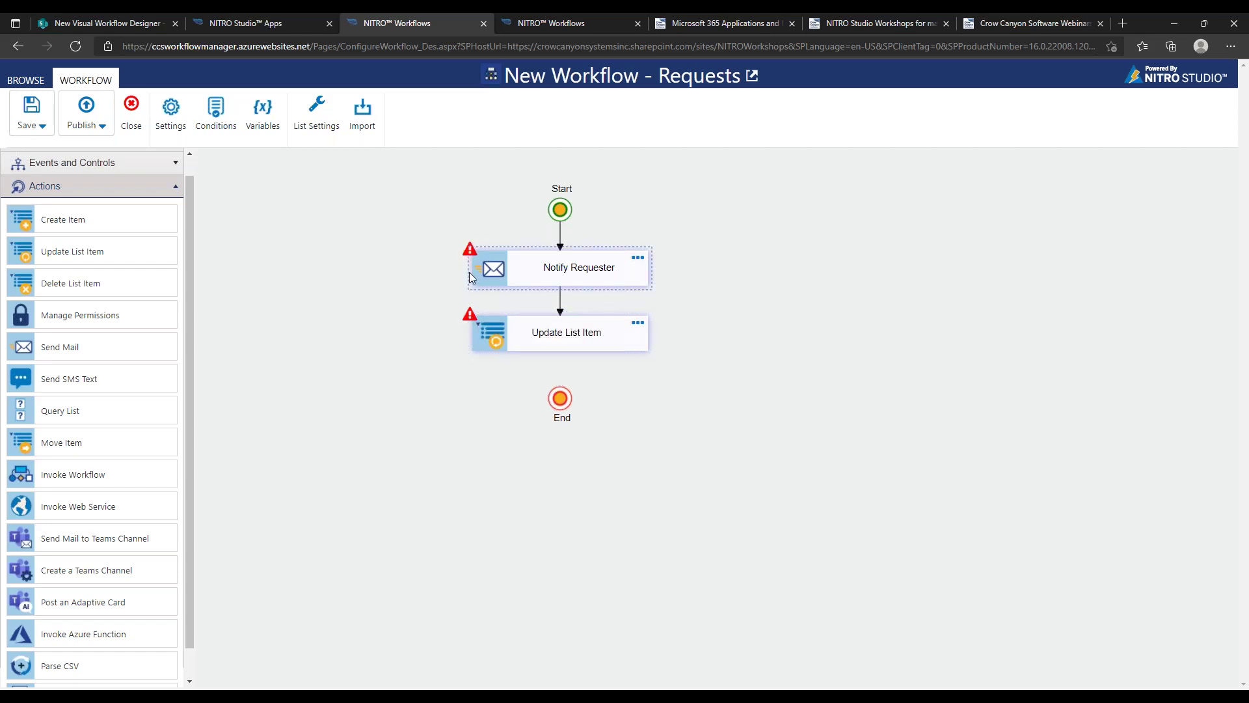
Connect Update List Item to End and save the workflow
mouse_move(471, 256)
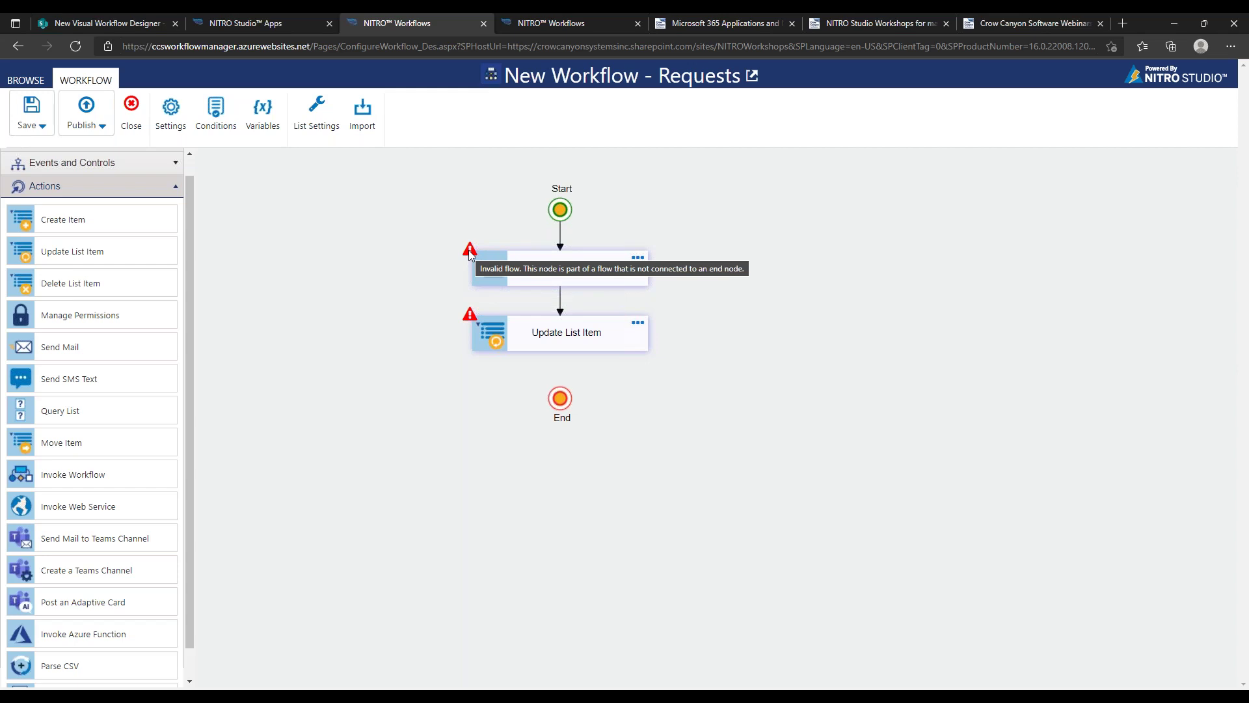
click(572, 341)
drag(666, 607, 561, 399)
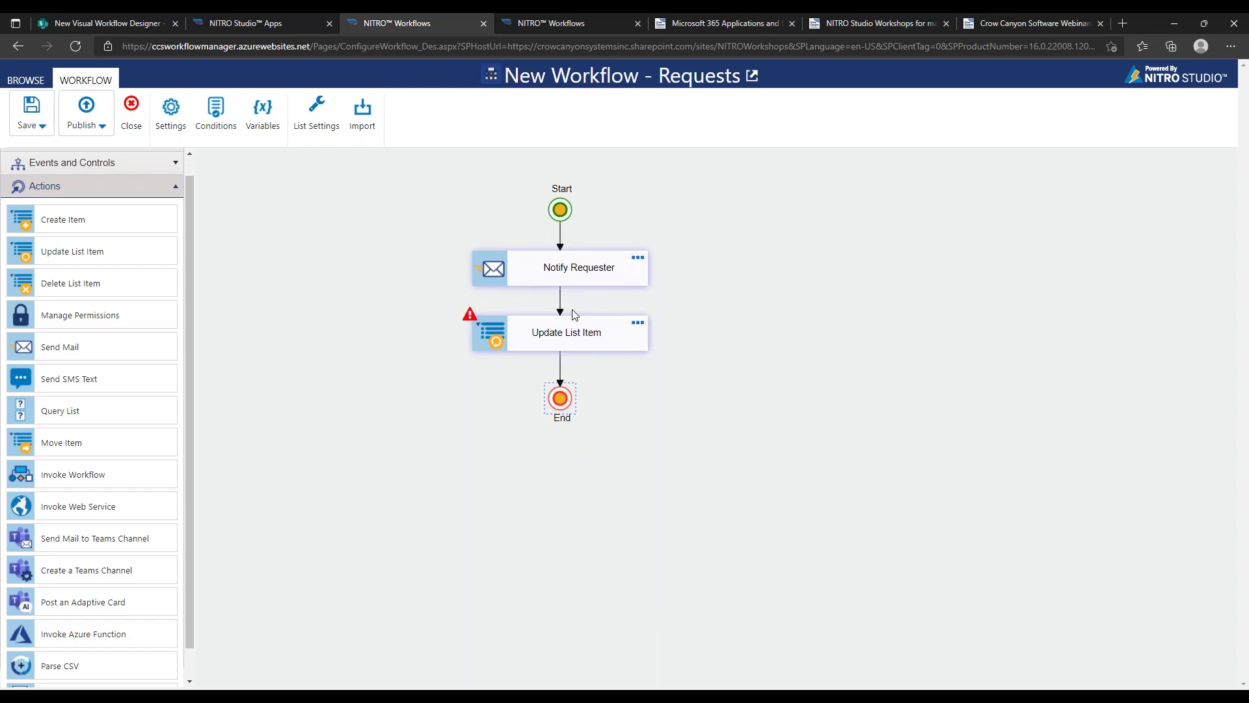
click(34, 121)
Rename the Update List Item step to 'Update Status', map Status to 'In Progress', and save
double_click(641, 336)
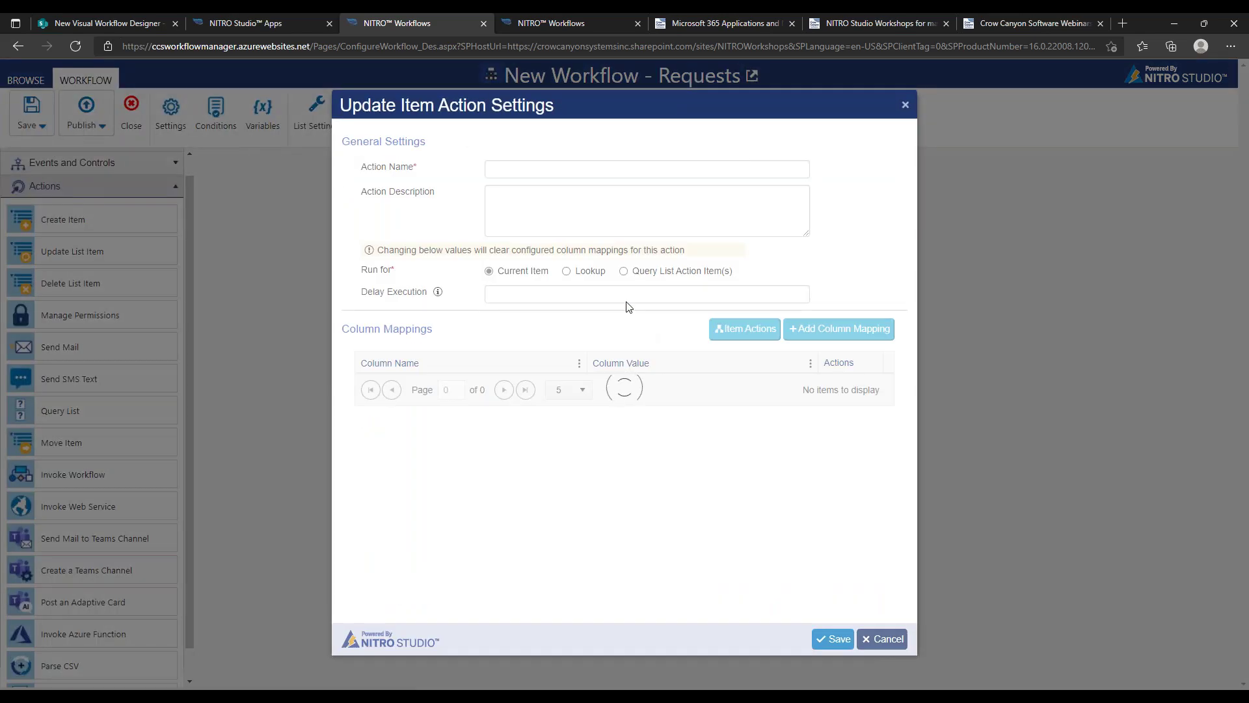
click(644, 173)
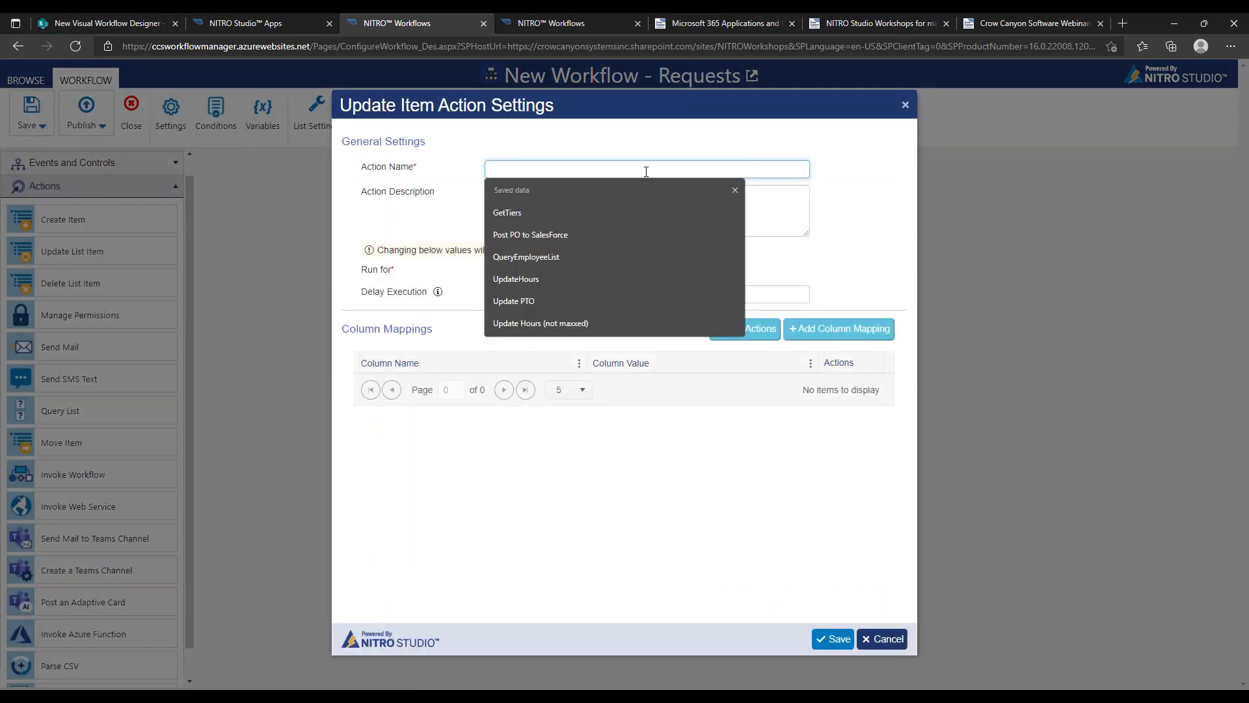
text(Upd)
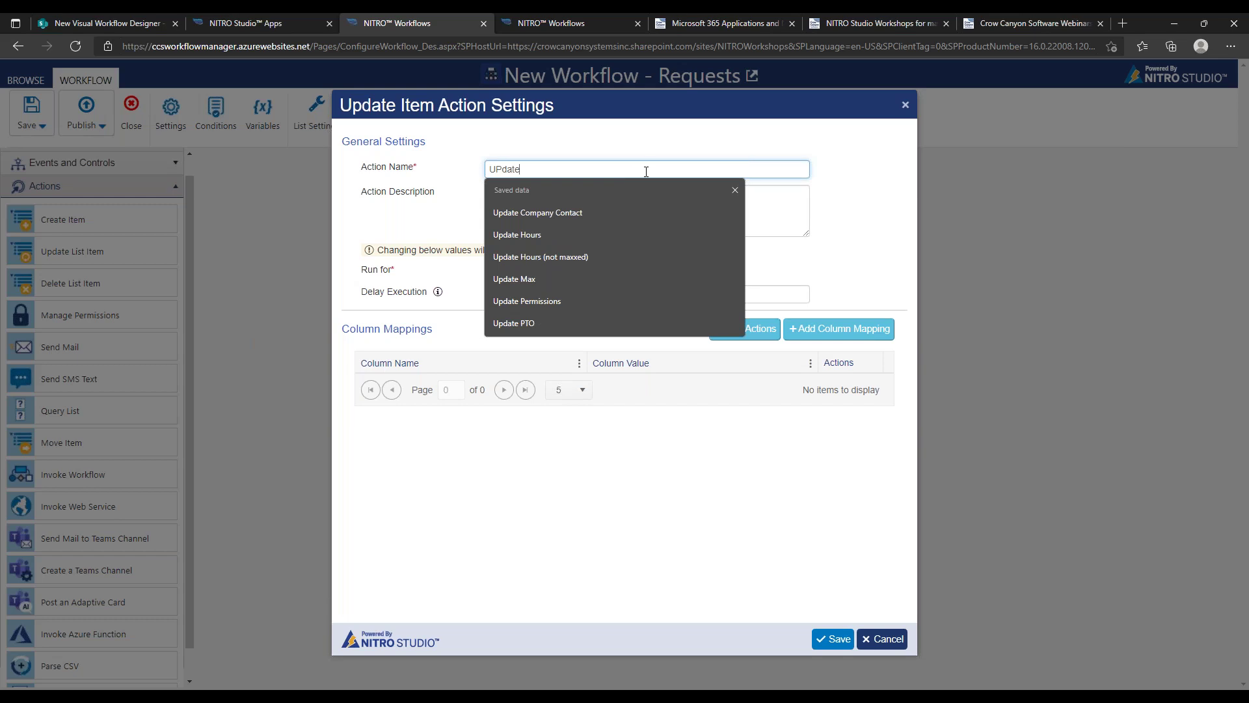
text(ate Status)
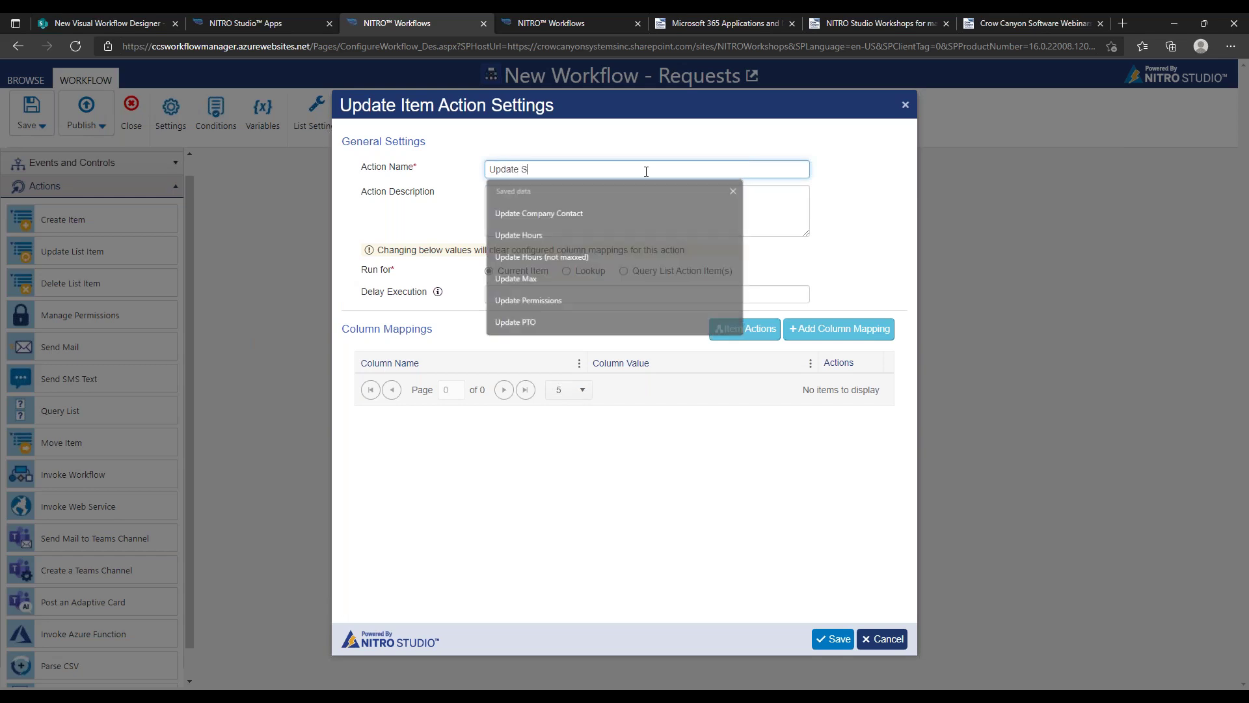
click(838, 328)
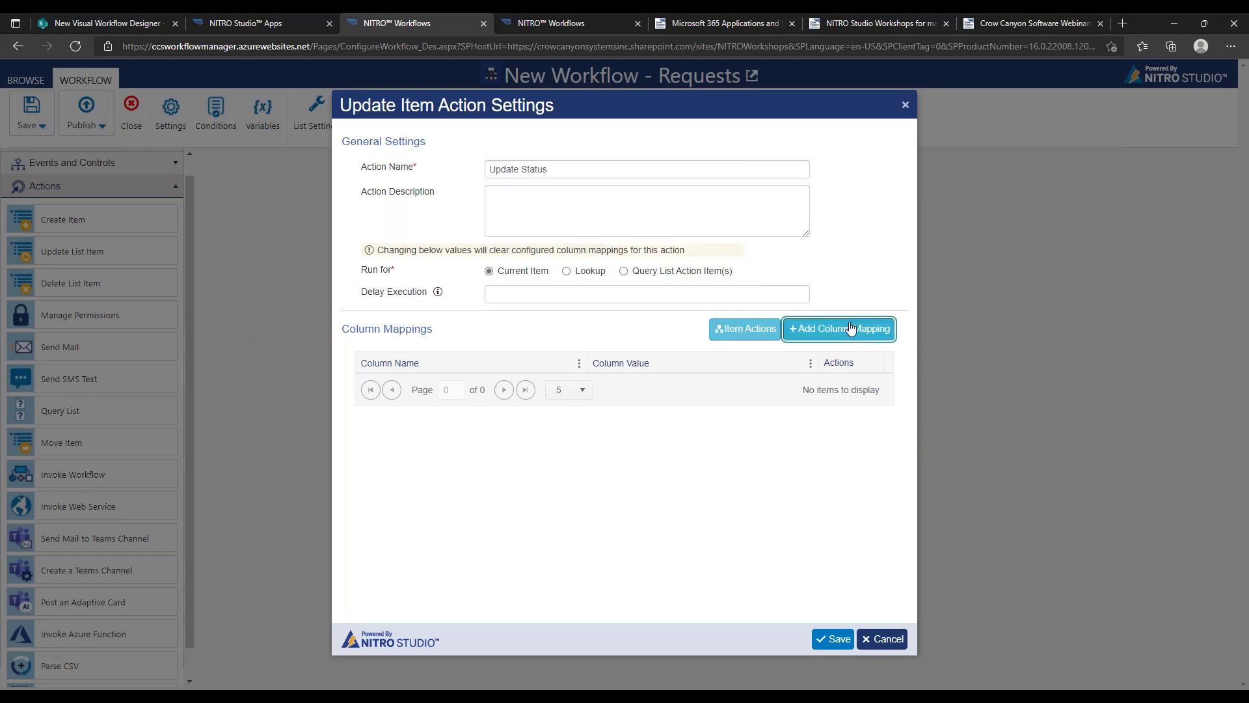
click(786, 252)
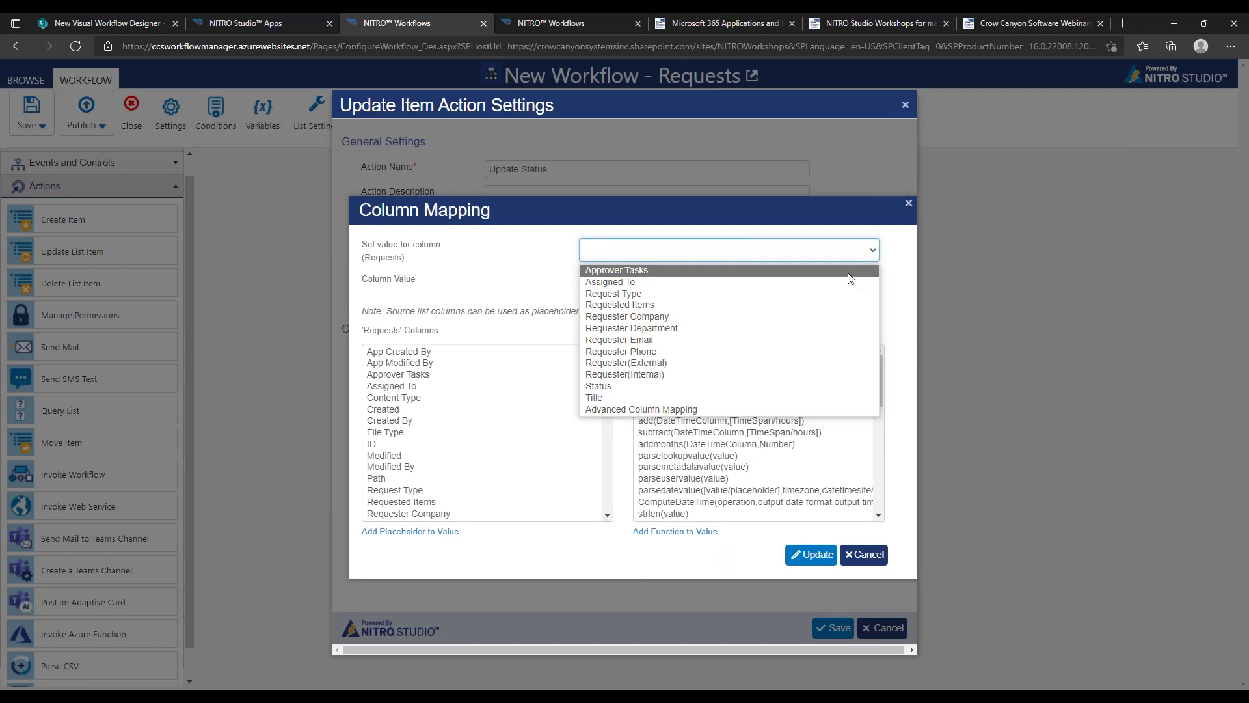
click(800, 386)
click(653, 281)
text(In Progress)
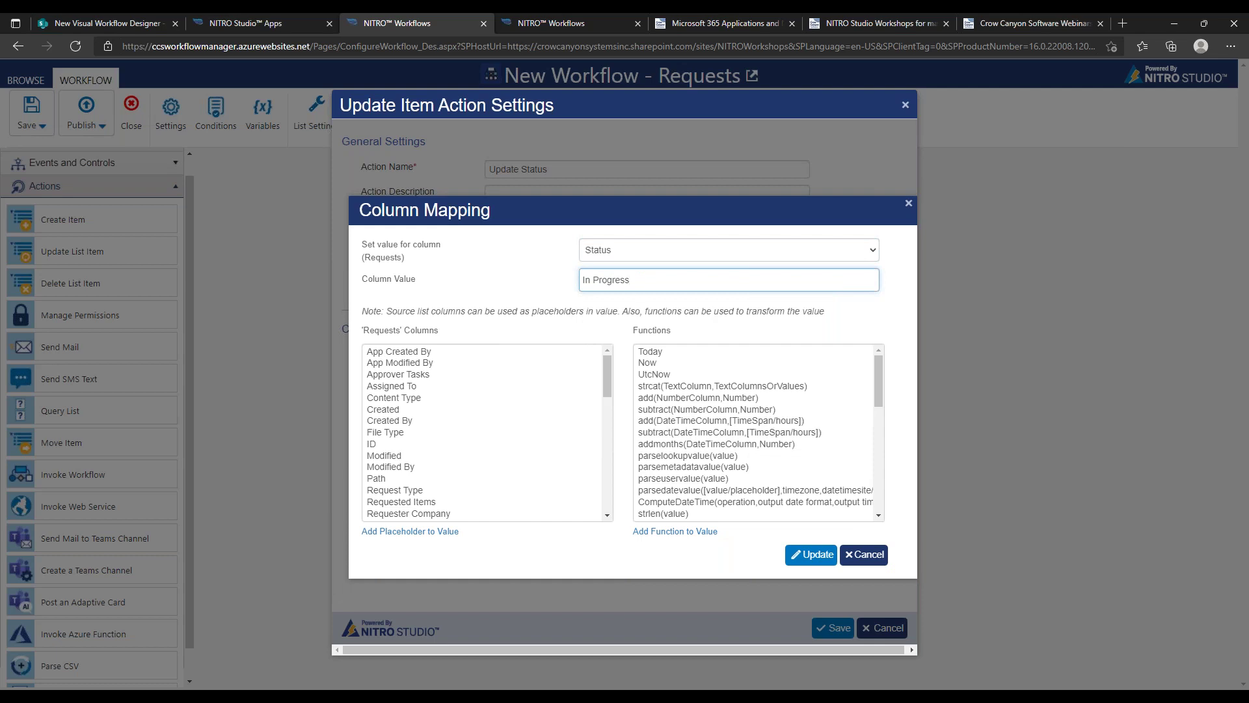
click(807, 559)
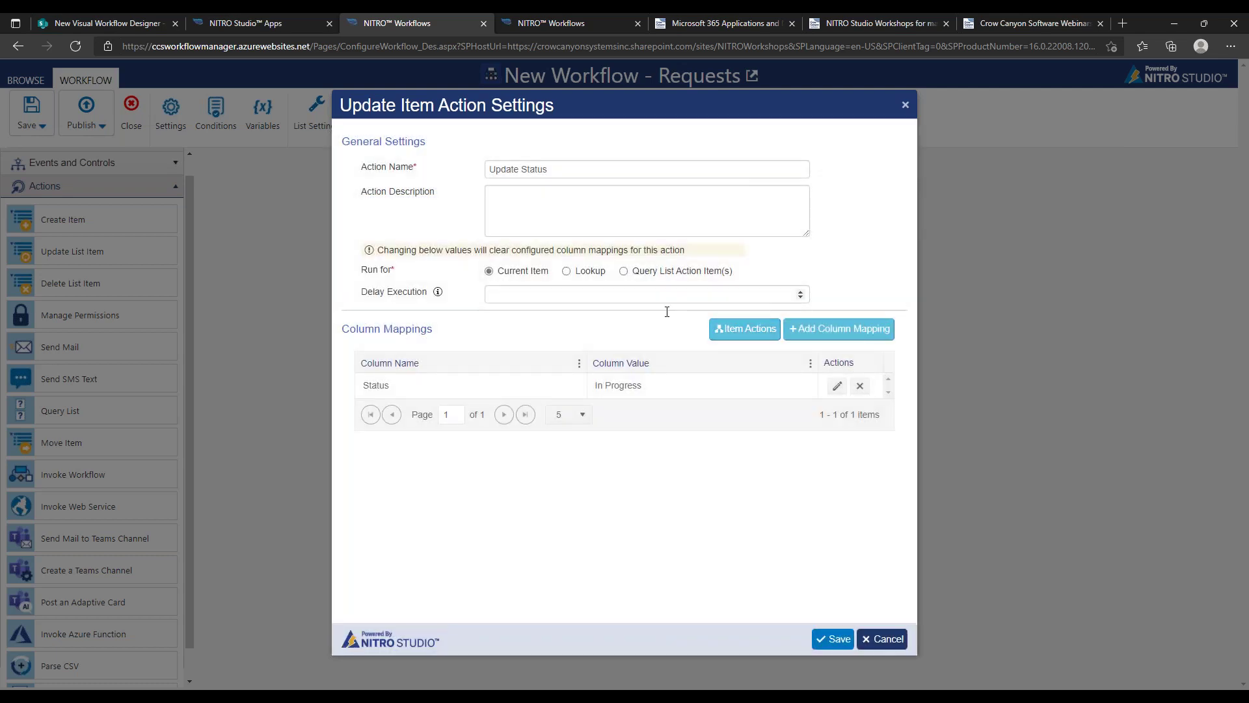
click(828, 639)
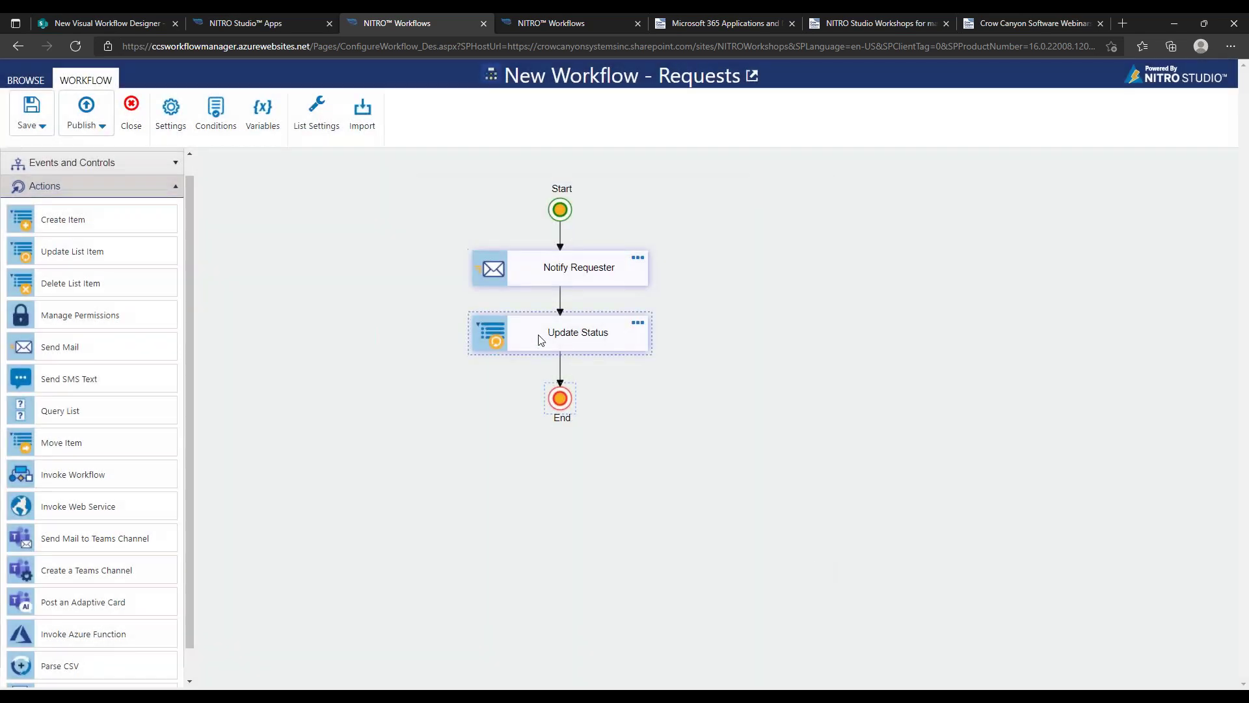
Save the workflow with the name 'Notify Requester'
click(31, 110)
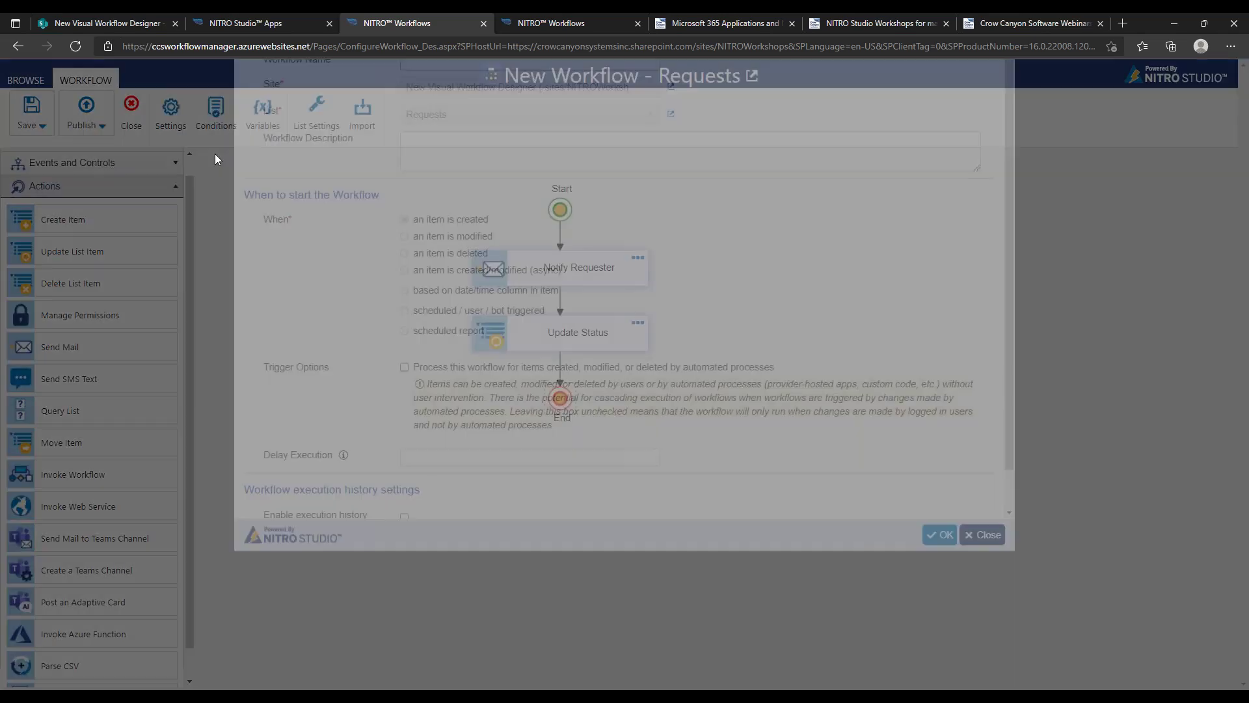
click(519, 168)
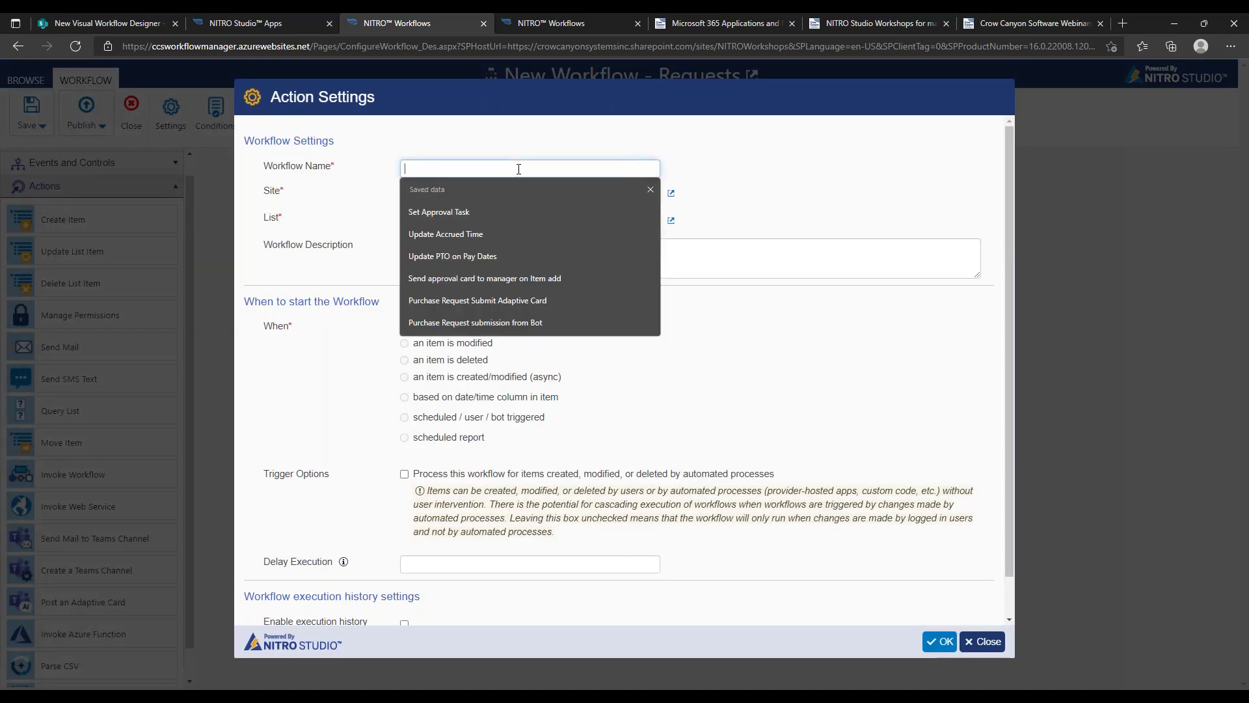
text(Notify Re)
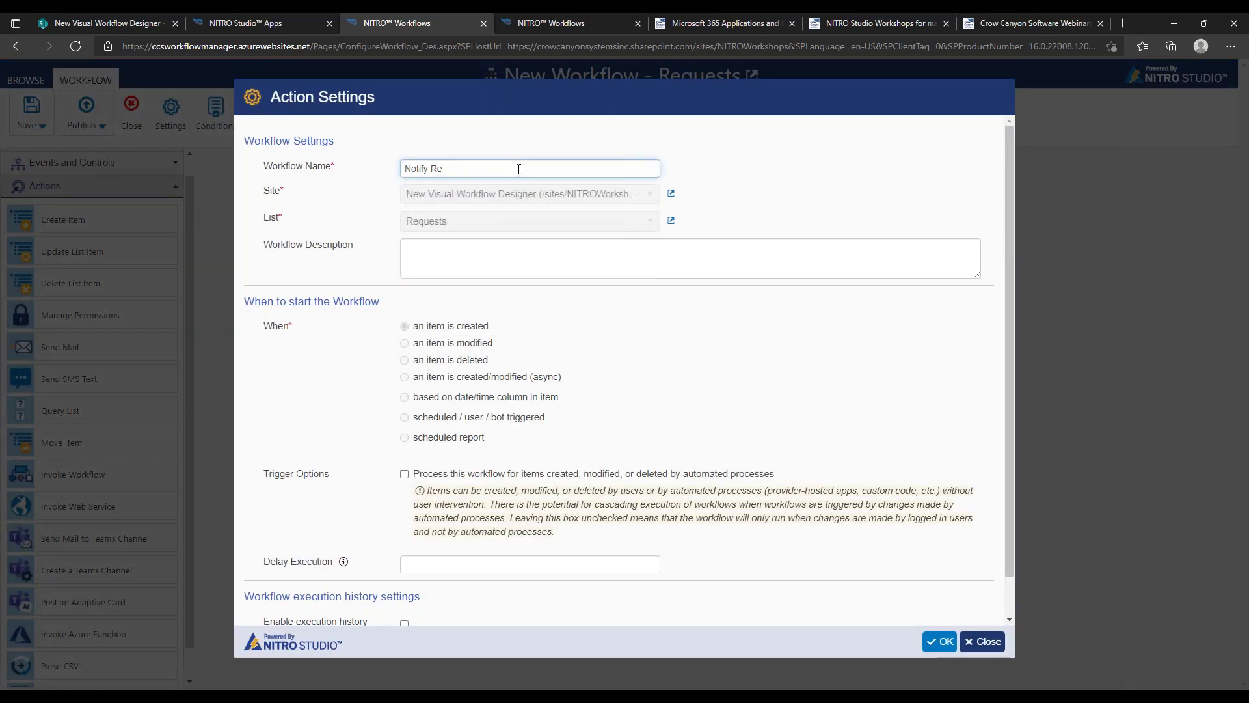
text(quester)
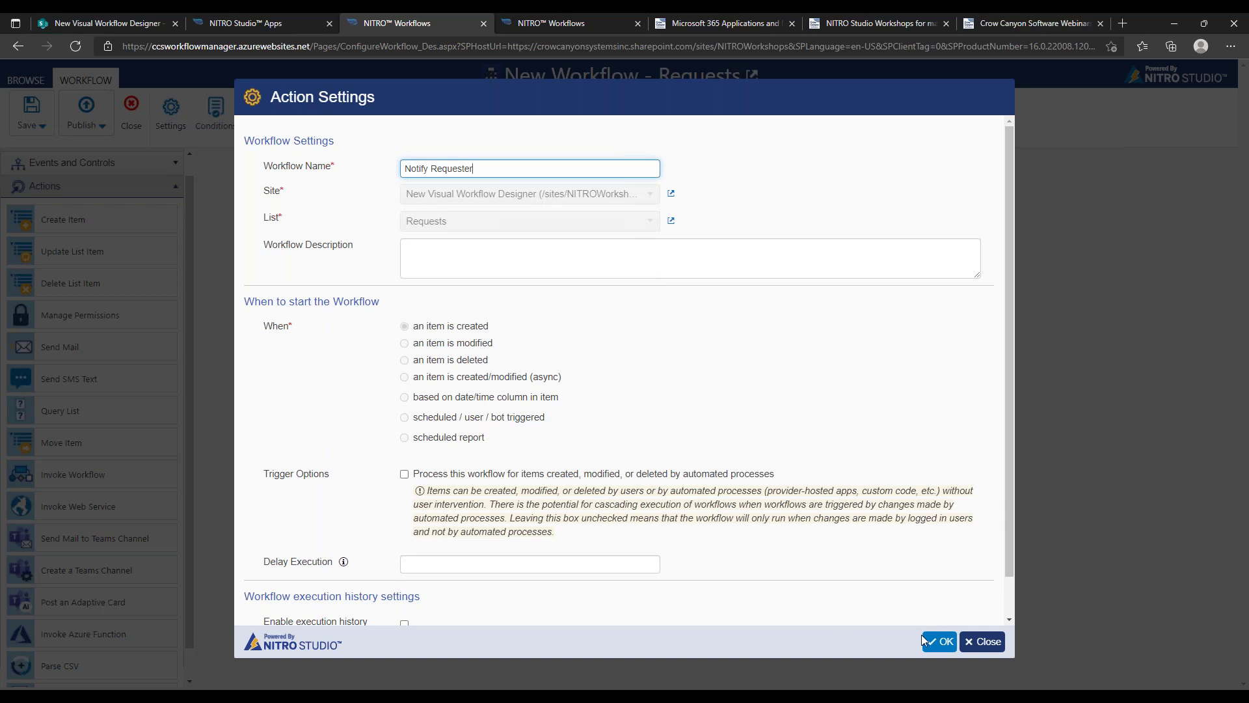
click(941, 641)
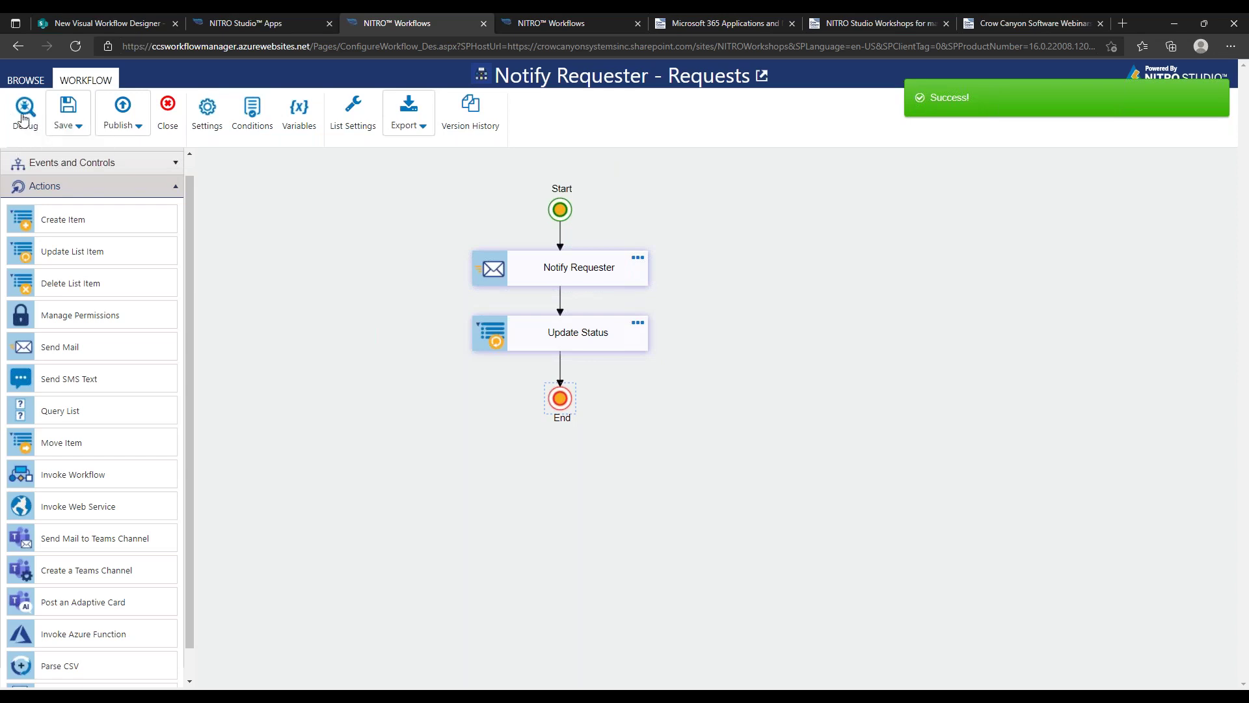
Debug the workflow against the 'Request for Supplies' item and centre the diagram
click(24, 115)
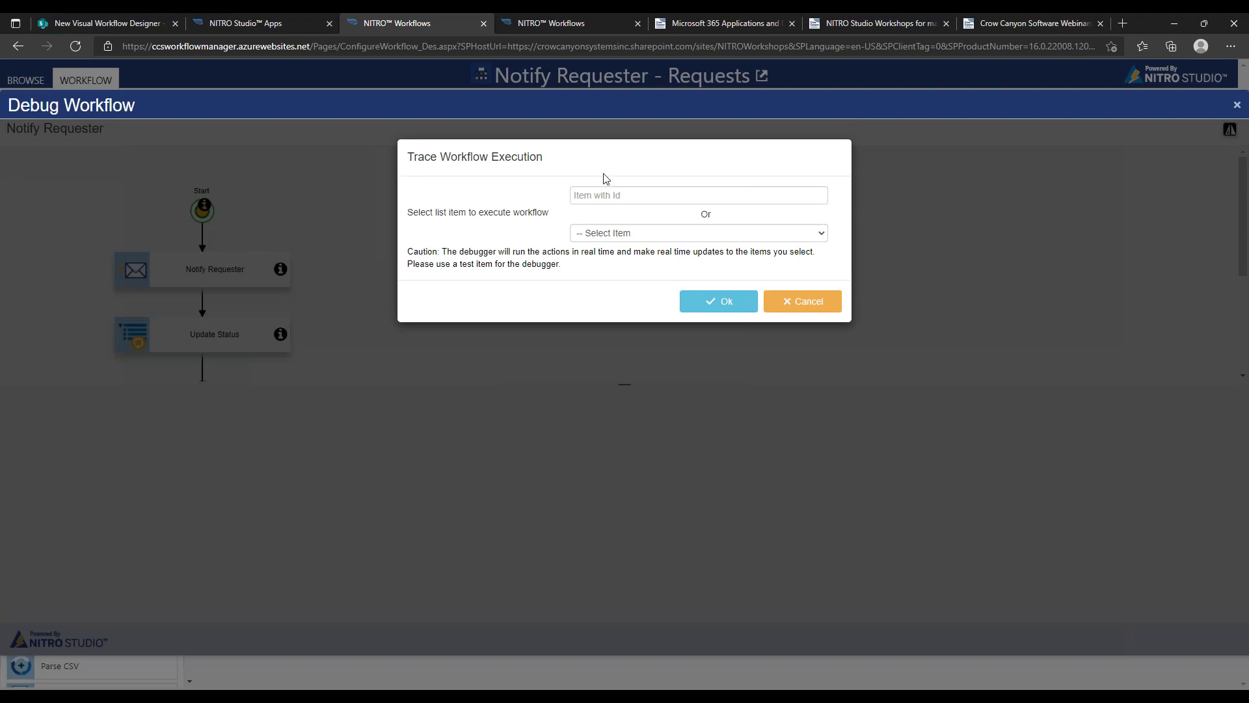
click(620, 235)
click(667, 263)
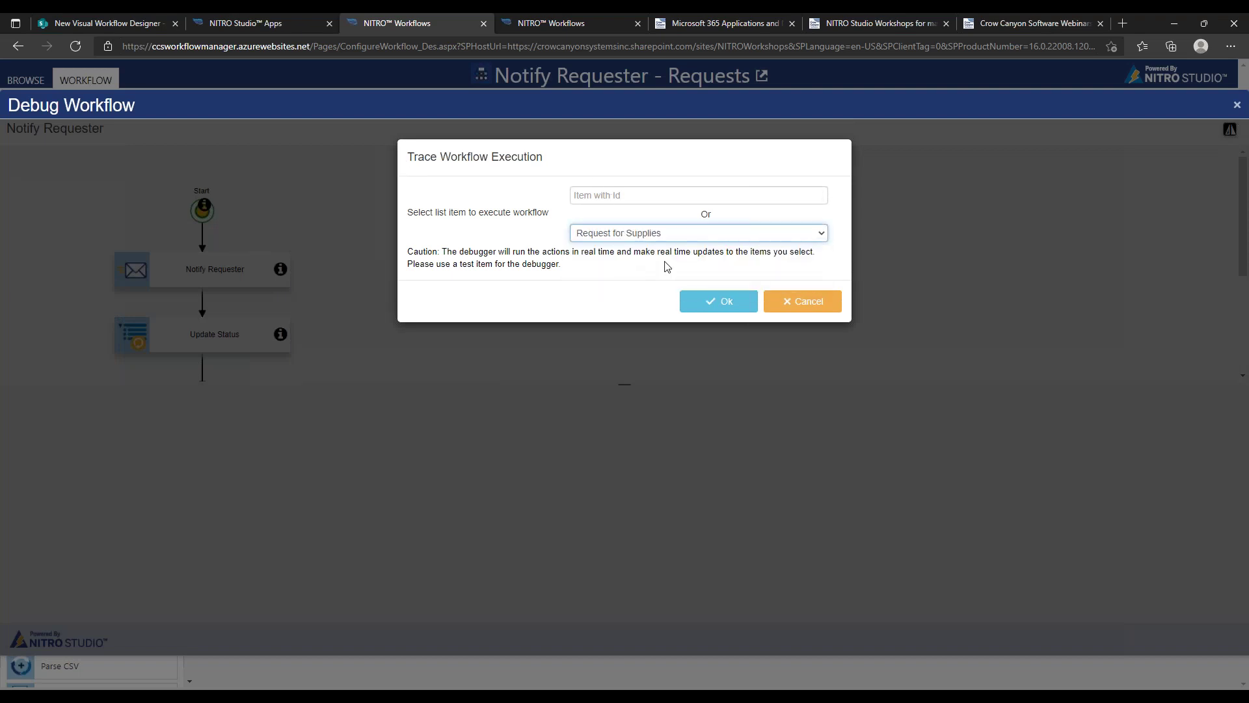
click(721, 308)
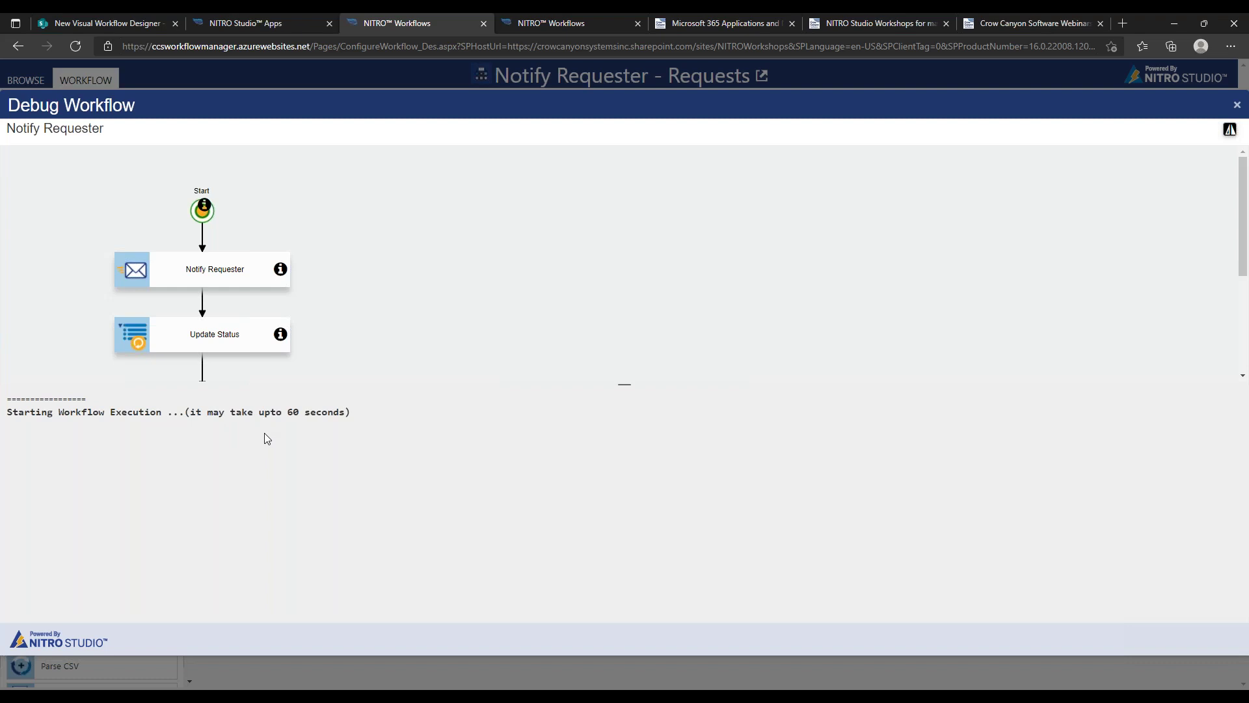
drag(338, 281, 622, 256)
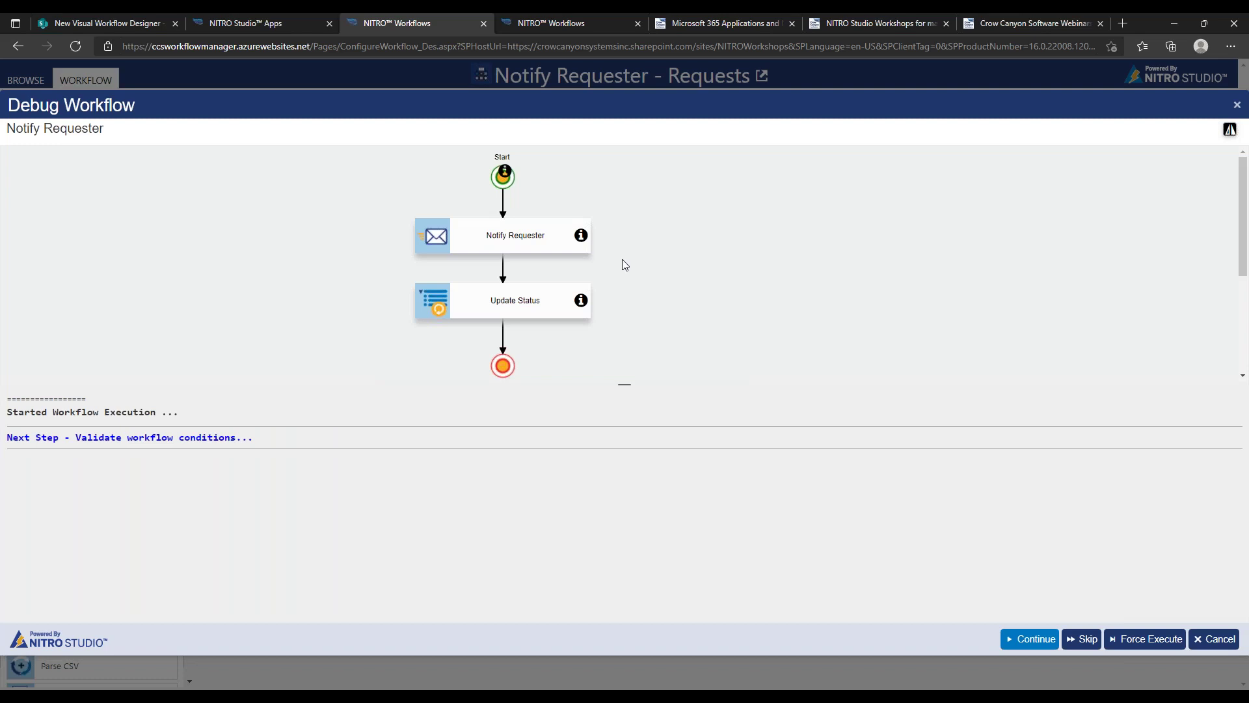
Step the debug run past the condition check and through the Notify Requester email, reviewing its log
click(1021, 637)
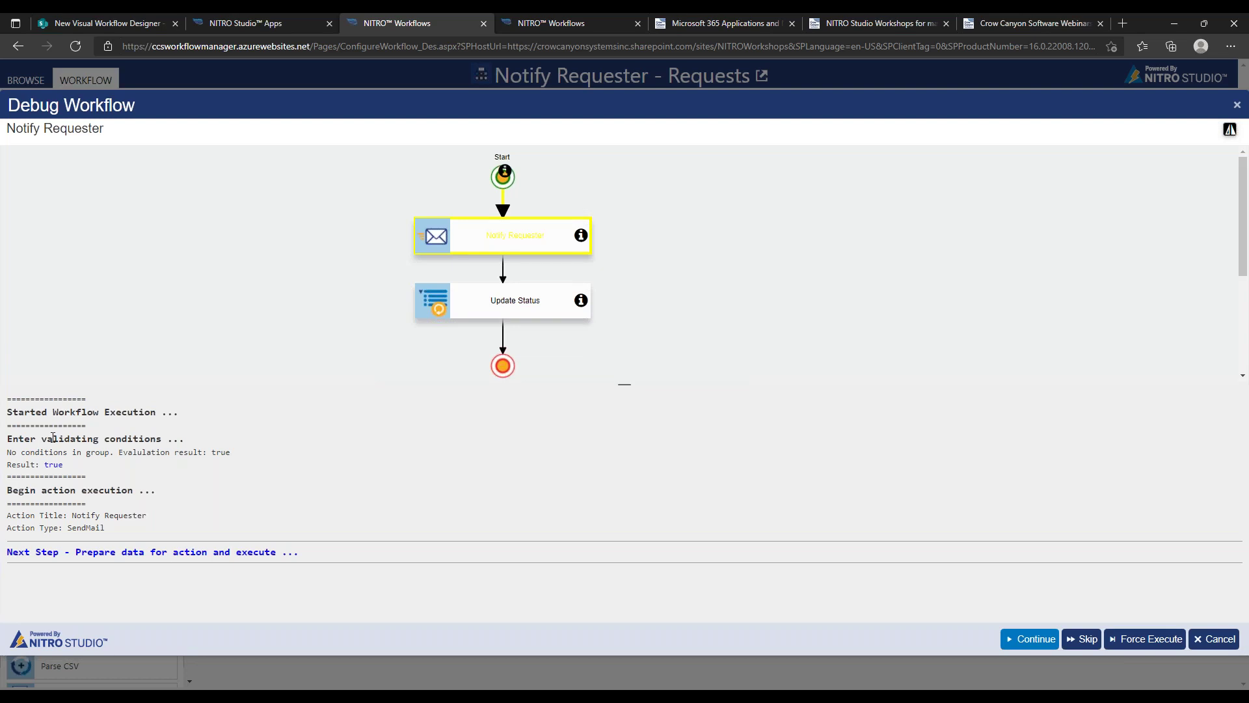
drag(32, 520, 77, 528)
click(154, 523)
click(1028, 639)
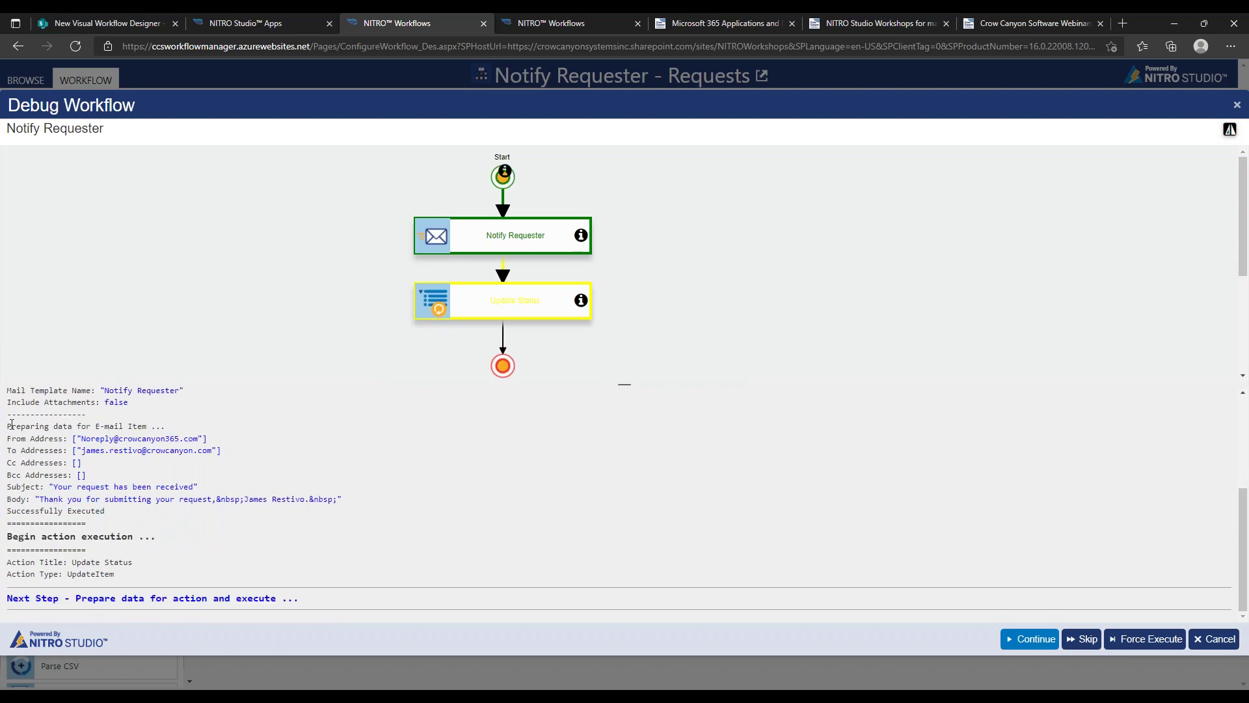
drag(16, 441, 165, 539)
click(163, 524)
drag(105, 511, 1, 515)
click(145, 517)
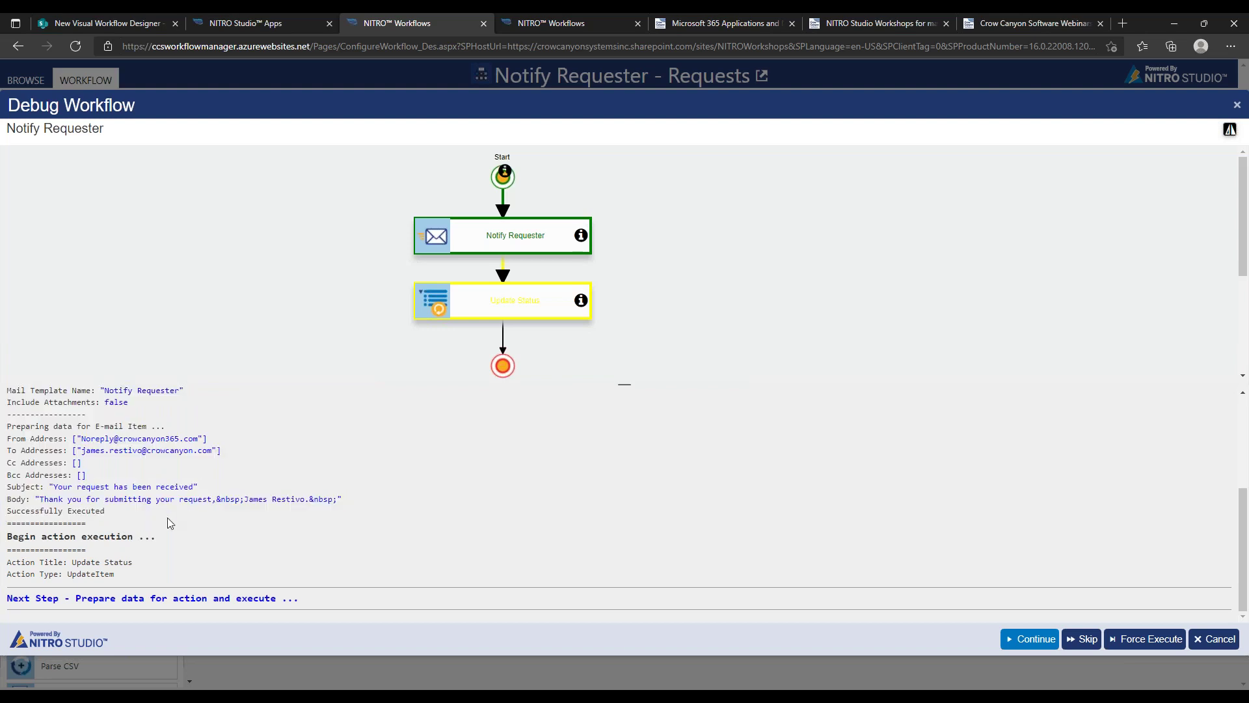
Run the Update Status step, confirm 'Successfully Executed', and close the debugger
click(1018, 639)
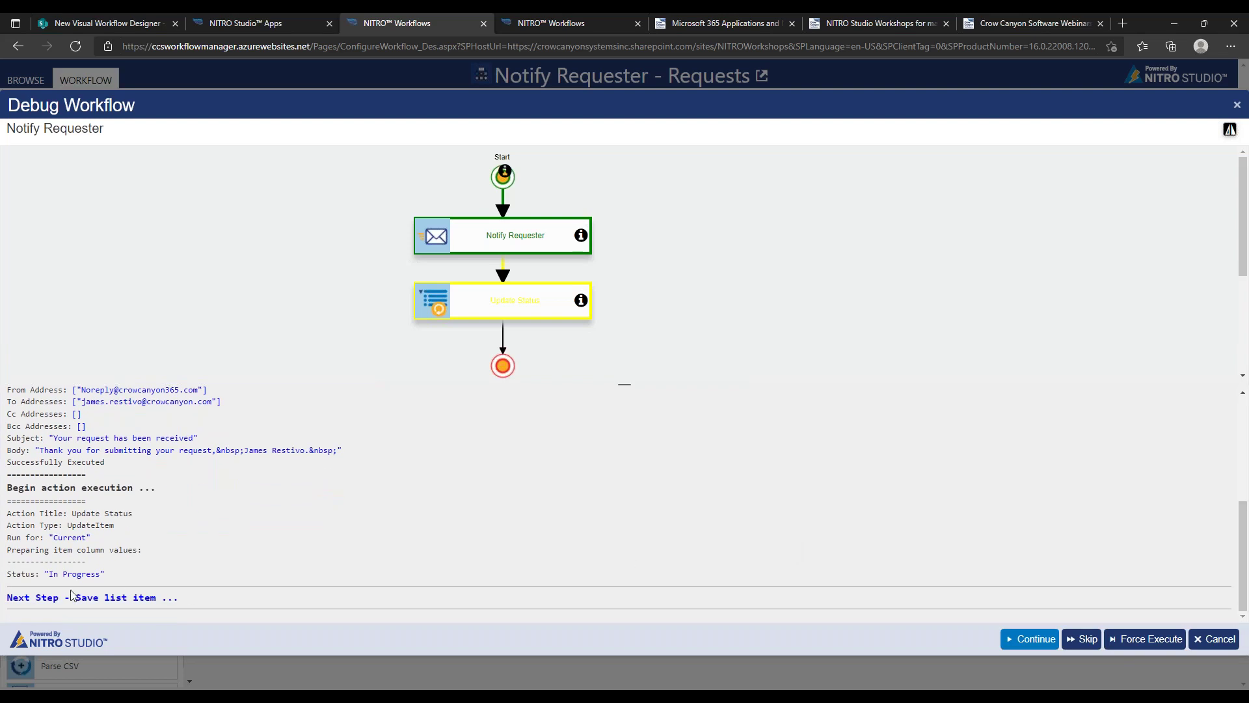
click(1028, 639)
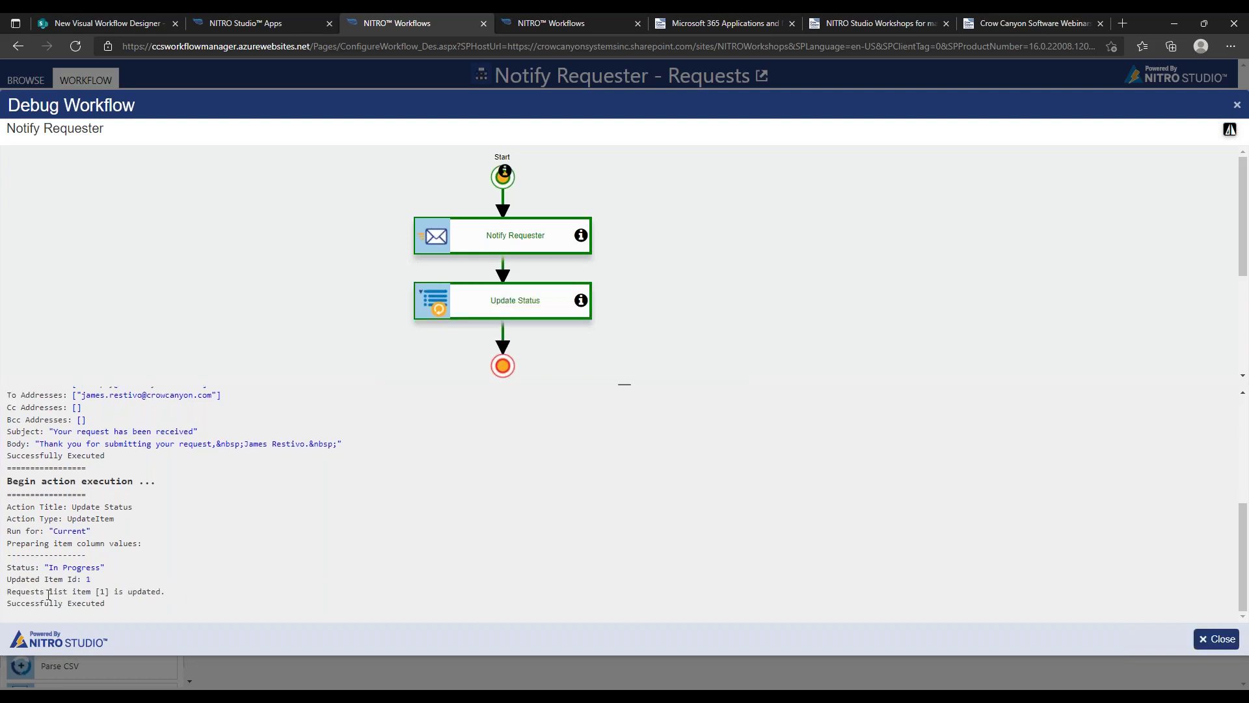
drag(21, 604, 124, 613)
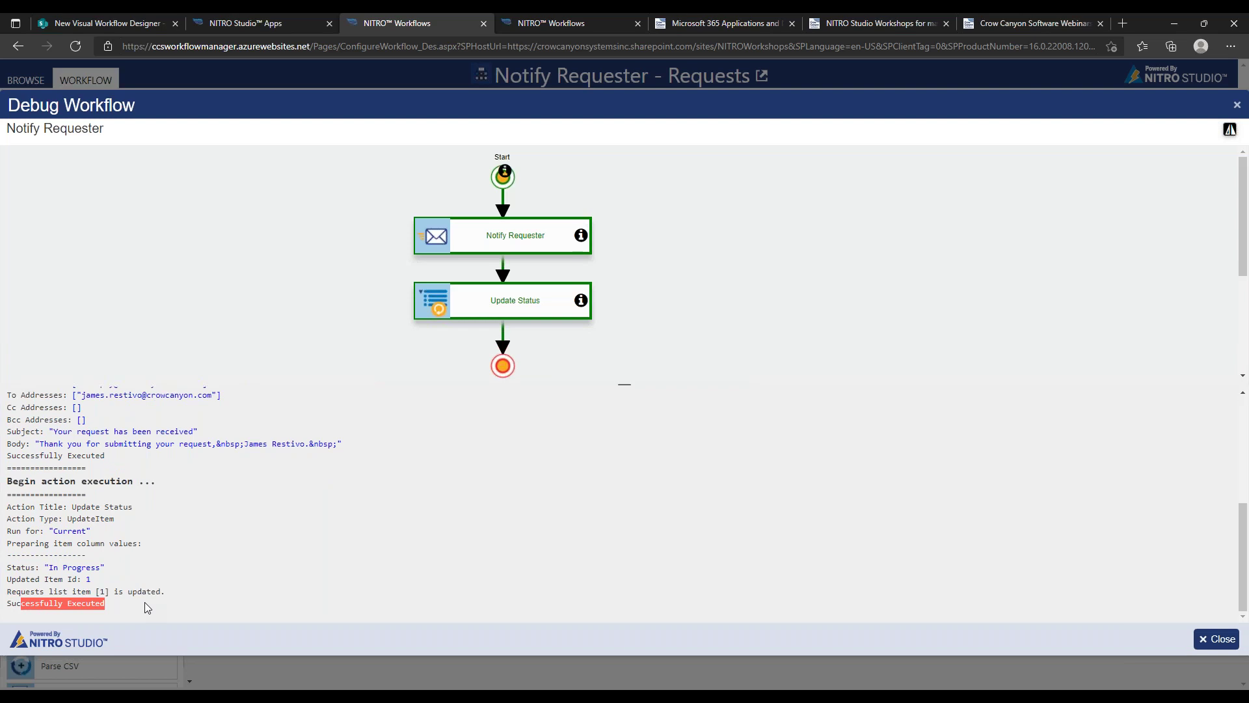
click(1219, 636)
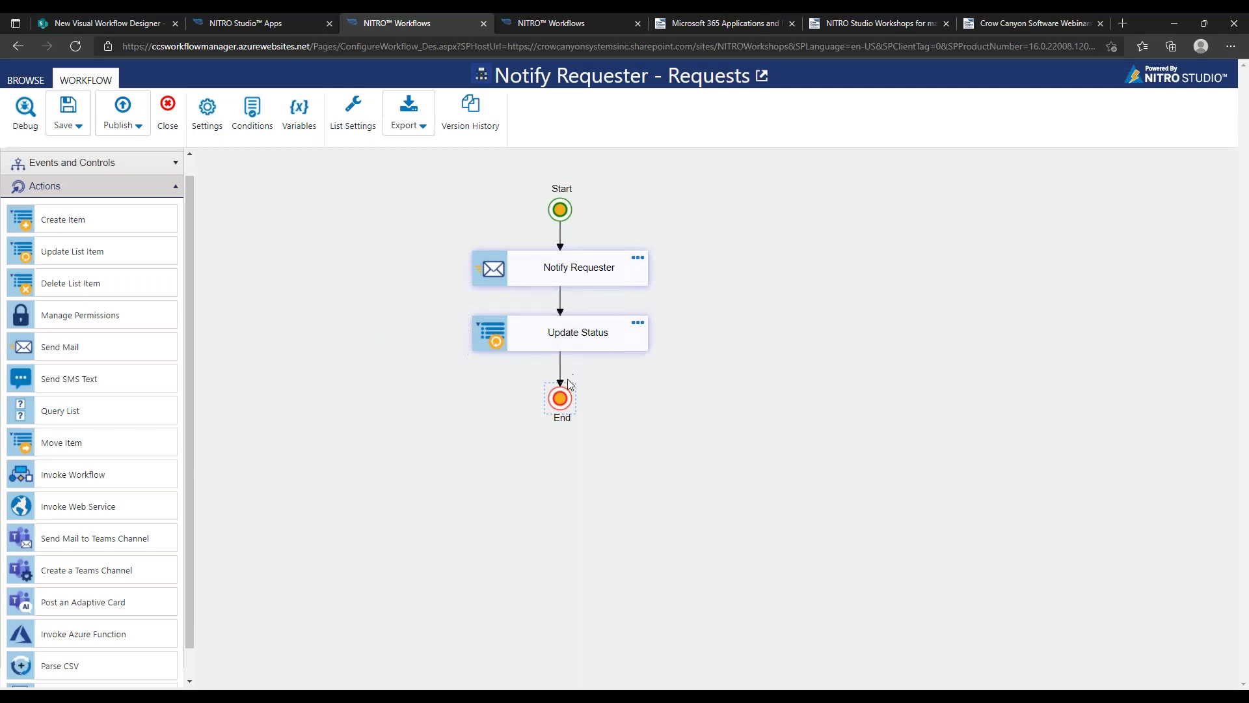
Shift the nodes down and insert a gateway between Start and Notify Requester
drag(562, 404, 562, 468)
drag(585, 340, 585, 398)
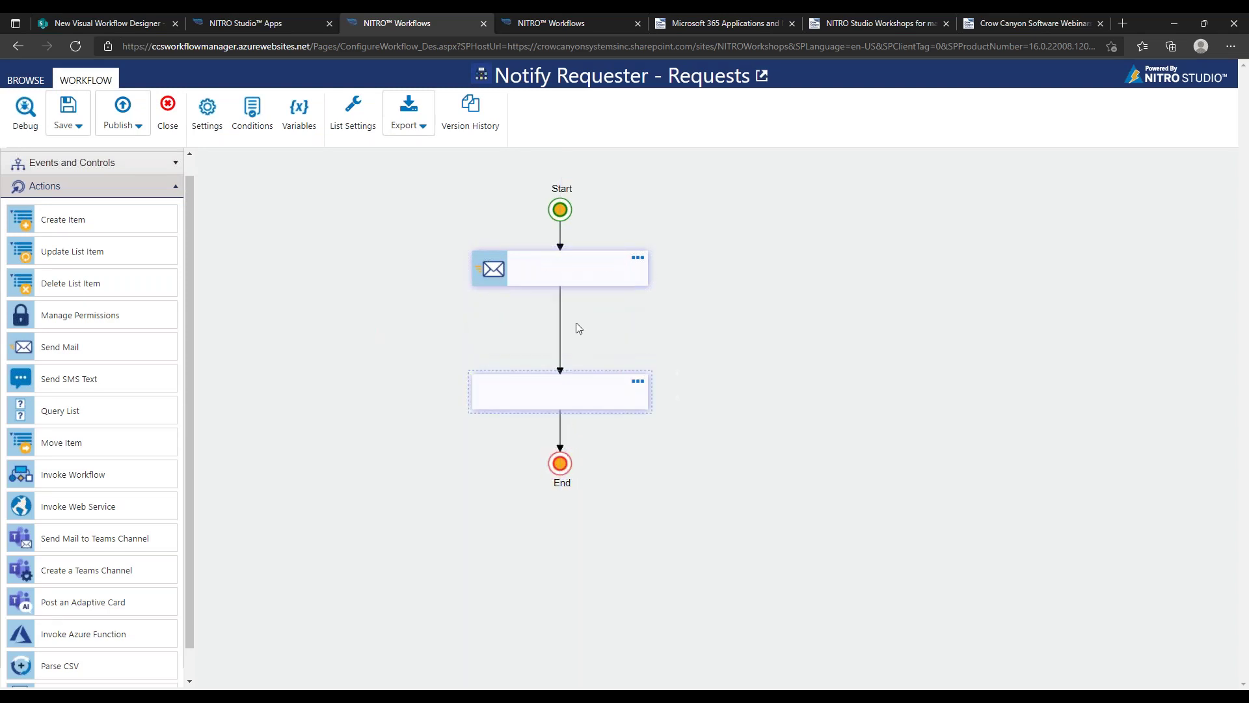
drag(585, 269, 581, 313)
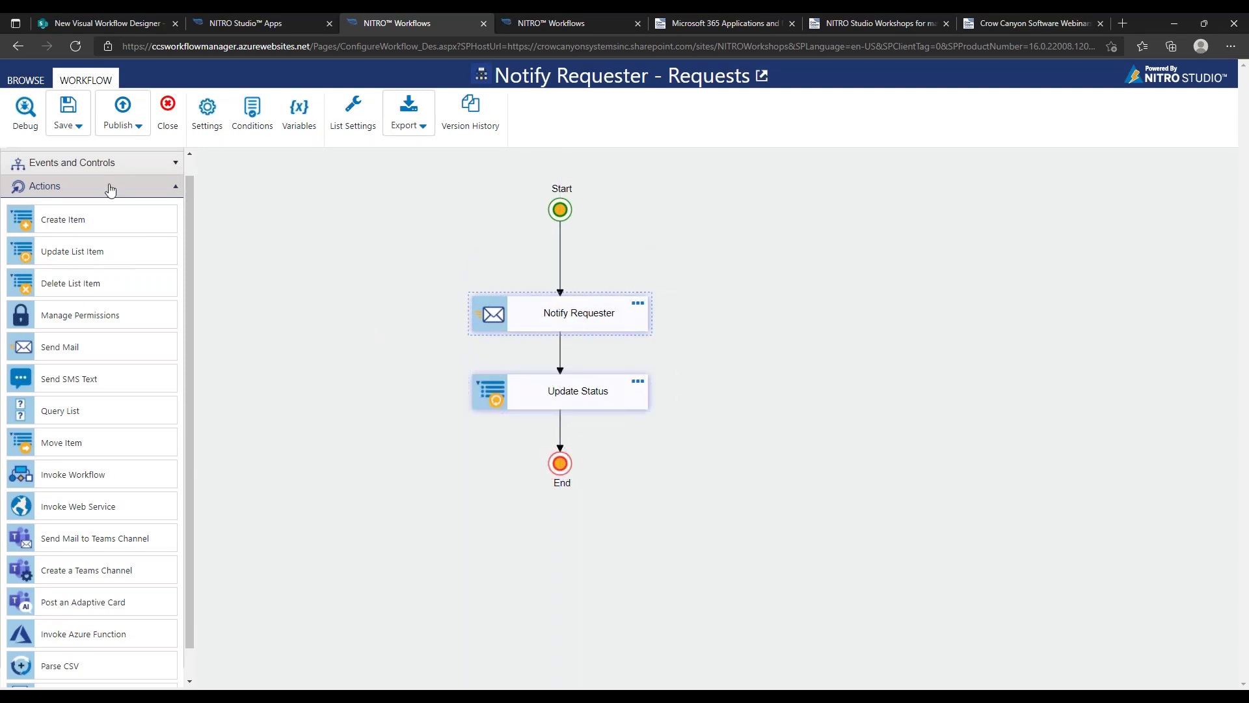
click(111, 164)
drag(108, 281, 560, 254)
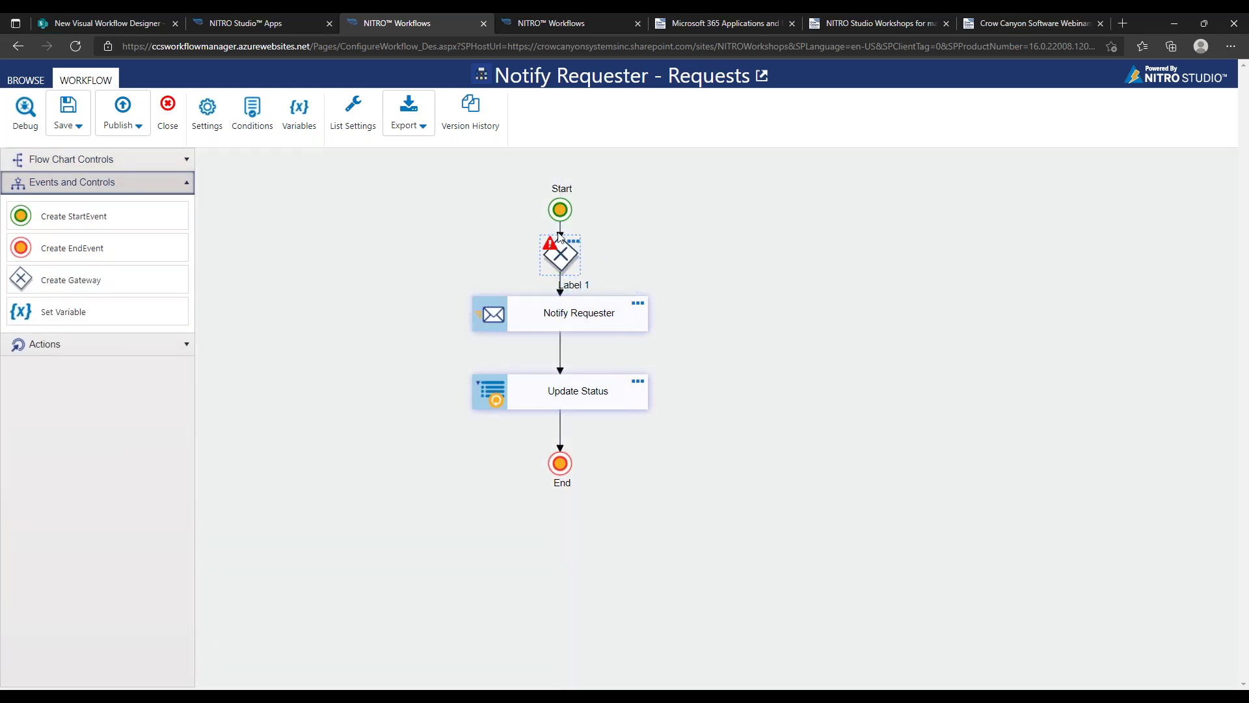
Add a Send Mail action beside the flow and label the gateway's first branch 'Internal'
click(101, 351)
drag(103, 368, 816, 317)
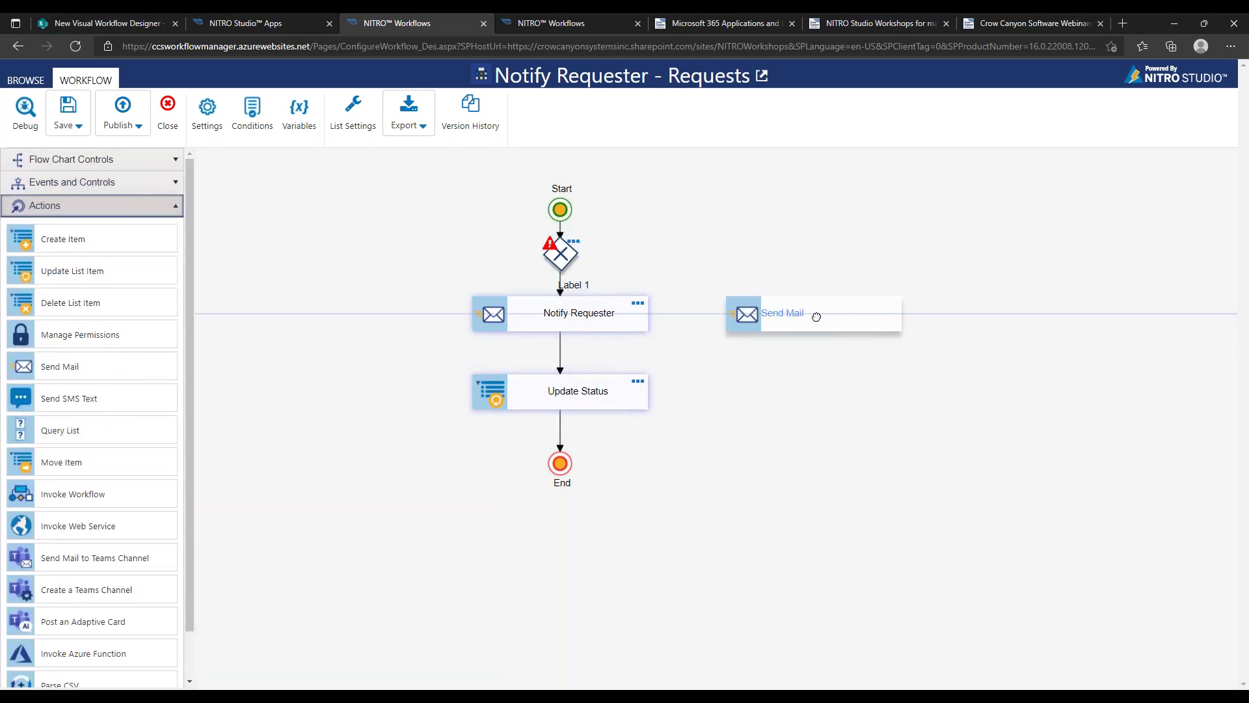
double_click(577, 291)
drag(584, 285, 544, 284)
text(Internal)
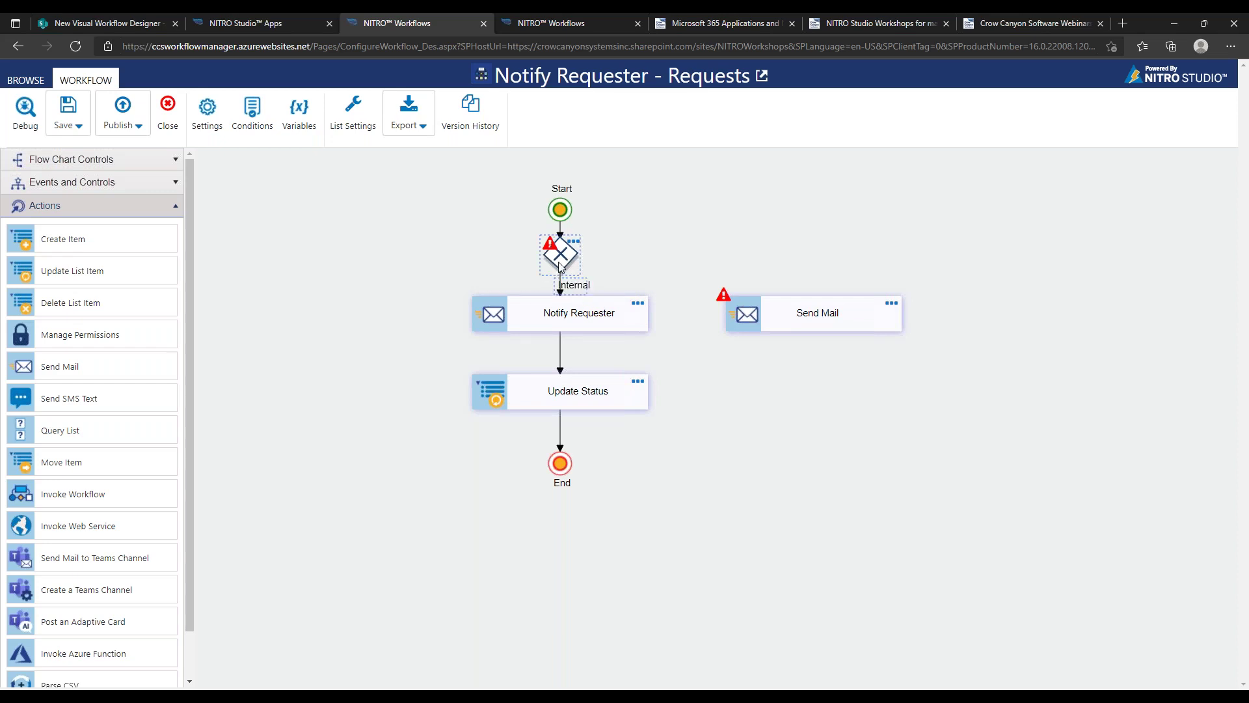
click(566, 285)
click(595, 530)
Connect the gateway to Send Mail and label that branch 'External'
click(564, 269)
drag(592, 536, 823, 314)
drag(688, 306, 687, 254)
click(799, 314)
drag(800, 314, 910, 205)
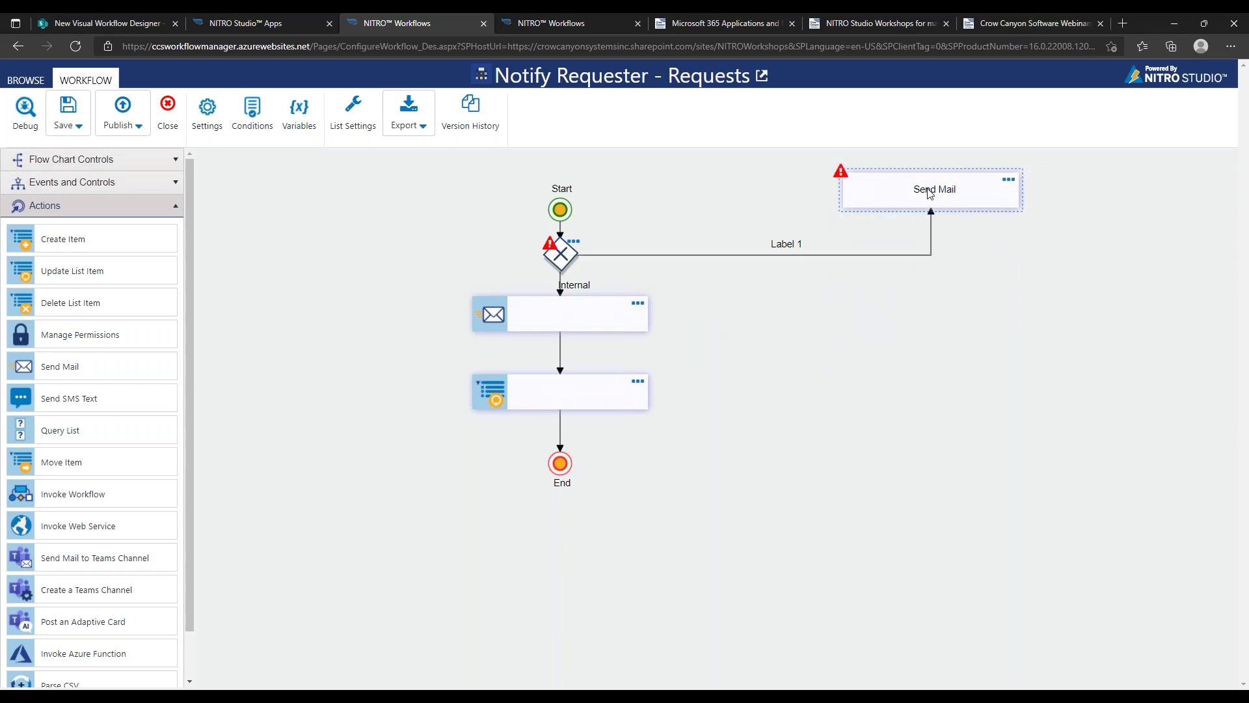
drag(966, 203, 841, 313)
double_click(719, 243)
key(ctrl+a)
text(E)
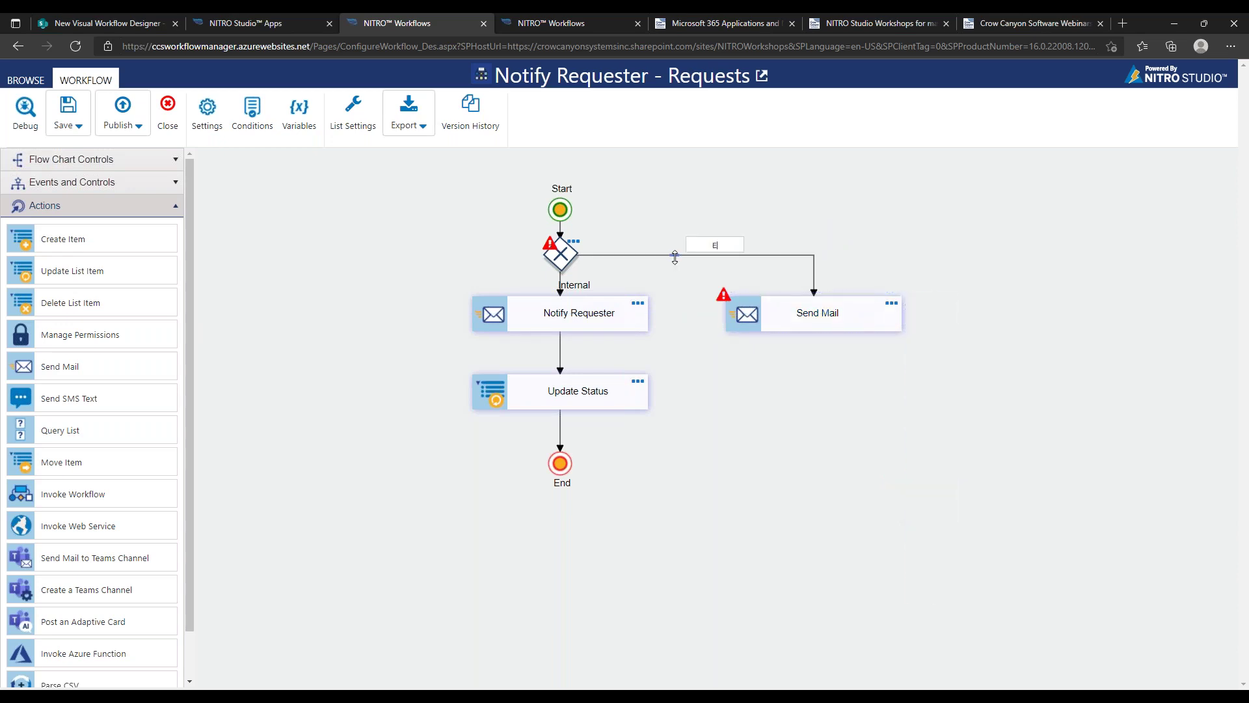
text(xternal)
click(675, 570)
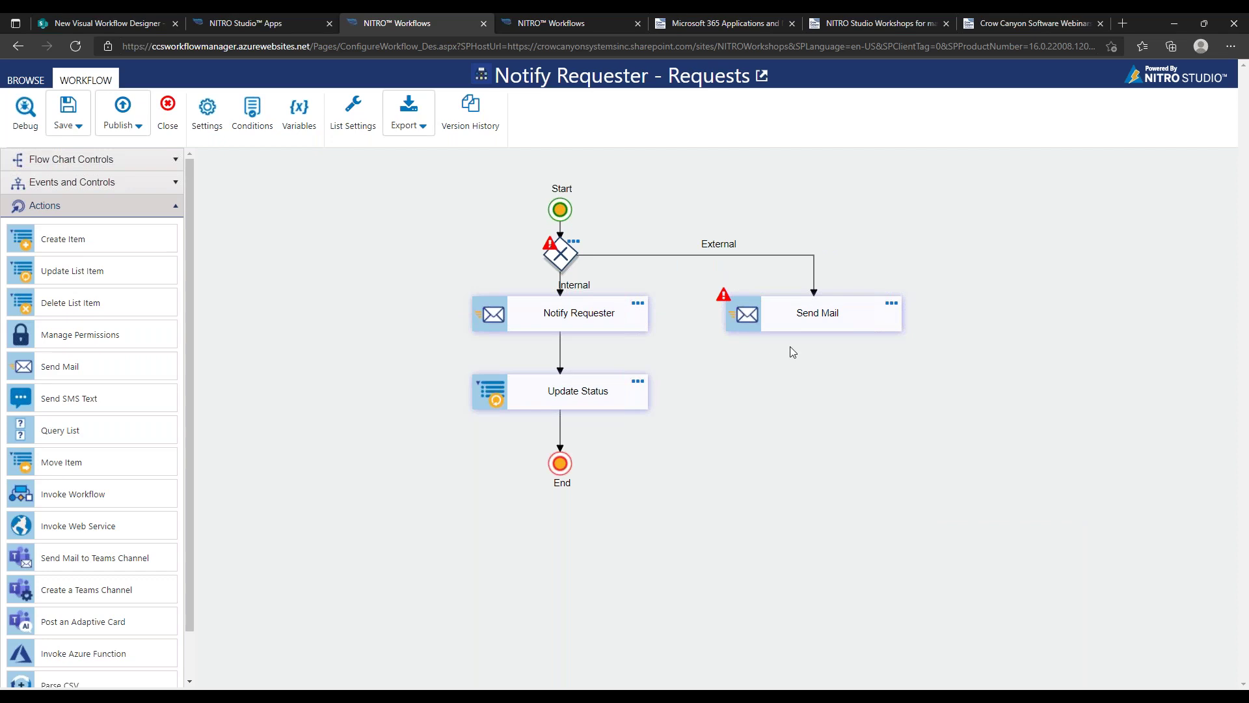
Connect Send Mail to the End node, replacing a mistaken link into Update Status
click(807, 332)
drag(920, 587, 650, 395)
drag(663, 392, 656, 465)
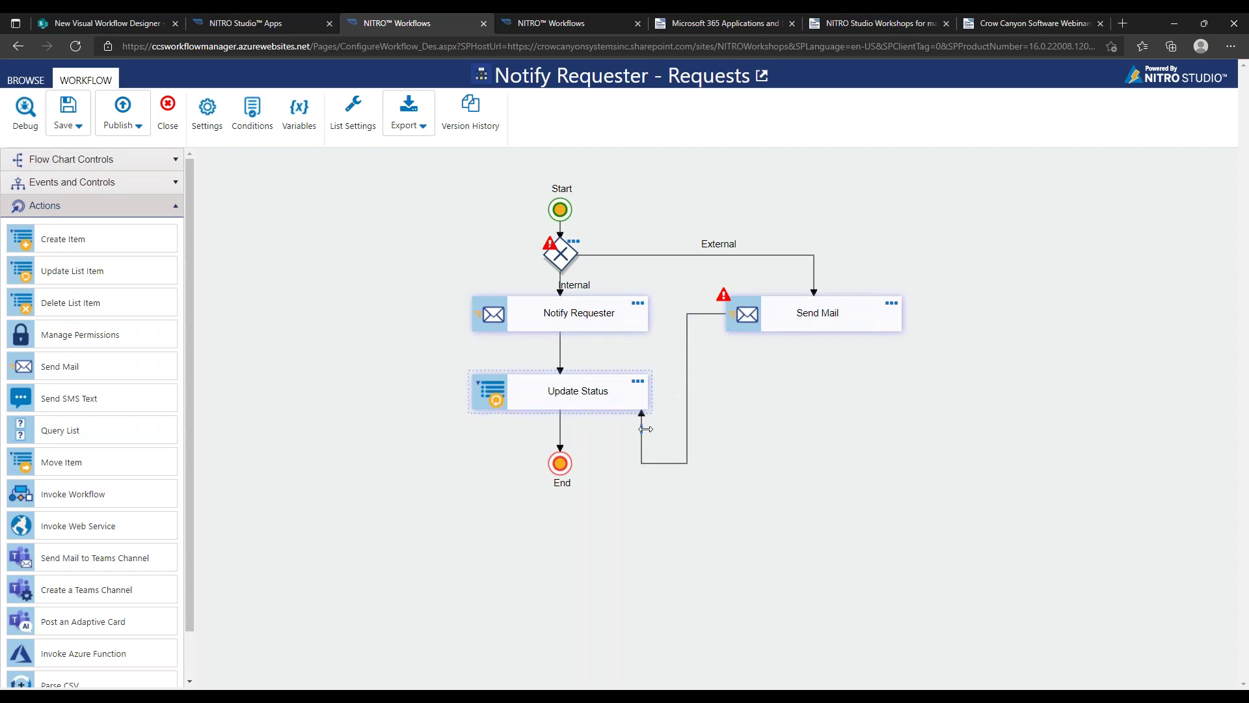
click(645, 428)
click(745, 322)
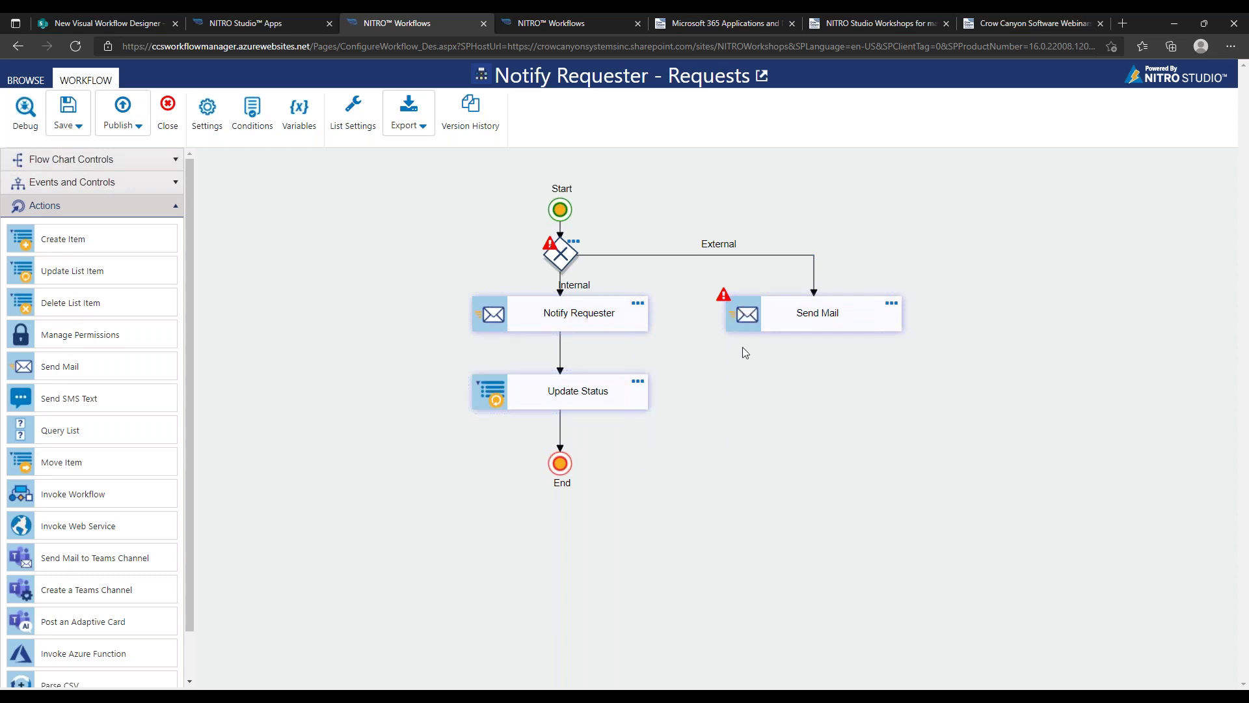
click(774, 326)
drag(923, 589, 568, 470)
drag(650, 357, 822, 366)
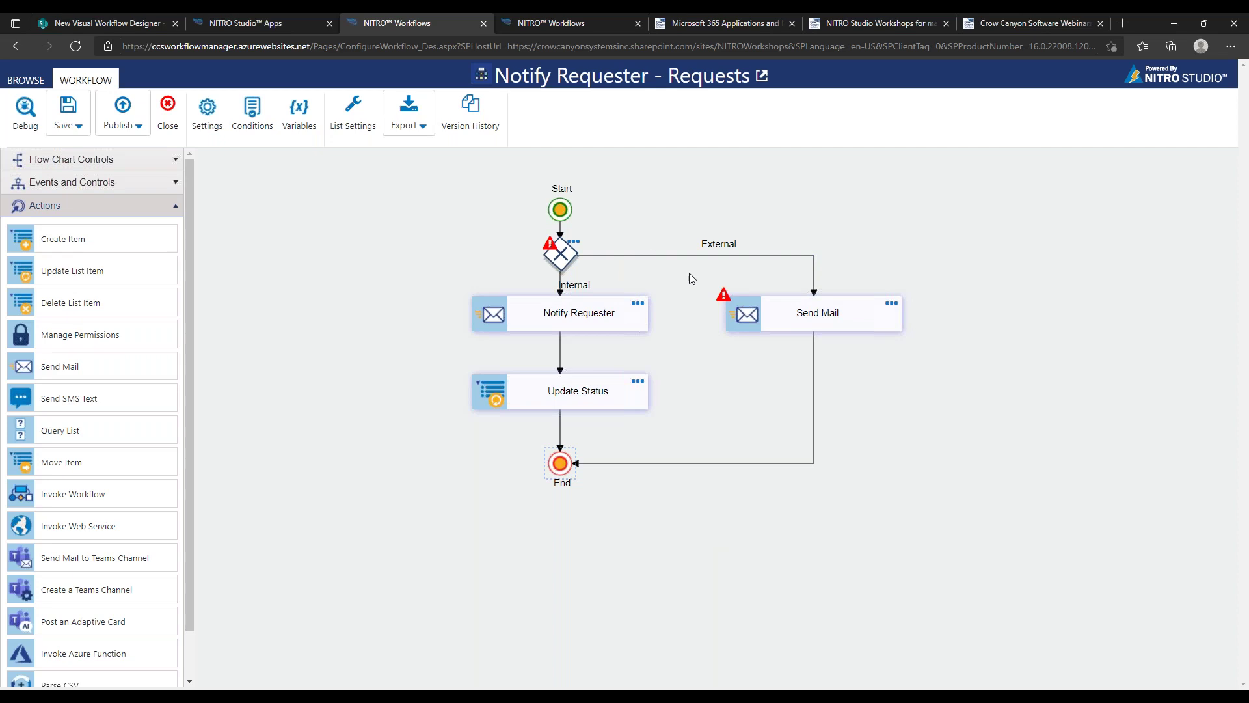
Review the gateway, Notify Requester and Send Mail, then switch to the Set Approval Task workflow
click(556, 259)
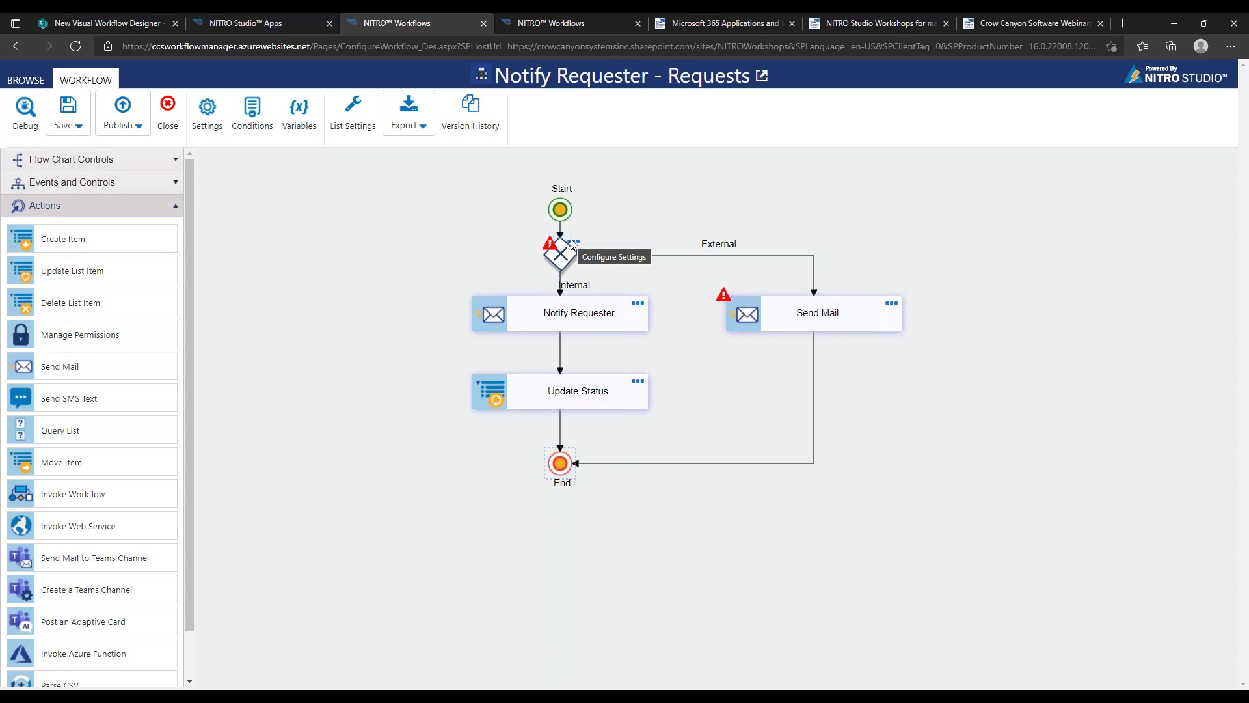
click(551, 316)
click(800, 303)
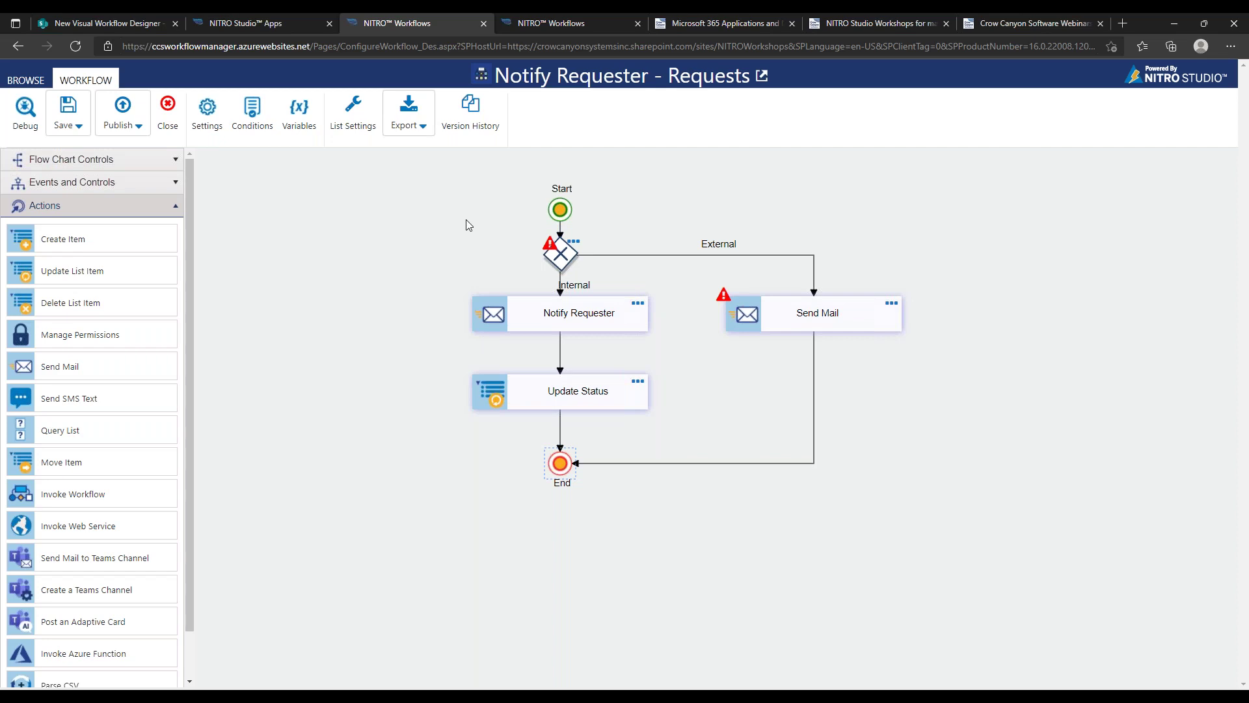
click(546, 24)
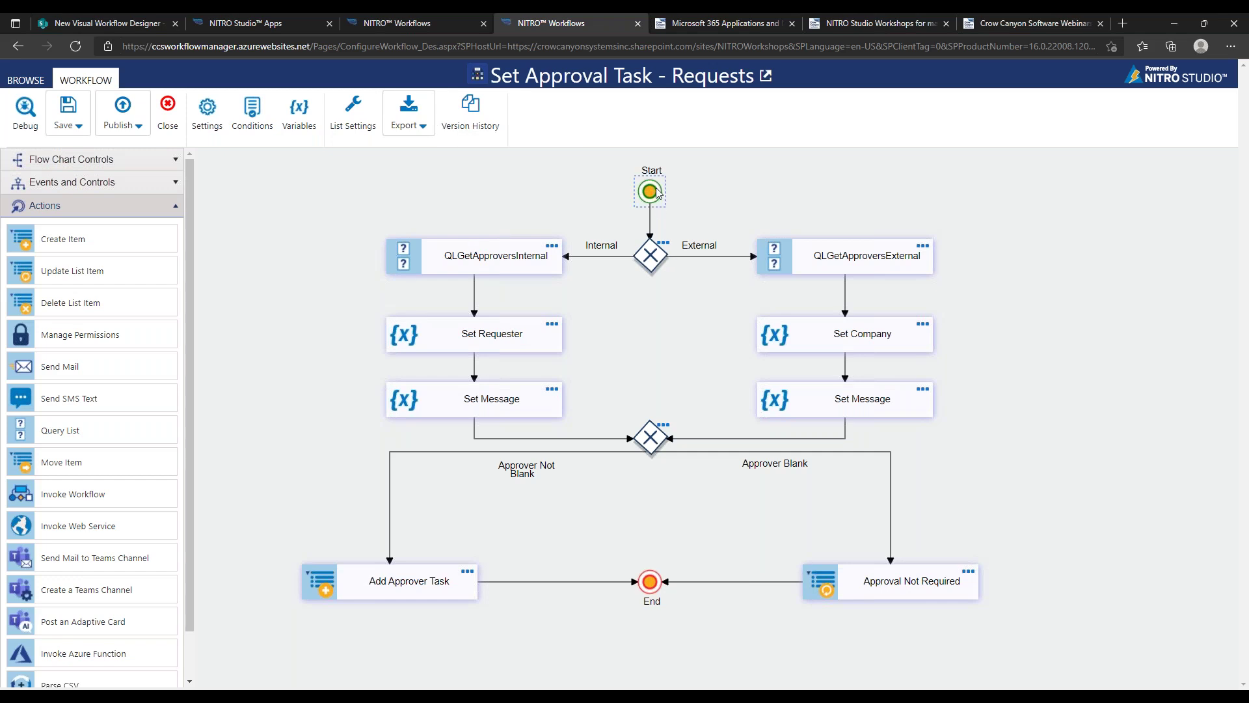
Review the Check Type of Request gateway's matched and not-matched condition mappings, then close it
click(597, 254)
click(662, 244)
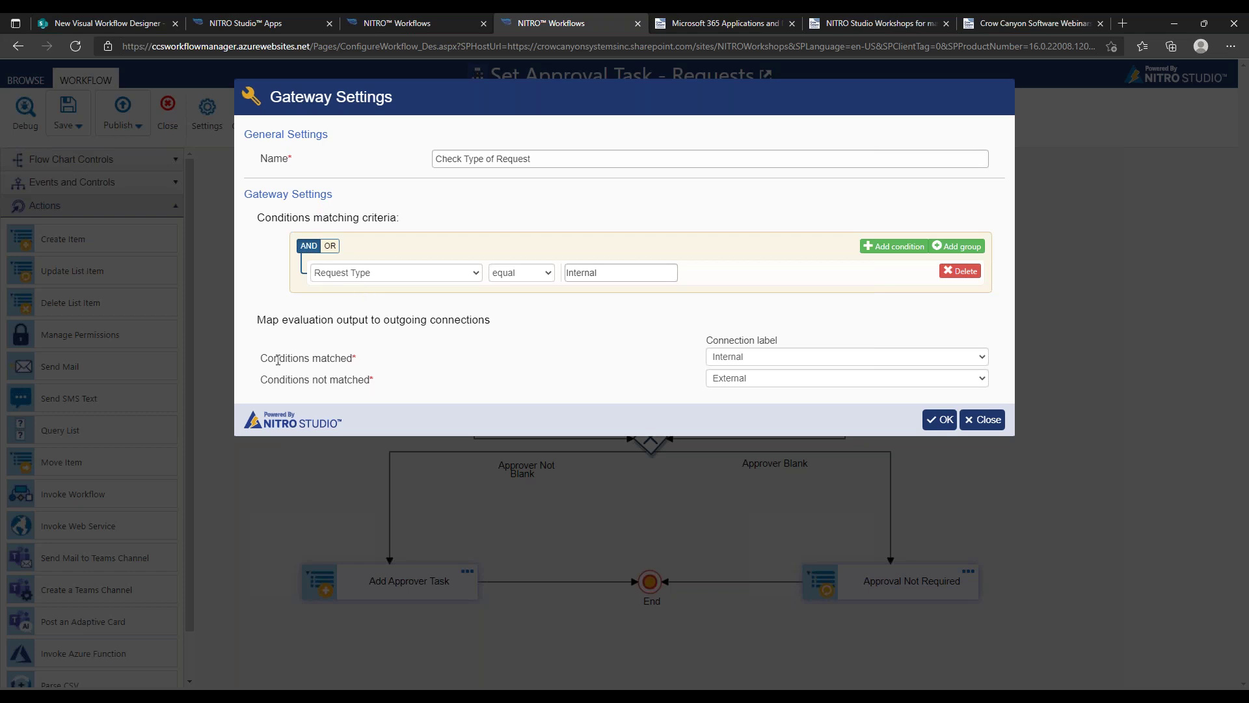
drag(268, 359, 390, 360)
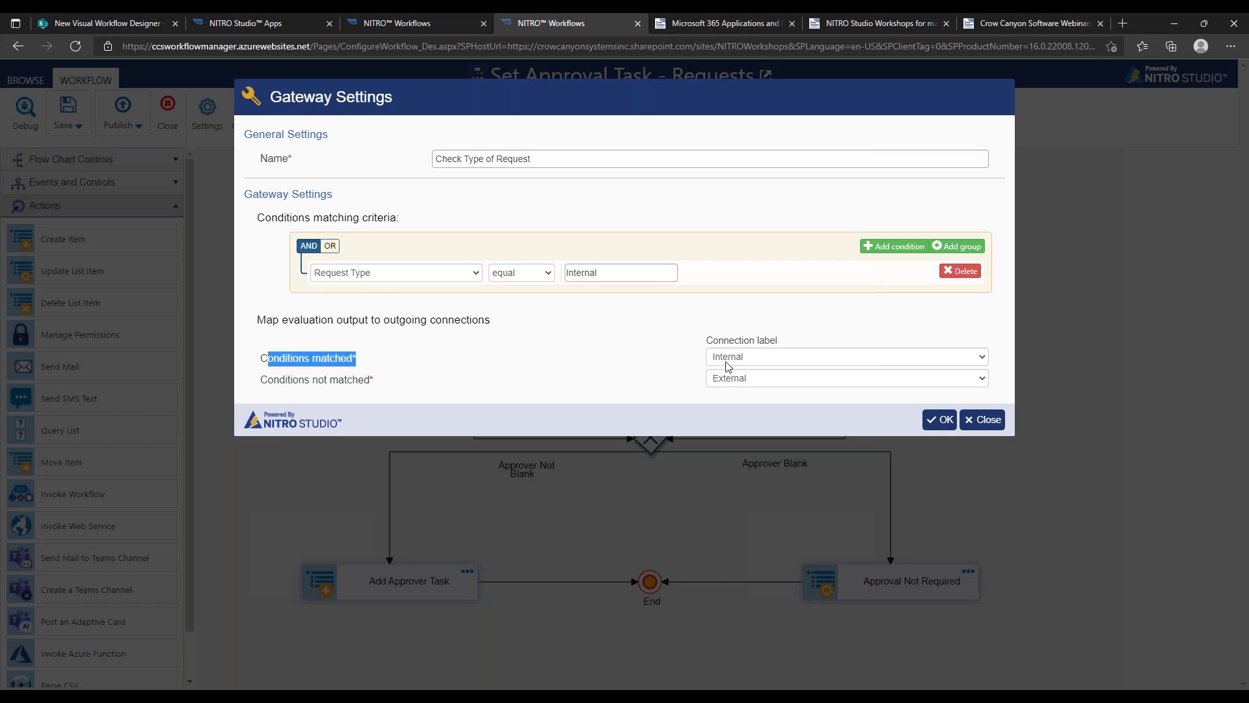
drag(293, 380, 370, 380)
click(465, 384)
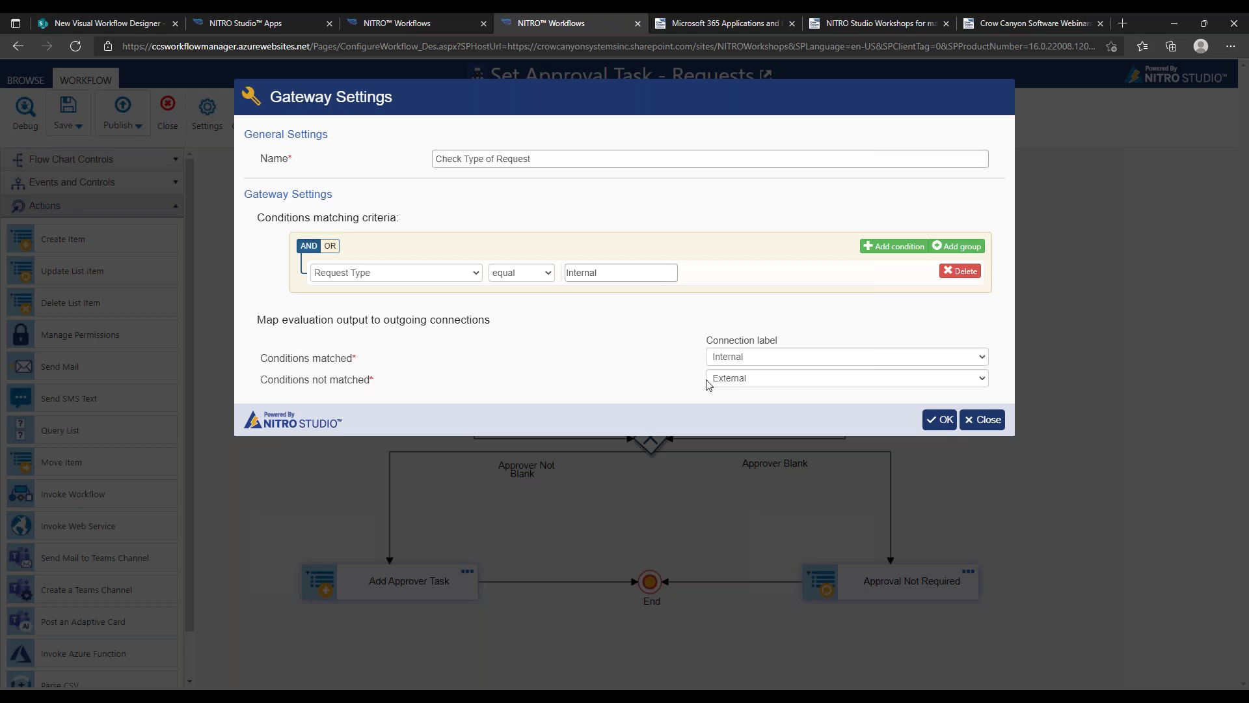
click(982, 420)
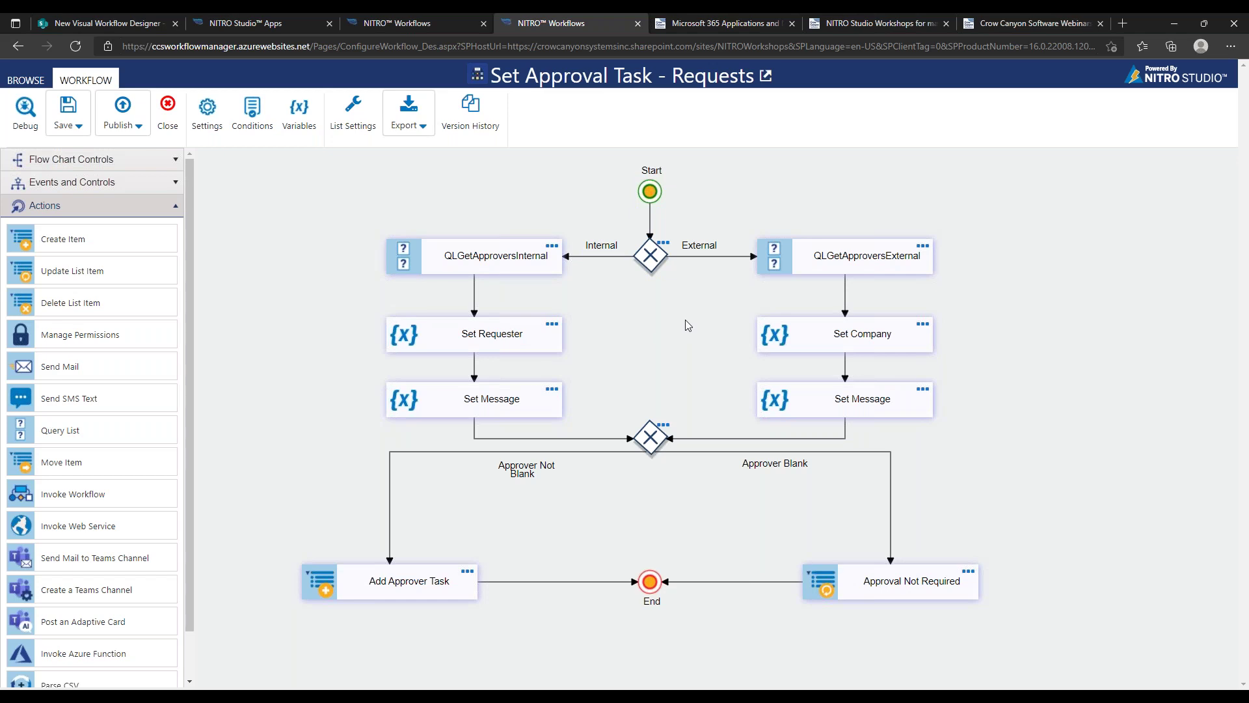
click(97, 22)
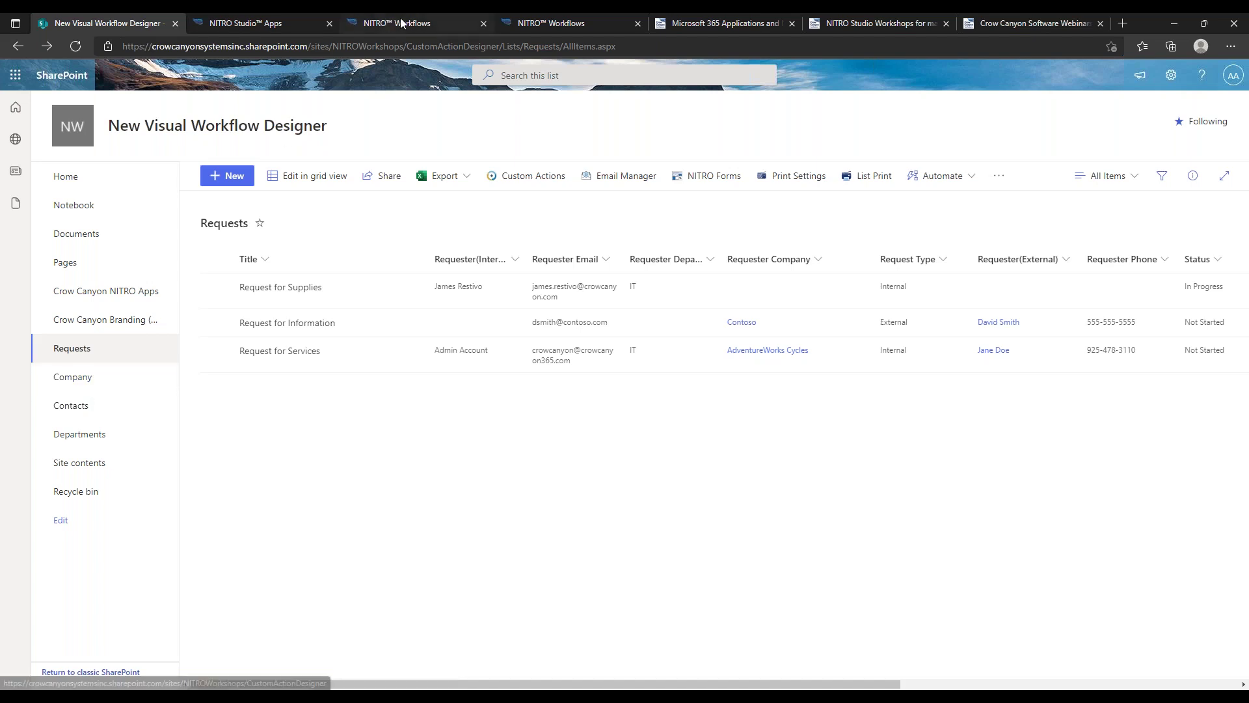
click(521, 22)
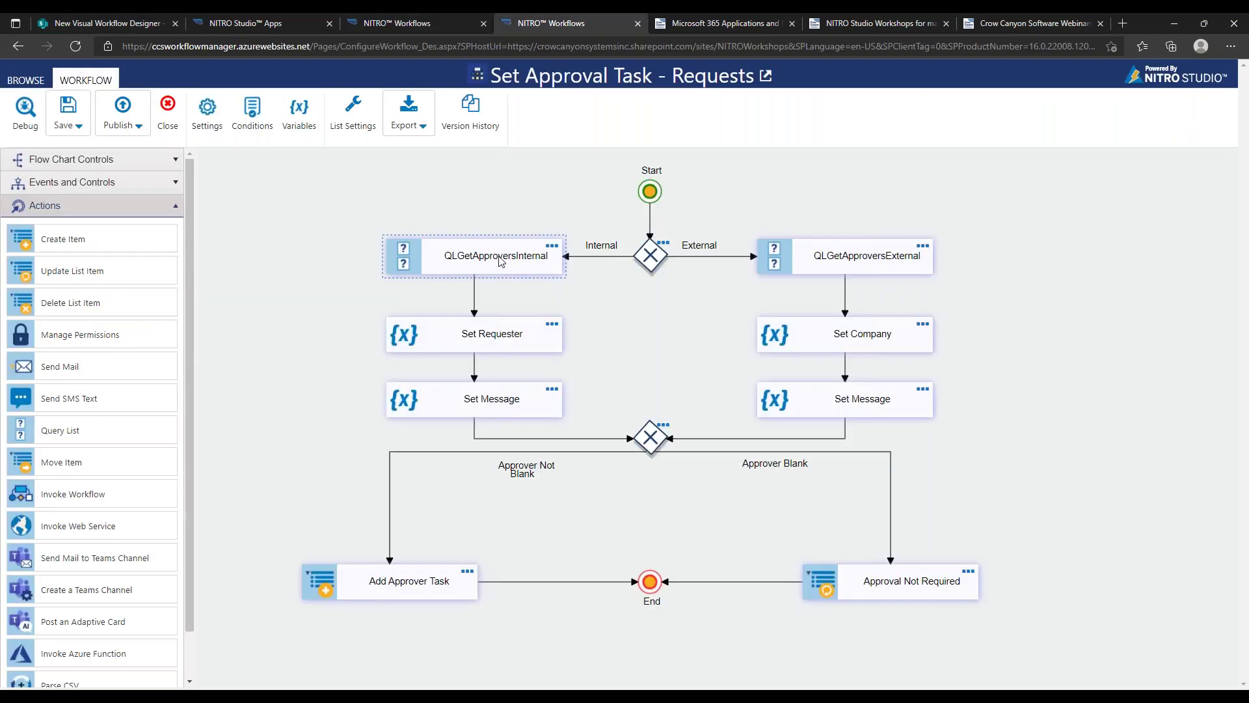
double_click(554, 253)
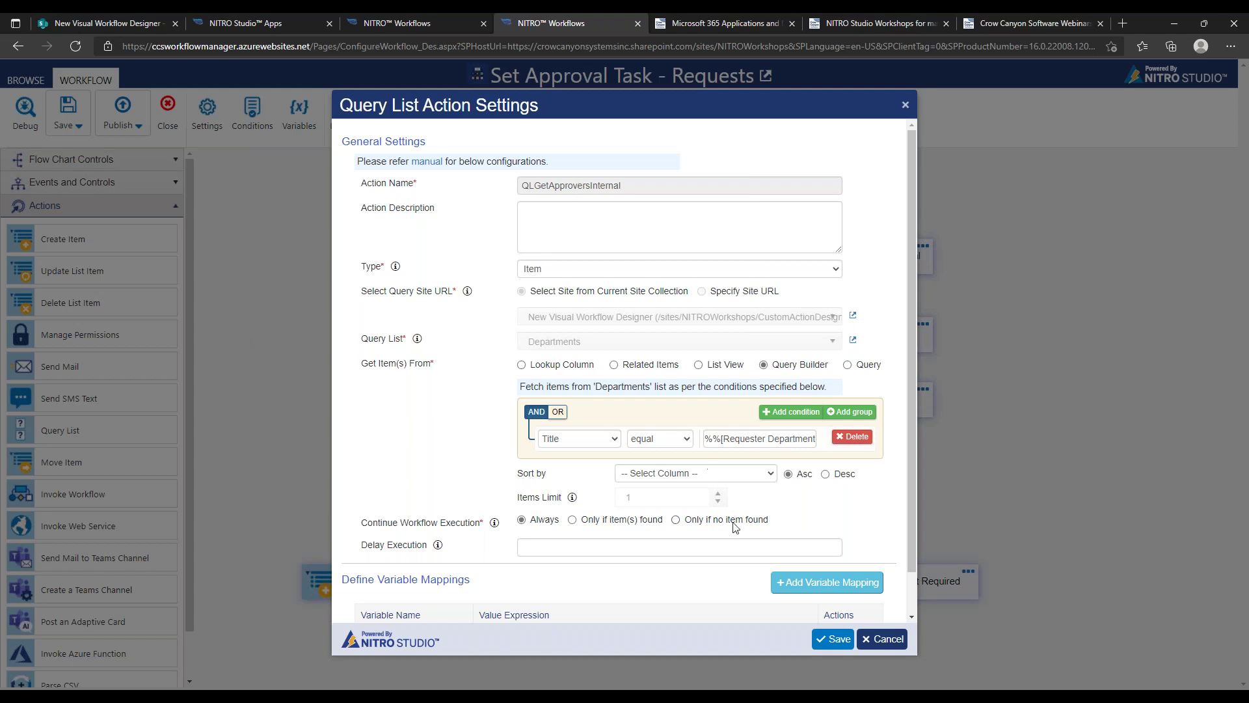
drag(716, 438, 831, 443)
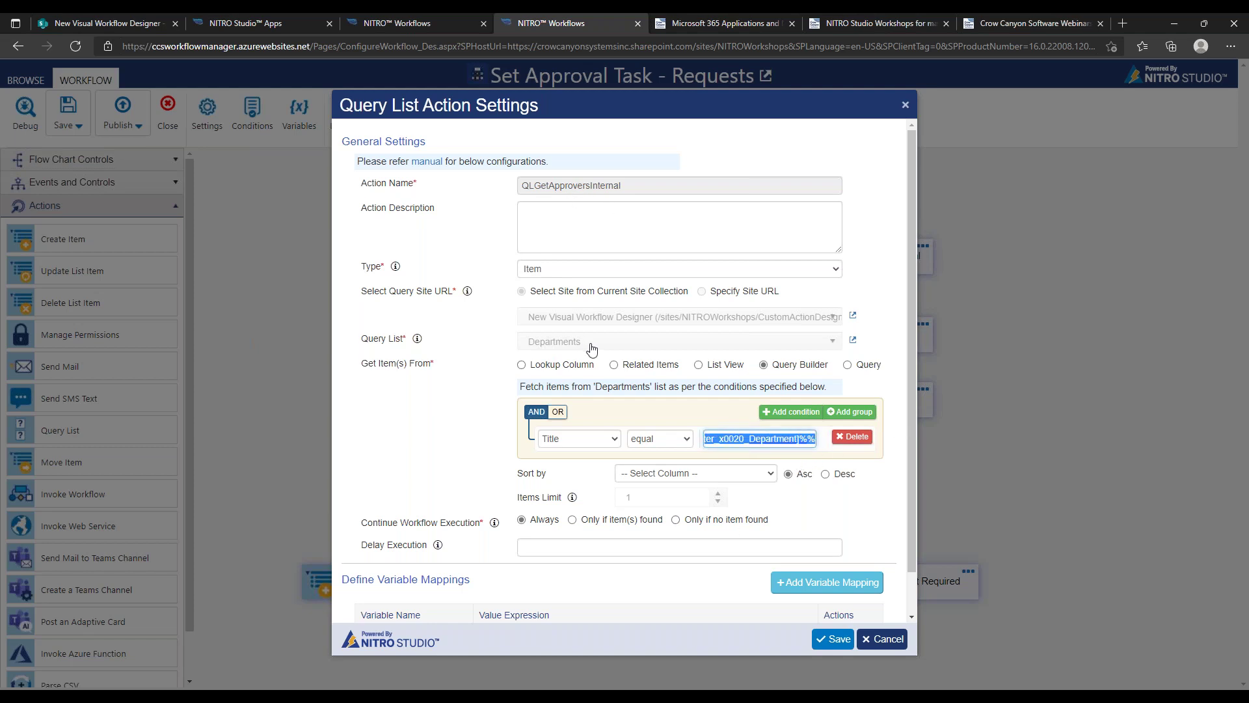
scroll(912, 318, down, 2)
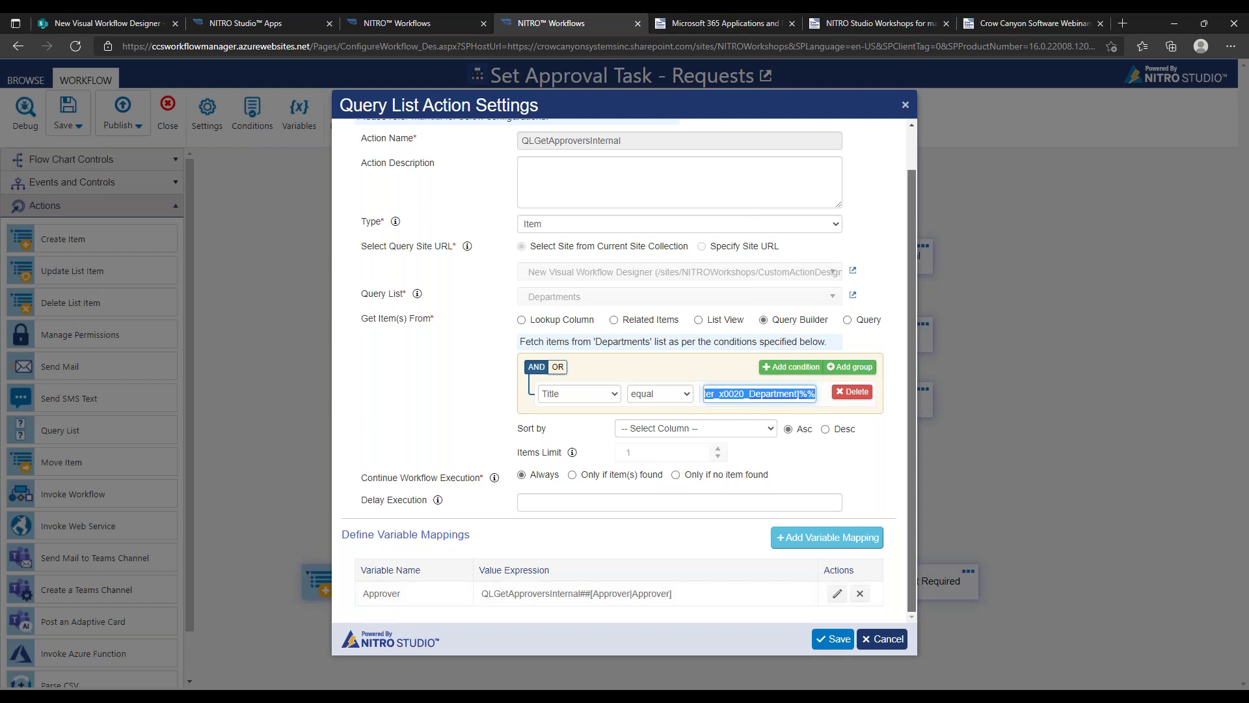
scroll(916, 519, up, 1)
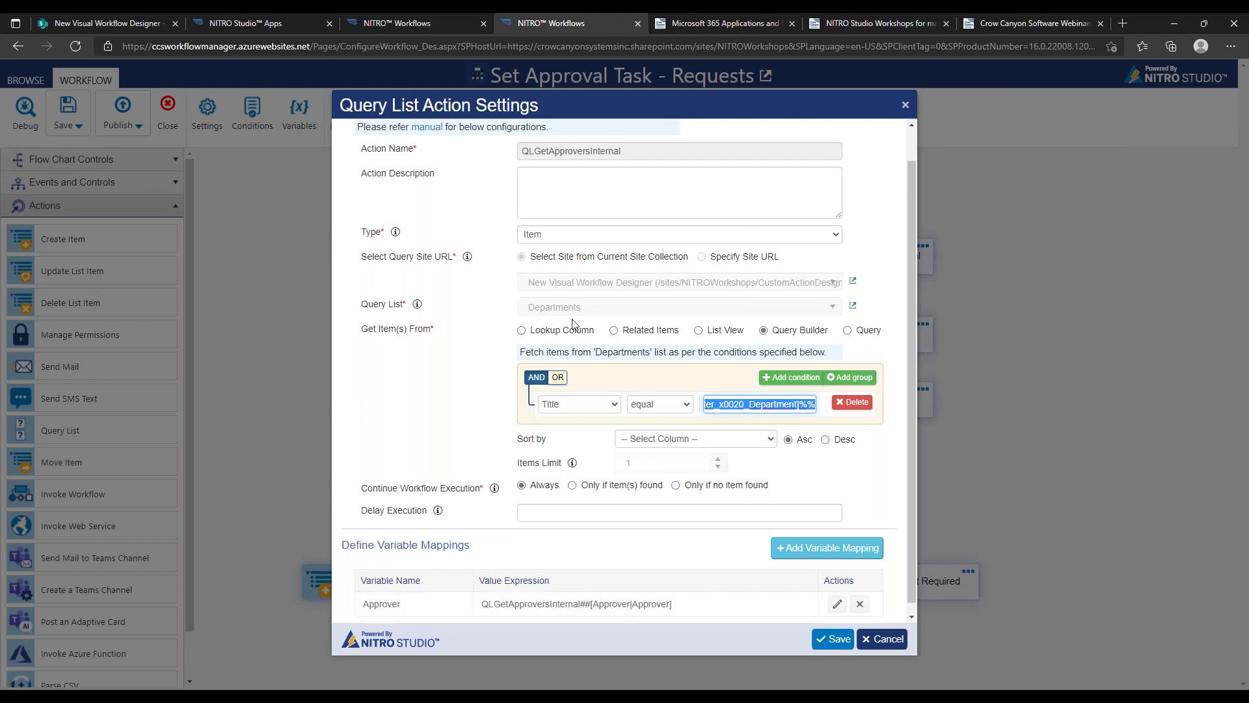
drag(590, 602, 679, 596)
click(882, 639)
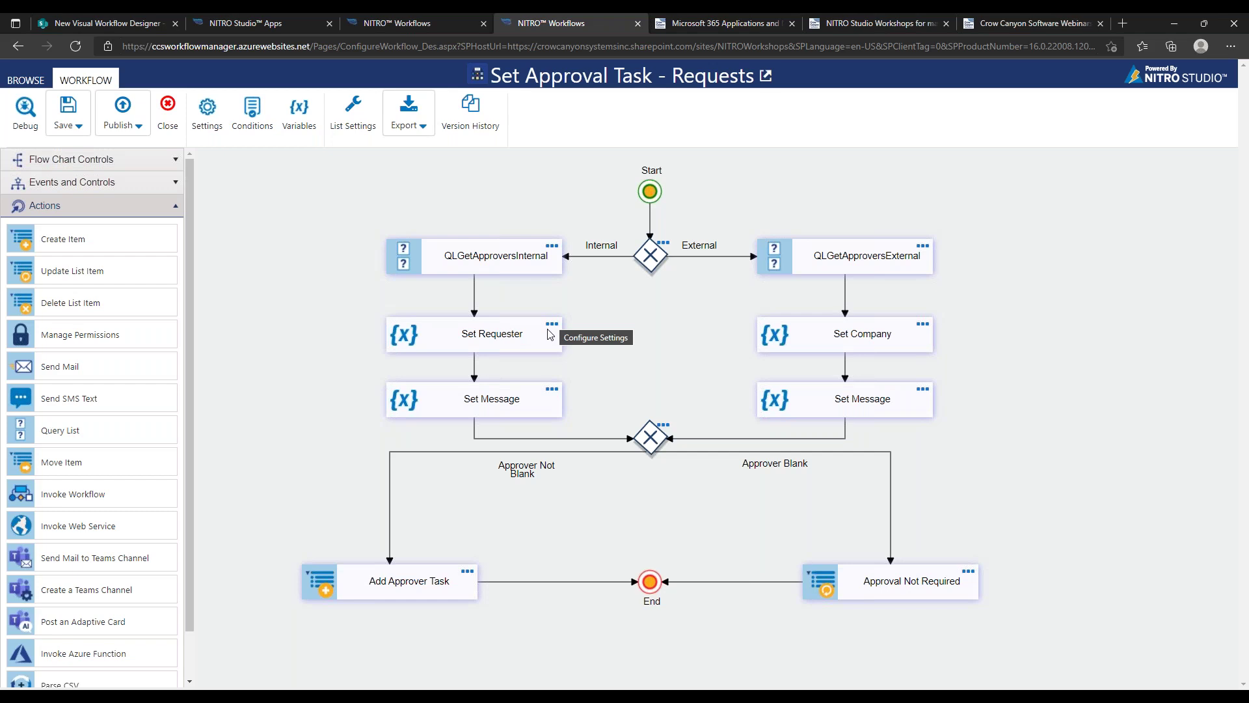
click(550, 252)
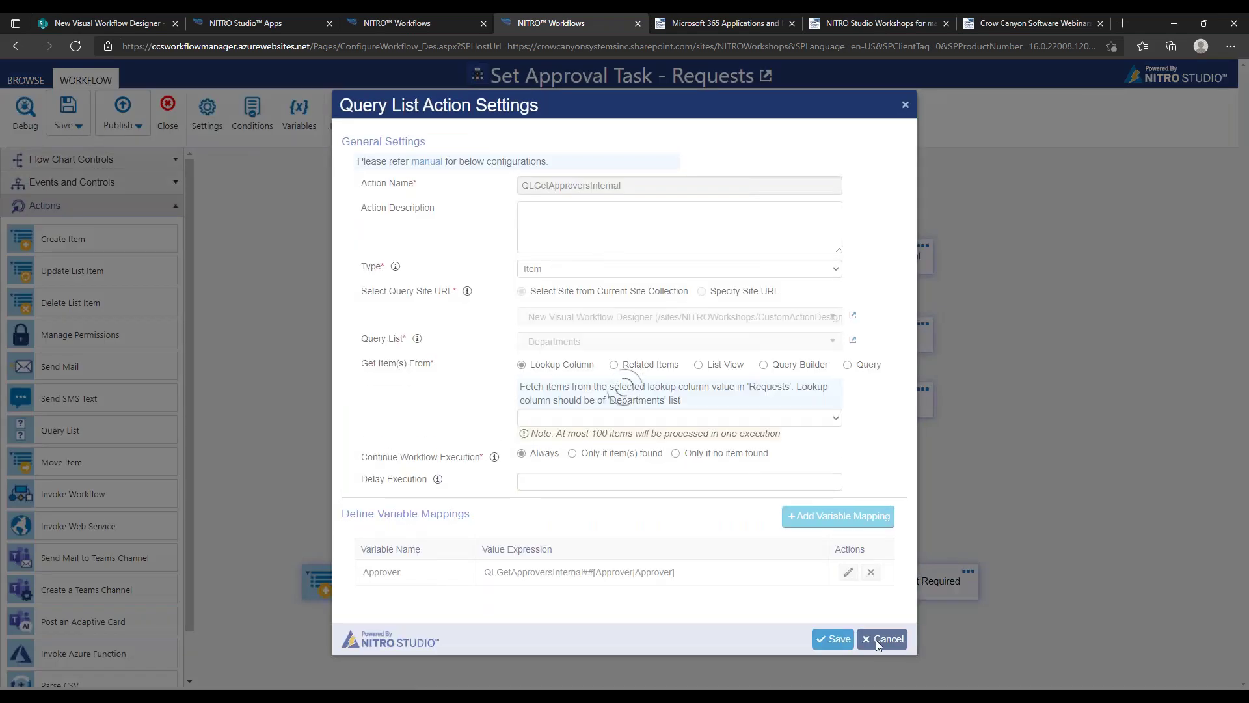
click(879, 639)
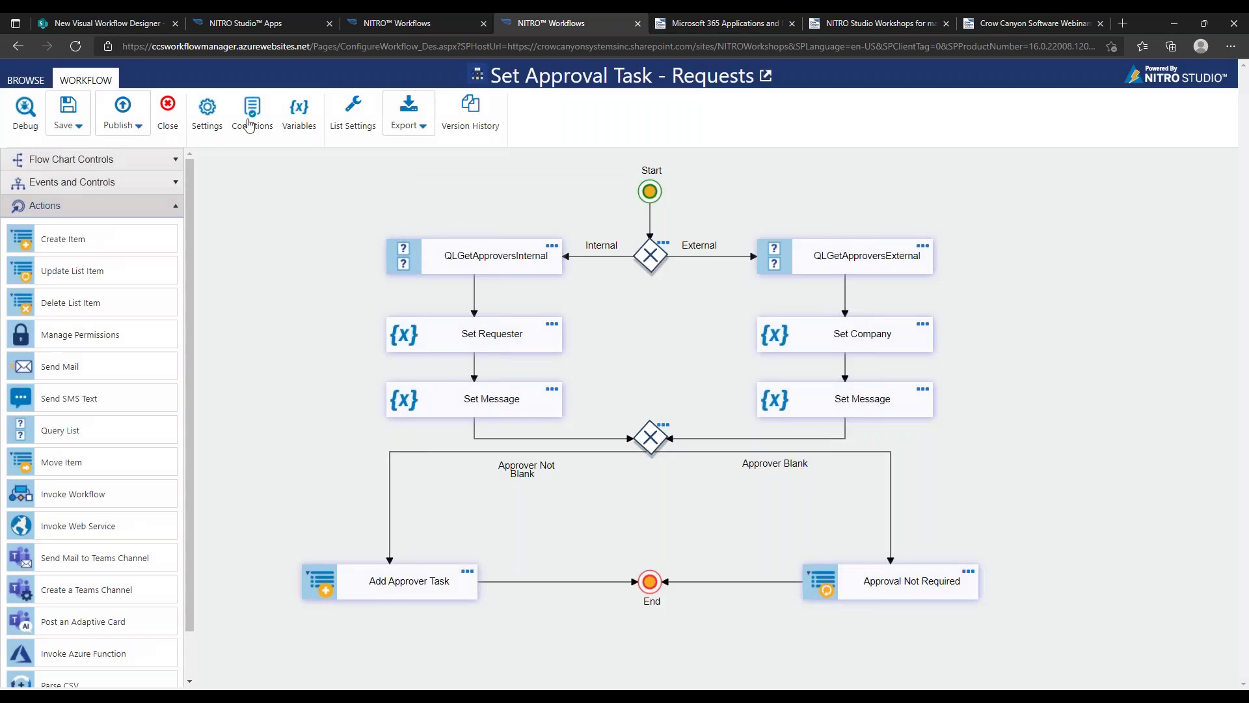
click(298, 112)
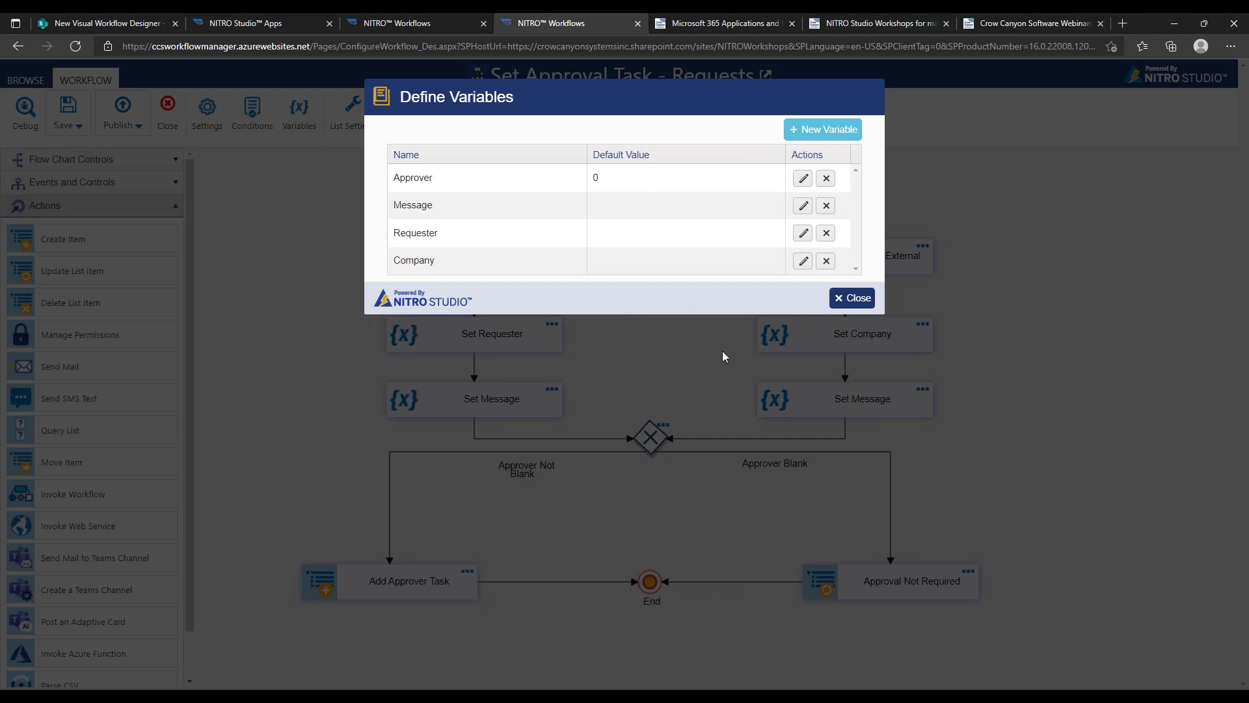
click(847, 298)
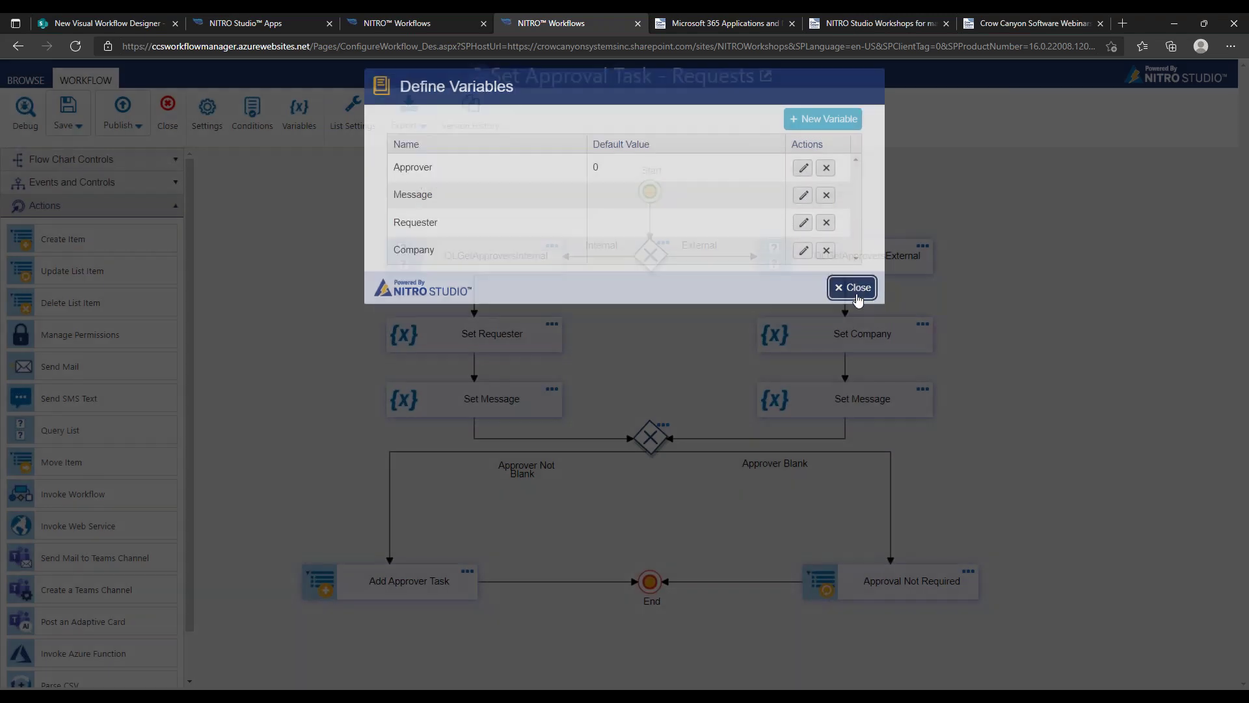
double_click(556, 255)
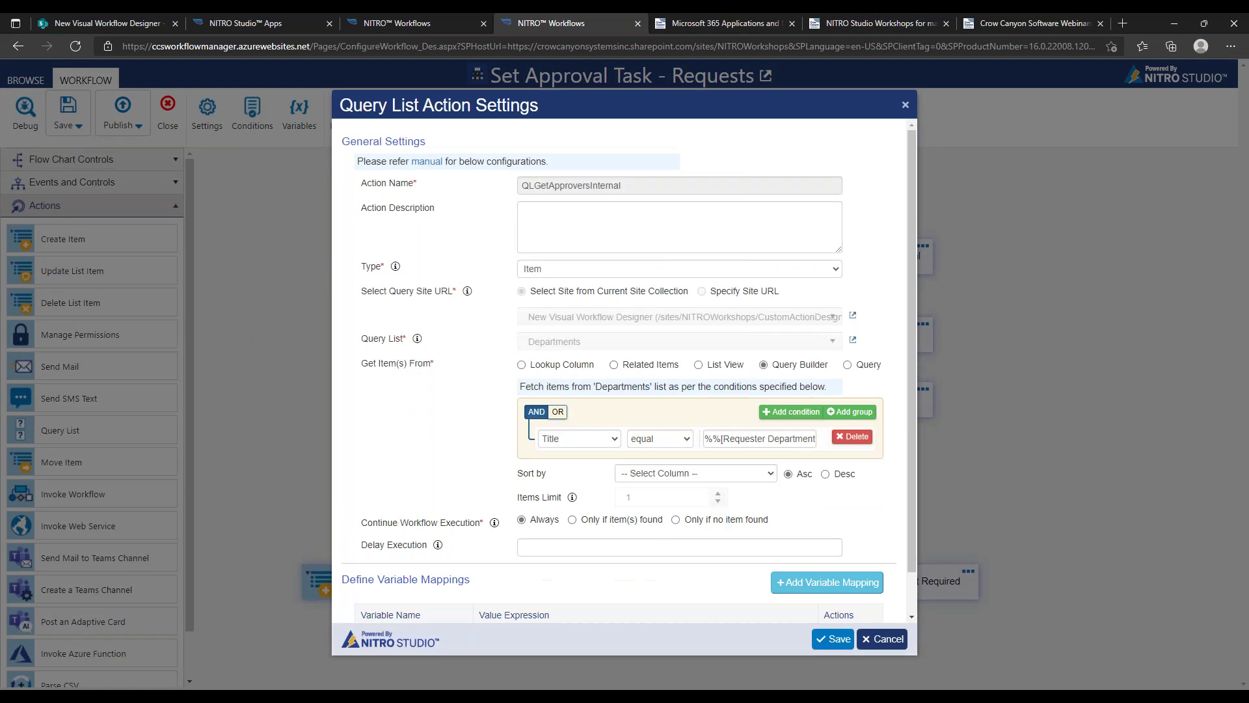
scroll(909, 490, down, 1)
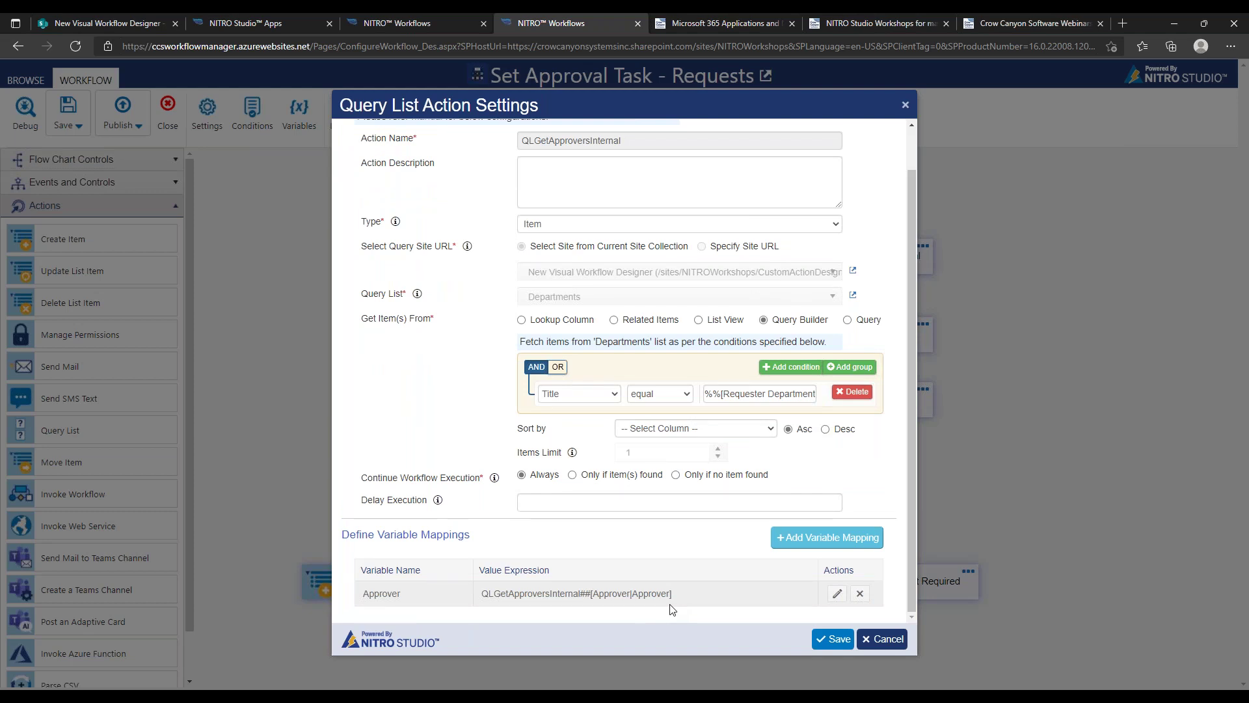
click(882, 639)
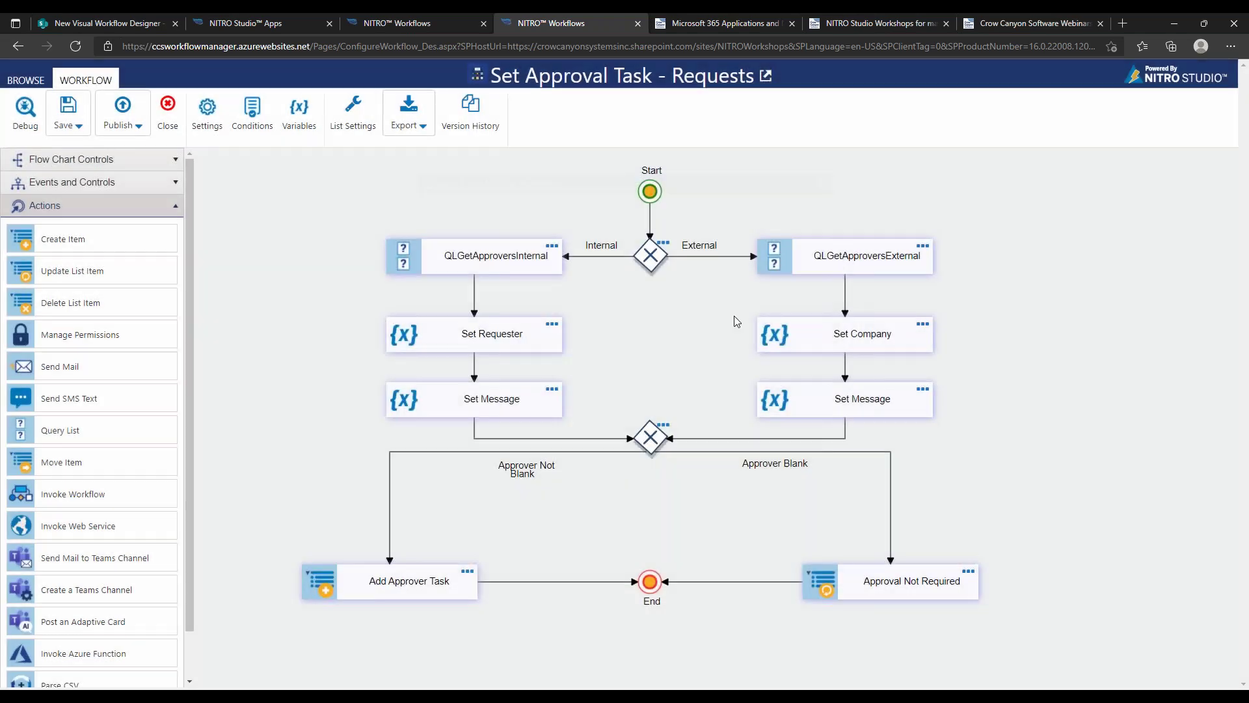
click(519, 339)
click(553, 324)
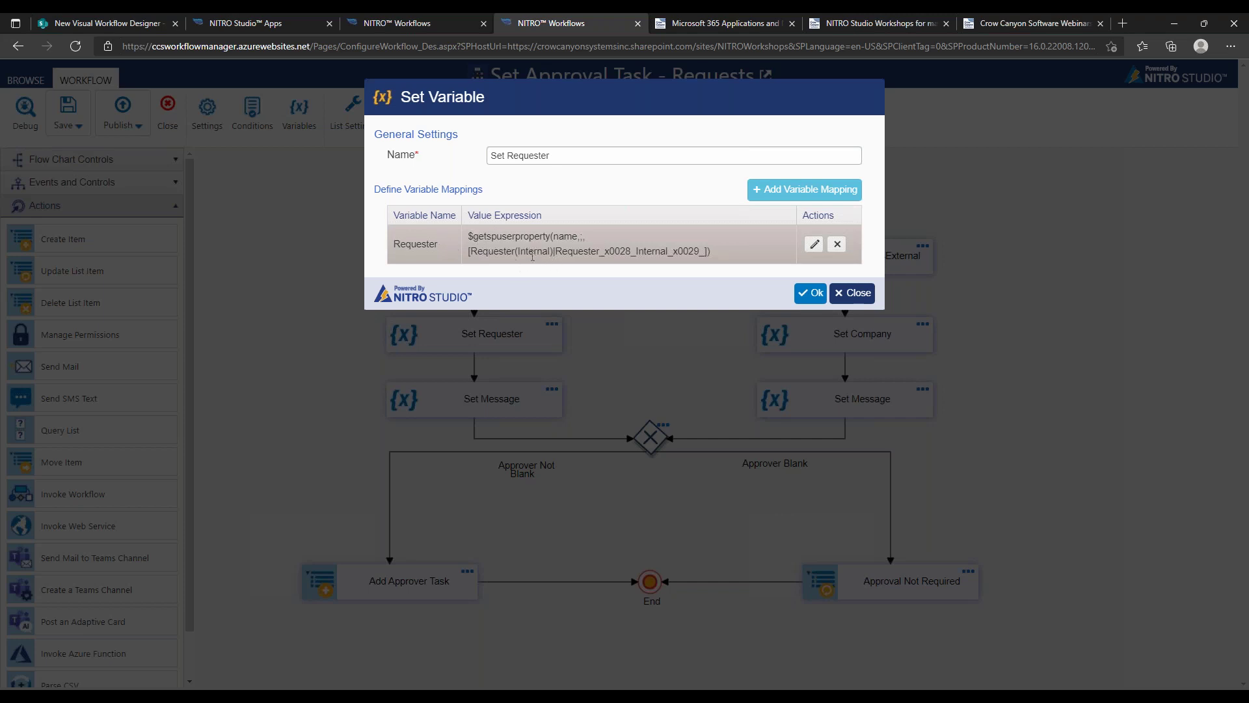
click(809, 294)
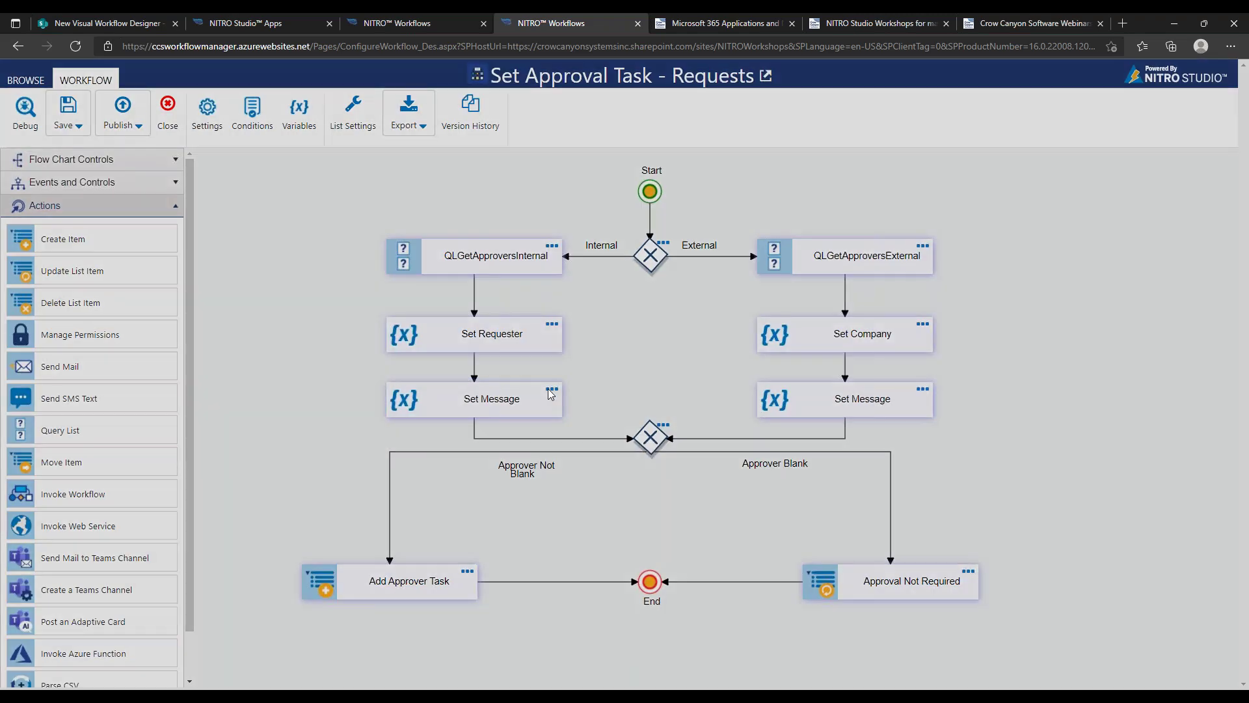
double_click(550, 393)
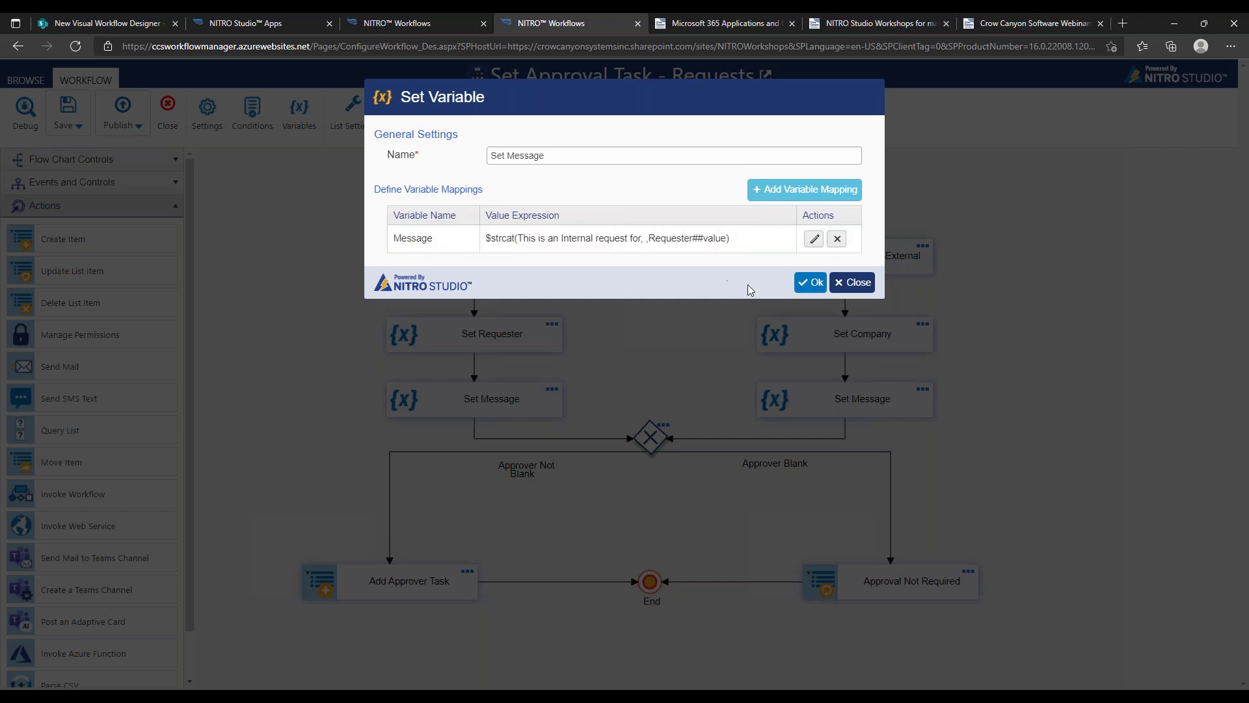
click(811, 284)
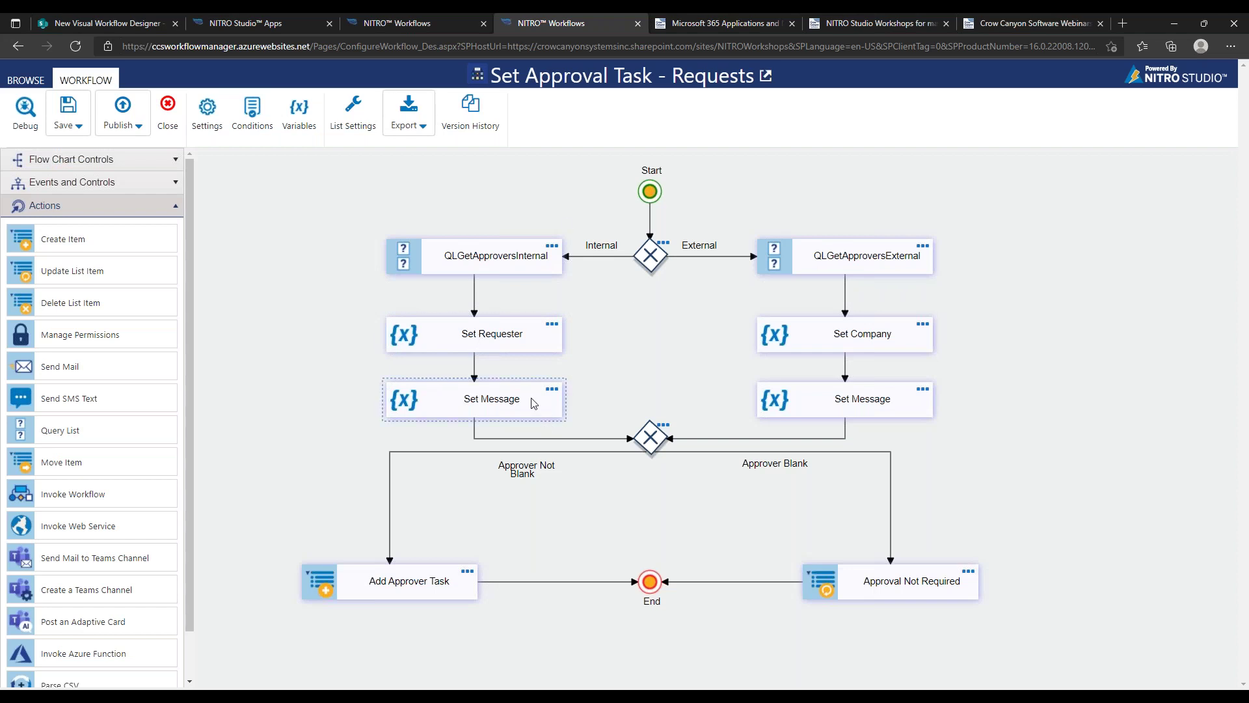
click(646, 441)
click(519, 470)
click(409, 583)
click(755, 466)
click(900, 584)
click(468, 573)
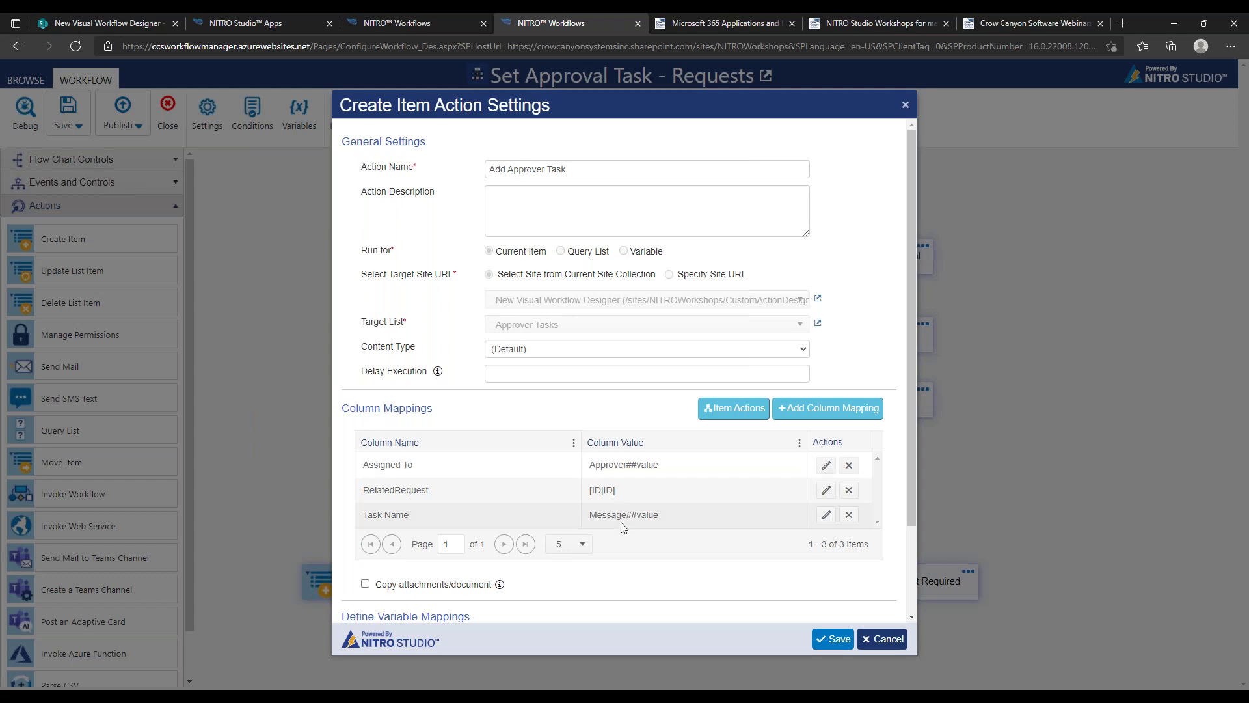
click(883, 640)
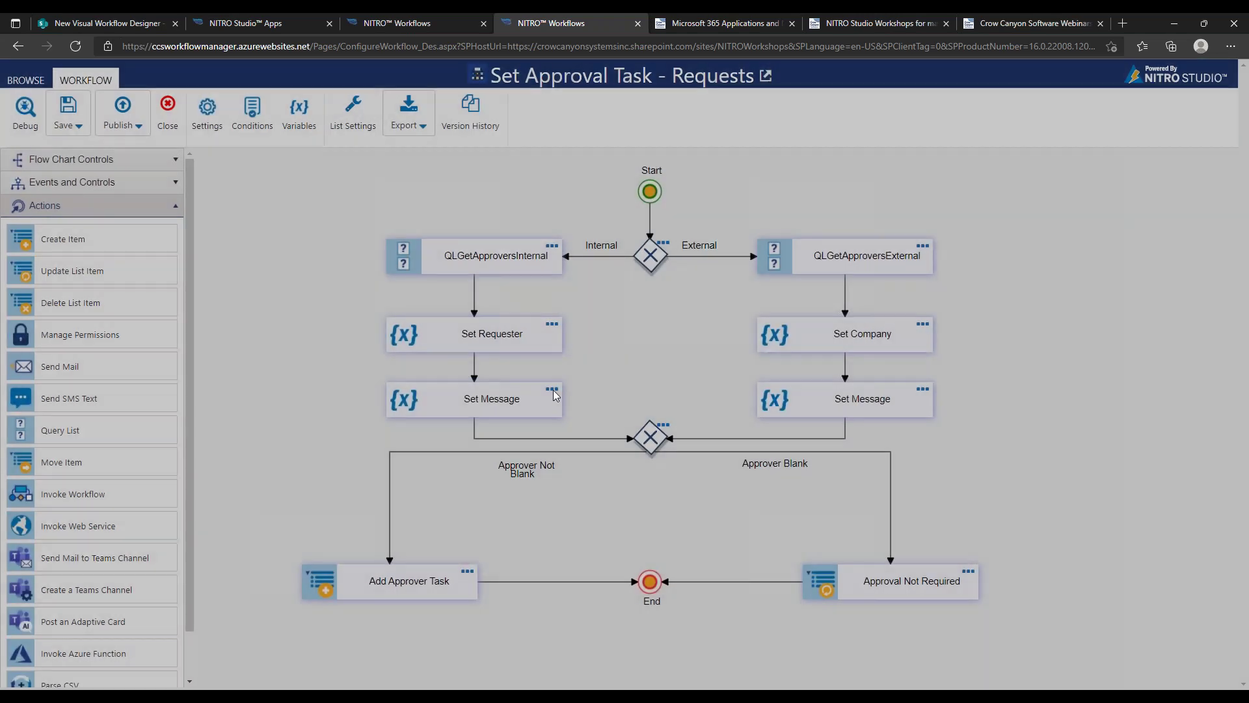
click(555, 393)
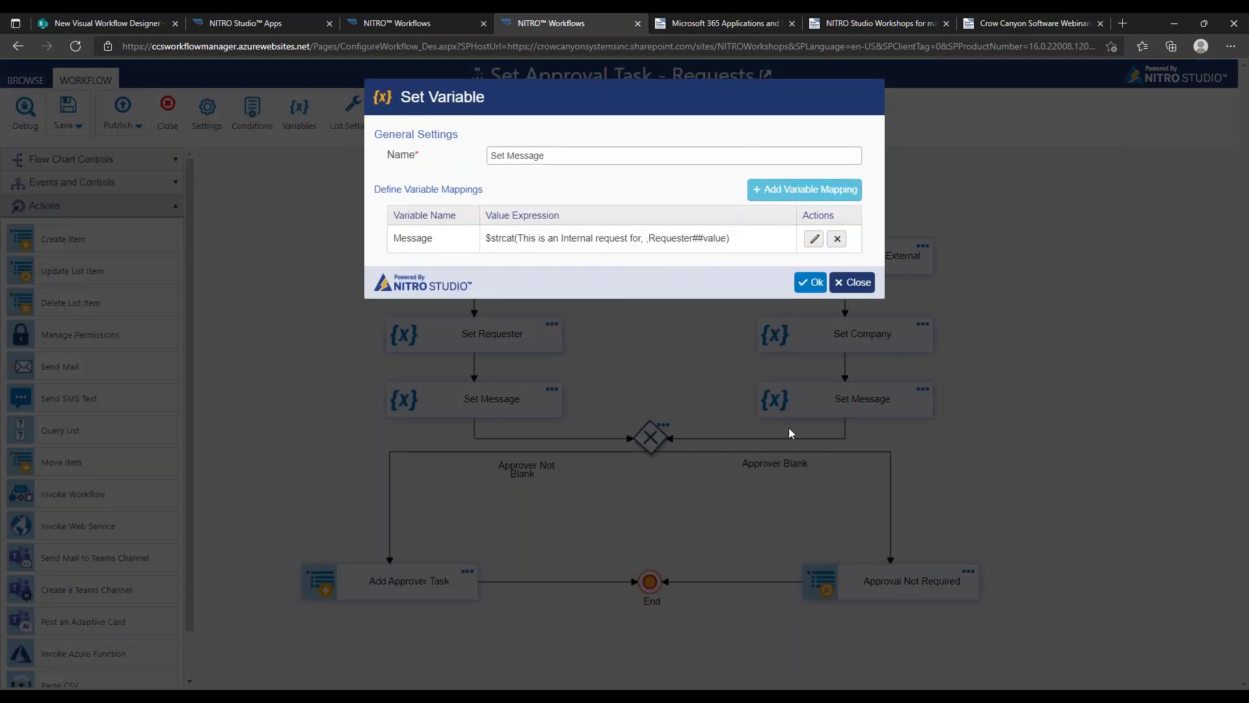
click(865, 284)
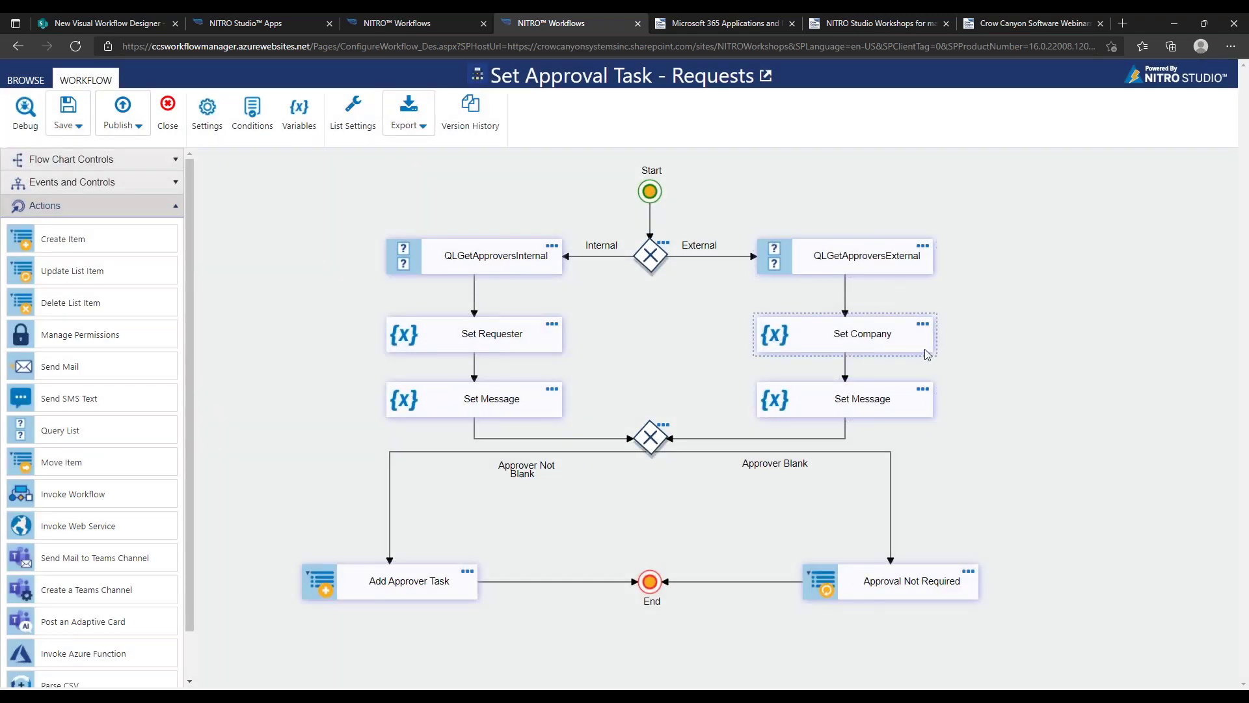
click(925, 327)
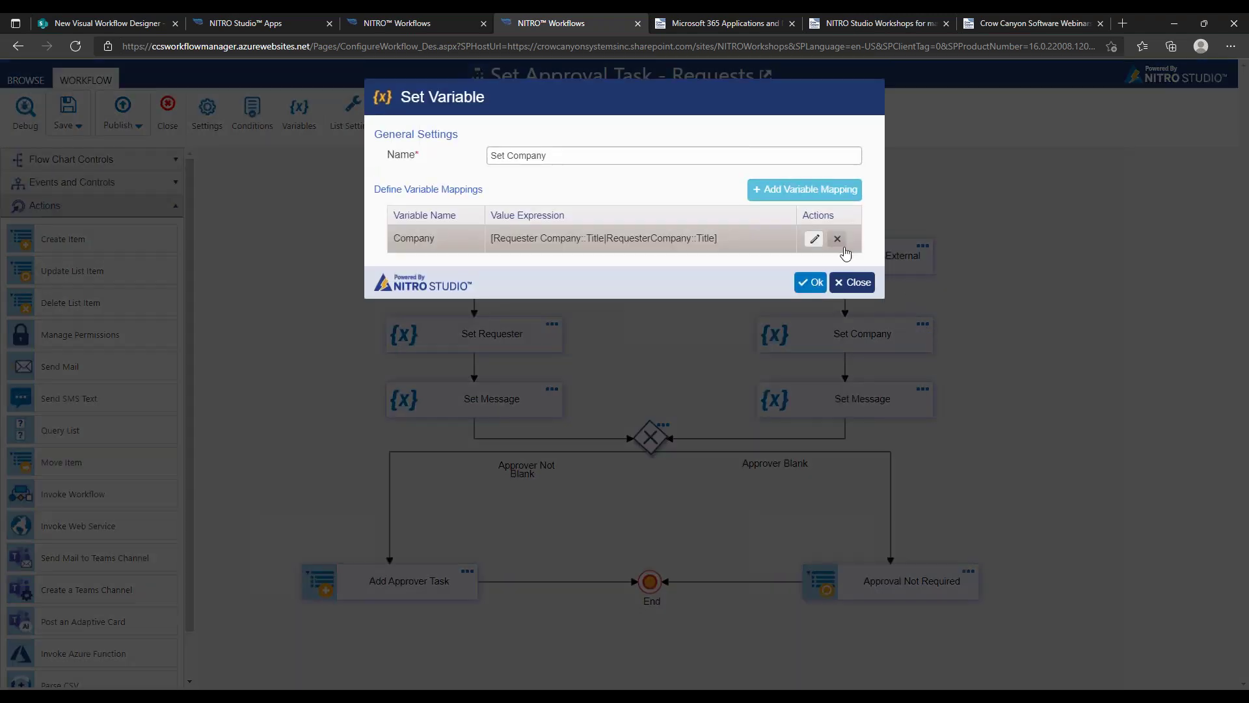
click(856, 283)
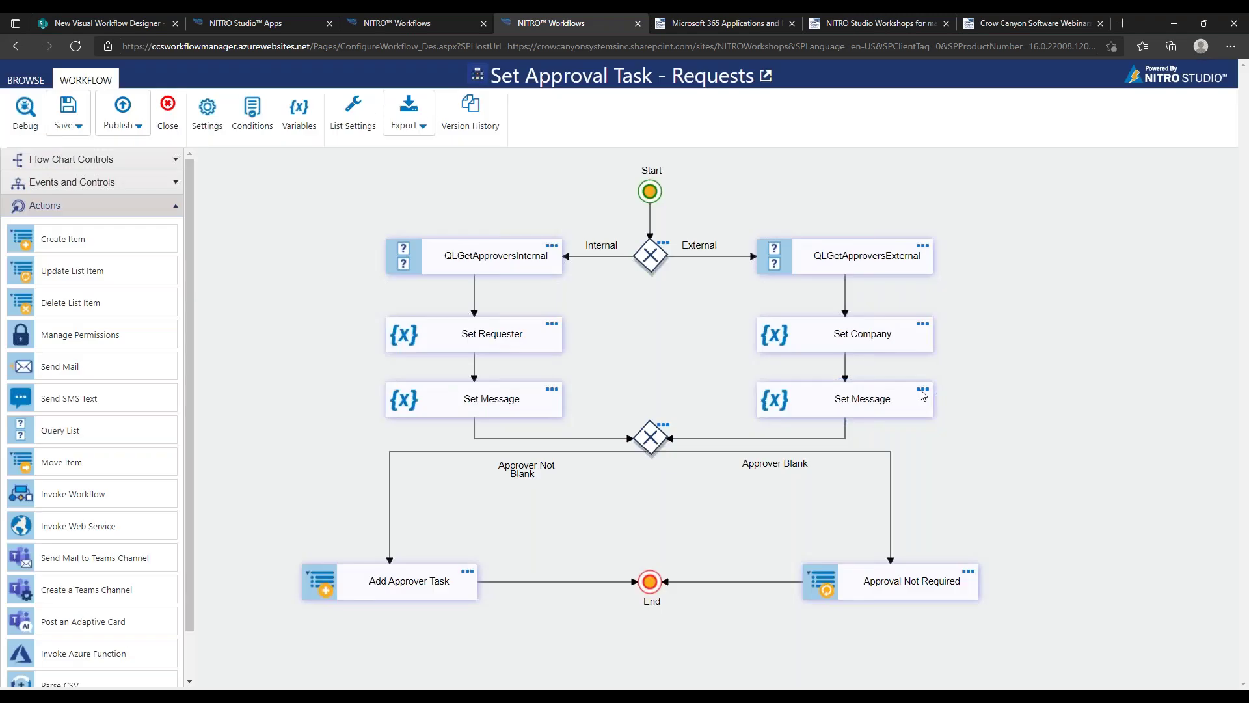
Inspect the external Set Message and Add Approver Task settings, closing both unchanged
click(923, 390)
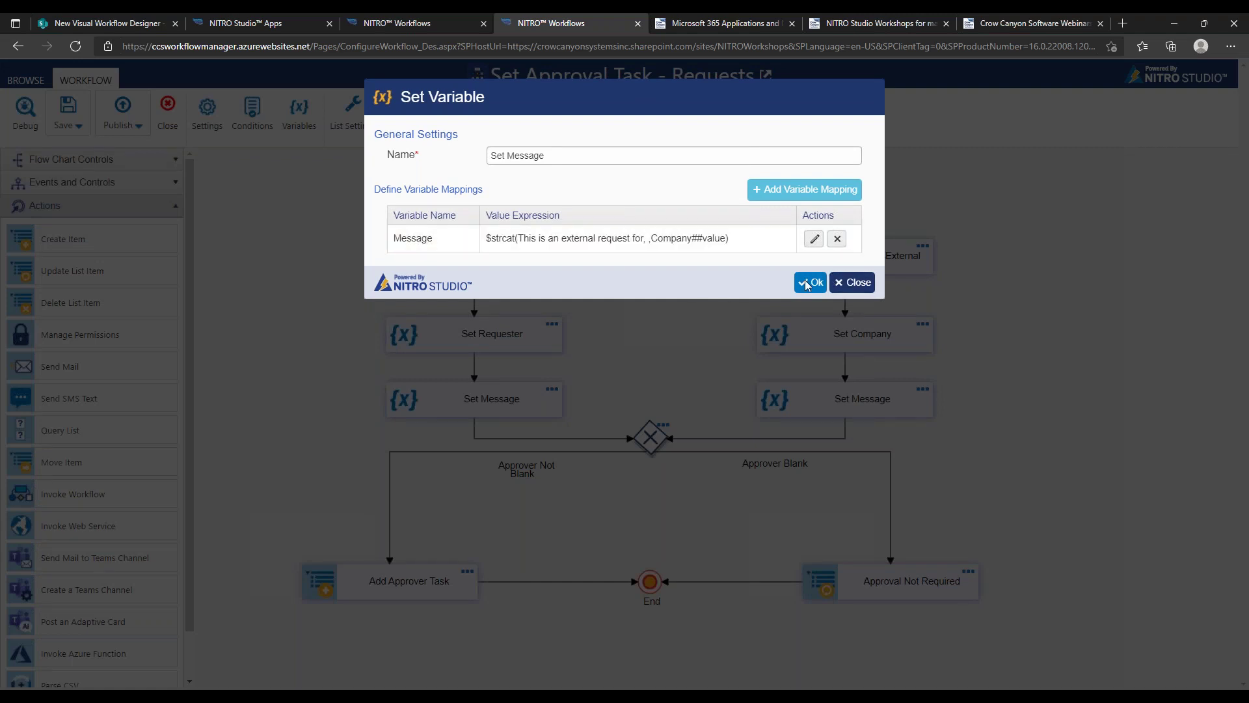
click(852, 283)
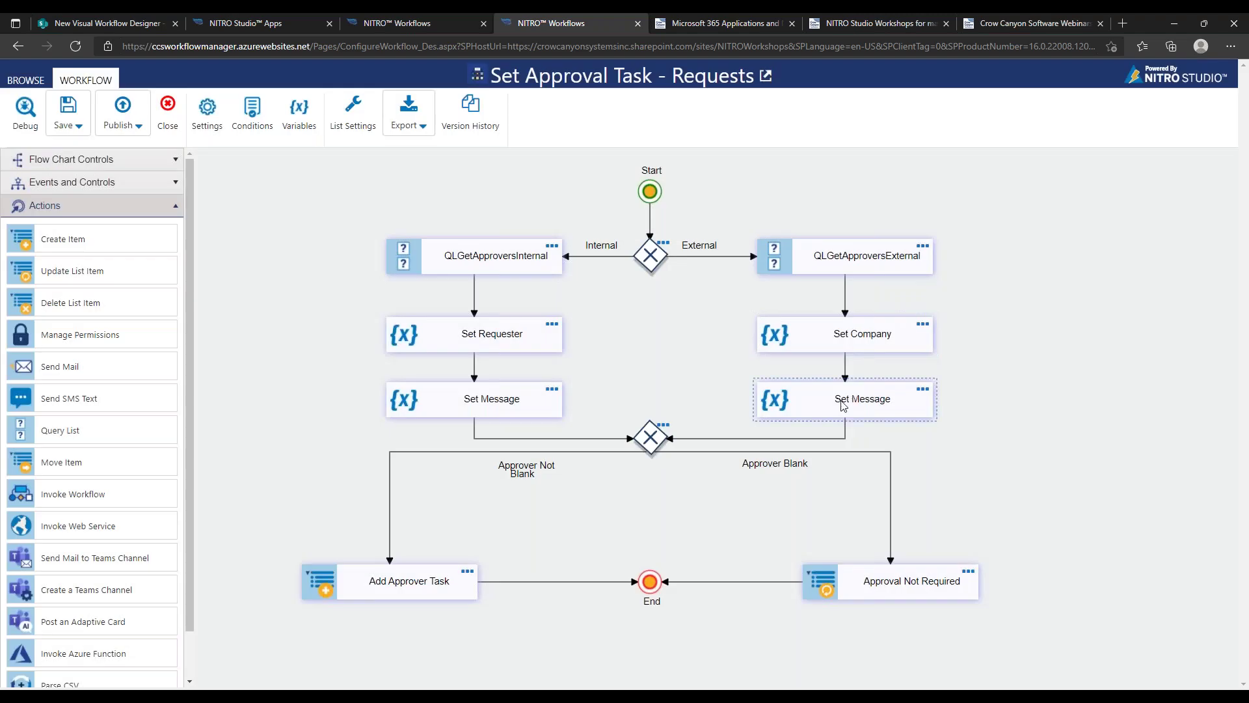
click(650, 436)
click(468, 572)
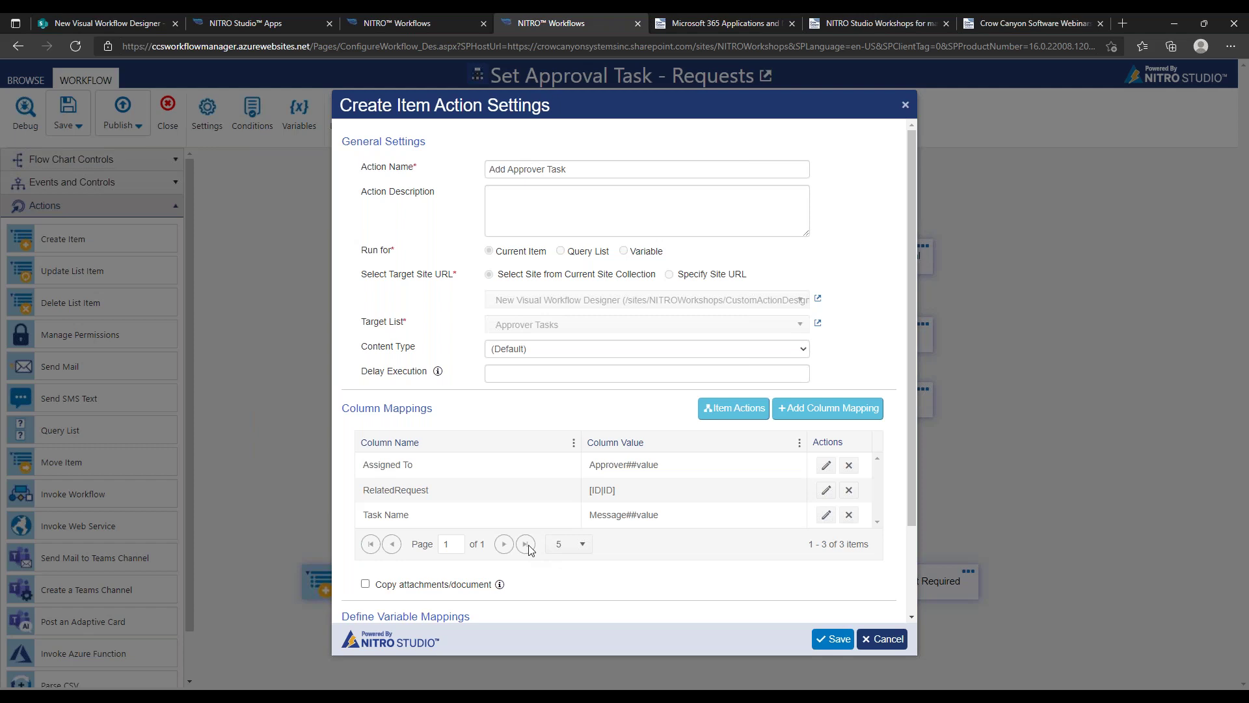
click(883, 639)
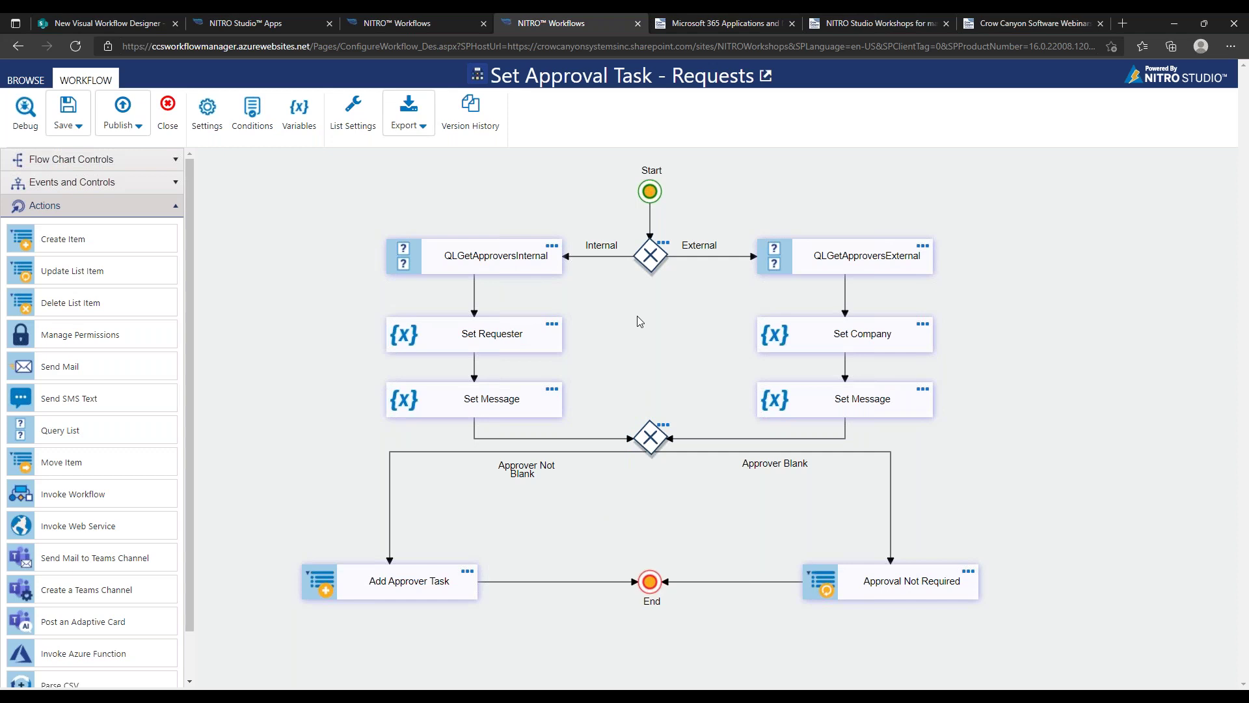
click(654, 248)
Review the internal Set Message settings, then attempt Debug, prompting the unsaved-changes warning
click(597, 250)
click(552, 391)
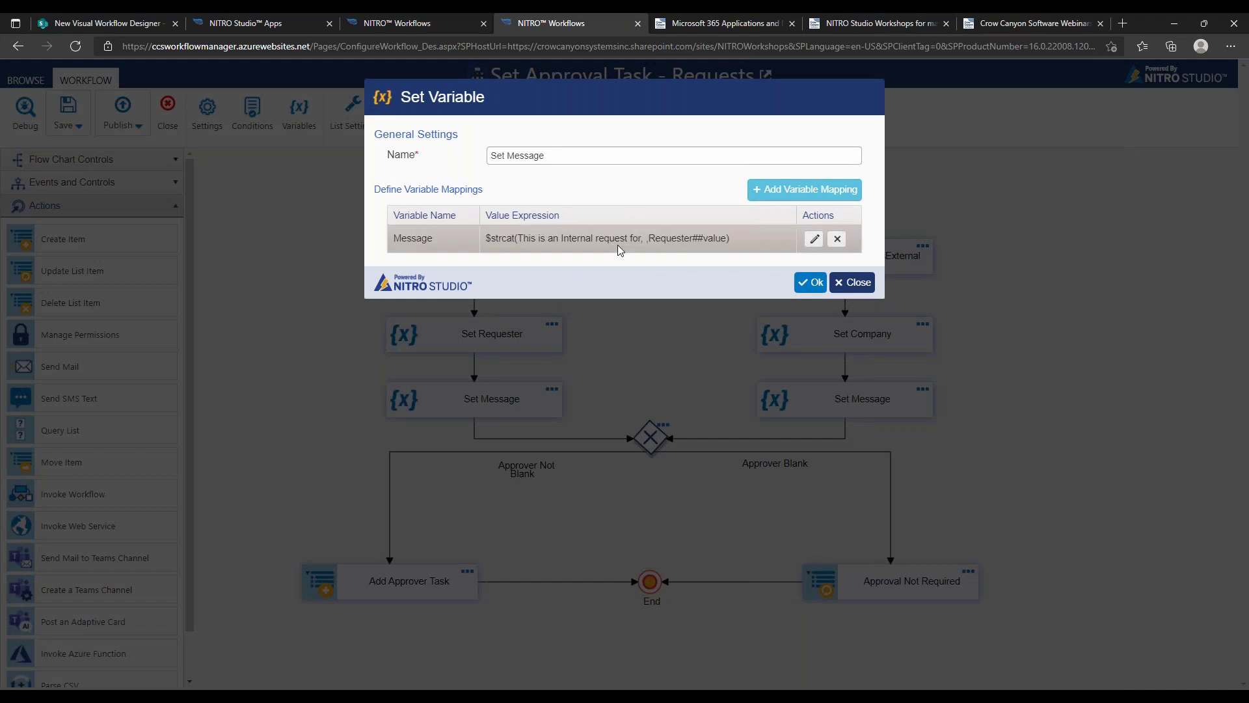
click(850, 282)
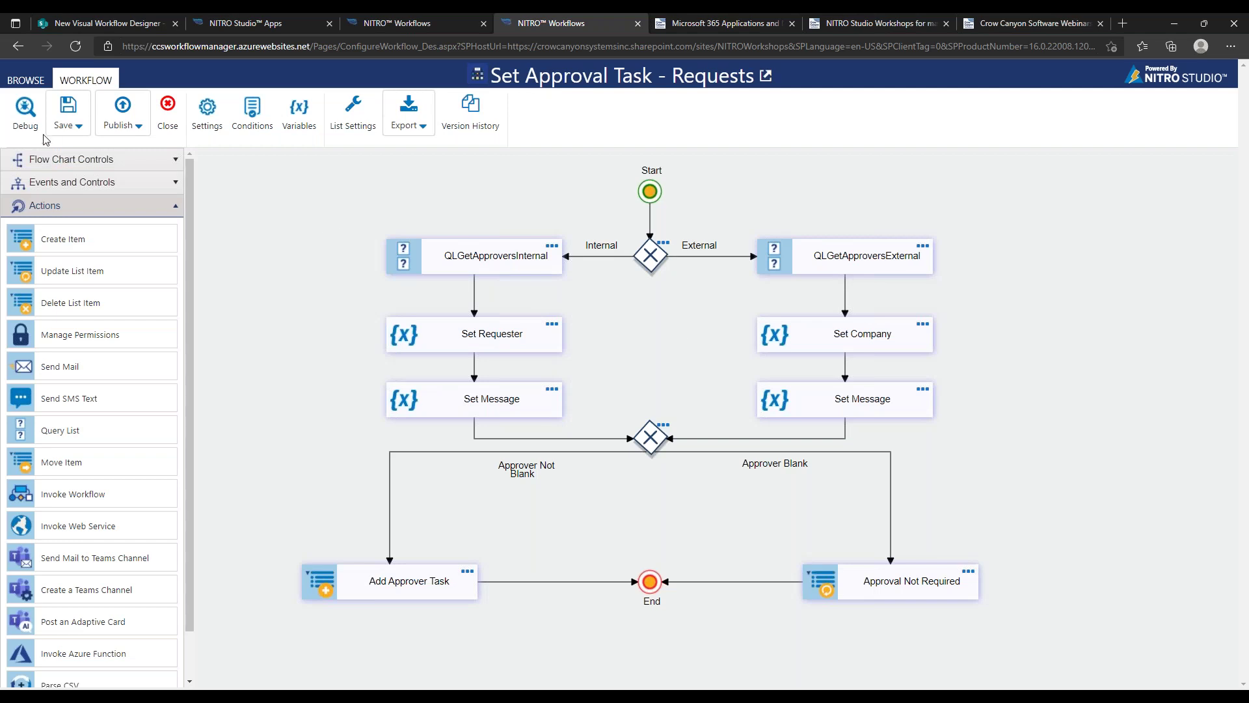
click(26, 117)
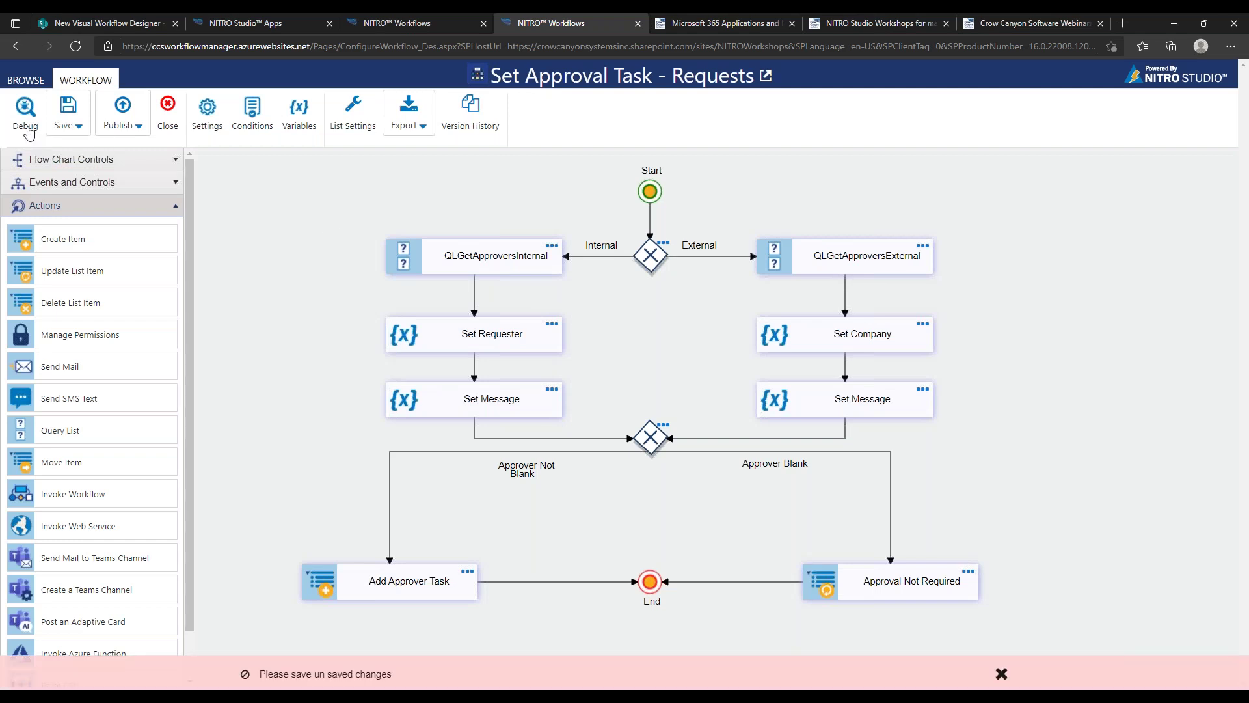
Save Set Approval Task and open Debug with 'Request for Supplies' as the test item
click(67, 109)
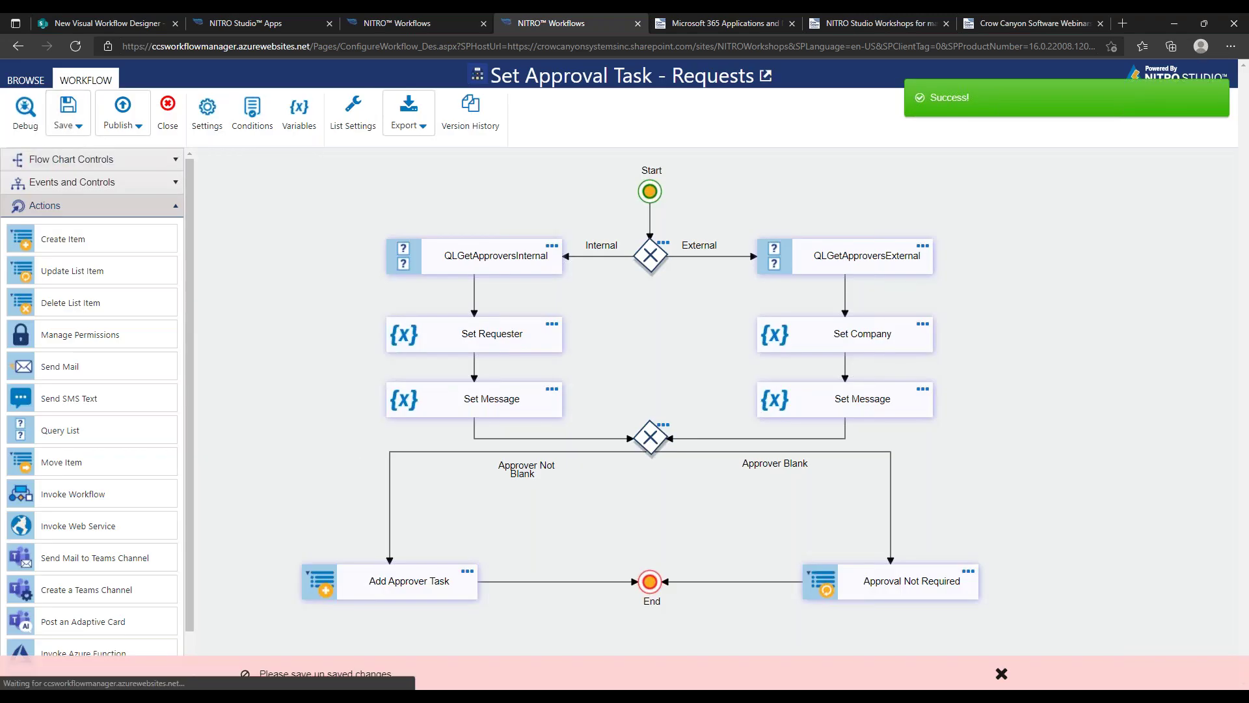
click(26, 114)
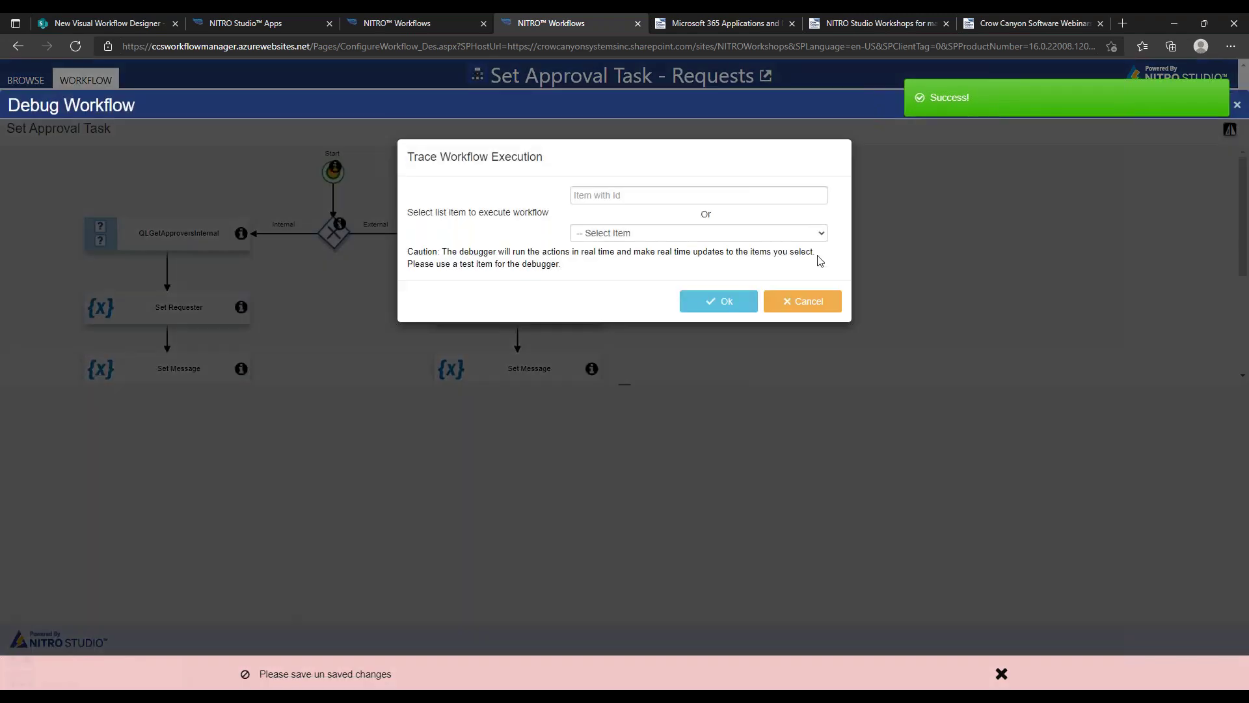
click(681, 234)
click(665, 263)
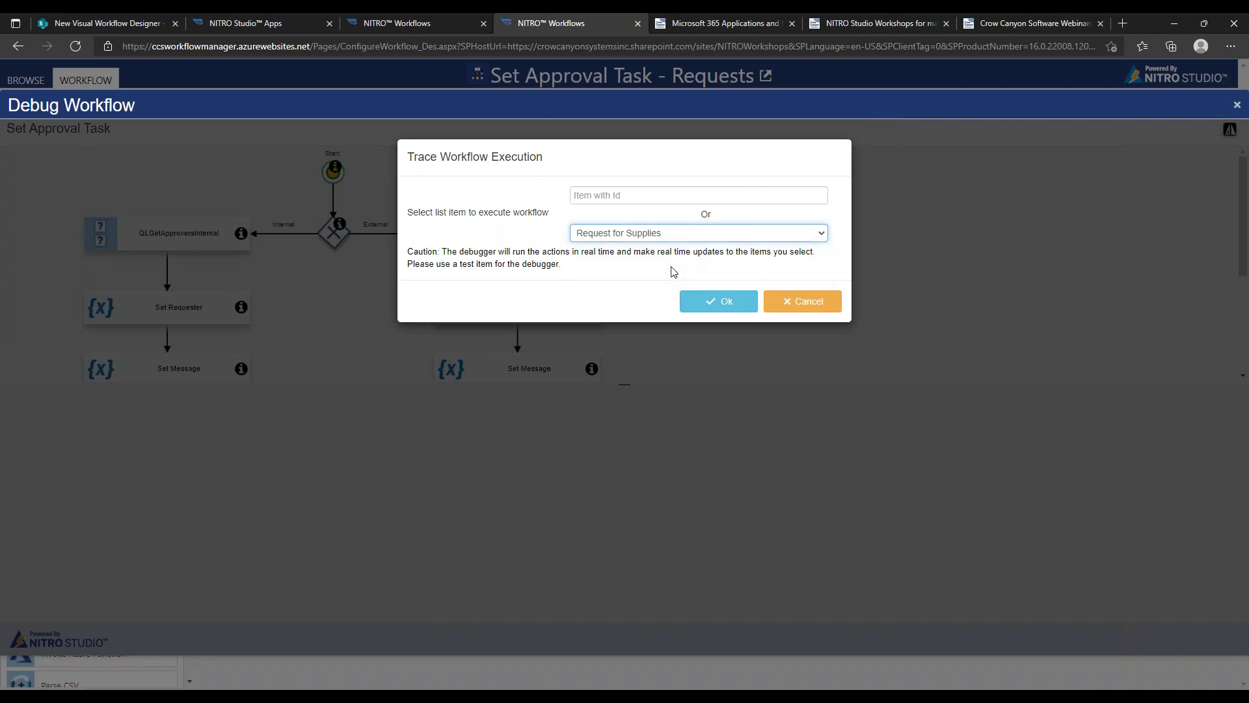
click(682, 237)
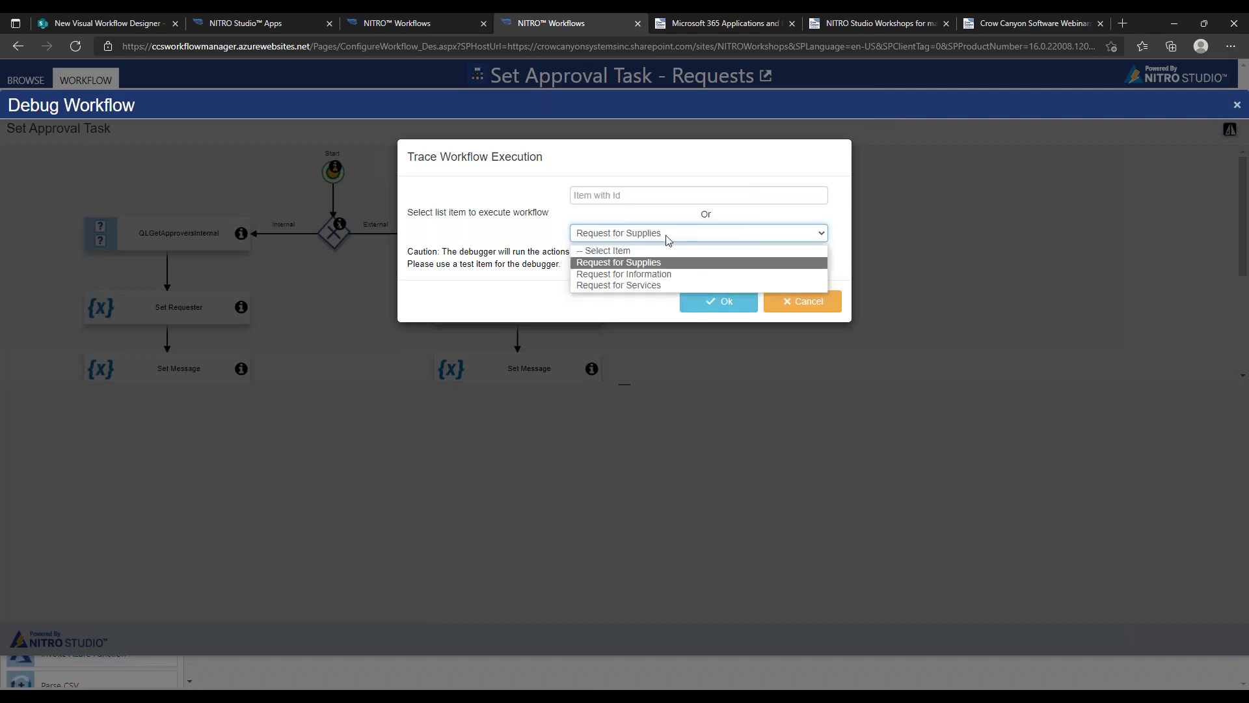
click(657, 263)
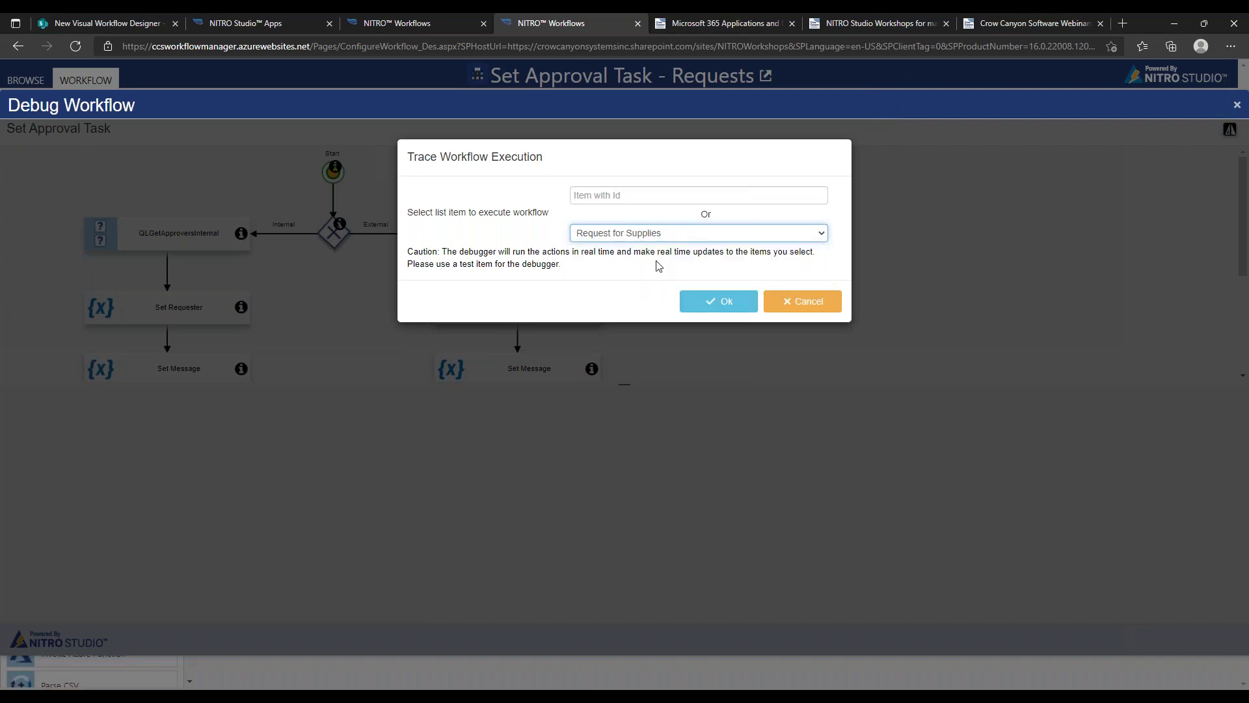
click(90, 25)
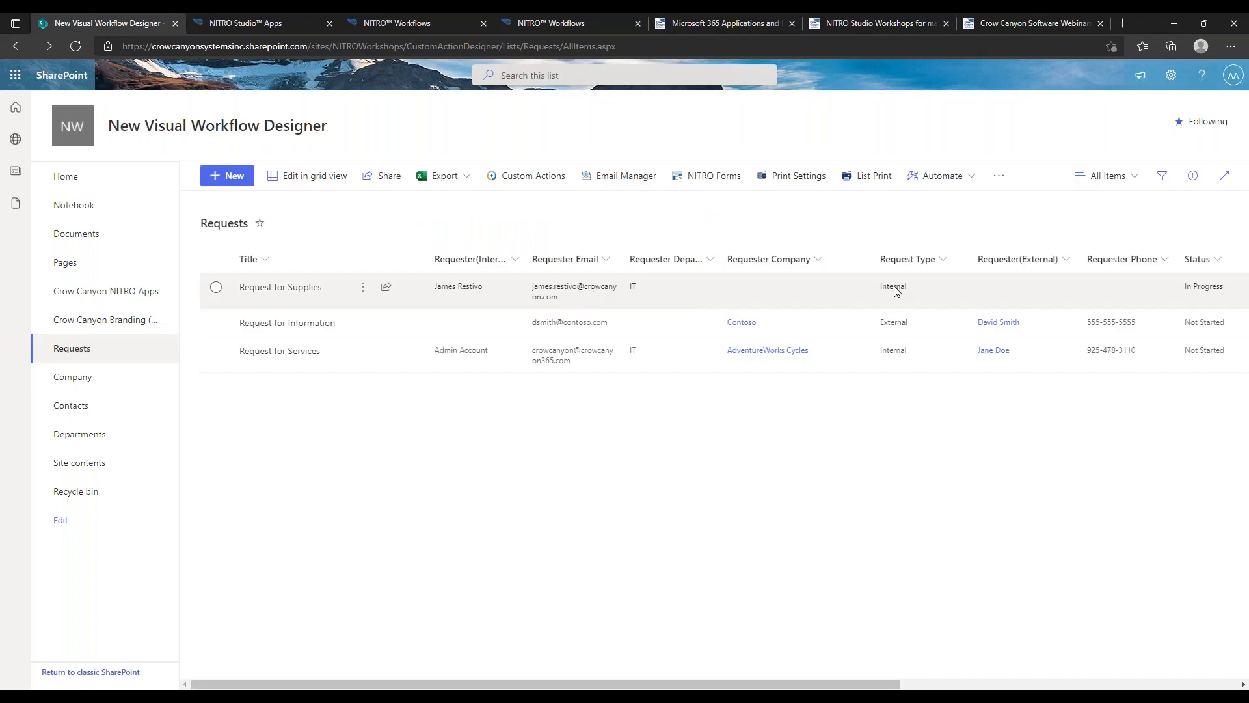
click(547, 22)
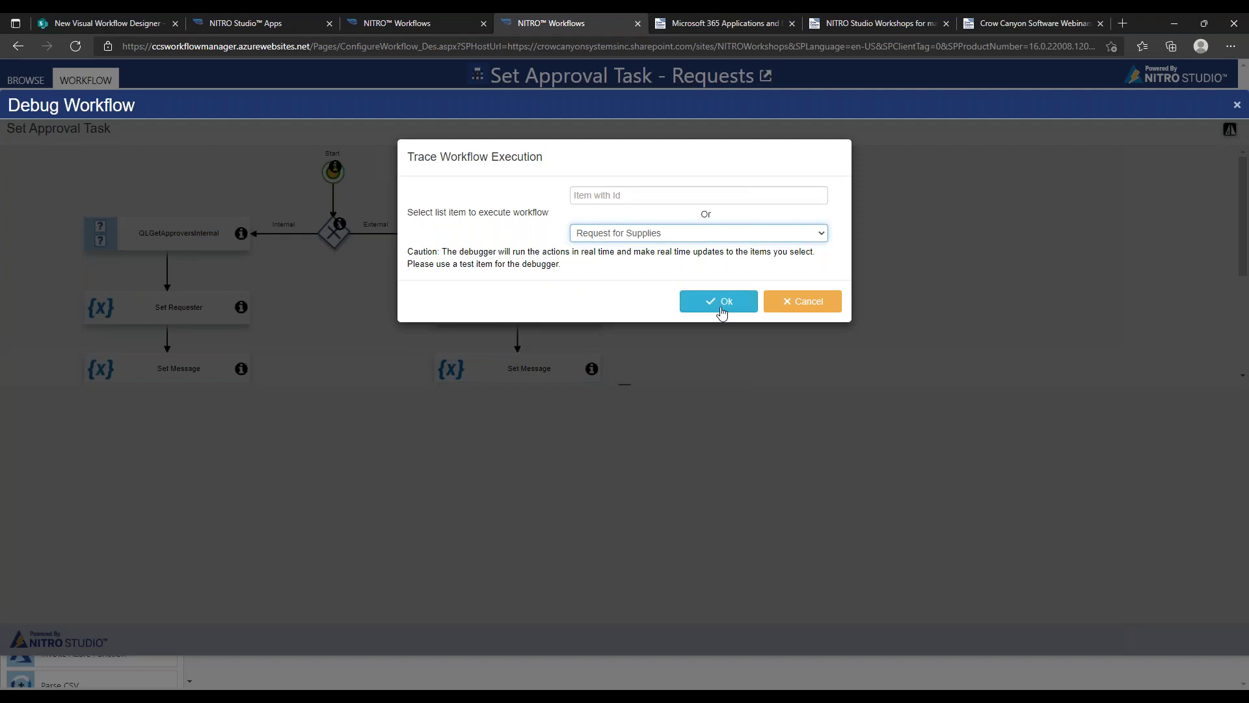
Start the trace on Request for Supplies and continue until the gateway evaluates Internal as true
click(721, 309)
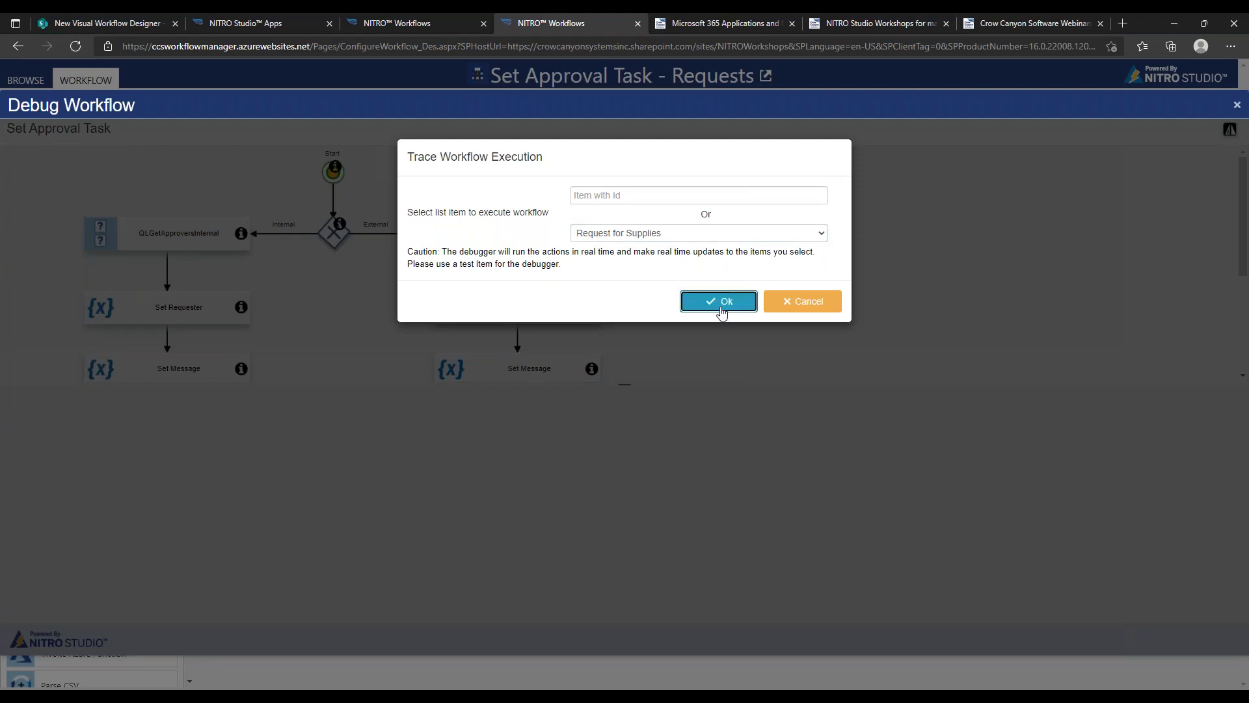
drag(423, 299, 581, 311)
drag(940, 276, 964, 260)
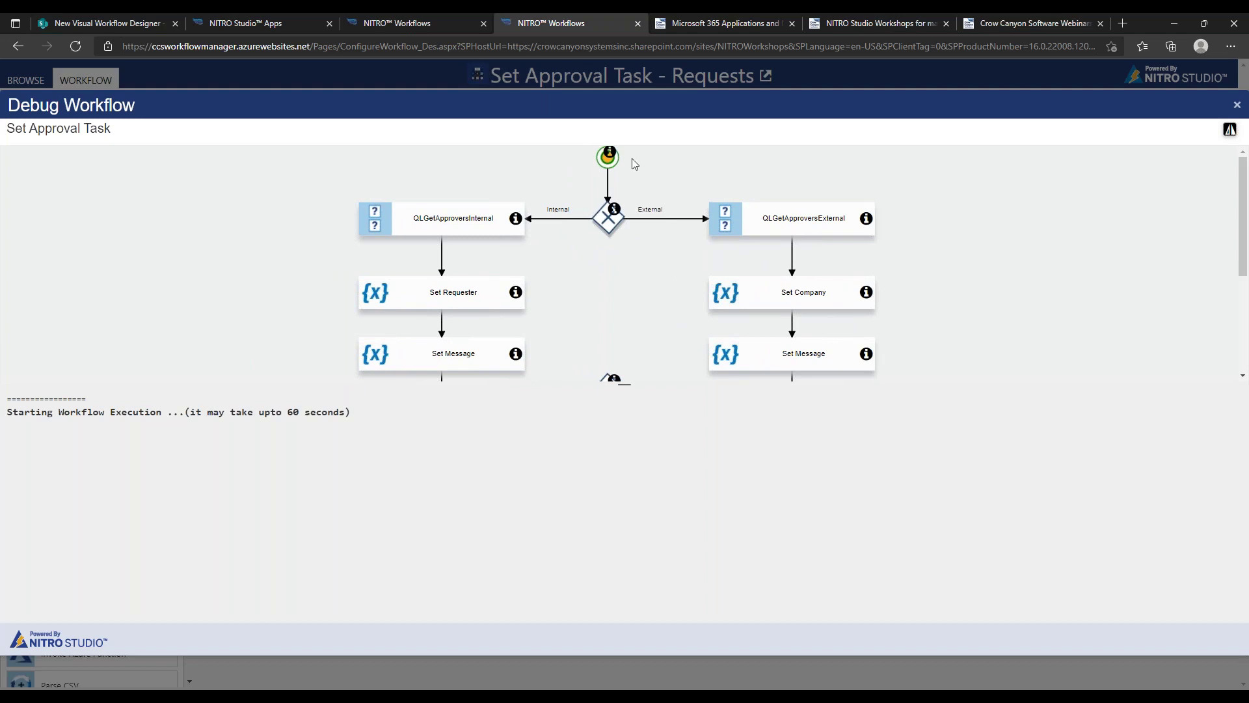
drag(592, 299, 600, 213)
drag(635, 341, 639, 286)
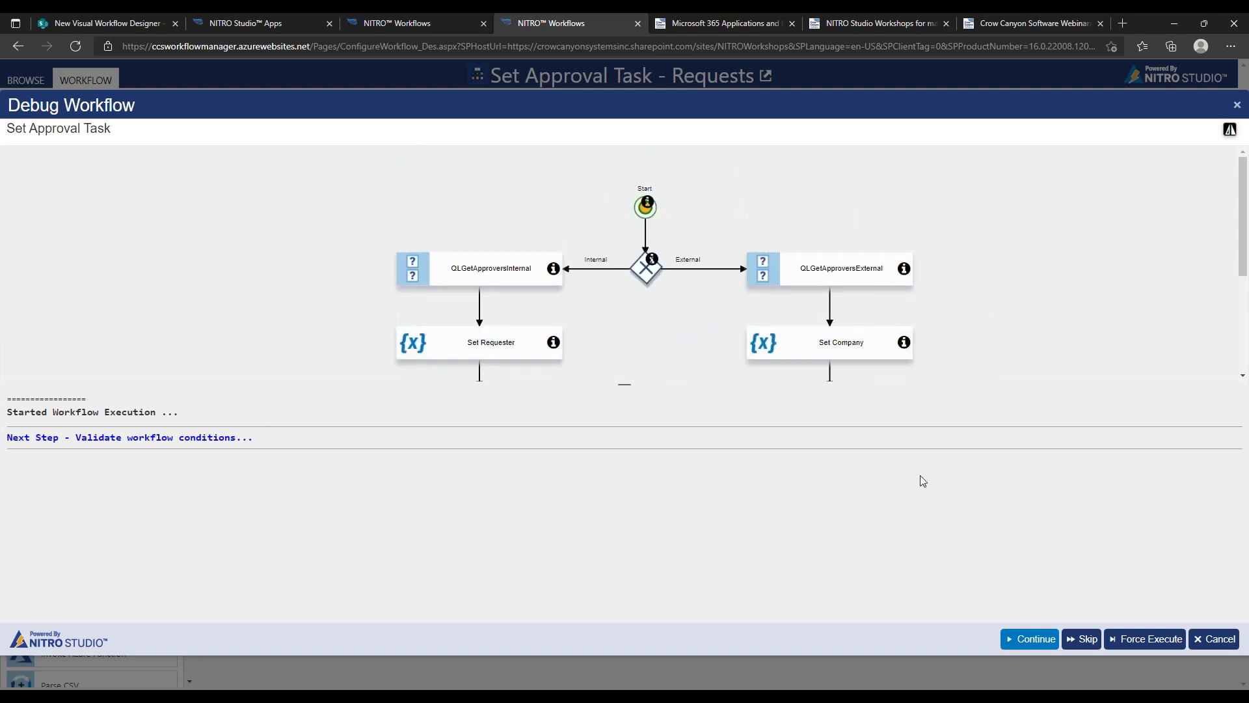
click(1026, 634)
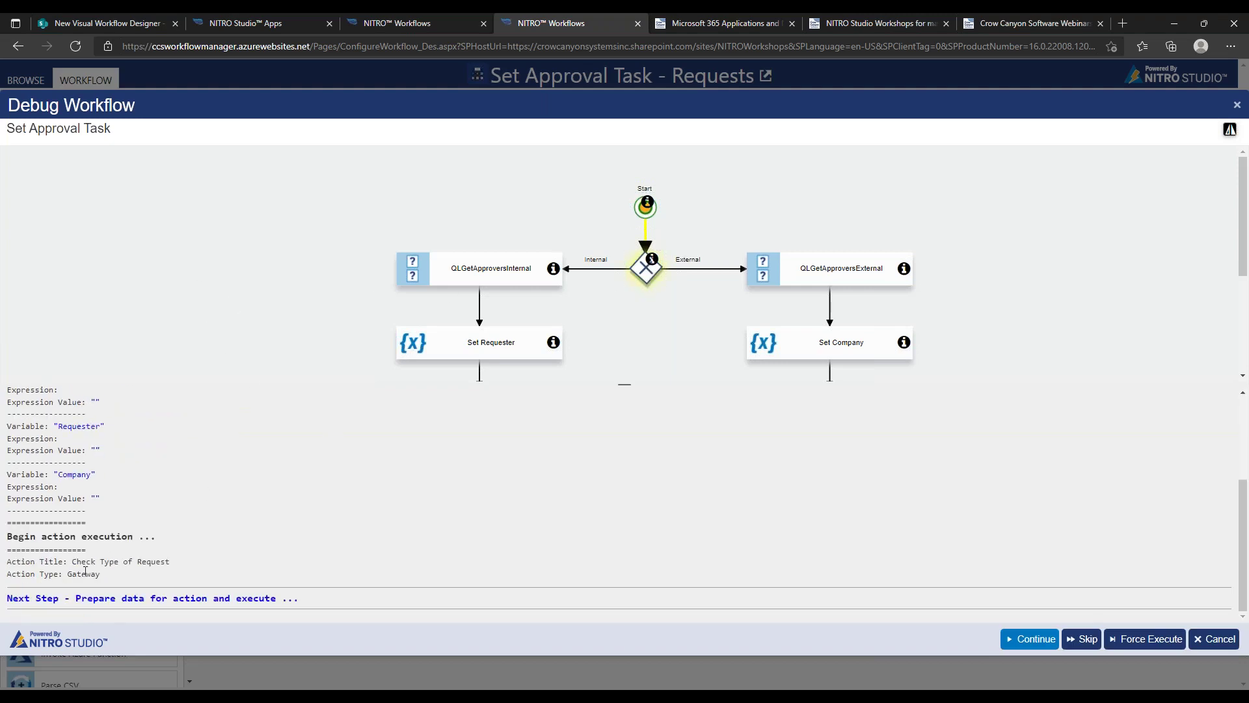
drag(61, 576, 116, 578)
click(1020, 639)
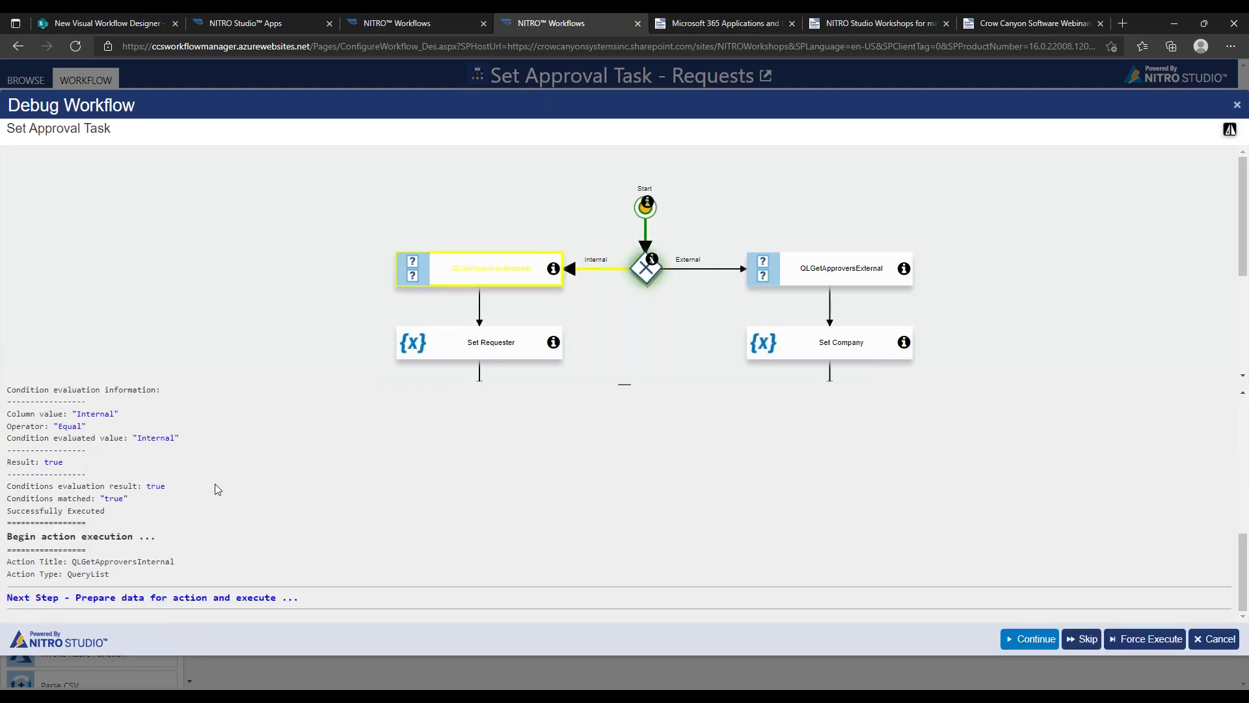
Run QLGetApproversInternal and inspect the Approver variable and its expression value in the log
click(1011, 641)
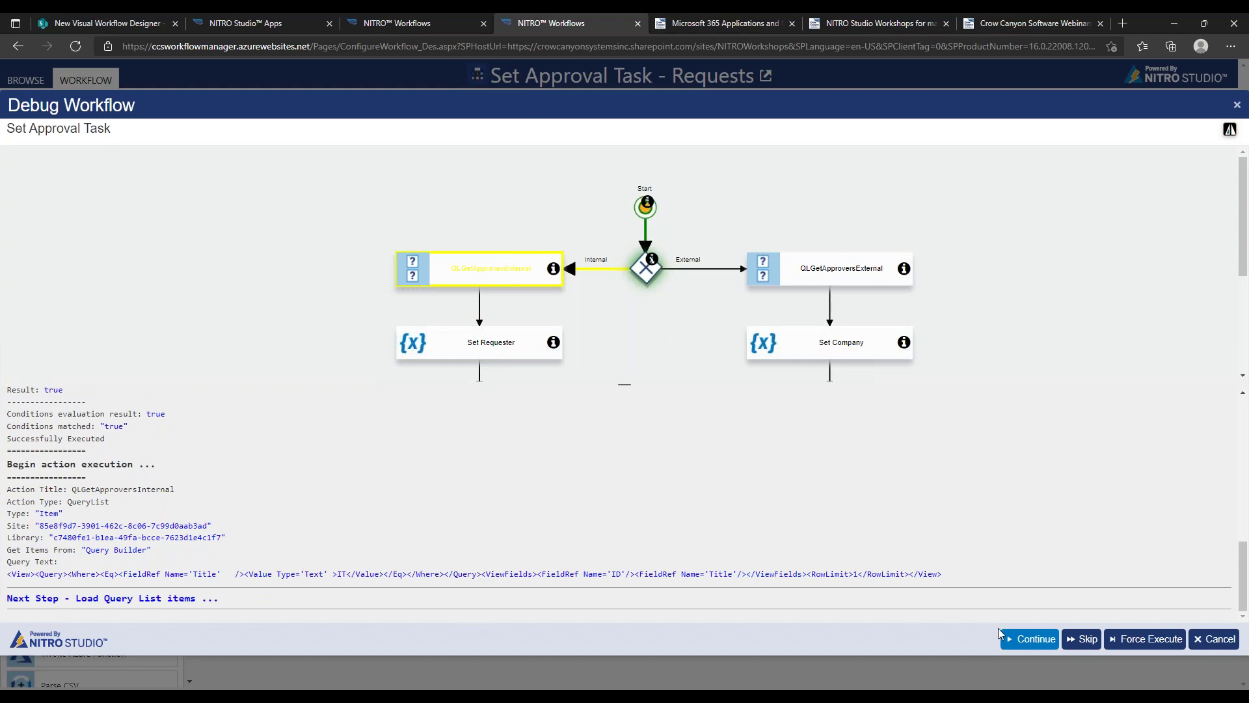
click(1017, 639)
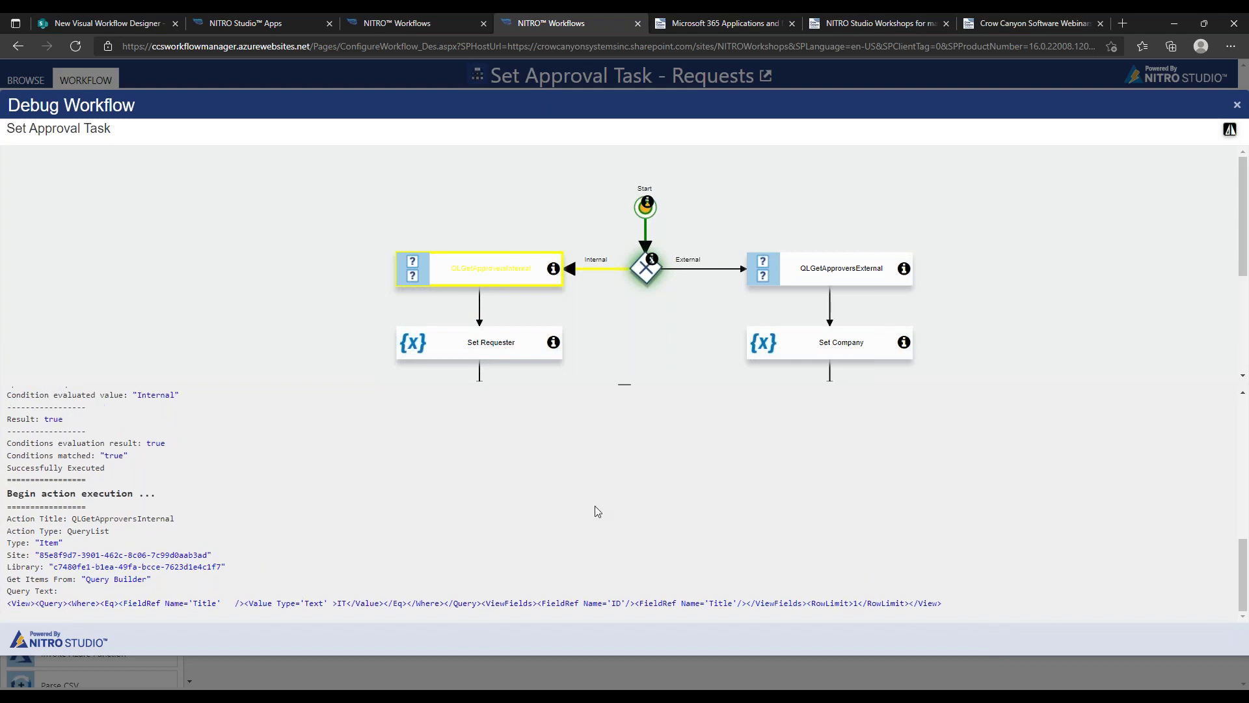
drag(95, 486, 330, 486)
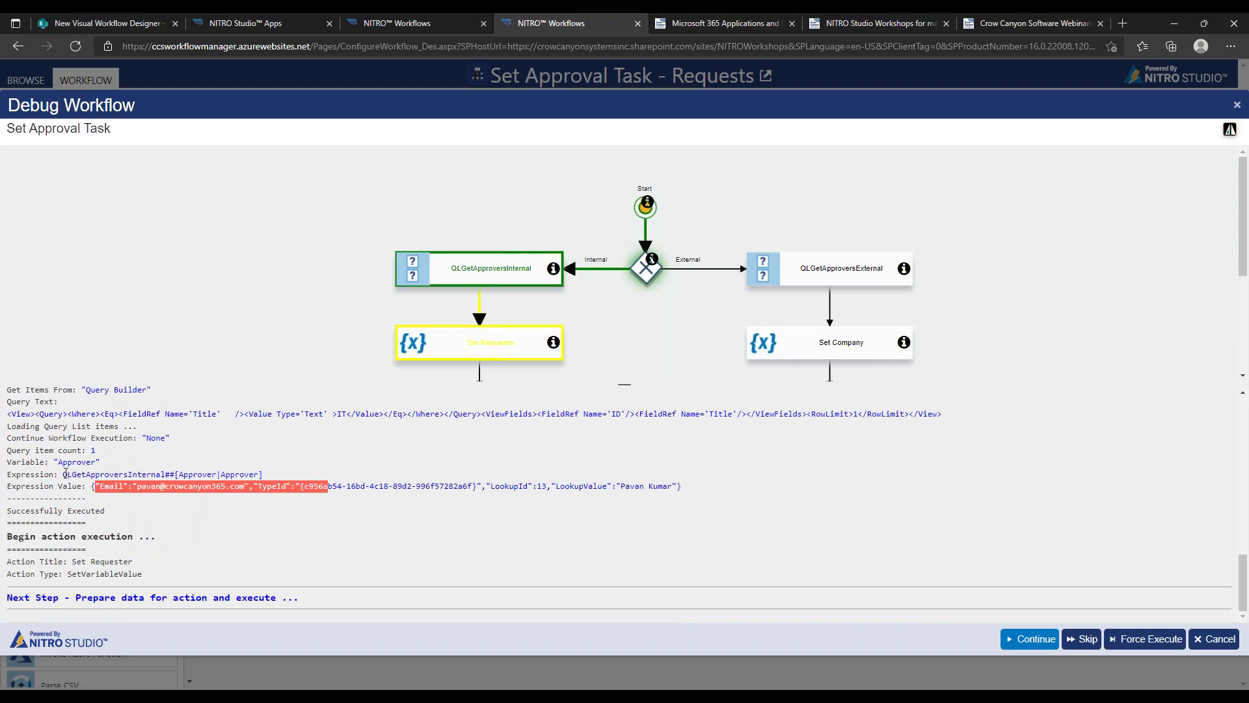
drag(8, 464, 131, 466)
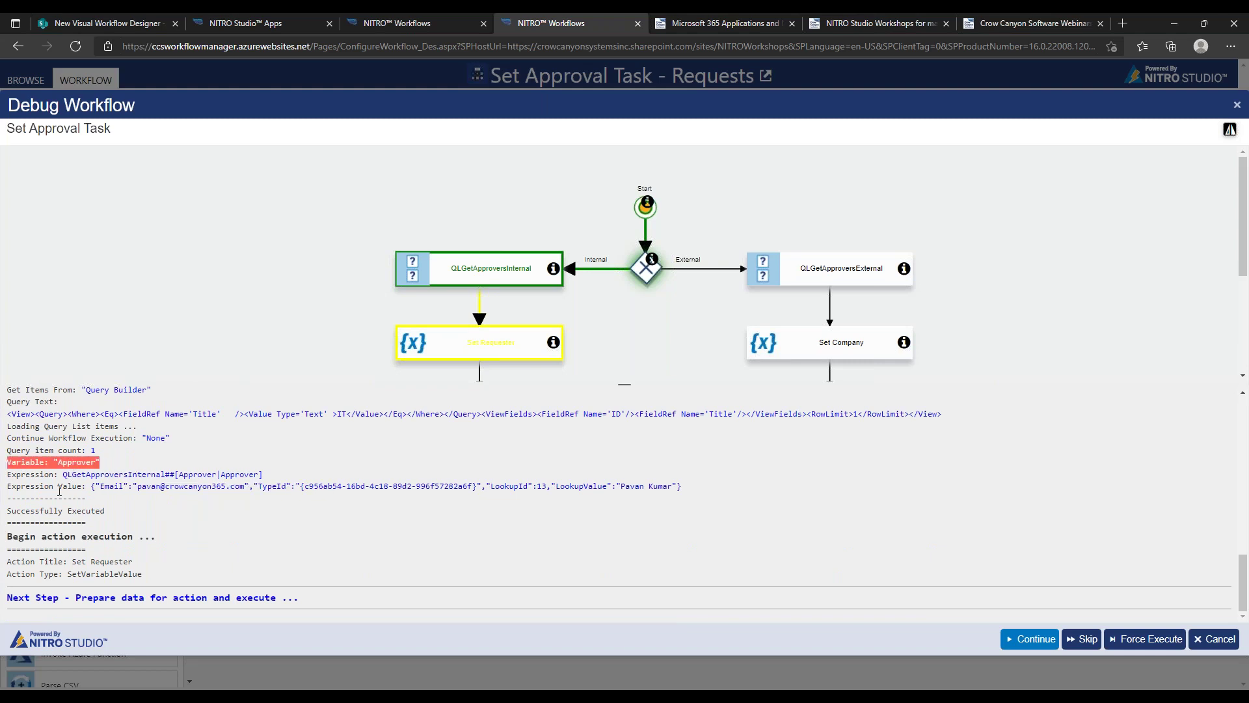
click(6, 482)
triple_click(272, 474)
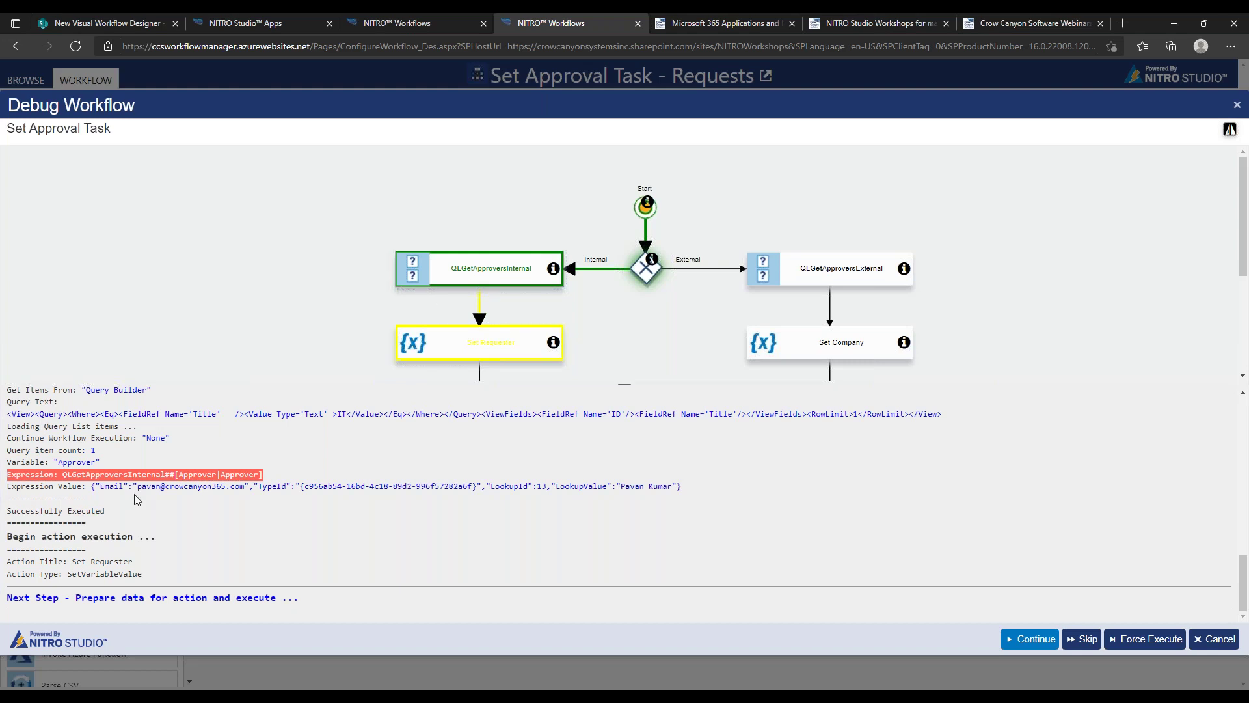
click(103, 487)
Check the approver value up to LookupId and the approver's e-mail, then continue into Set Requester
drag(103, 487, 530, 487)
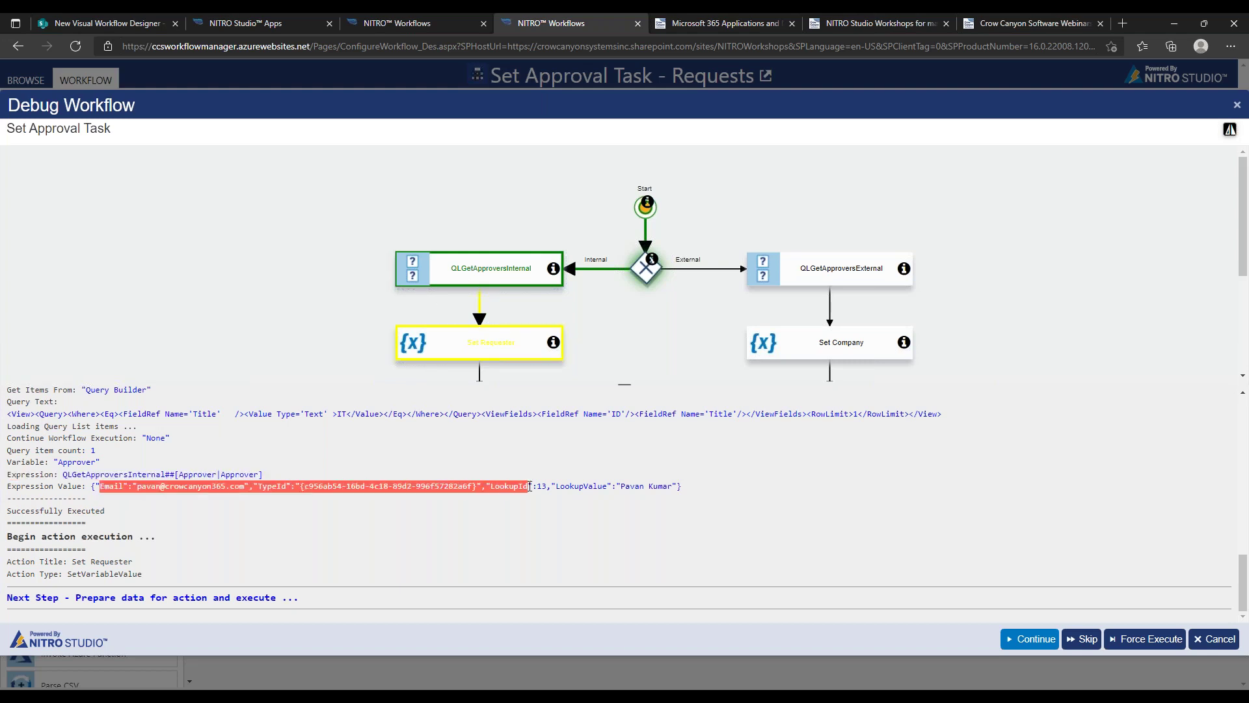
click(573, 487)
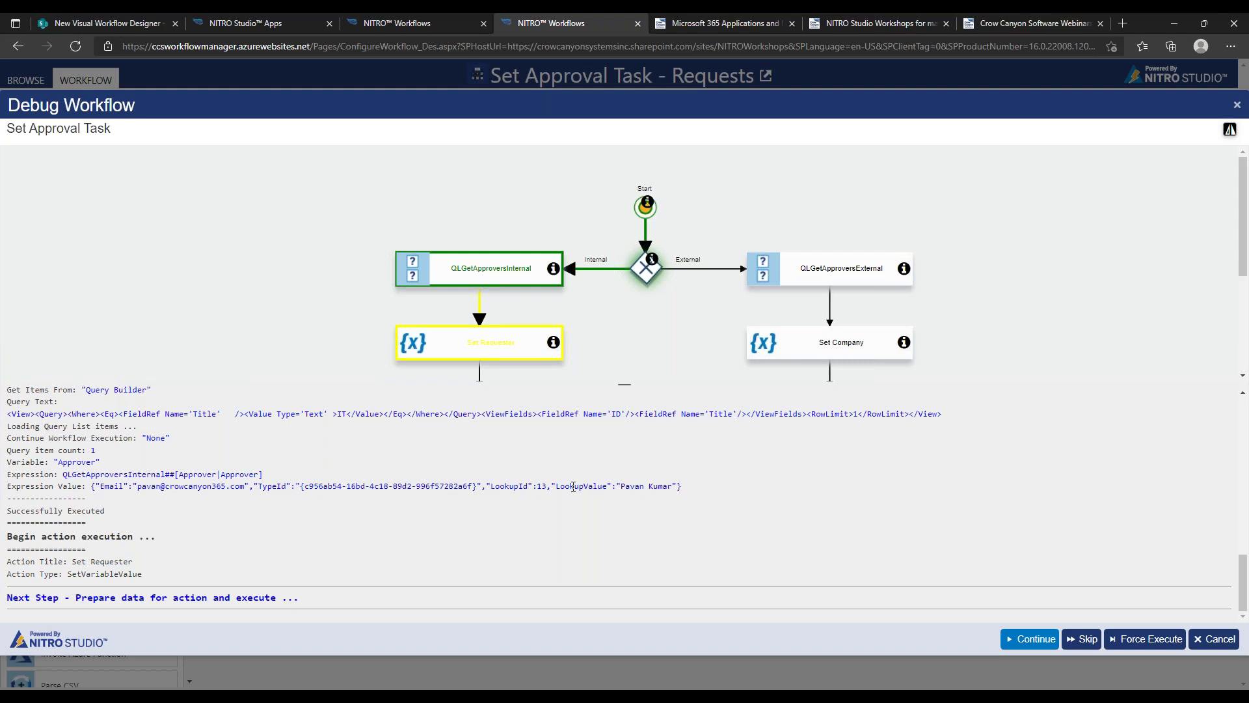
drag(91, 486, 589, 488)
click(274, 490)
drag(137, 486, 250, 487)
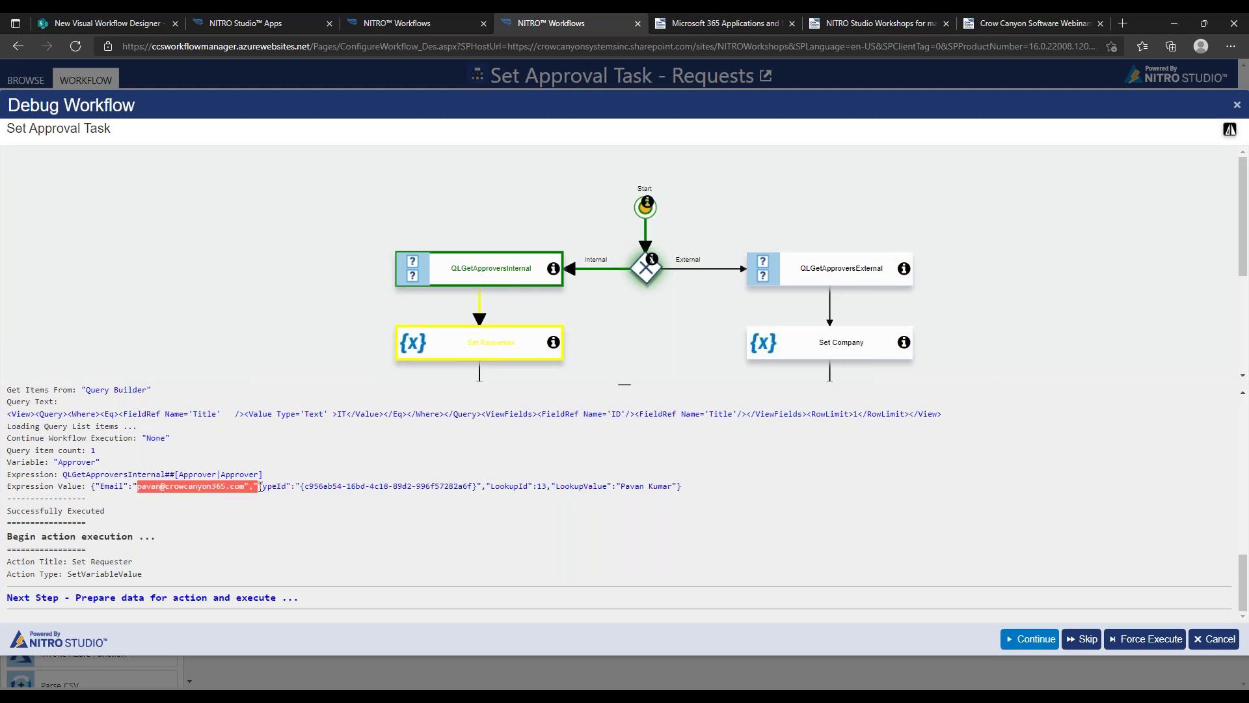
click(465, 484)
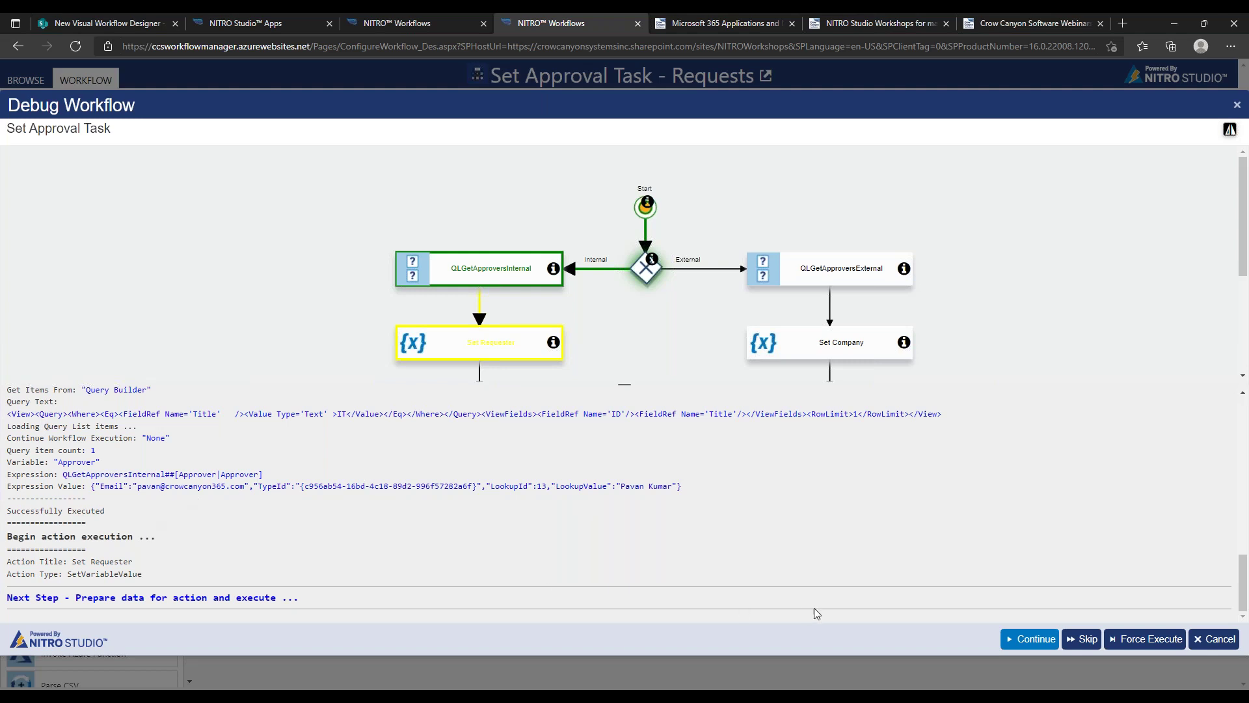
click(1033, 640)
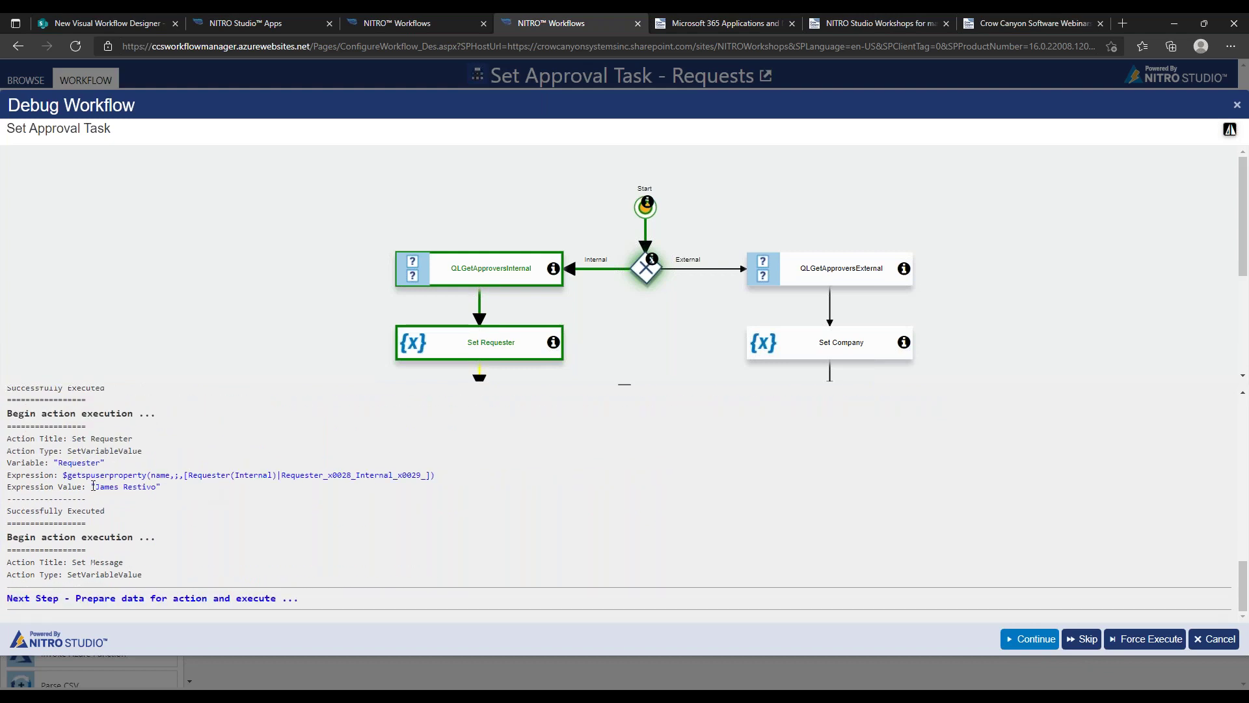
Inspect the $getspuserproperty function call in the Requester expression
drag(68, 475, 181, 475)
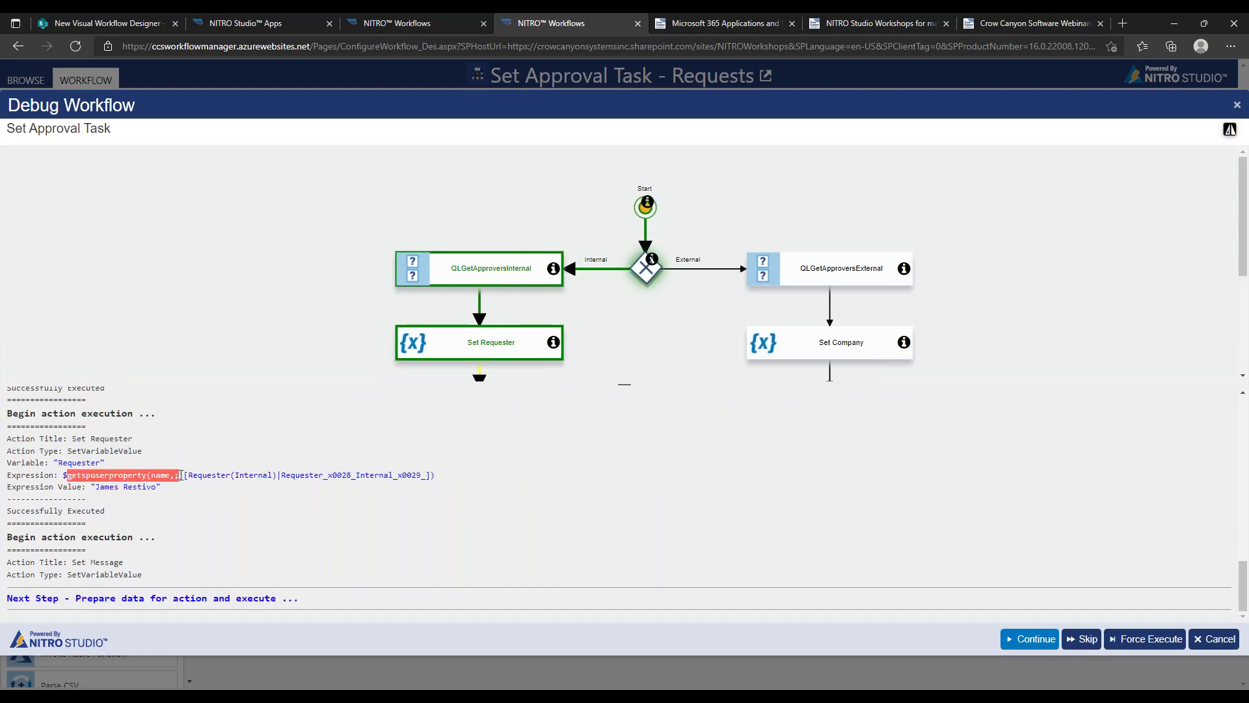
click(154, 488)
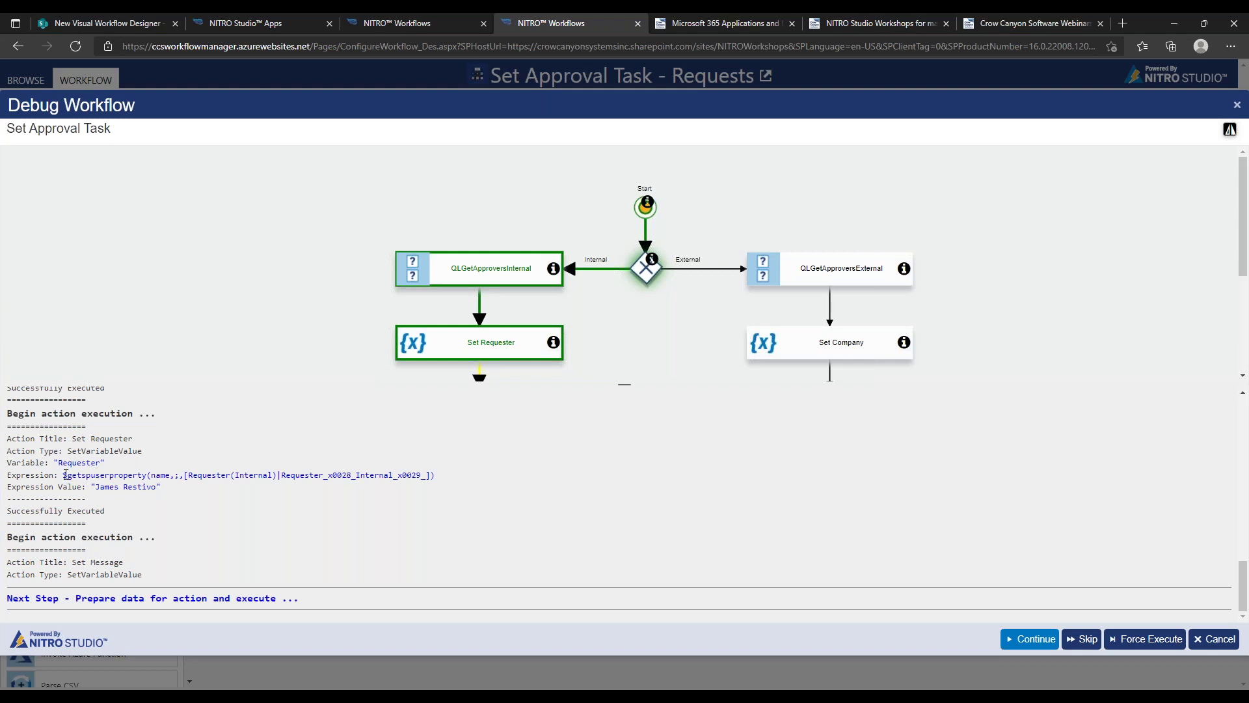
drag(65, 474, 180, 479)
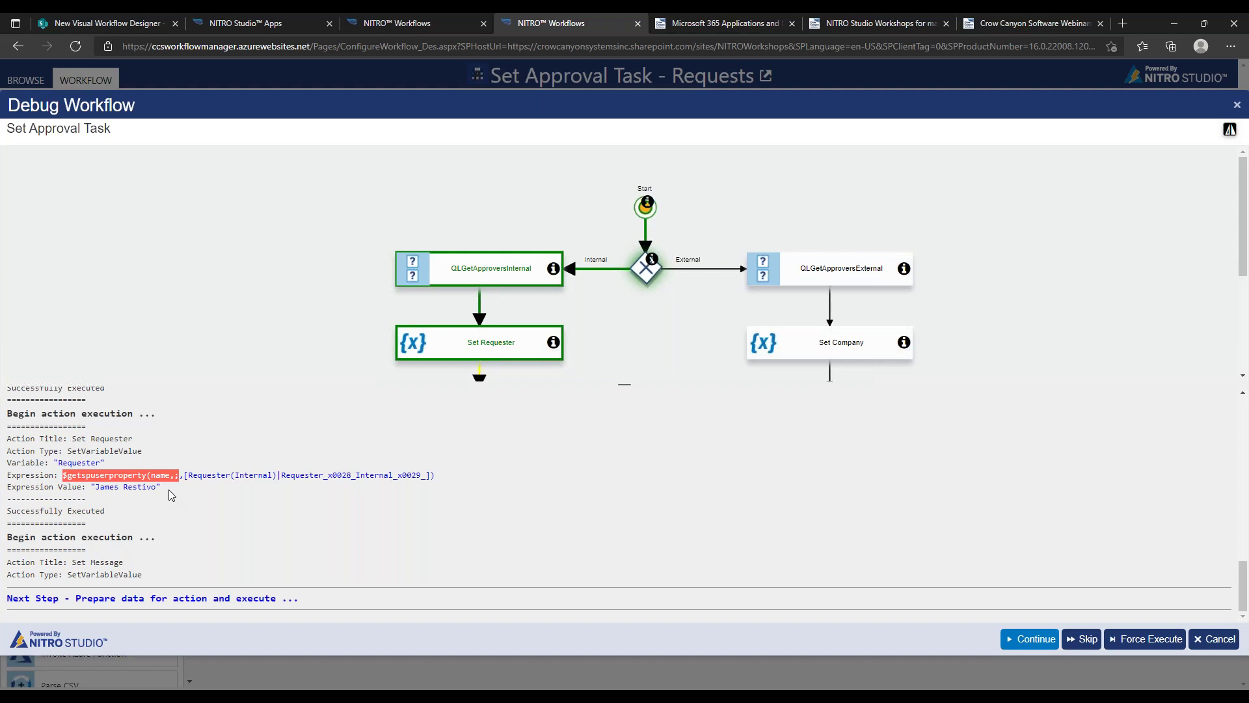
click(66, 476)
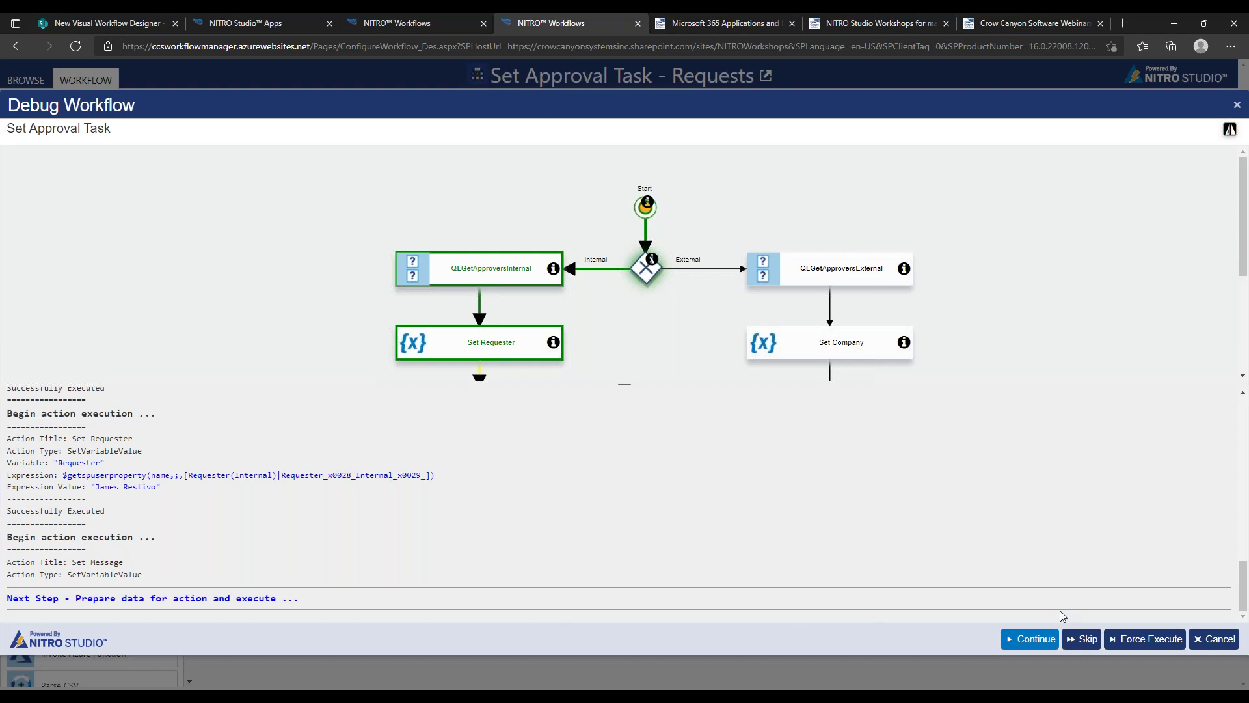
Run Set Message, review the resulting message value, and exit debugging
click(1028, 639)
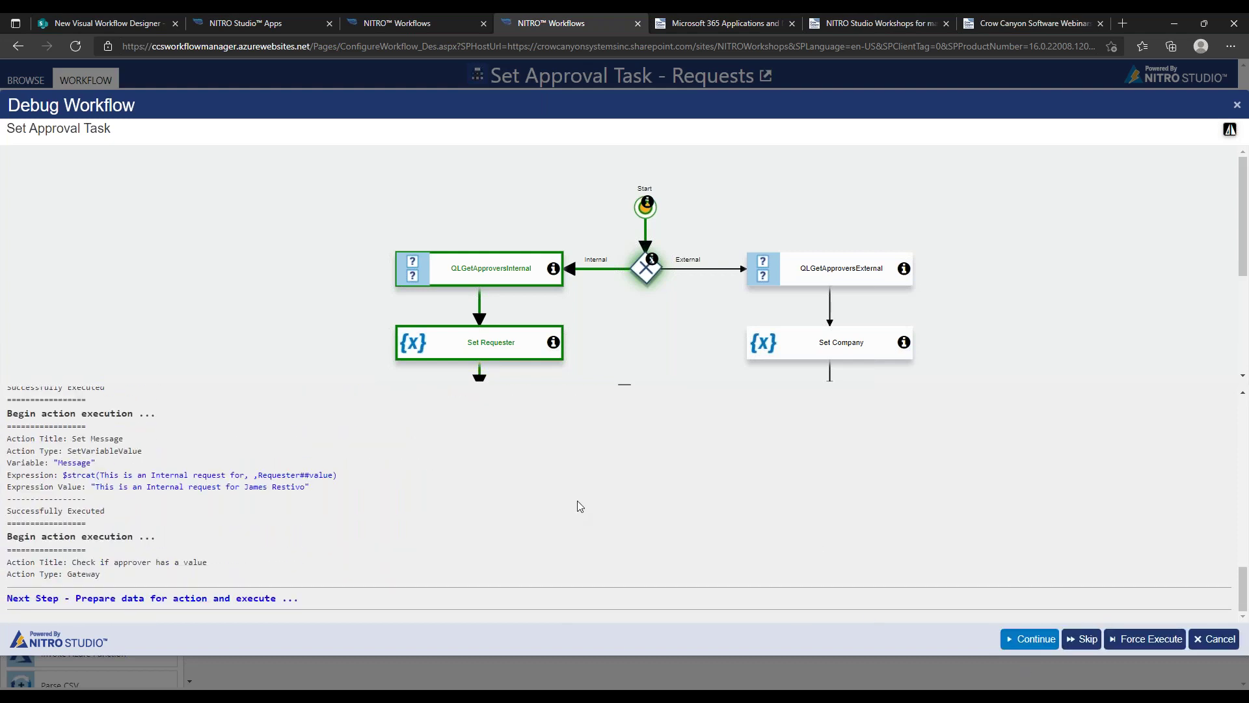
drag(100, 487, 301, 487)
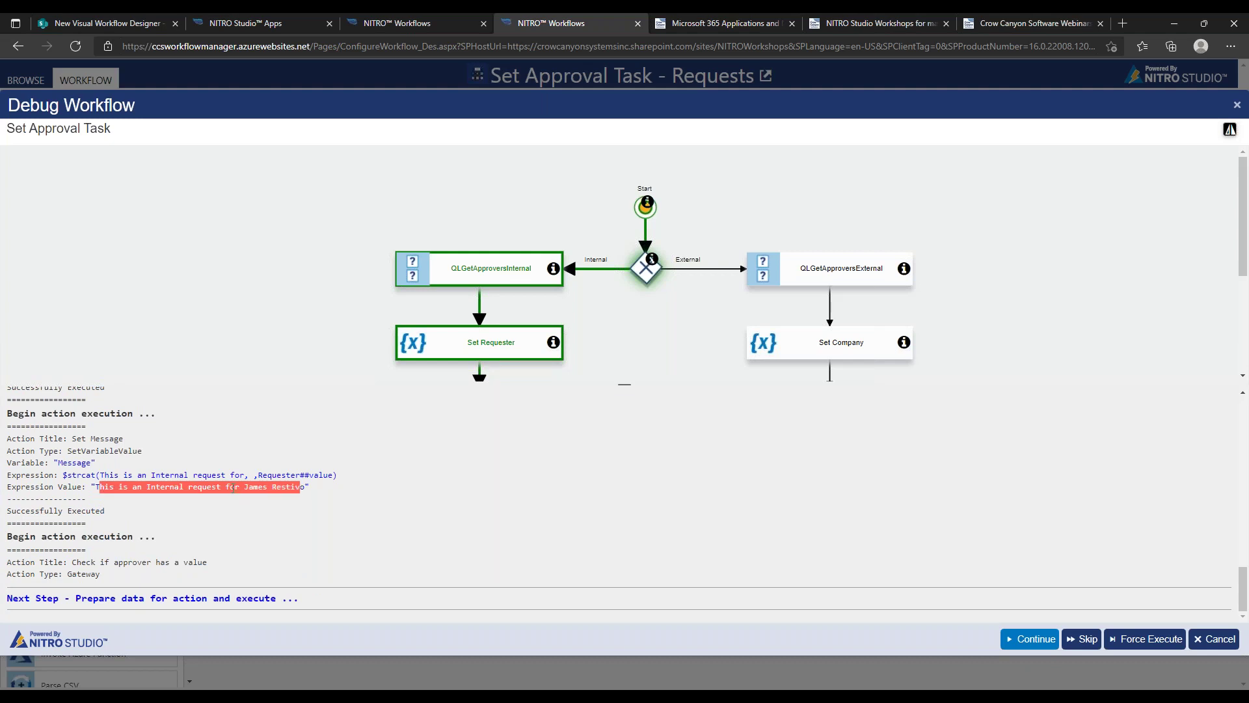
click(269, 486)
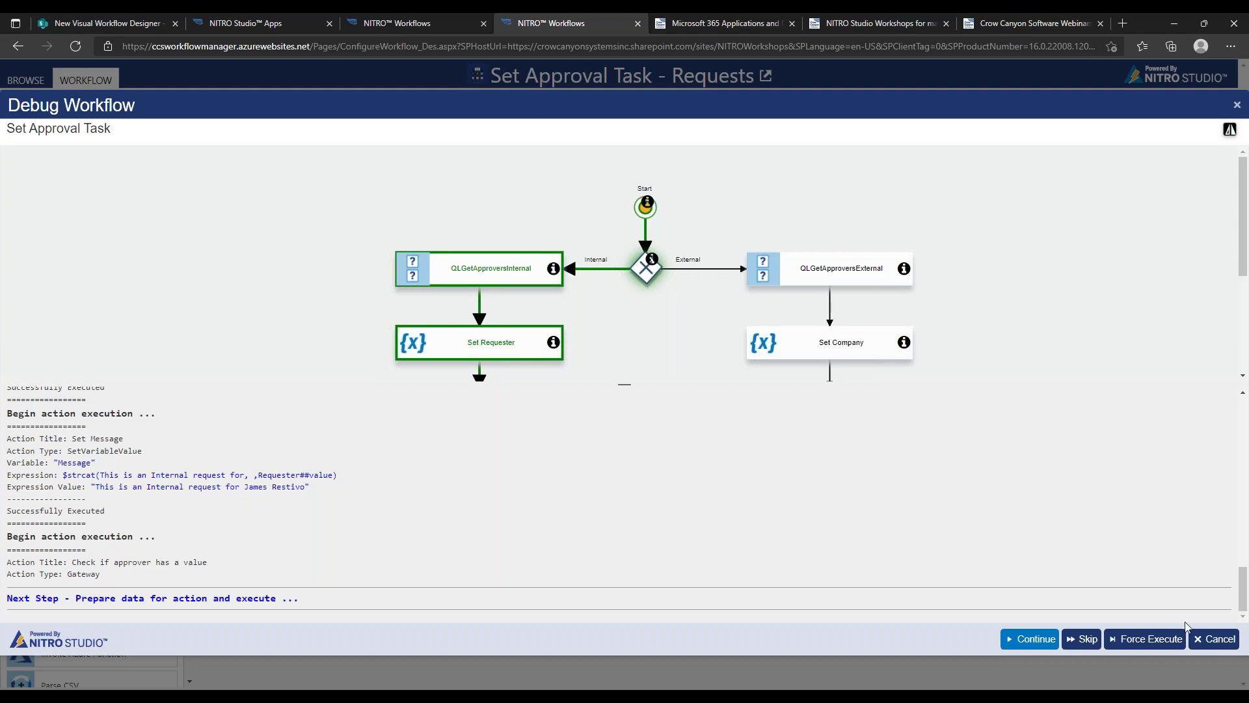
click(1216, 638)
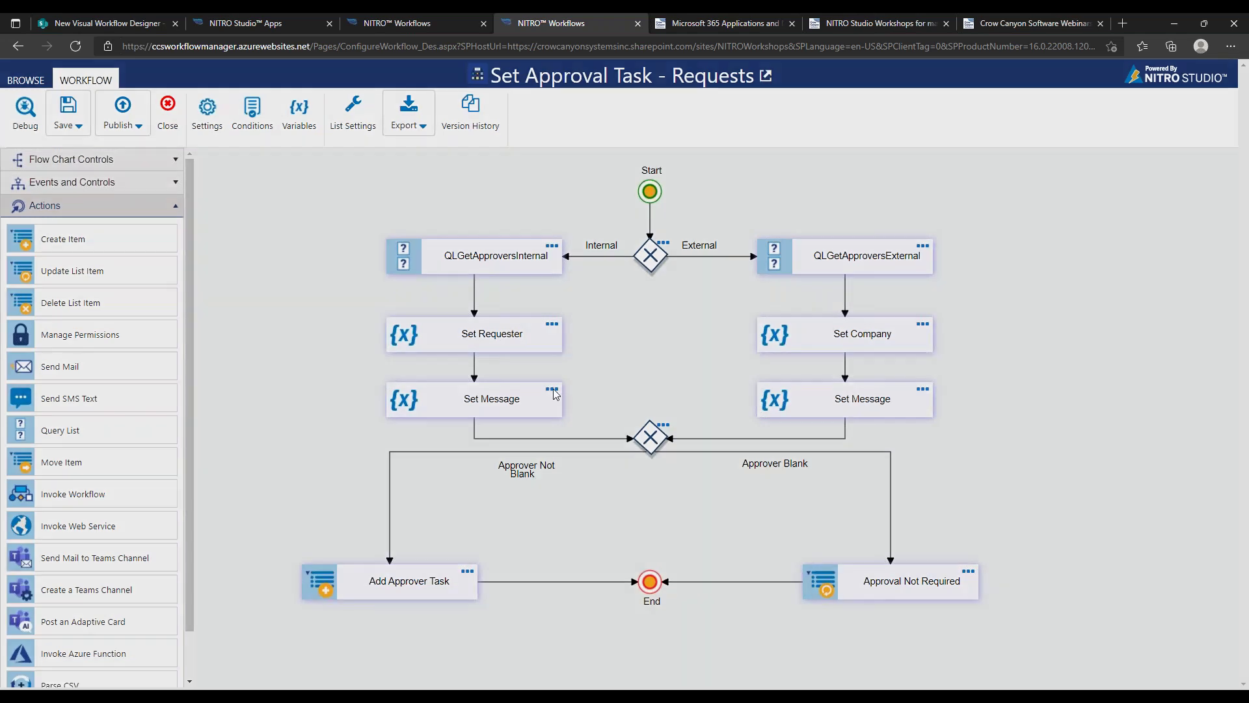
Change the internal Set Message text to 'This is an Internal request meant for' plus the Requester
click(555, 391)
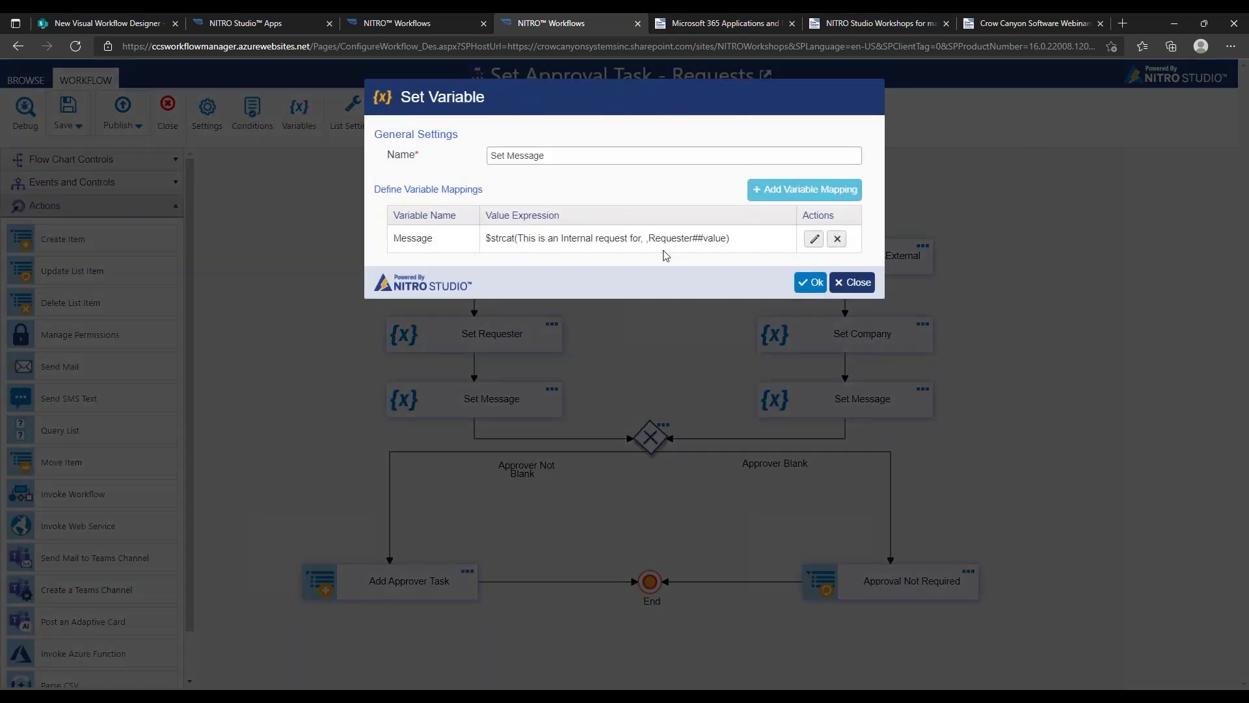
click(813, 239)
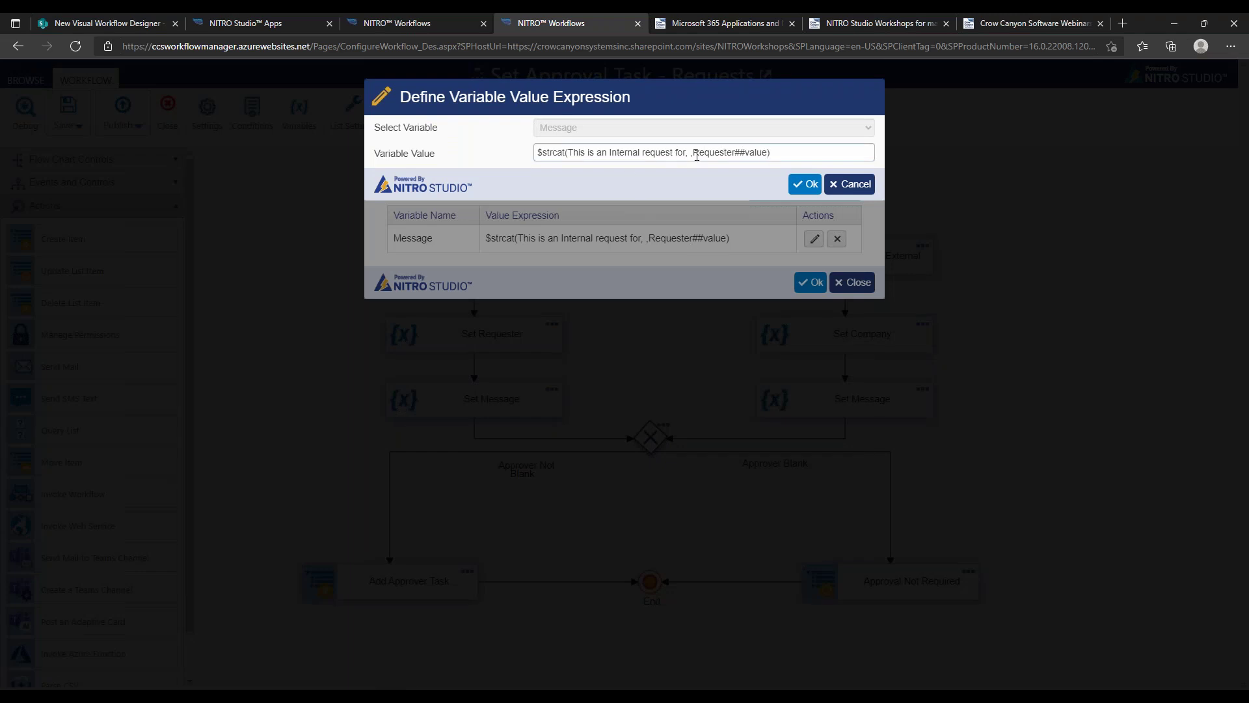
drag(688, 152, 675, 152)
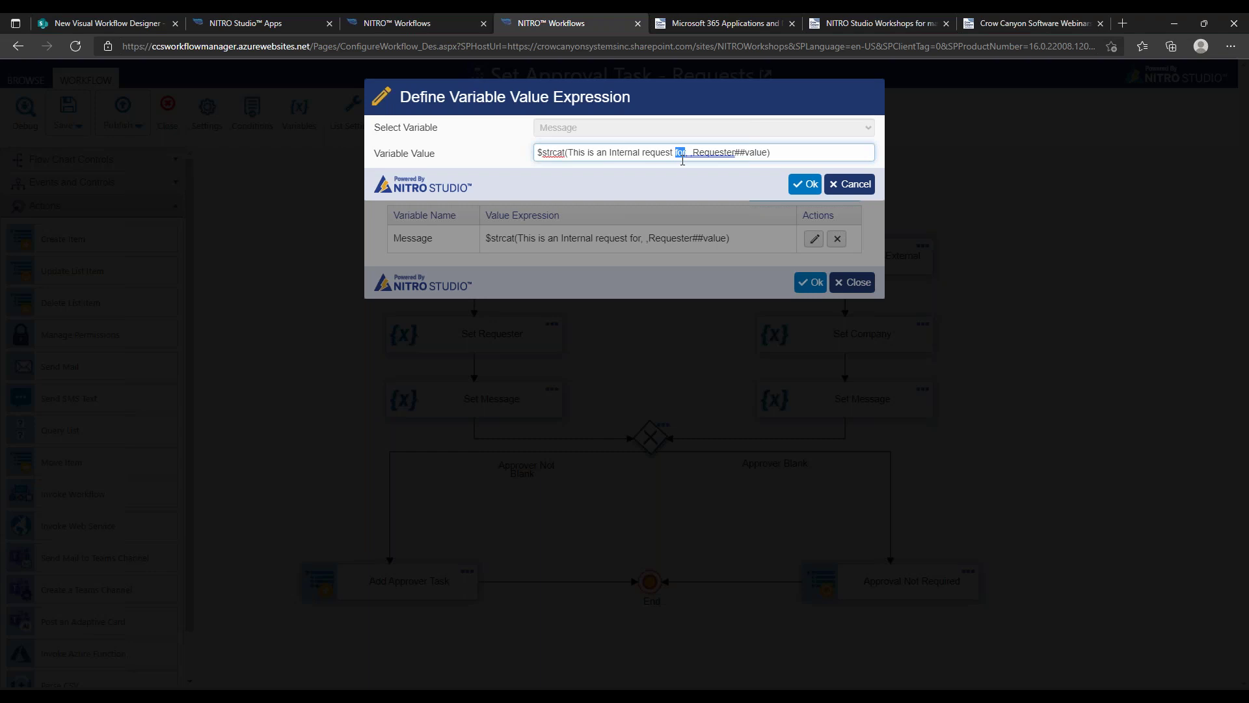
text(men)
text(nt for)
click(805, 185)
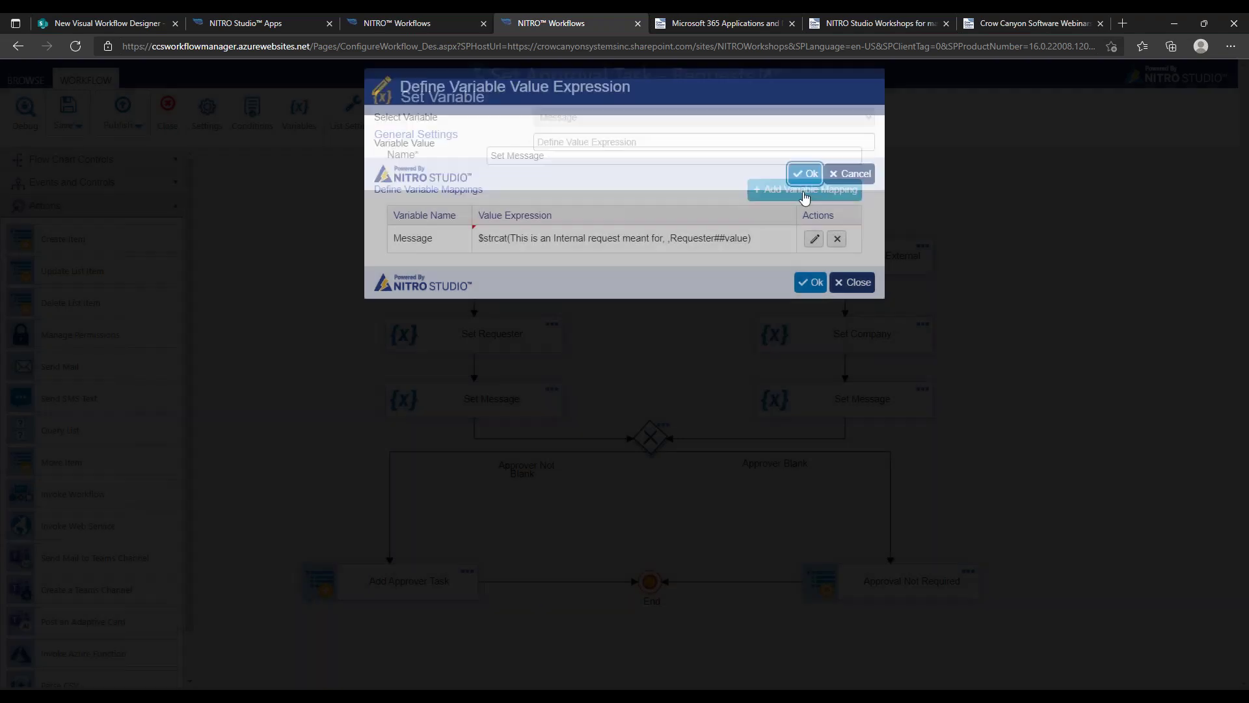
click(810, 282)
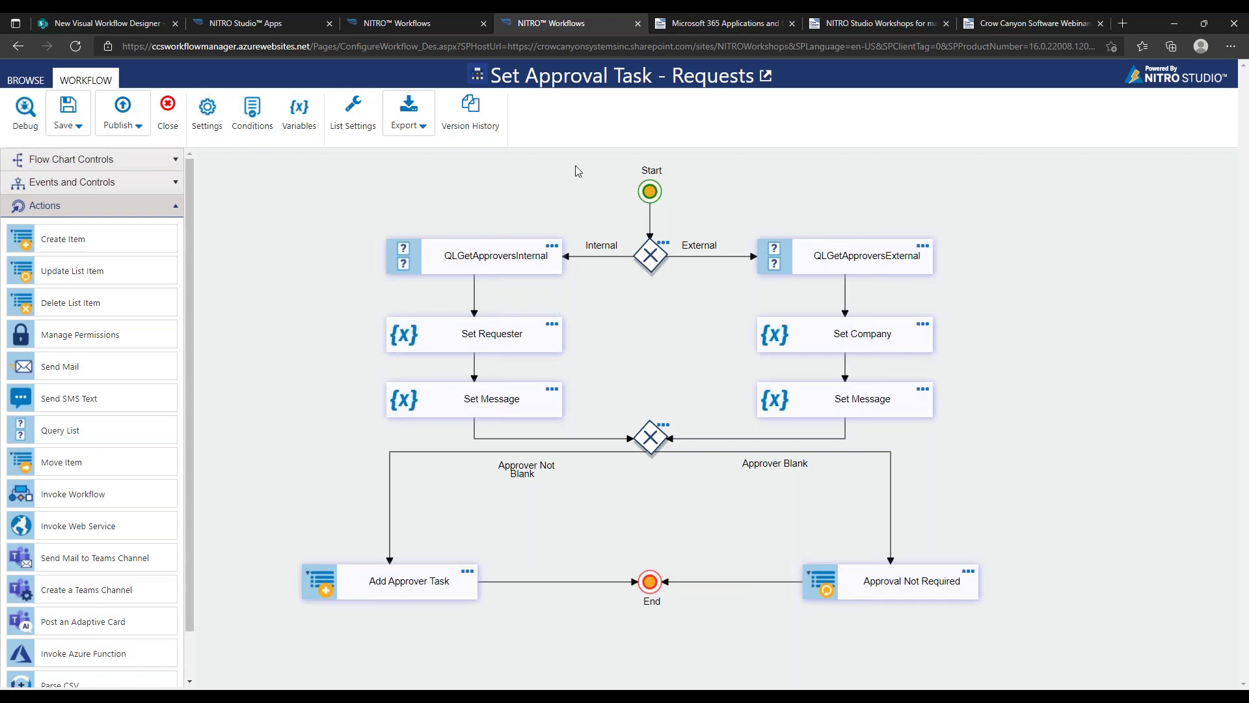
Save the workflow and start a debug run against the Request for Supplies item
click(67, 110)
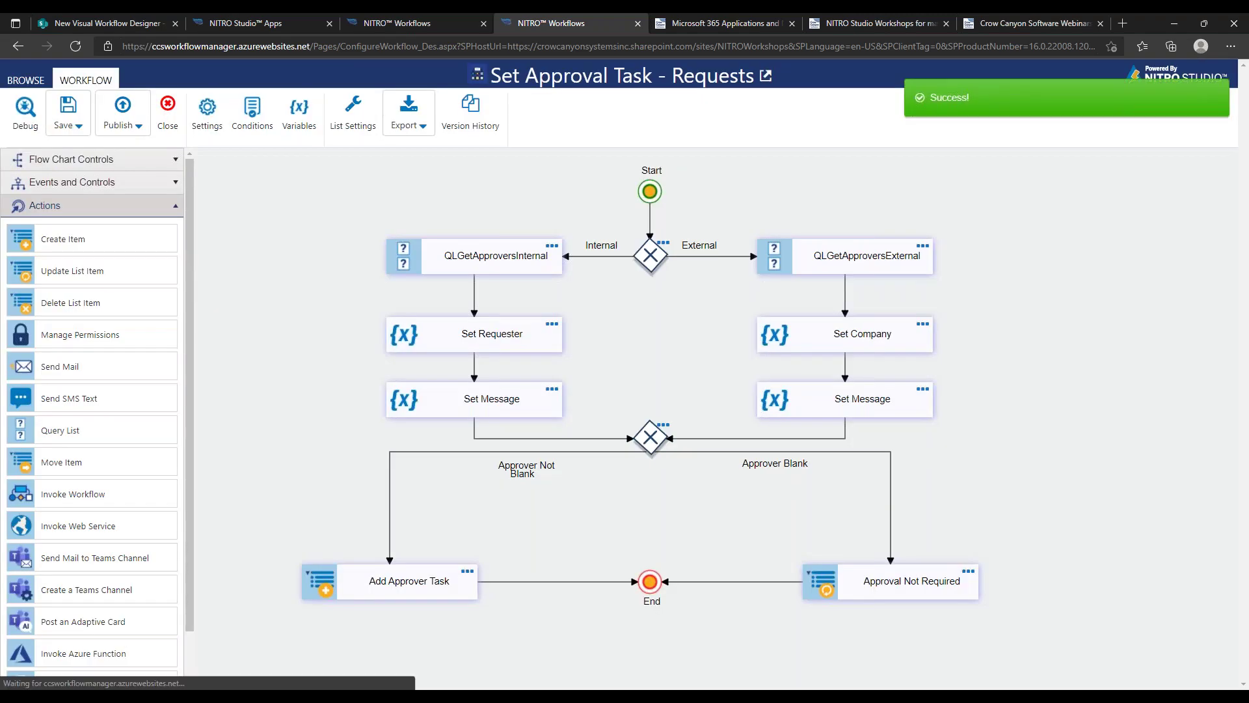
click(32, 116)
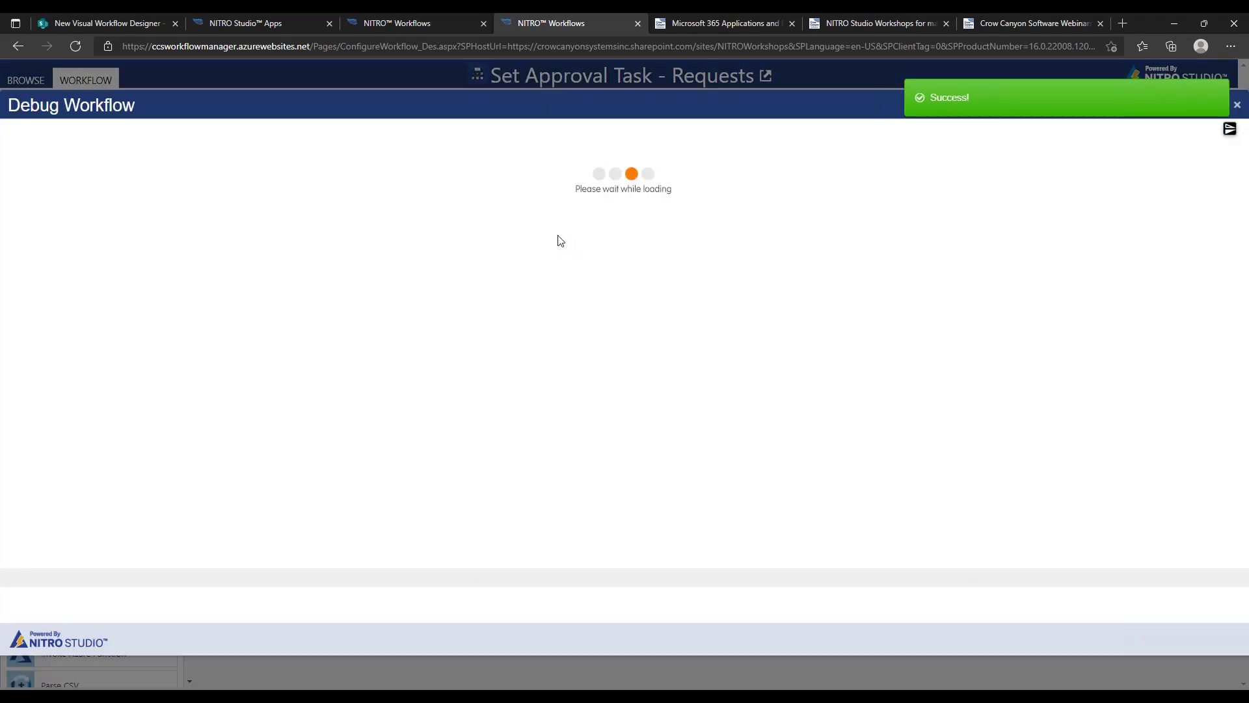
click(722, 235)
click(722, 263)
click(719, 301)
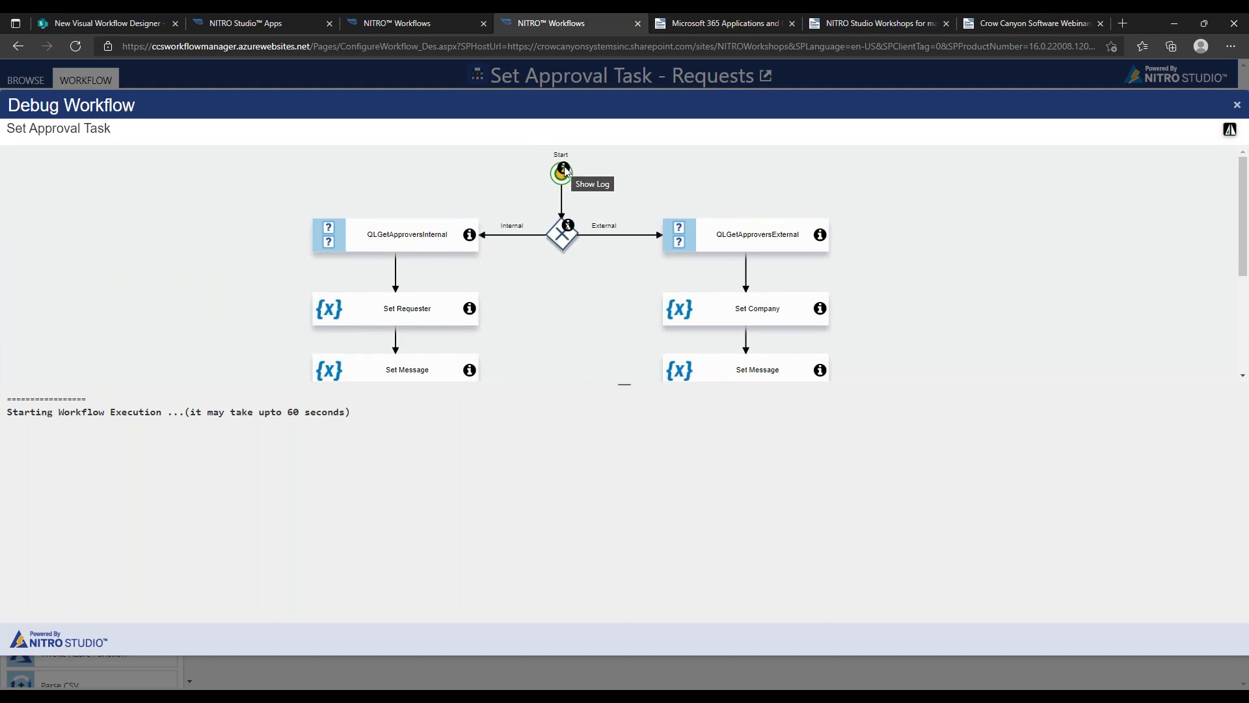
Review the gateway and internal approvers query execution logs
click(568, 225)
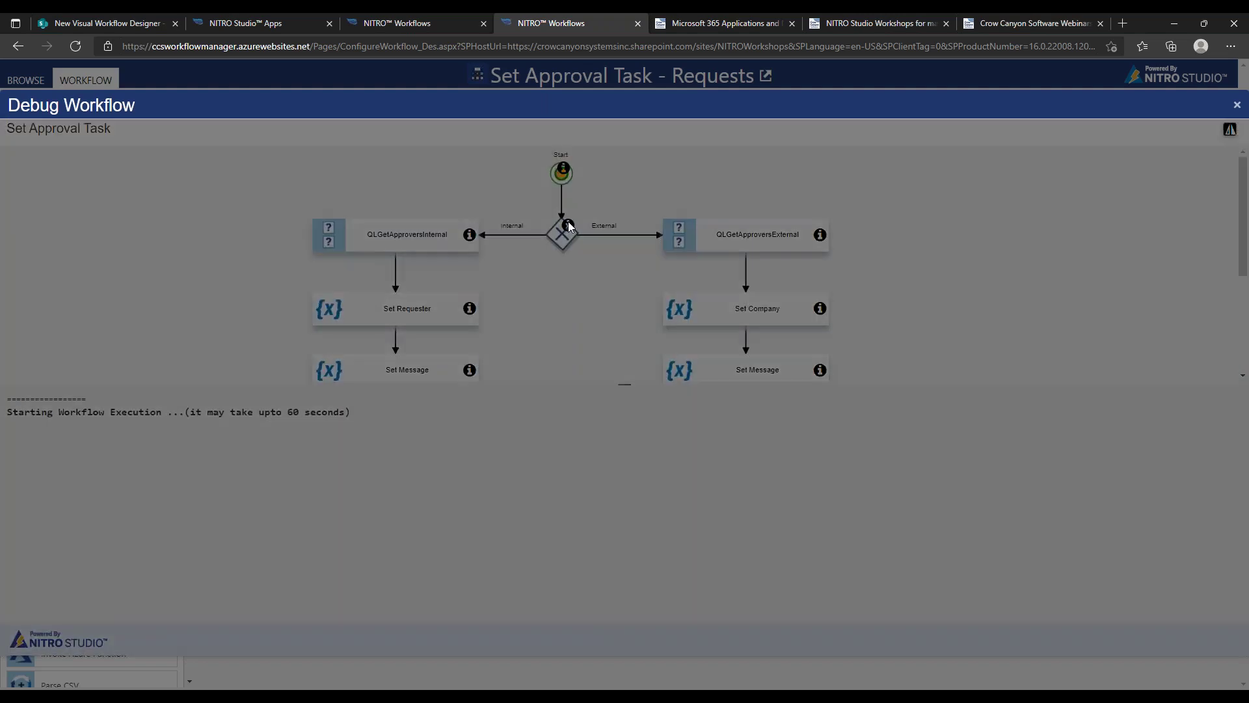
click(918, 265)
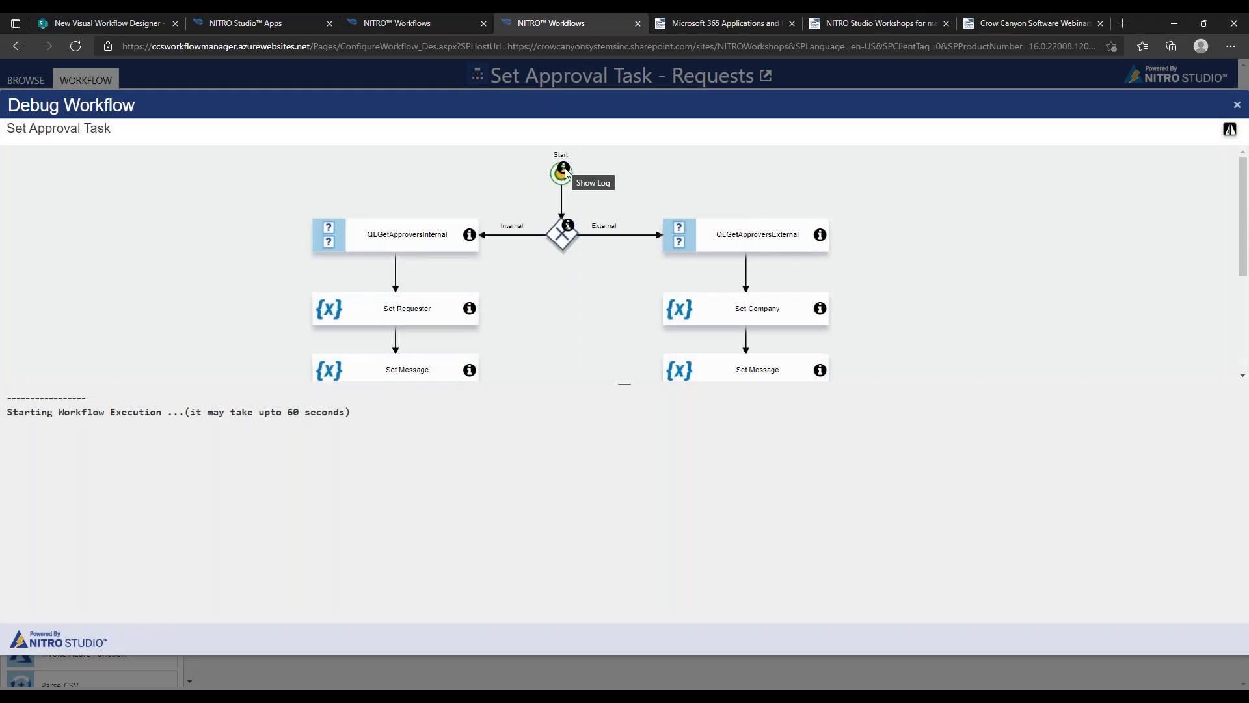
click(469, 236)
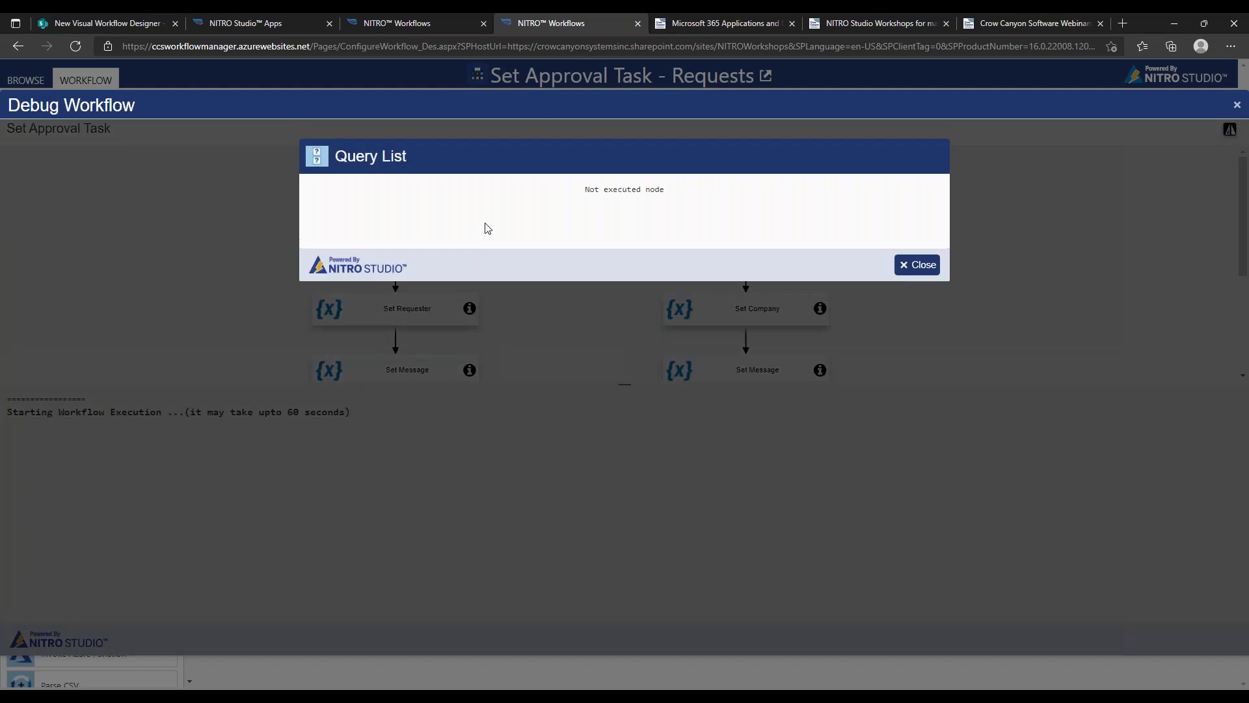
click(917, 265)
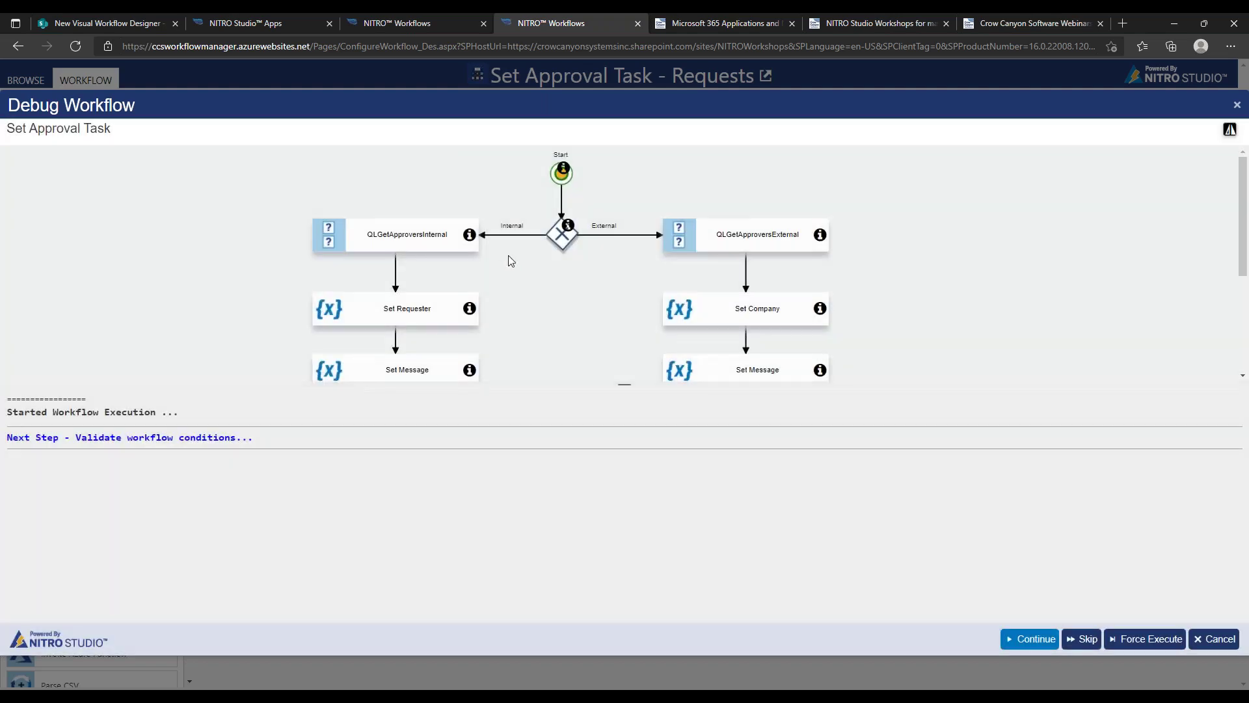
Step through the Start event and execute the Check Type of Request gateway
click(1012, 641)
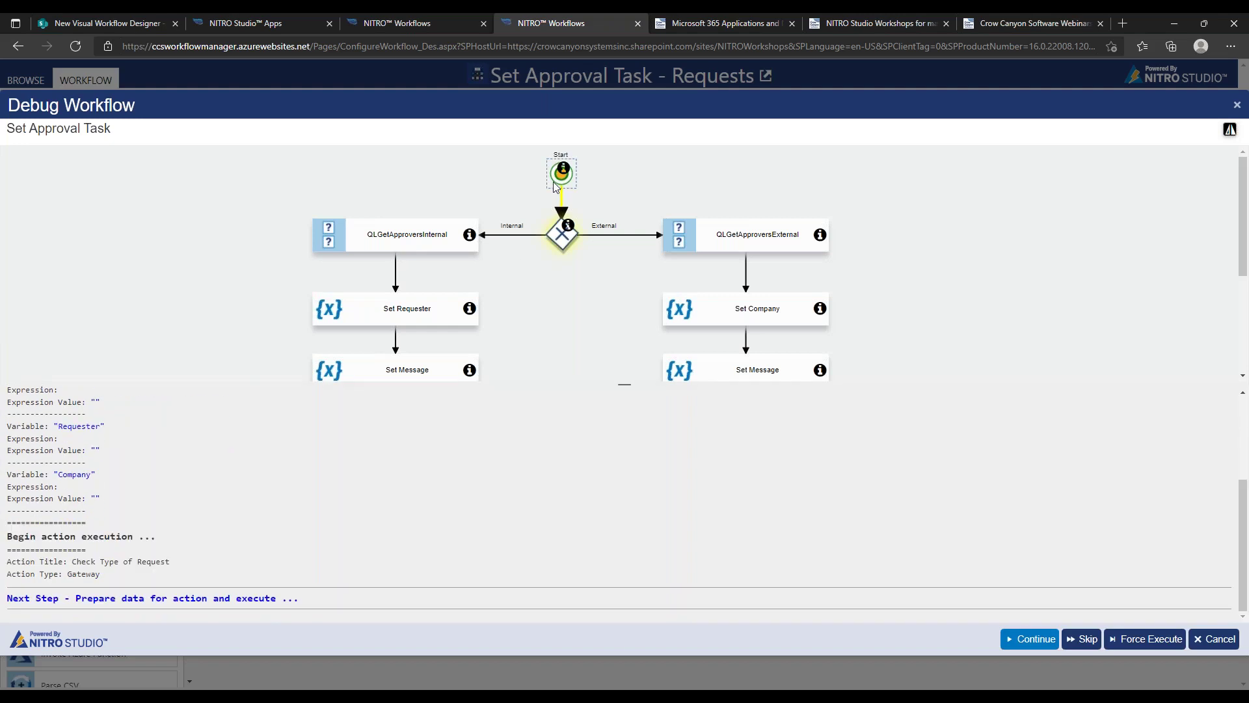
click(564, 168)
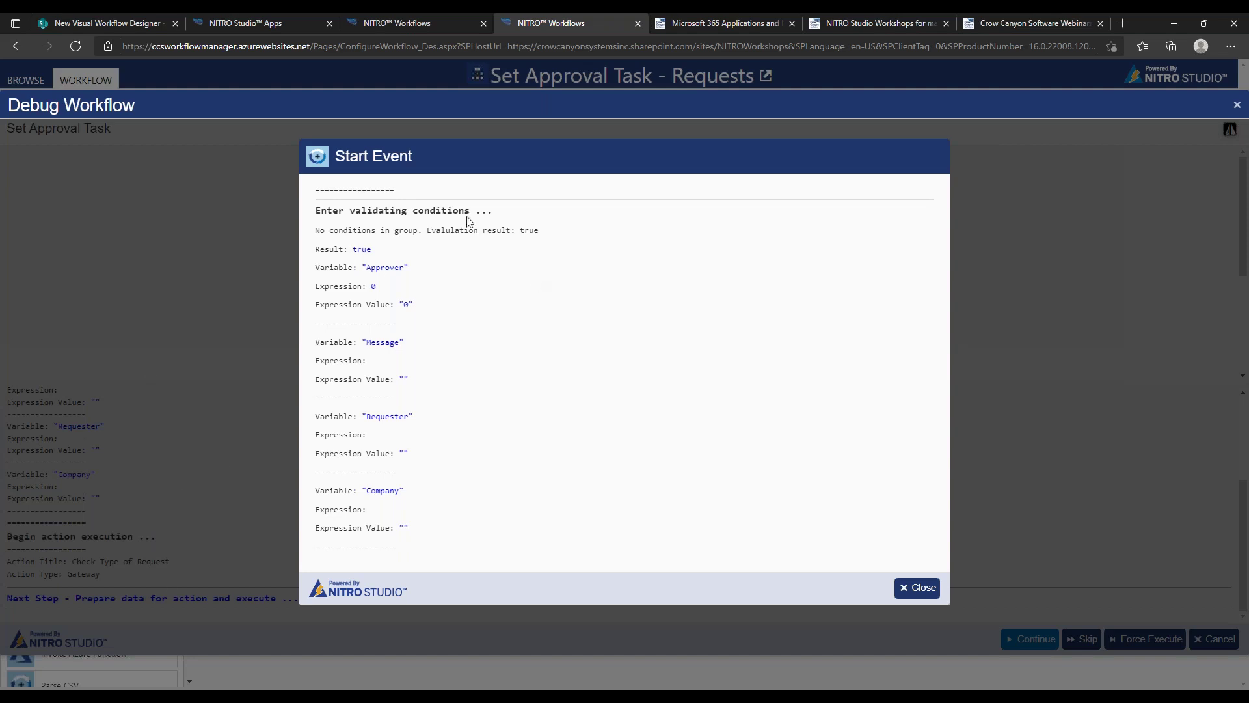
click(920, 593)
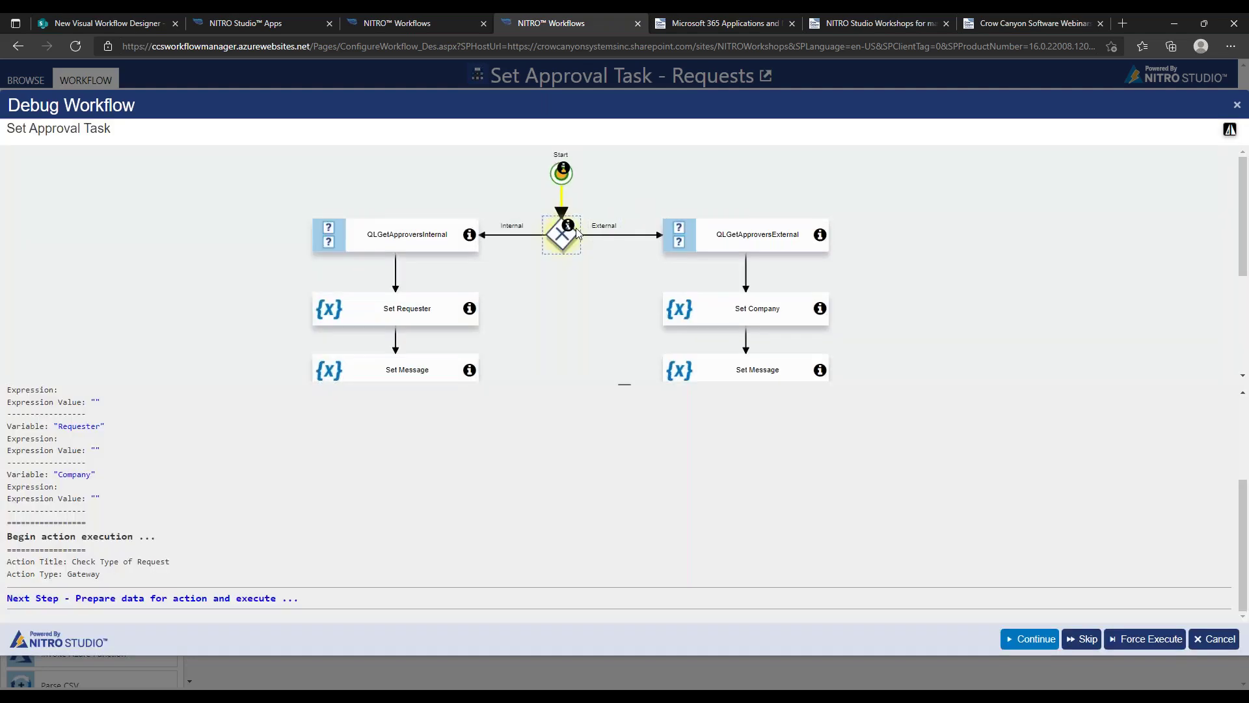
click(569, 227)
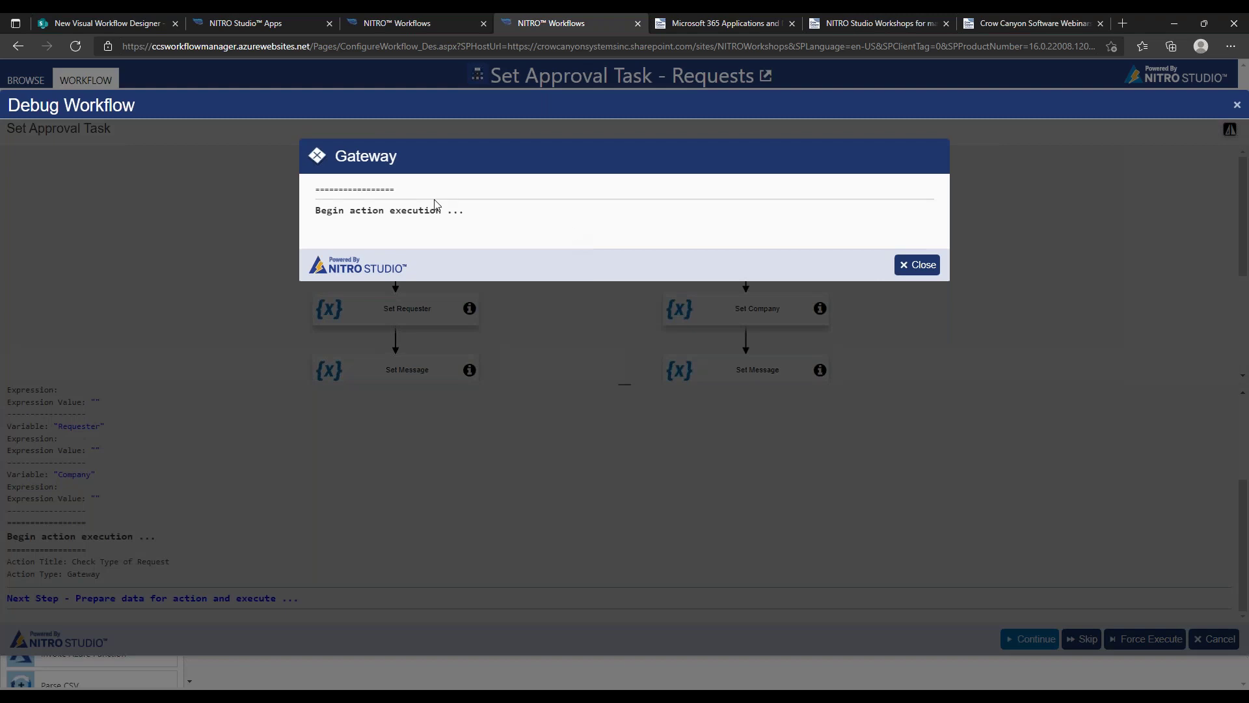
click(918, 266)
click(1028, 639)
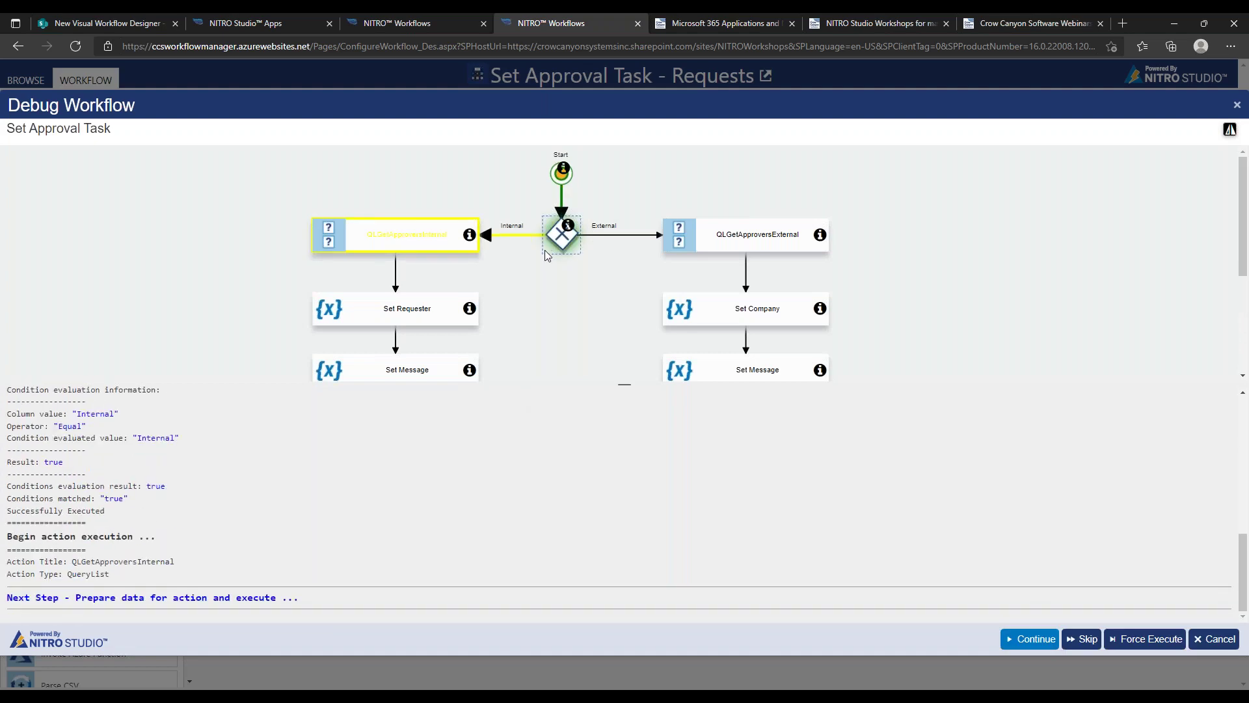
Inspect the gateway's condition evaluation details, then close its log
click(568, 225)
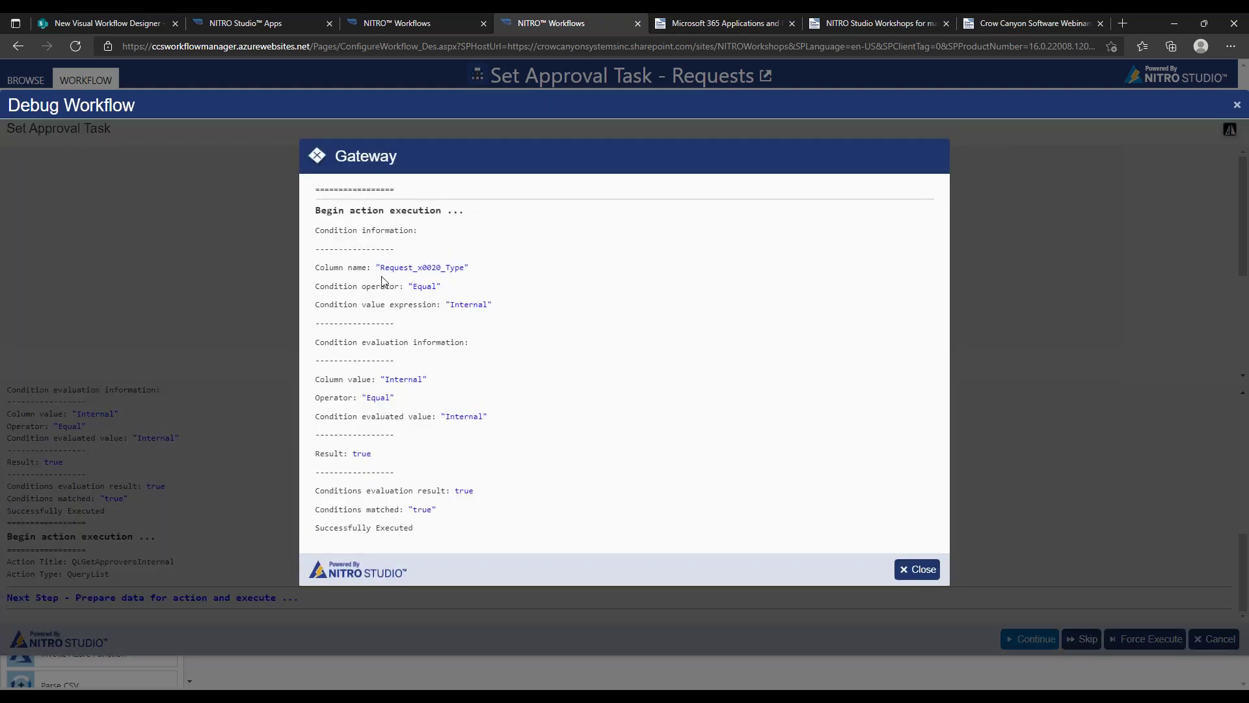
drag(322, 270, 478, 495)
drag(321, 210, 477, 491)
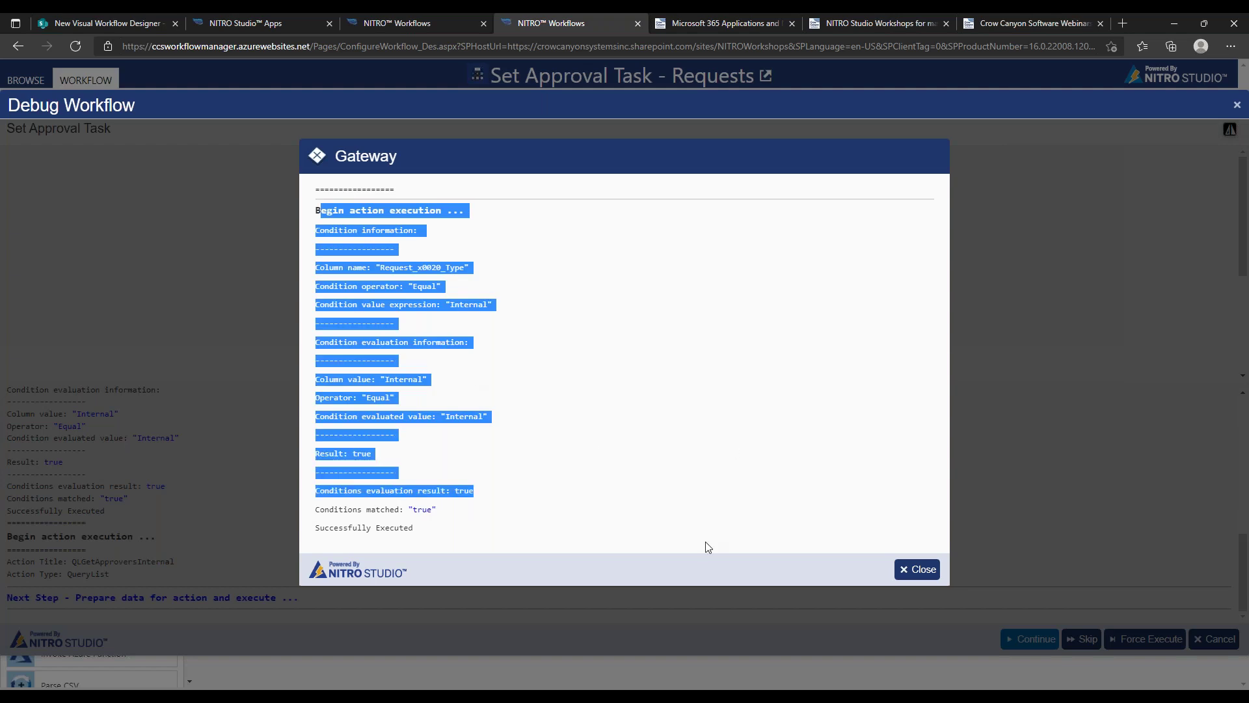
click(485, 520)
drag(460, 534, 331, 229)
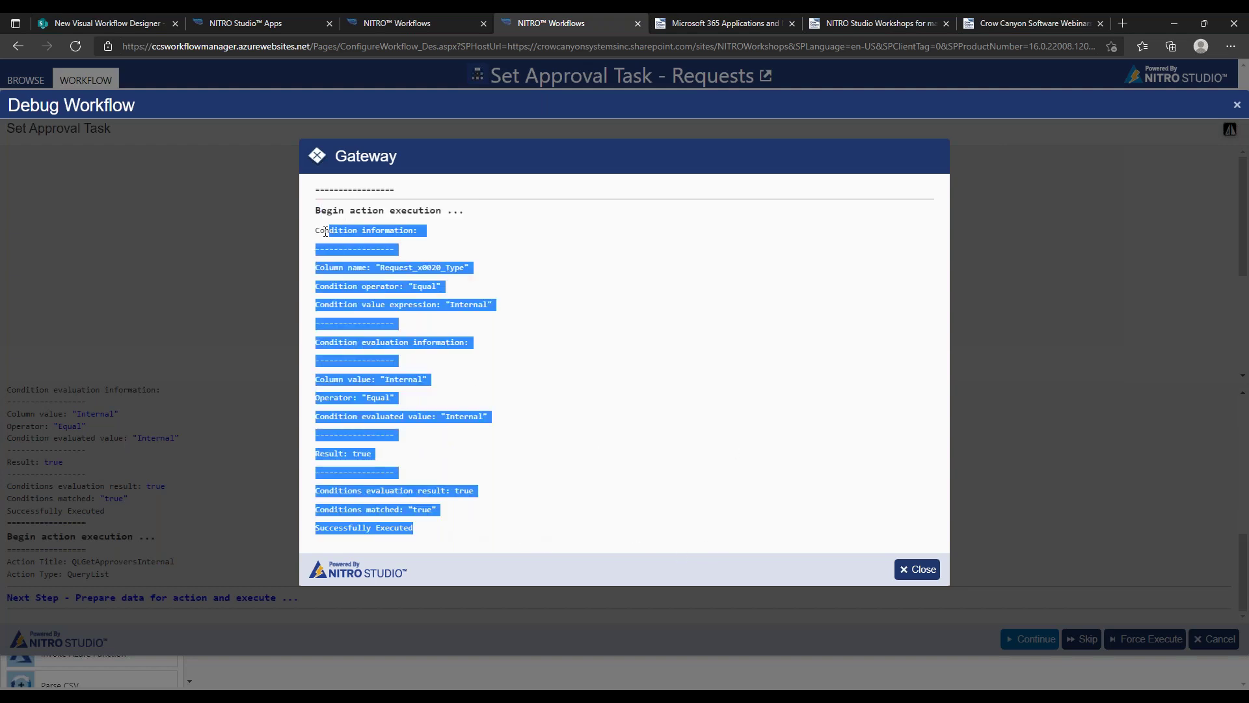
click(597, 389)
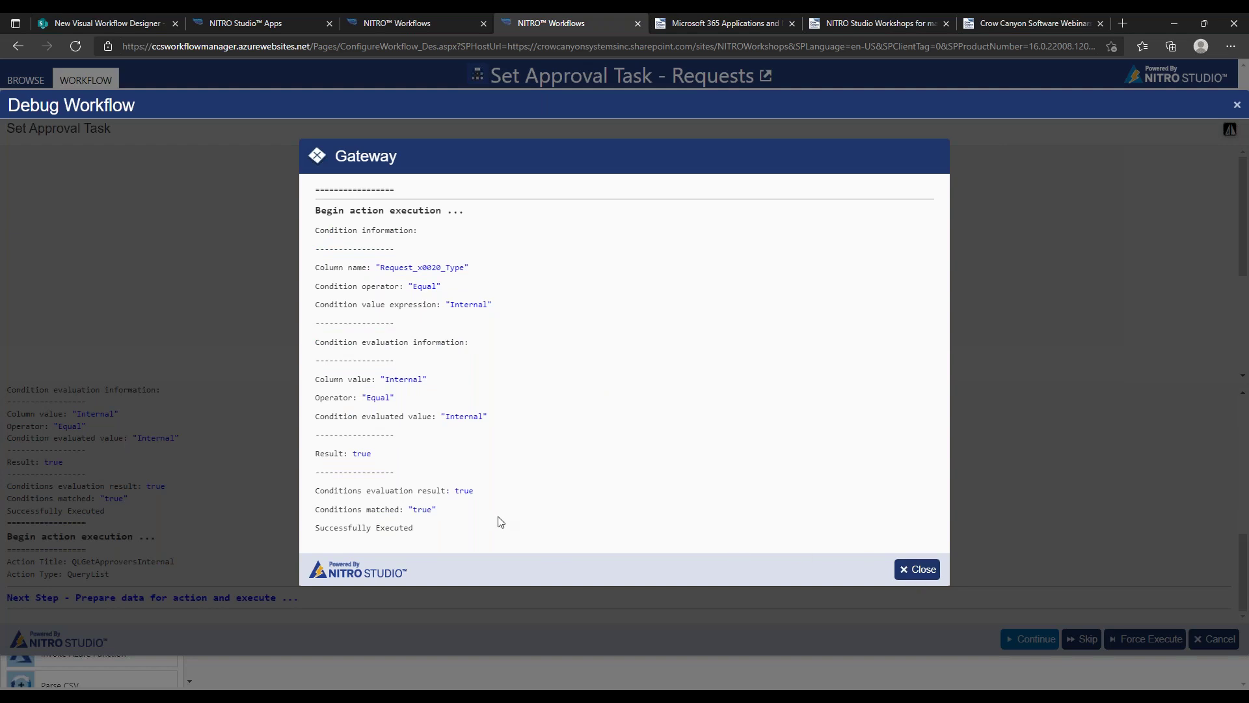
click(916, 570)
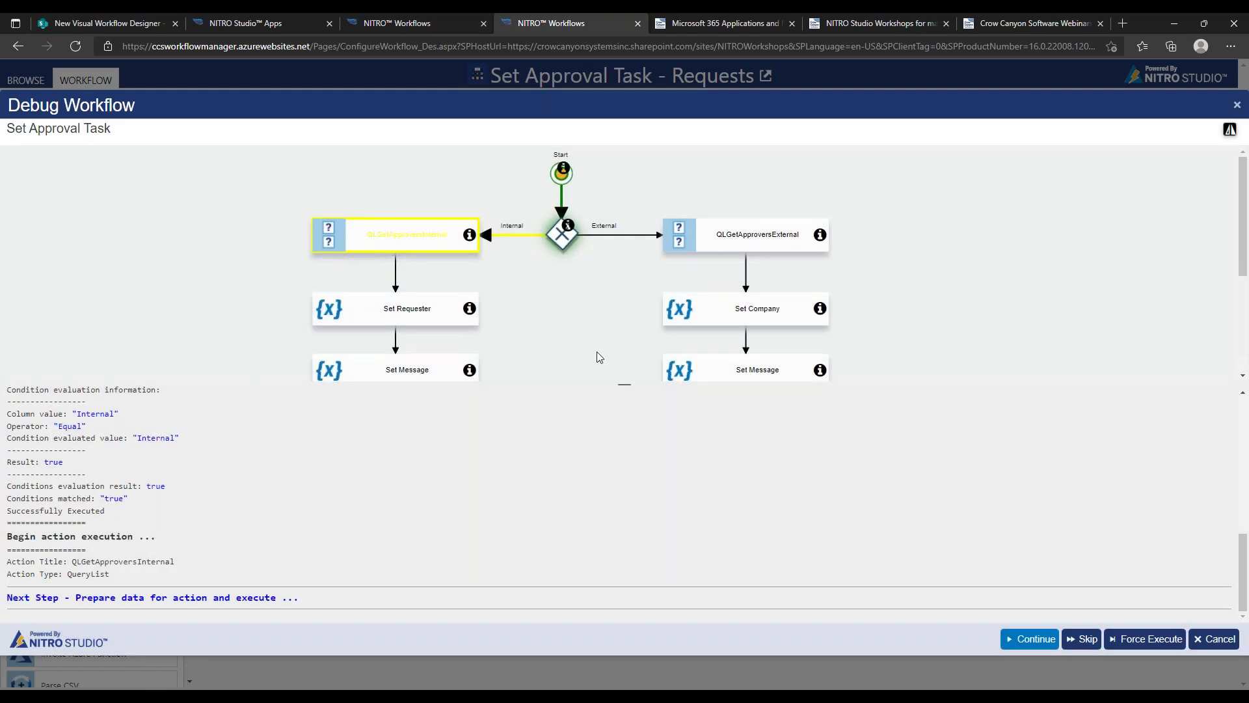
Run QLGetApproversInternal, Set Requester and Set Message, confirming the 'meant for' message value
click(1002, 637)
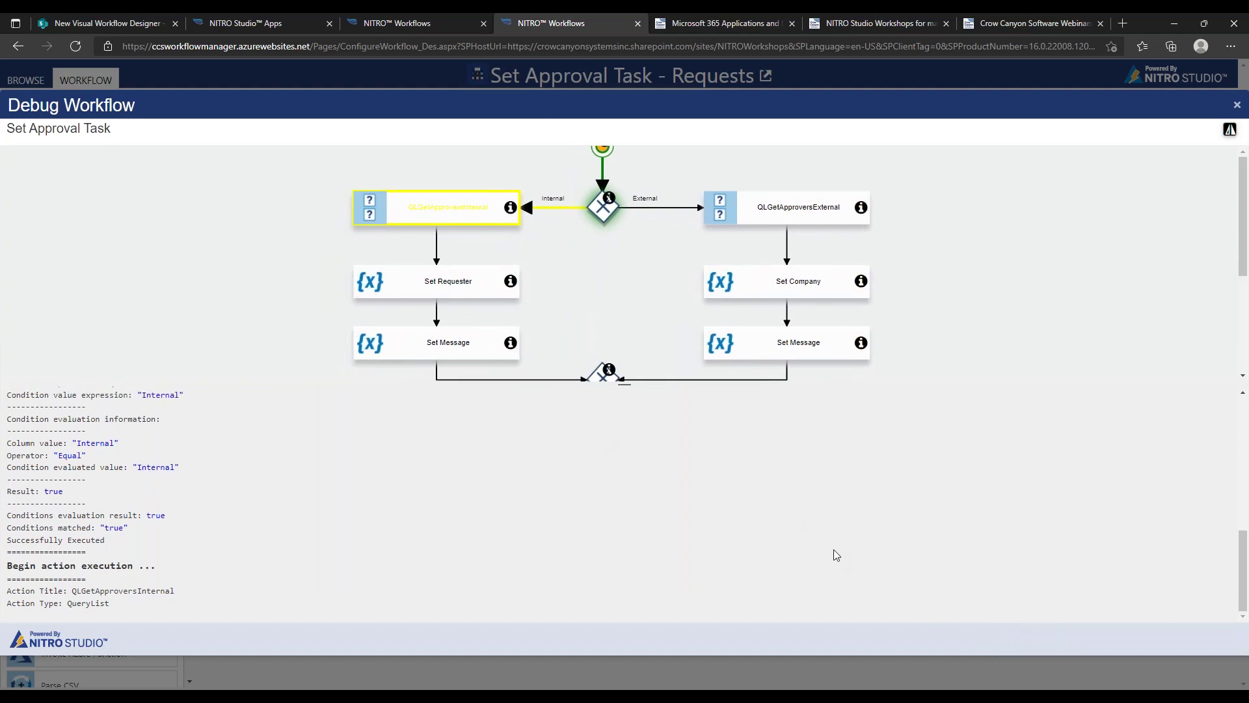
click(1020, 641)
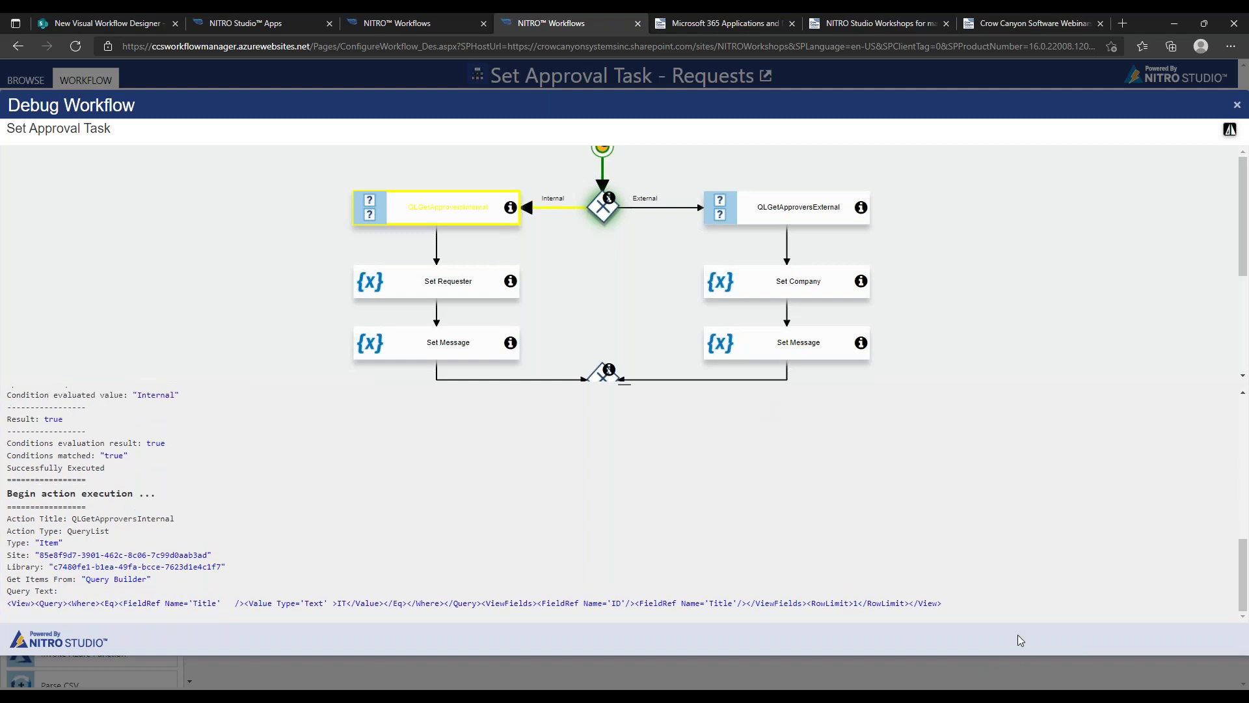
click(1018, 634)
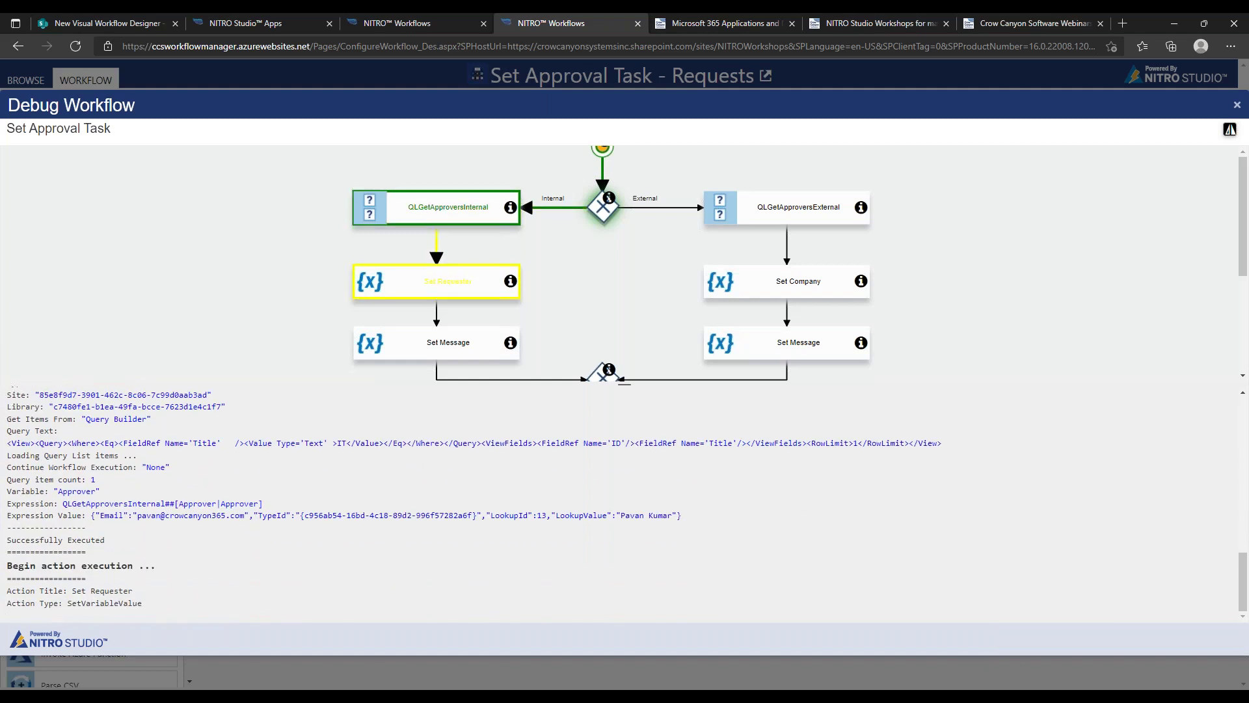
click(1020, 639)
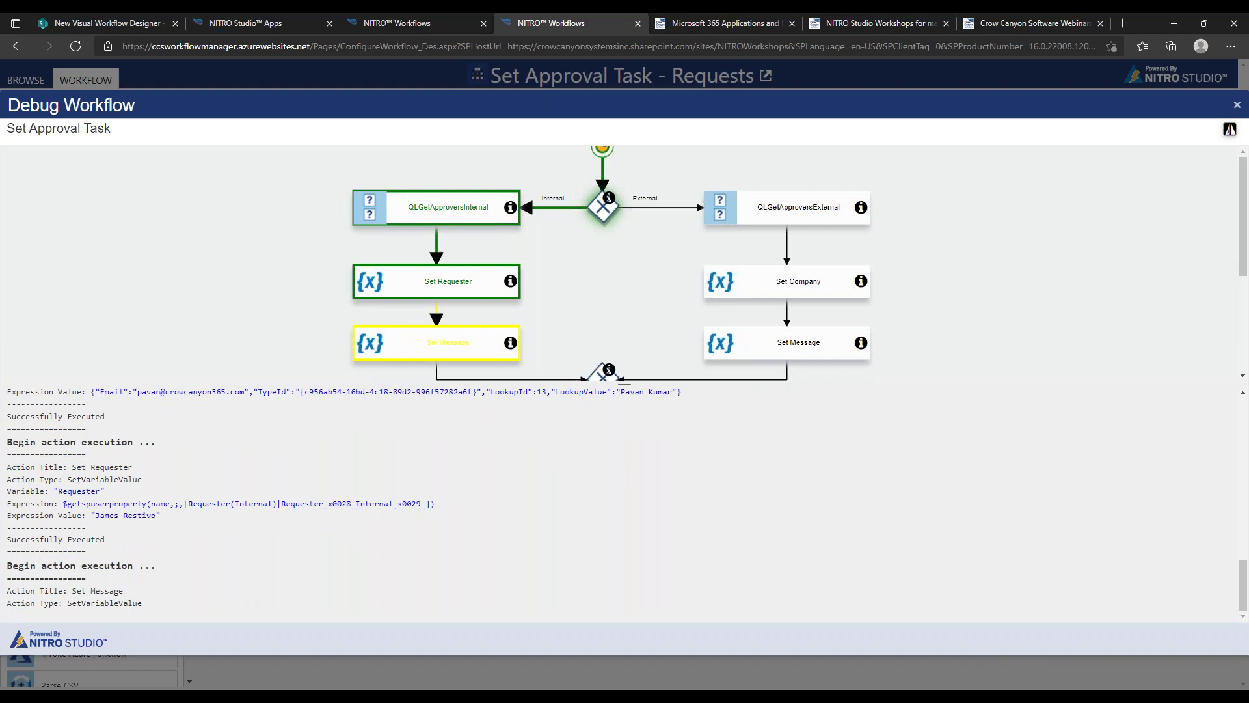
drag(156, 487, 304, 487)
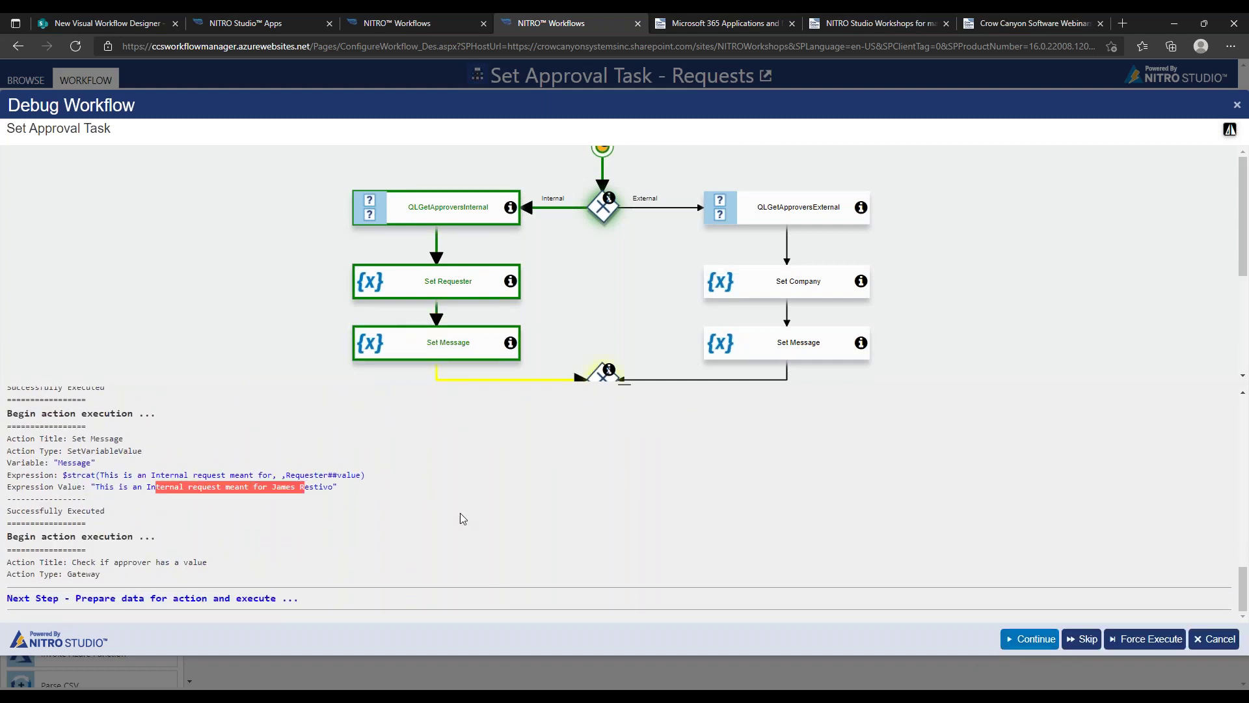
click(224, 487)
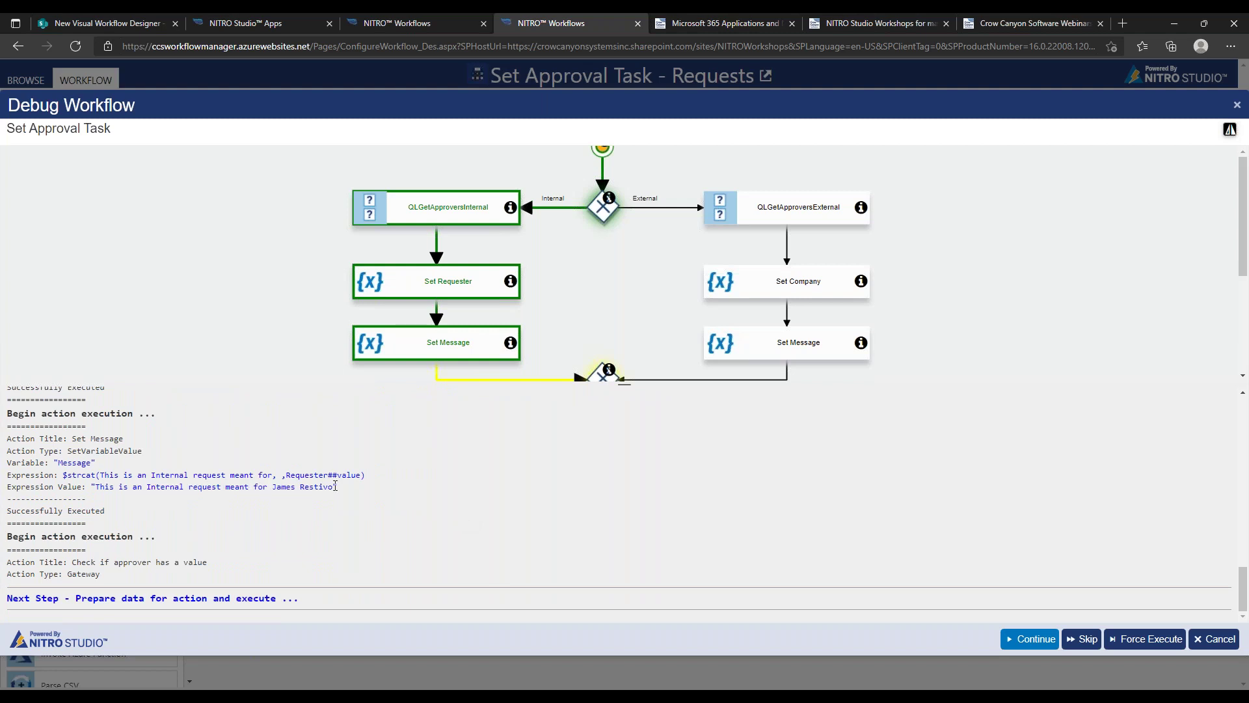
click(1035, 639)
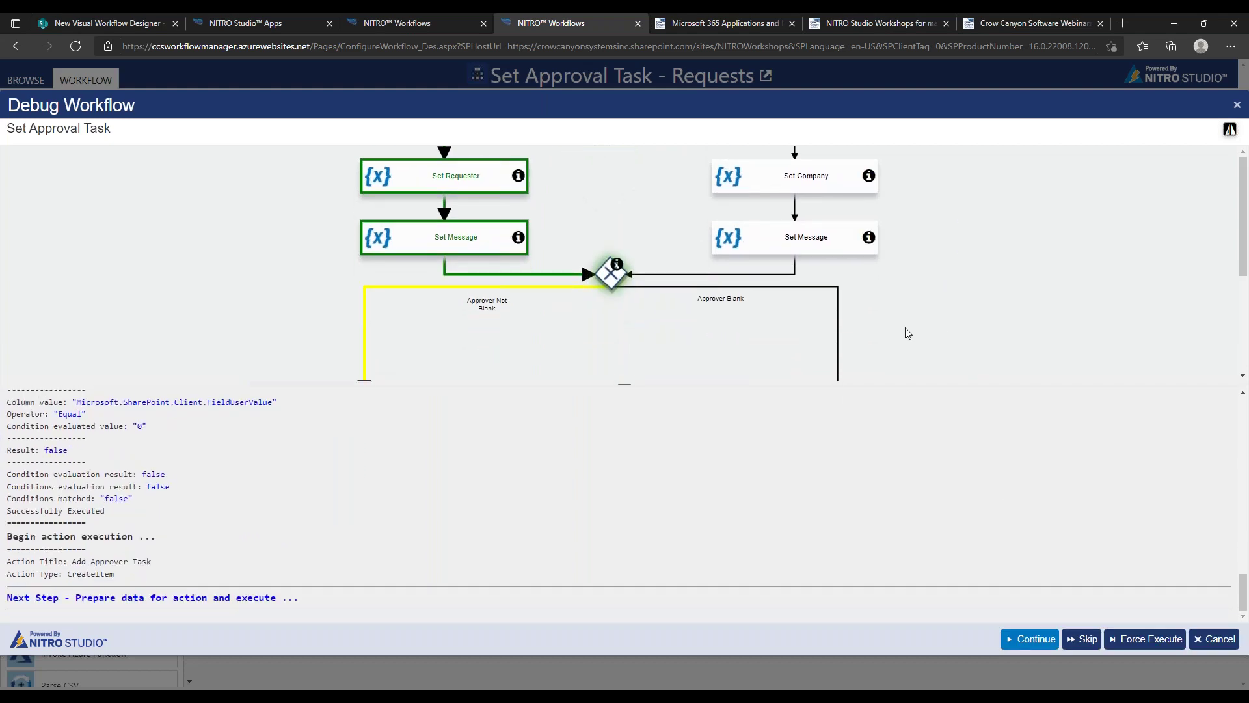
Pan to the approver branches, run Add Approver Task, and end the debug session
drag(904, 329, 969, 254)
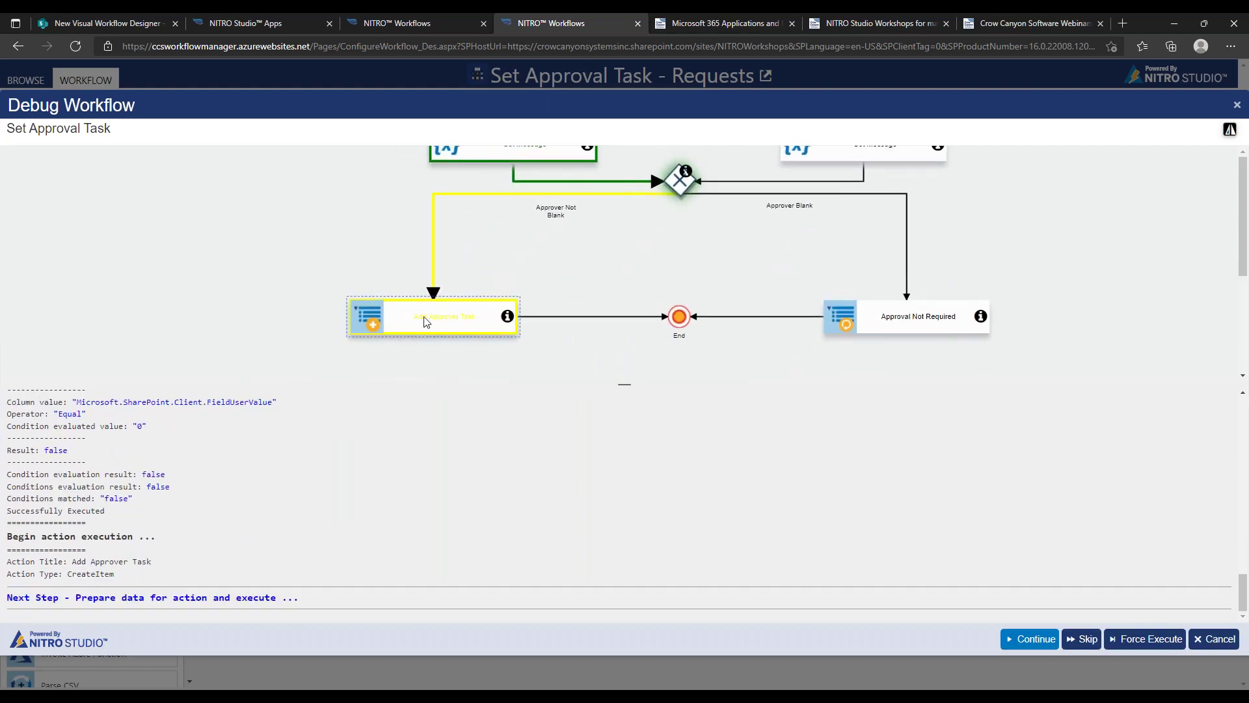
drag(923, 242, 948, 217)
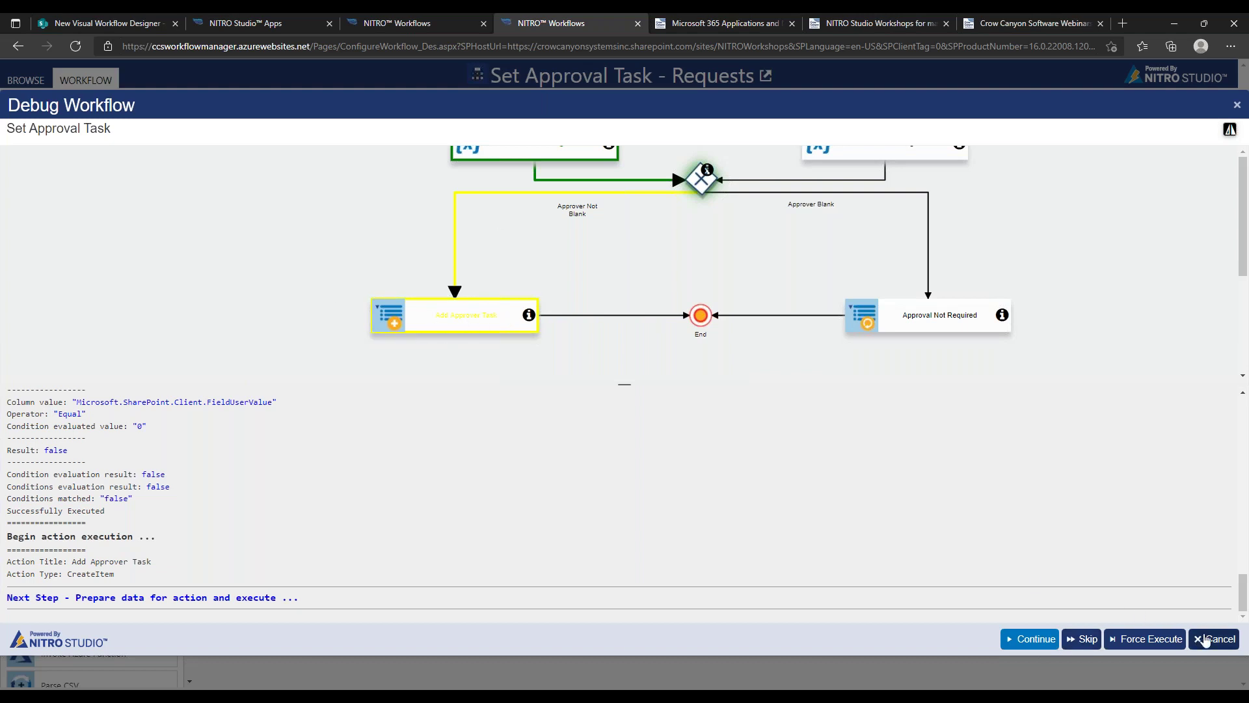
click(1047, 640)
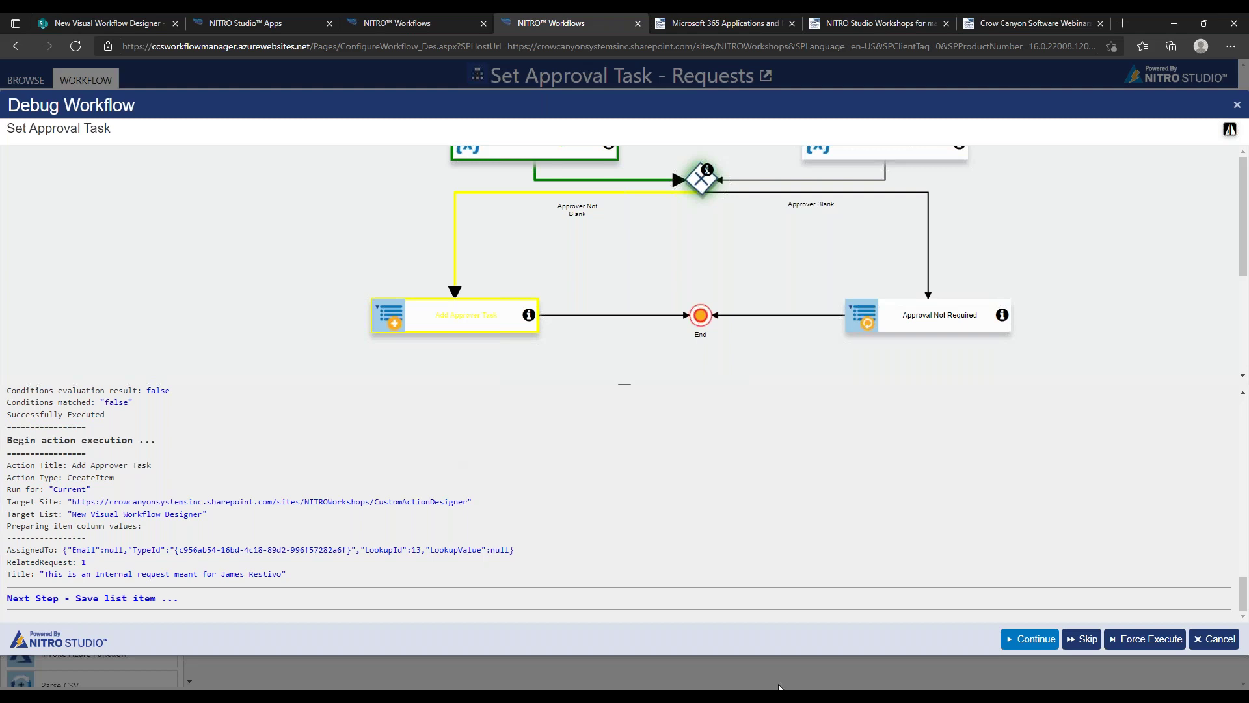
click(1212, 640)
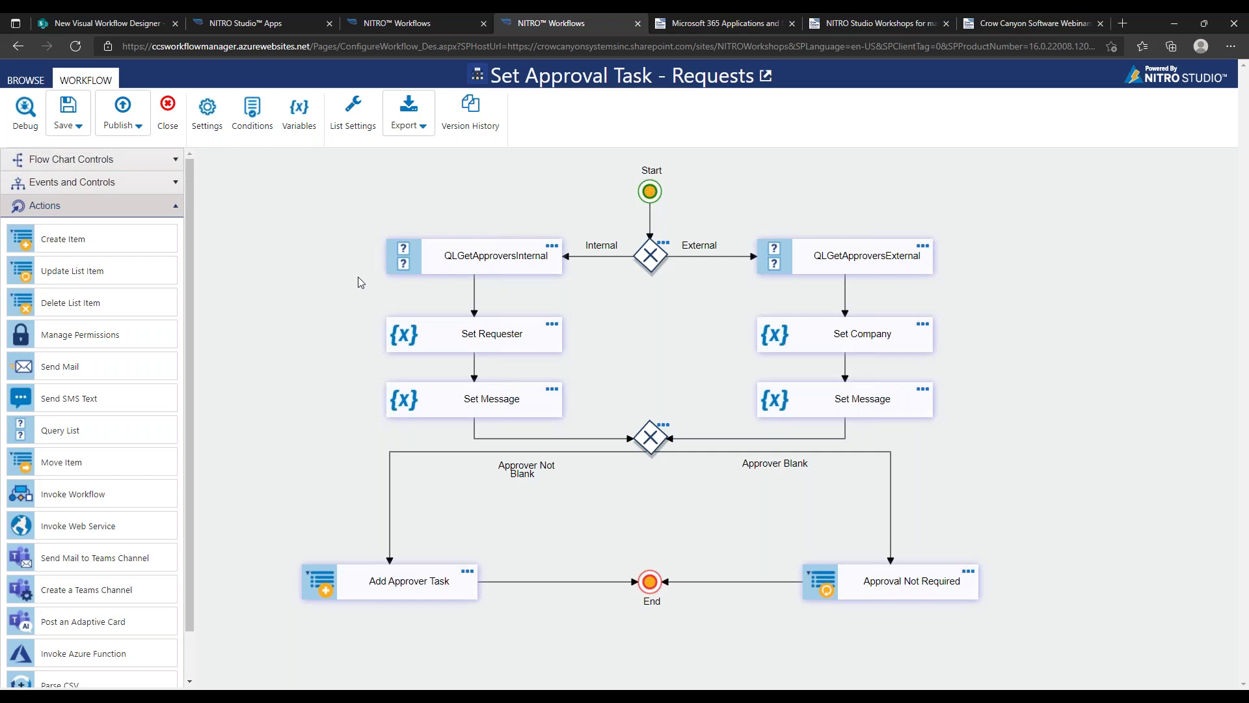
Start a new debug run on Request for Information, checking the item in the SharePoint list
click(26, 122)
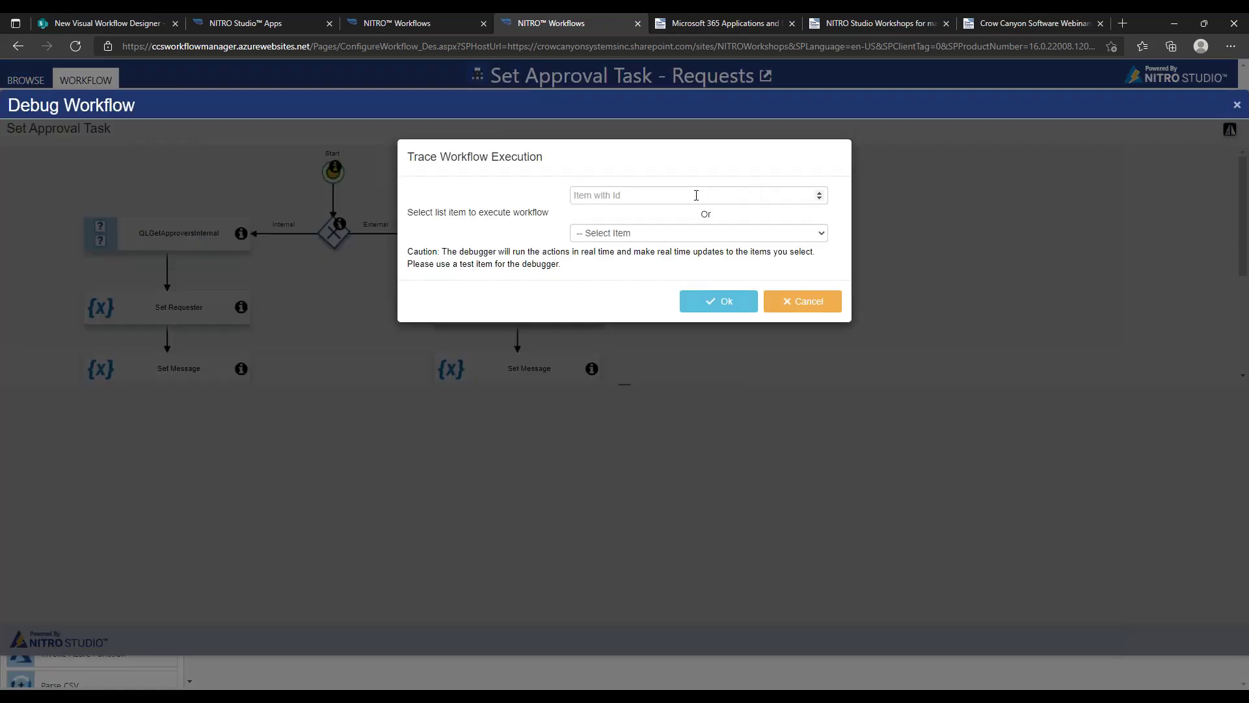
click(677, 233)
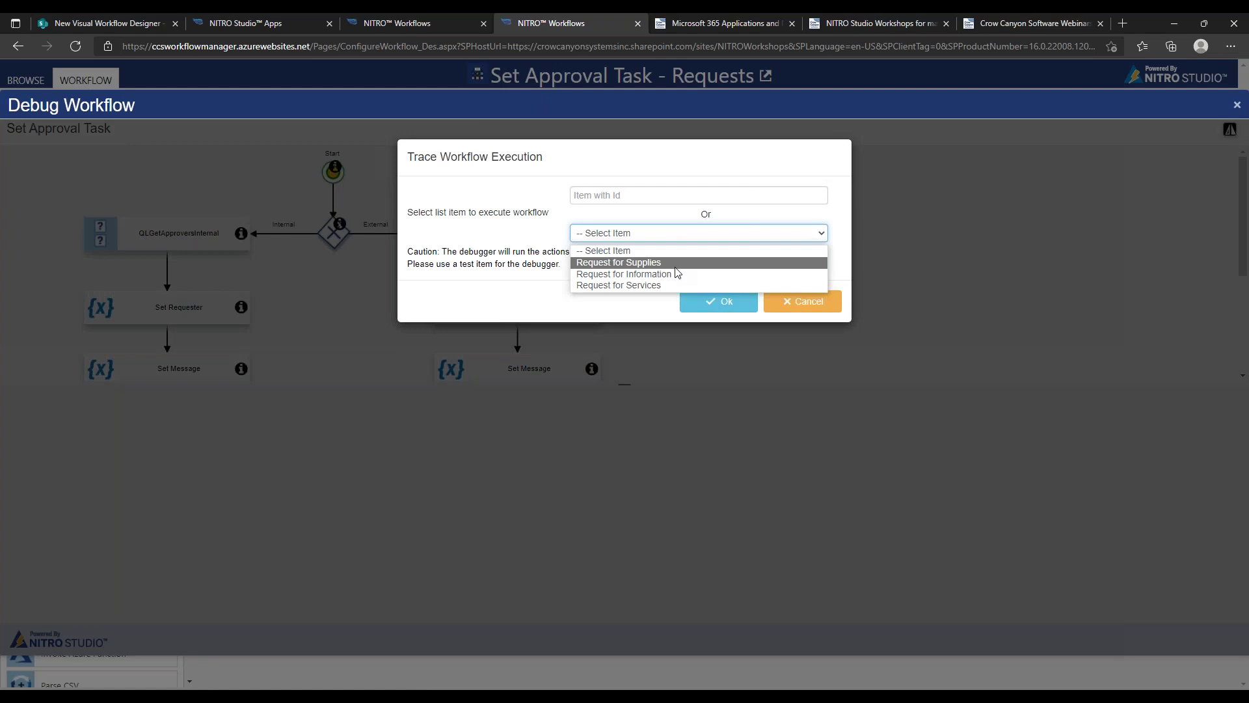
click(677, 274)
click(702, 304)
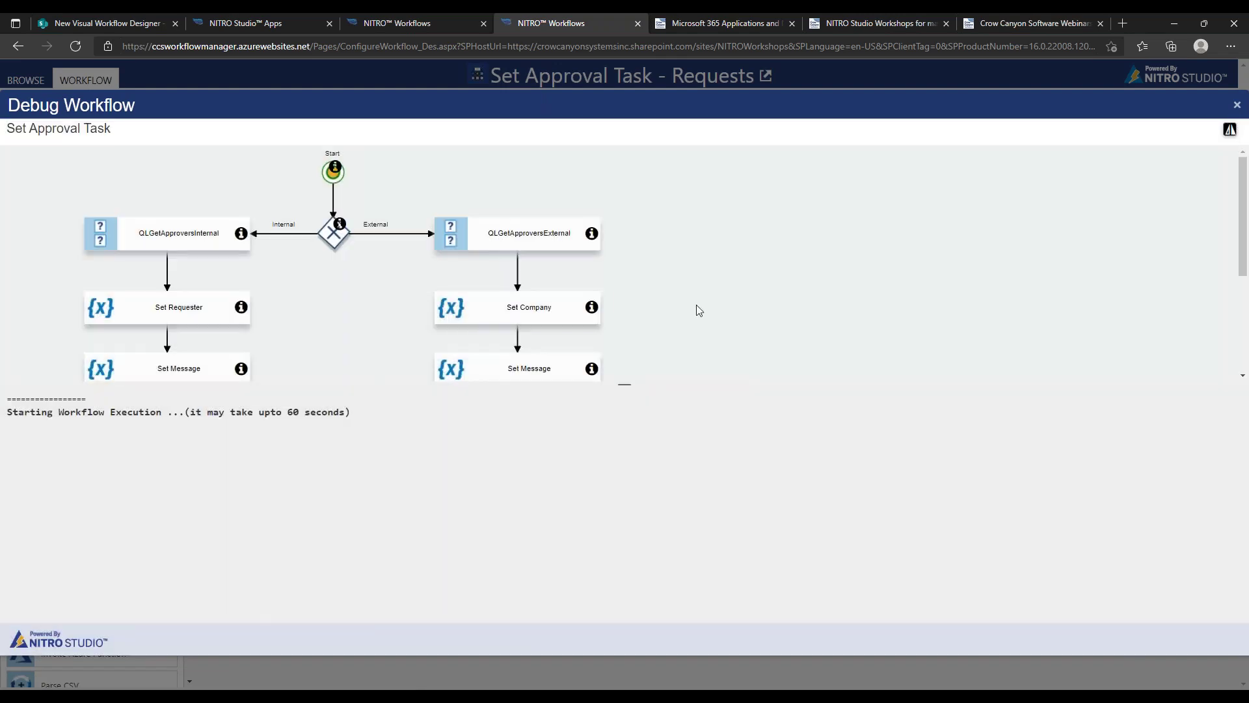
click(135, 22)
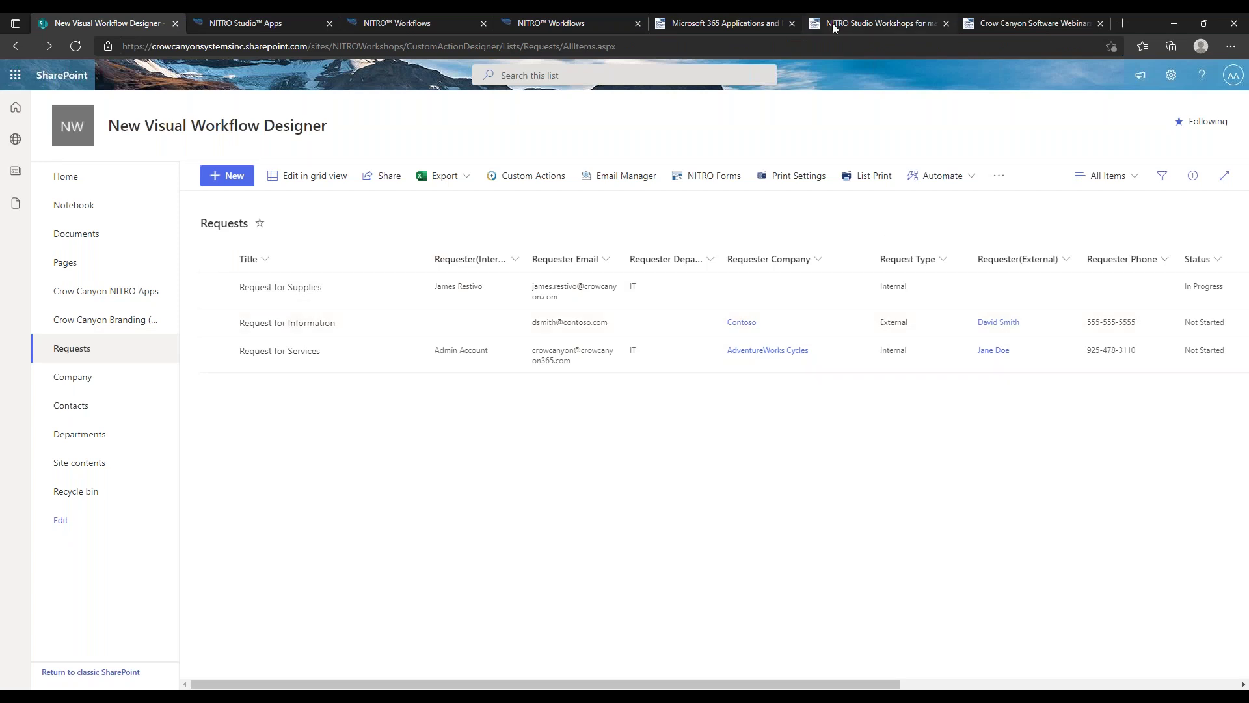
click(581, 25)
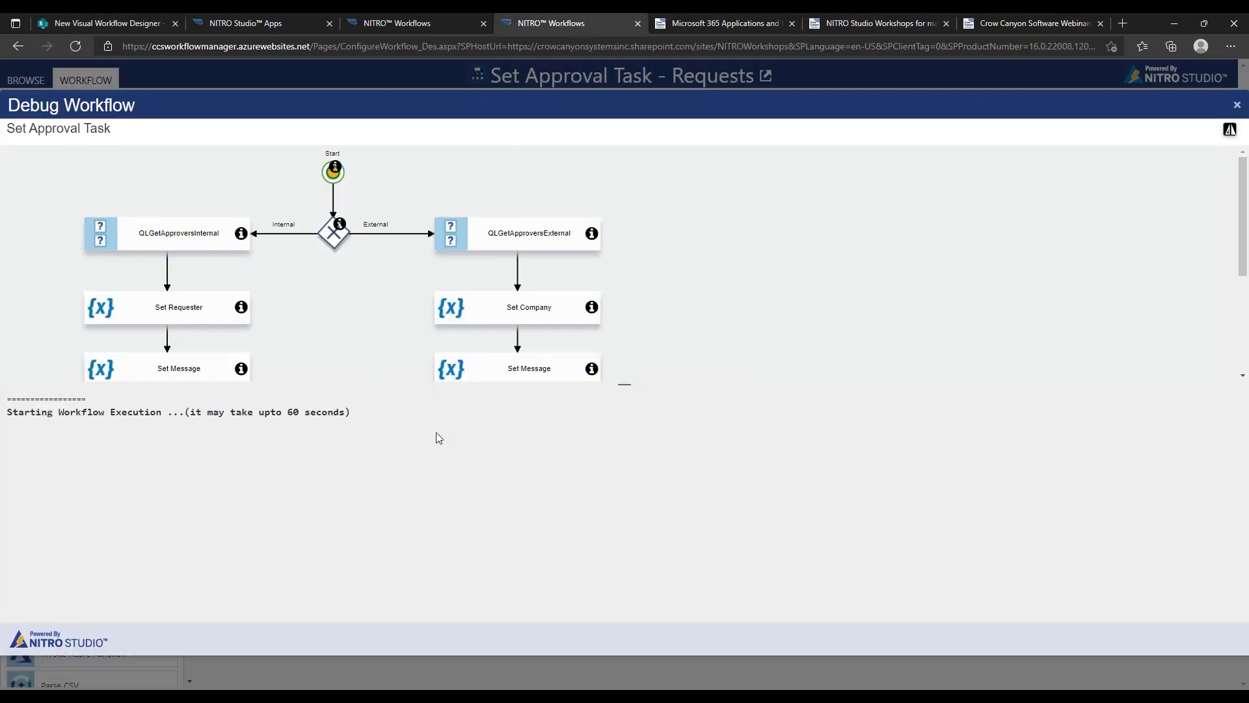
Run the request-type gateway, then skip the external lookup, Set Company, Set Message and approver check
drag(681, 244, 939, 217)
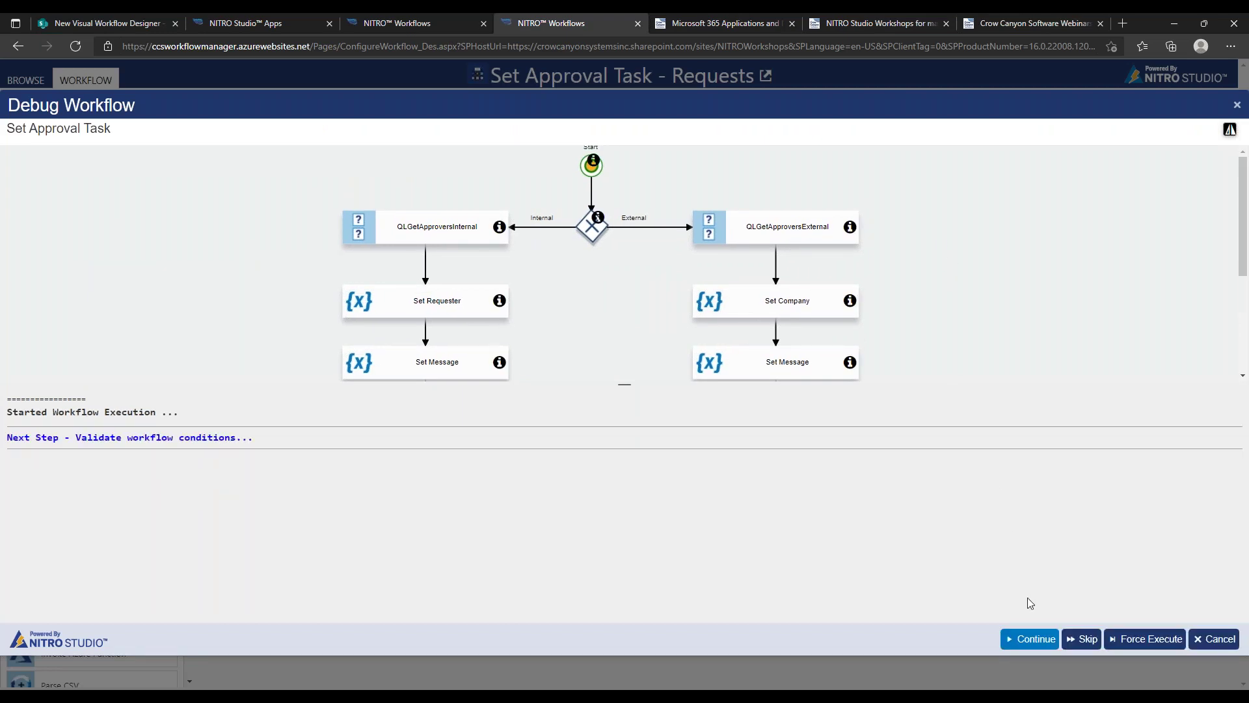
click(1030, 639)
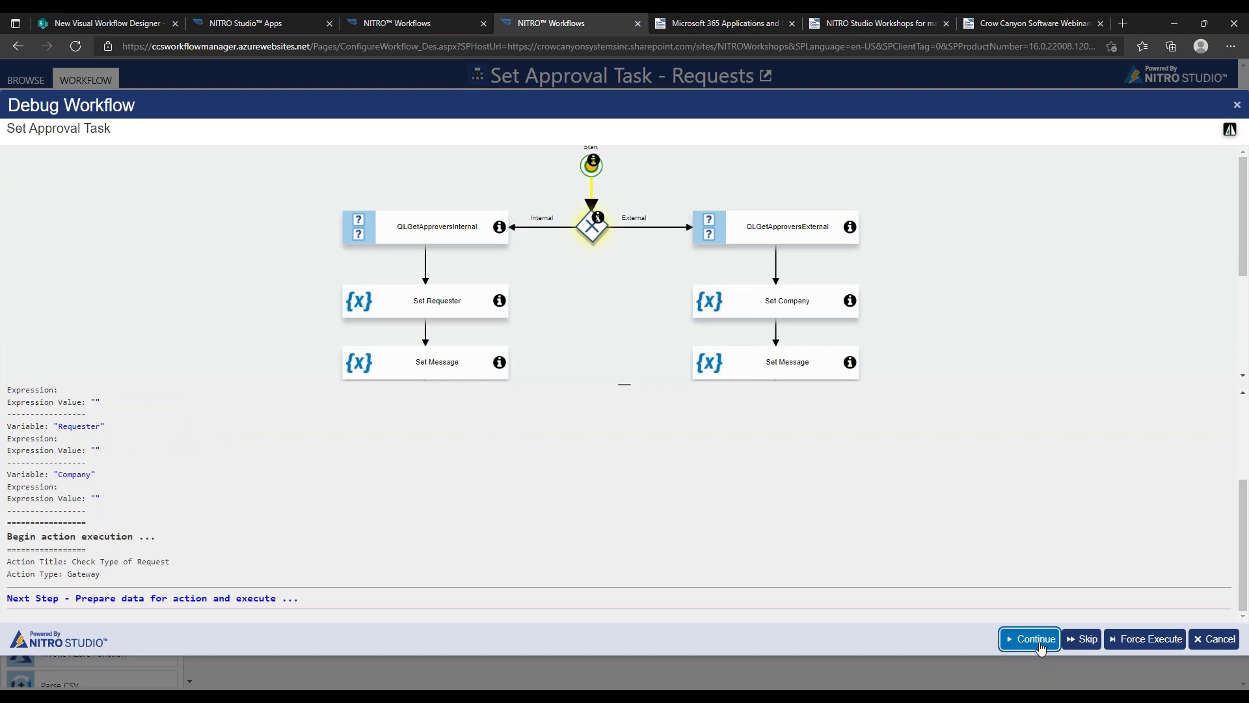
click(1030, 639)
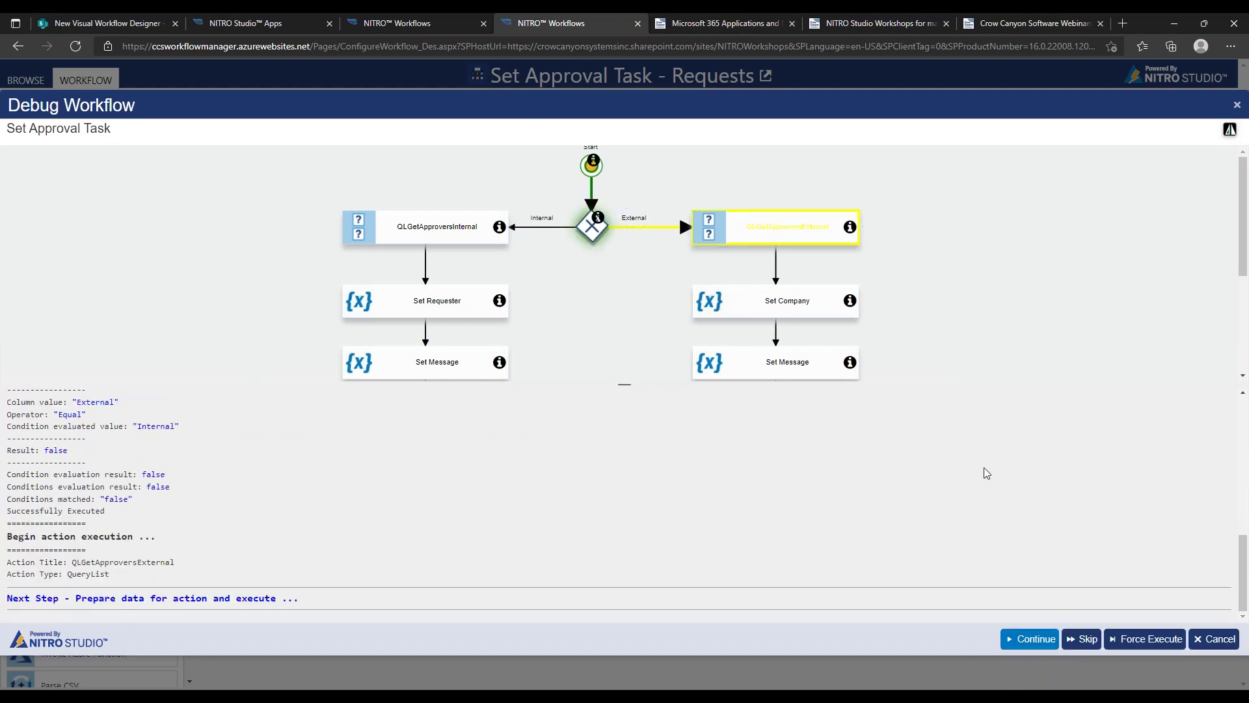
click(1041, 639)
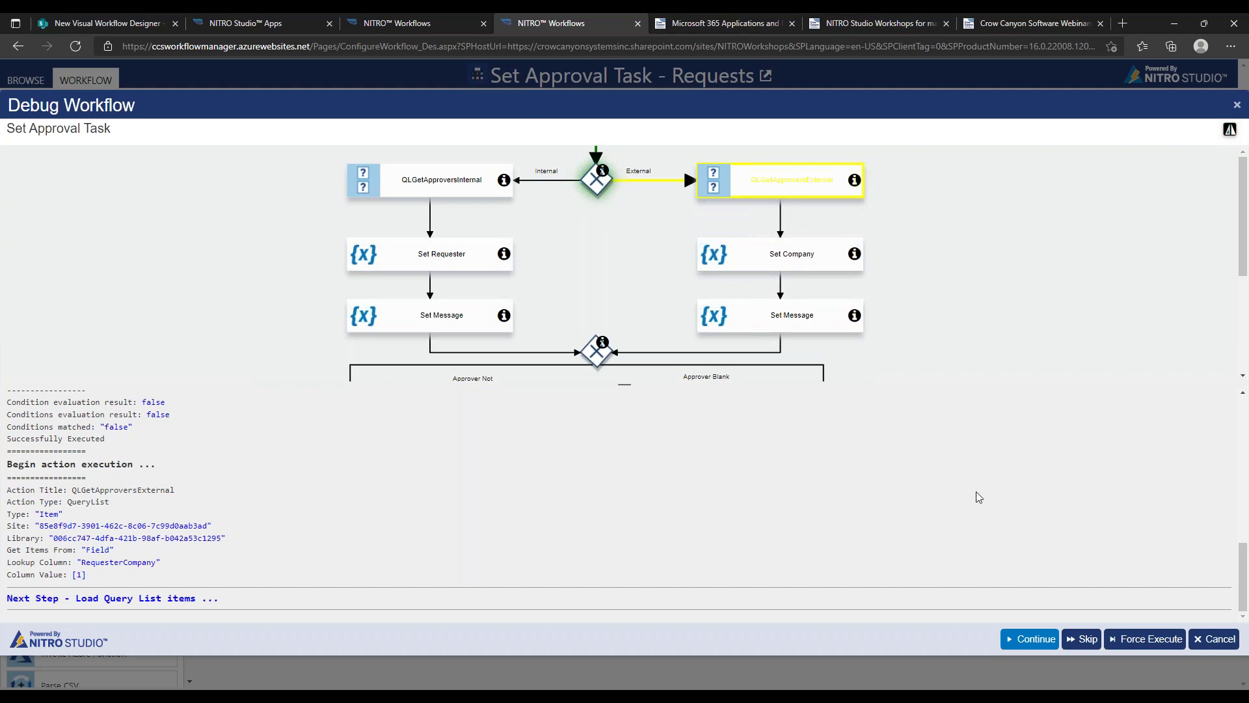
click(1081, 641)
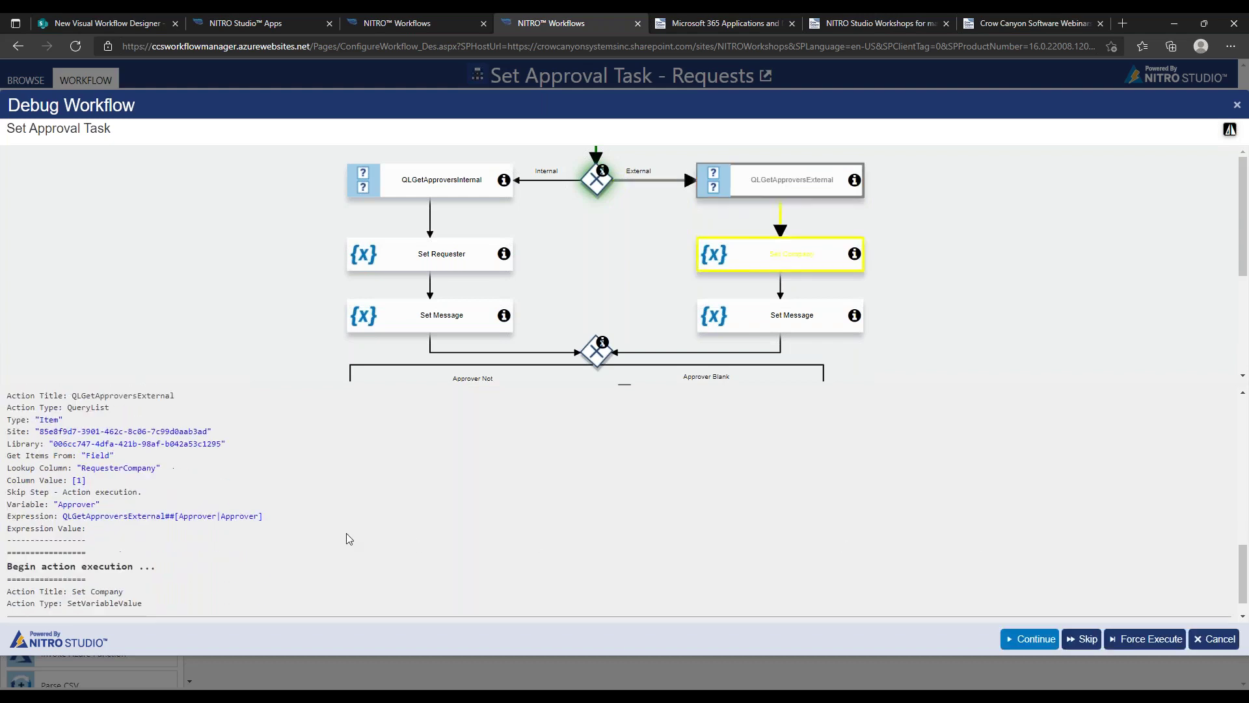
click(1081, 641)
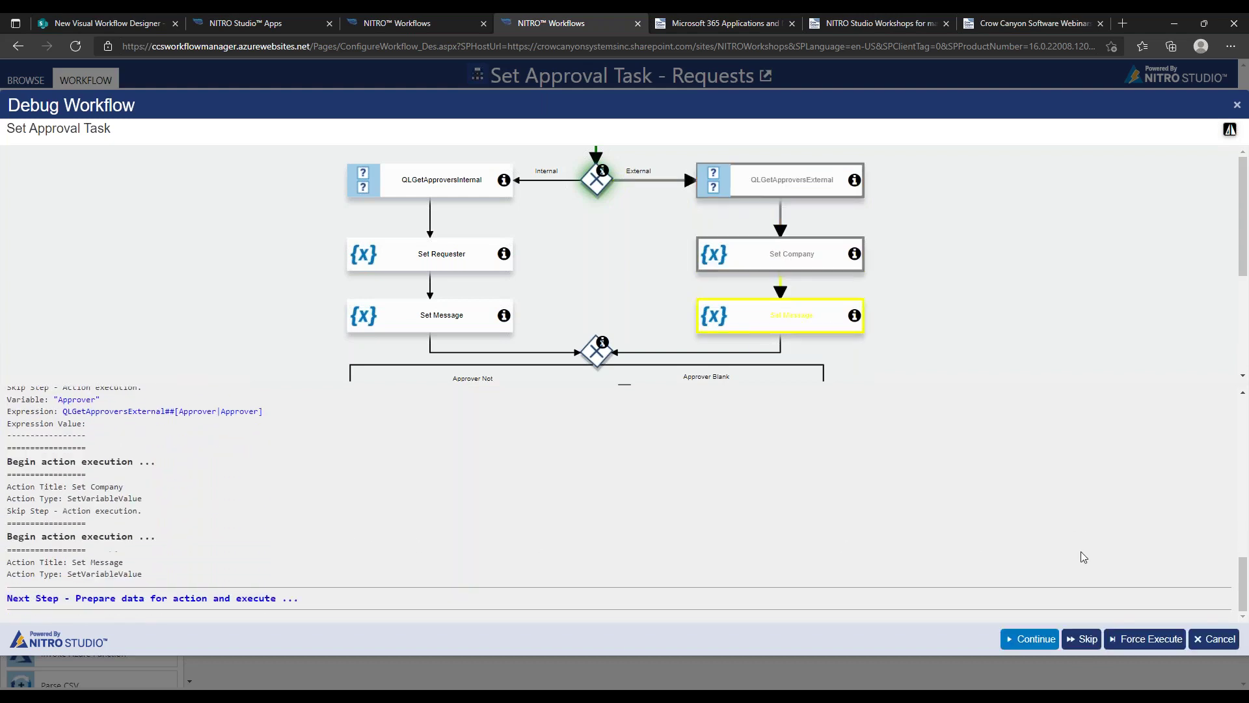
click(1085, 637)
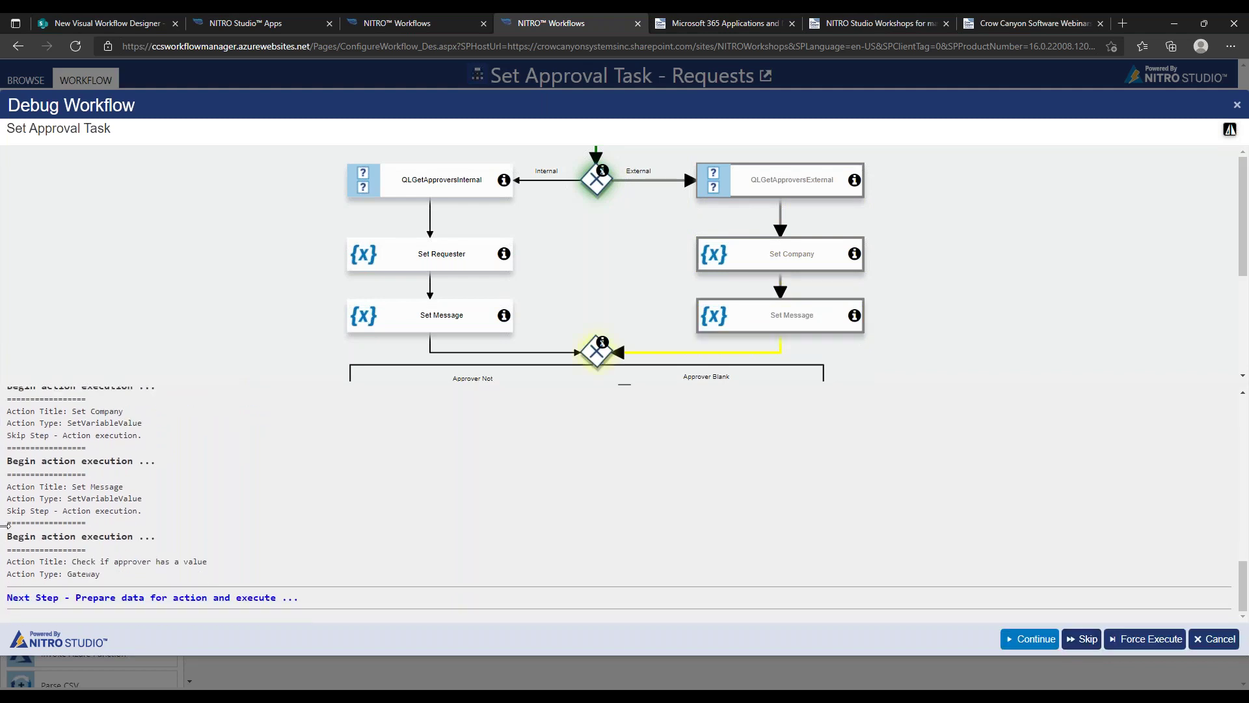
click(1083, 638)
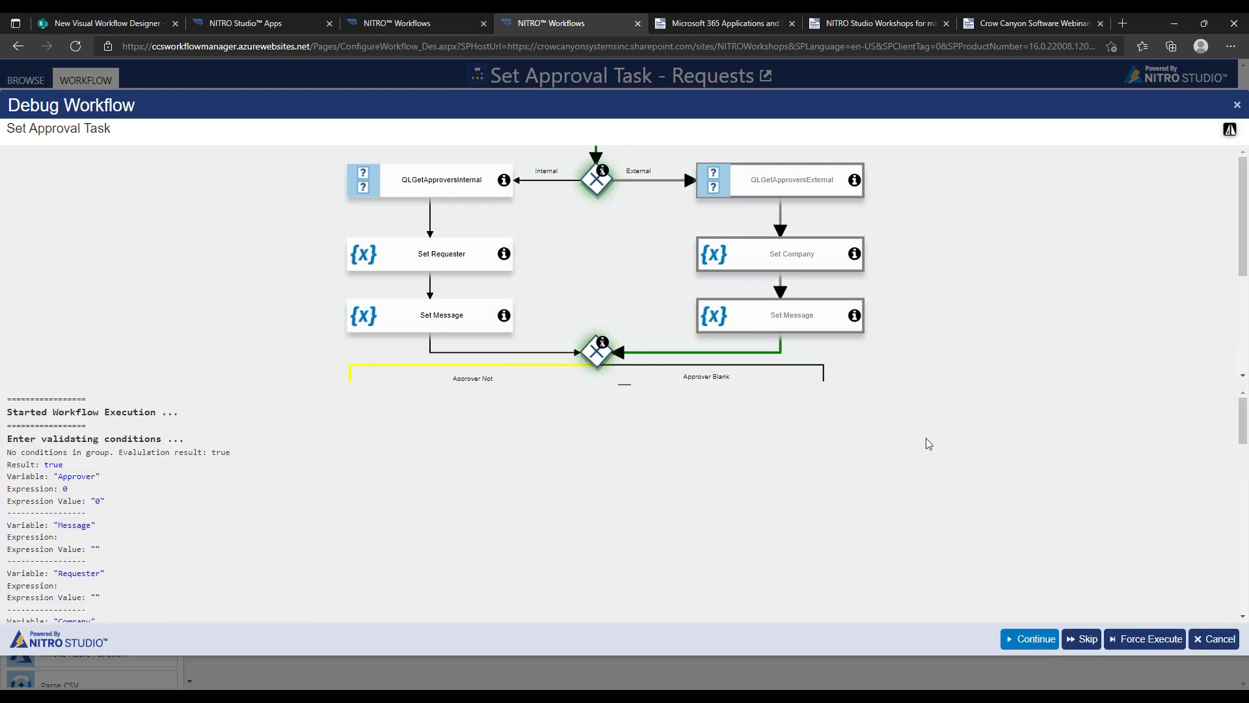
Pan to view the approver task and End, then stop debugging
drag(974, 286, 1003, 205)
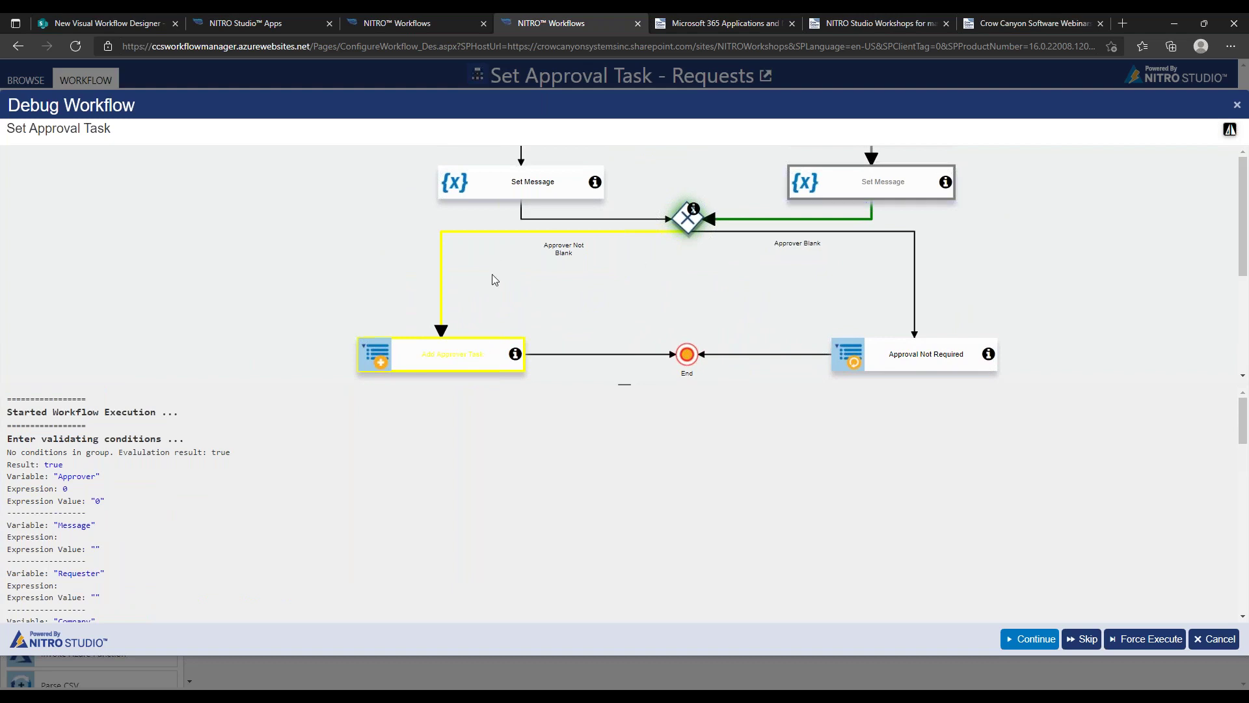
drag(1088, 192, 1017, 310)
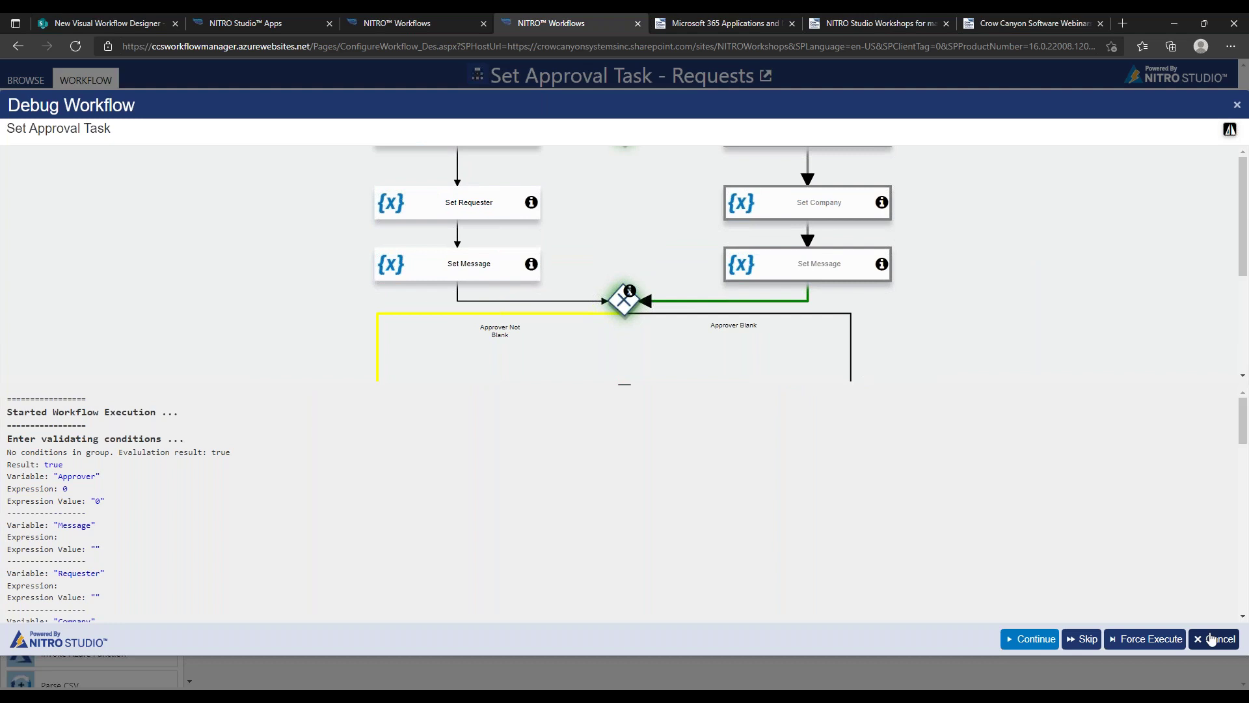
click(1212, 639)
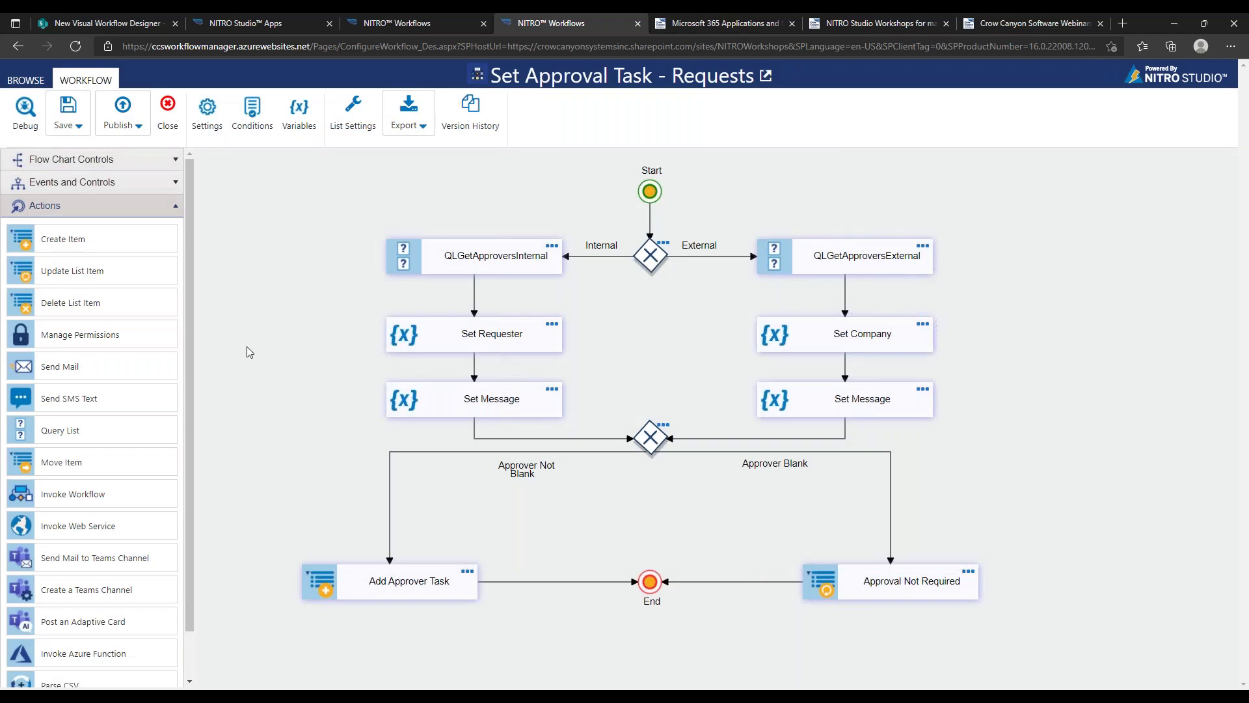
Make room below Add Approver Task and place a Send Mail action there
drag(247, 346, 267, 342)
drag(264, 291, 260, 250)
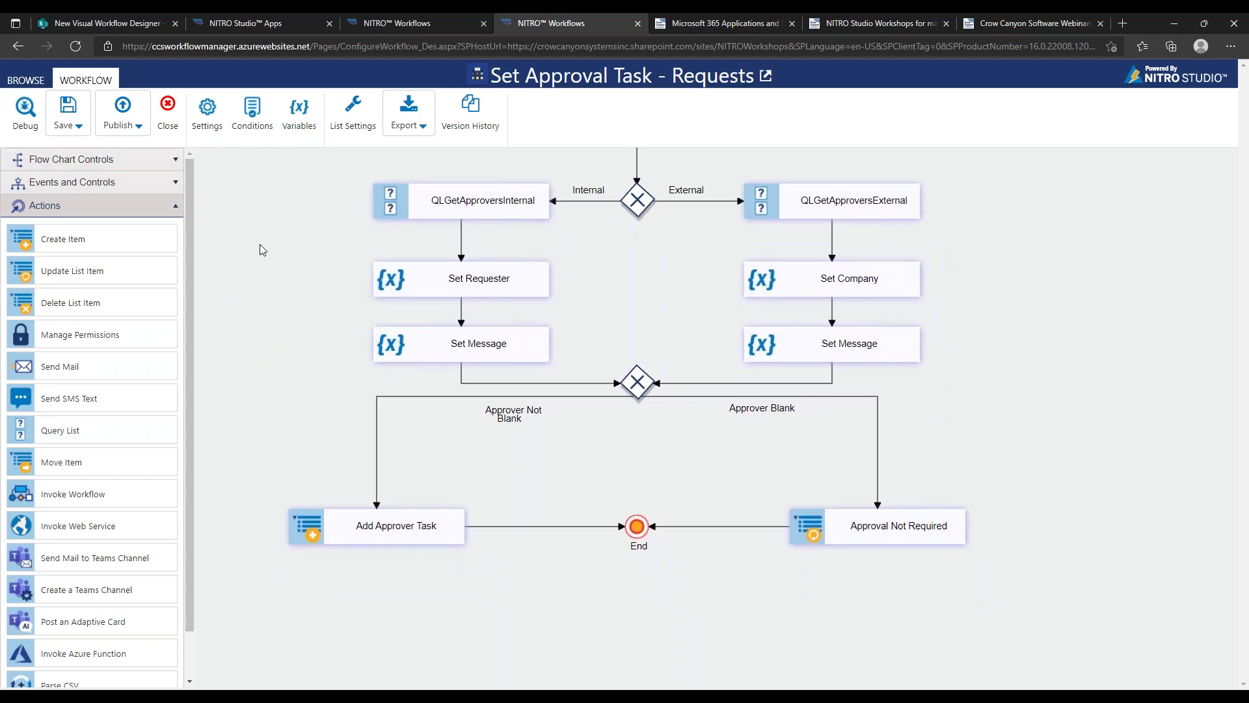
drag(421, 530, 401, 459)
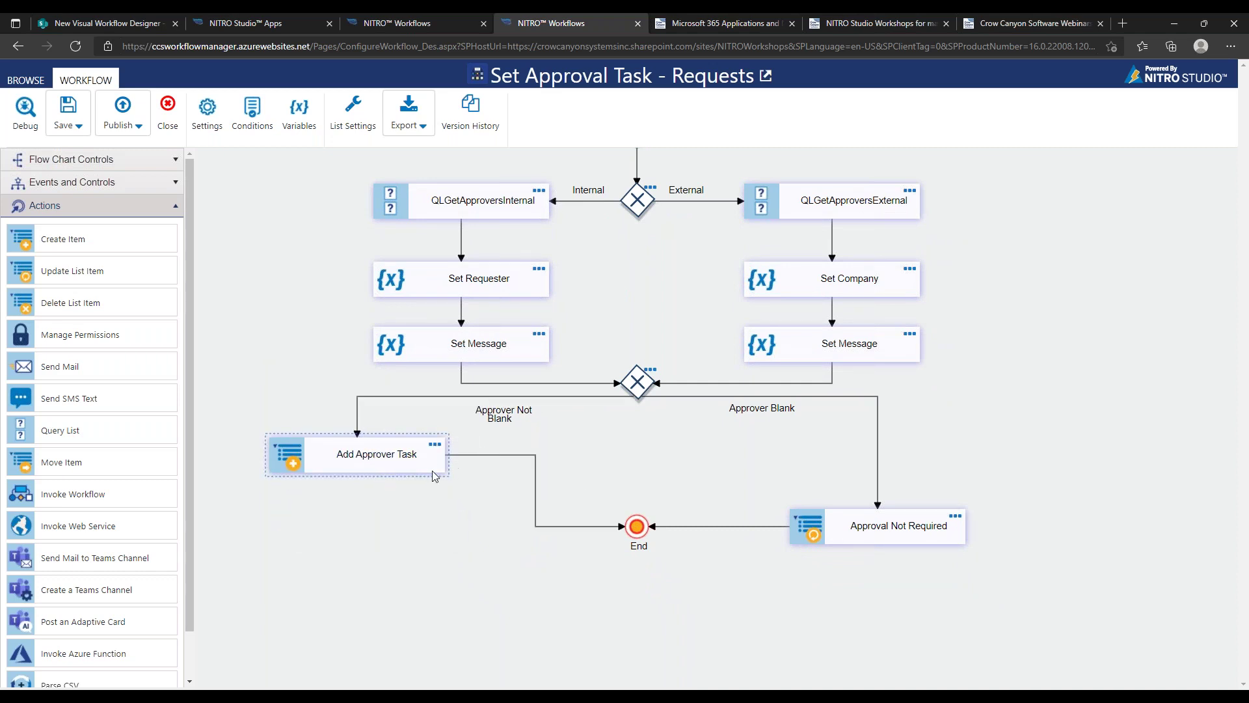
drag(103, 376, 399, 535)
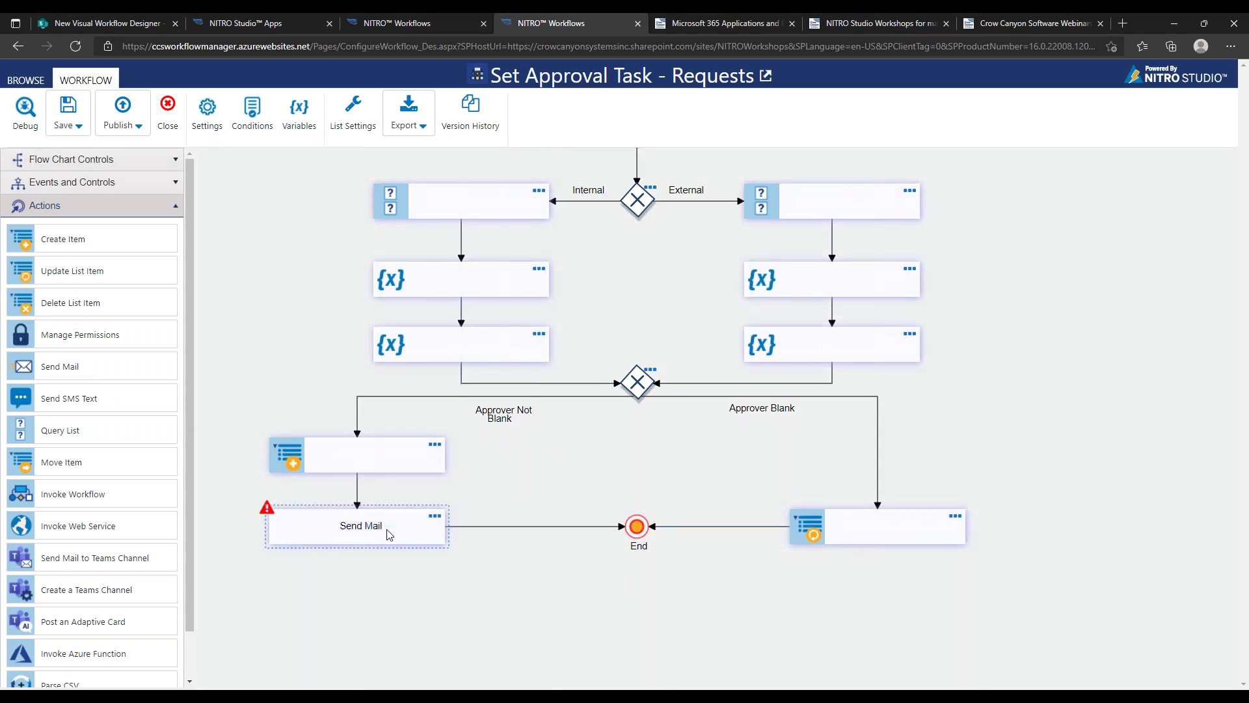
Place a Send Mail below Approval Not Required and delete its stray connector
drag(890, 529, 887, 450)
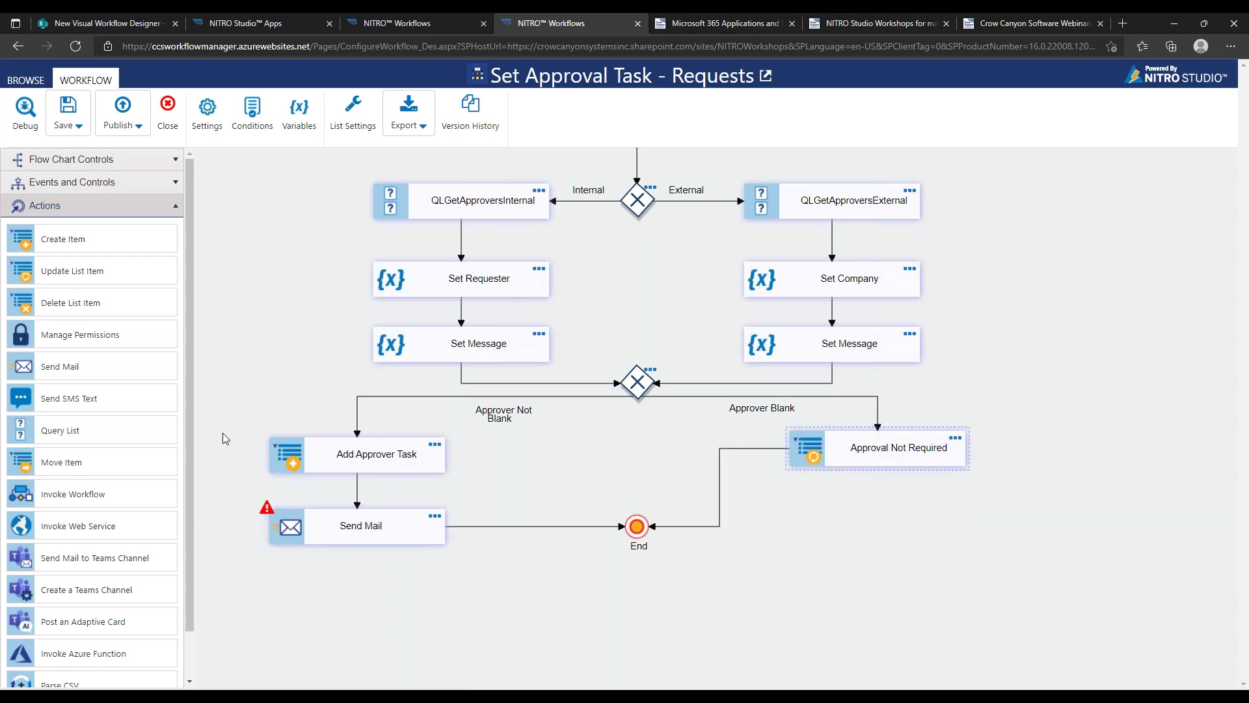
drag(100, 364, 857, 494)
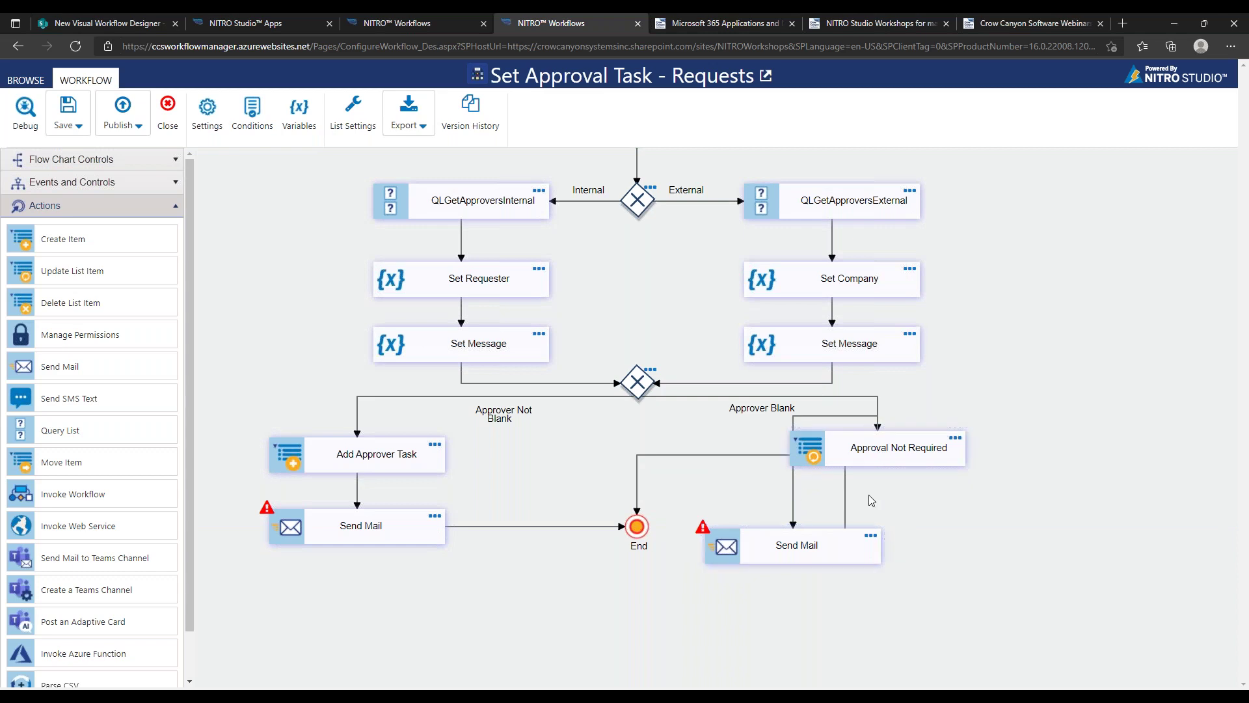
click(880, 495)
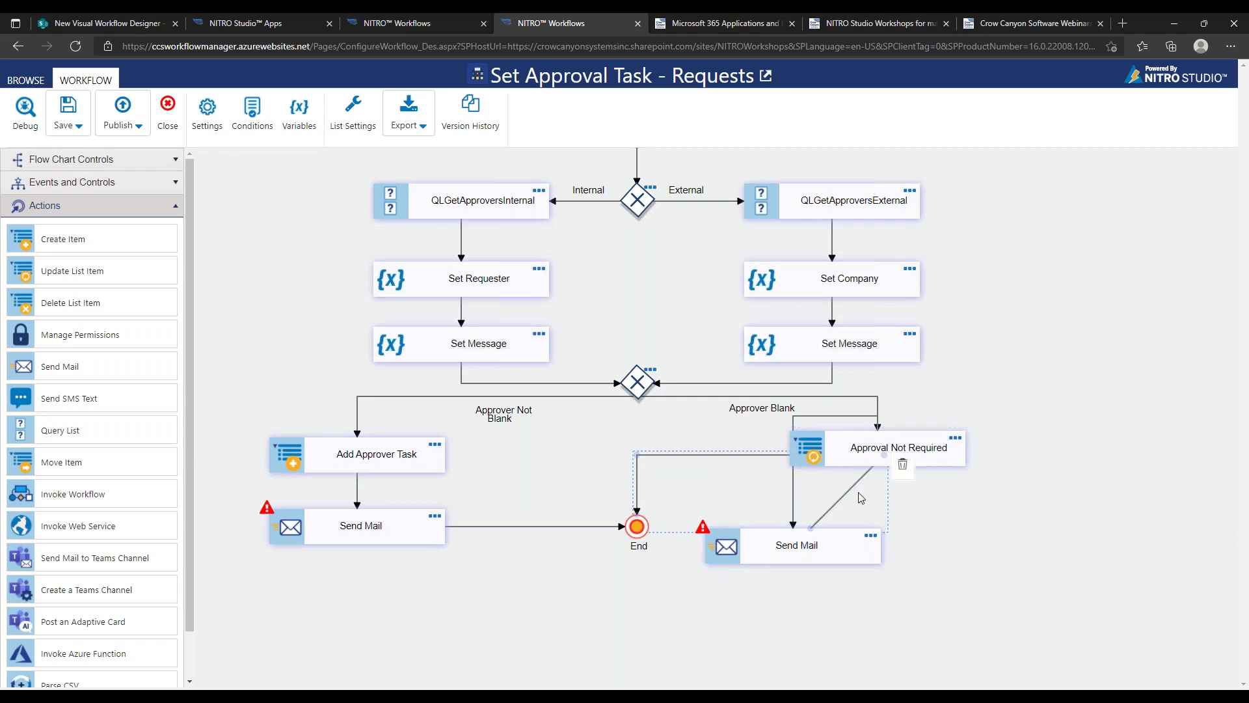
key(Delete)
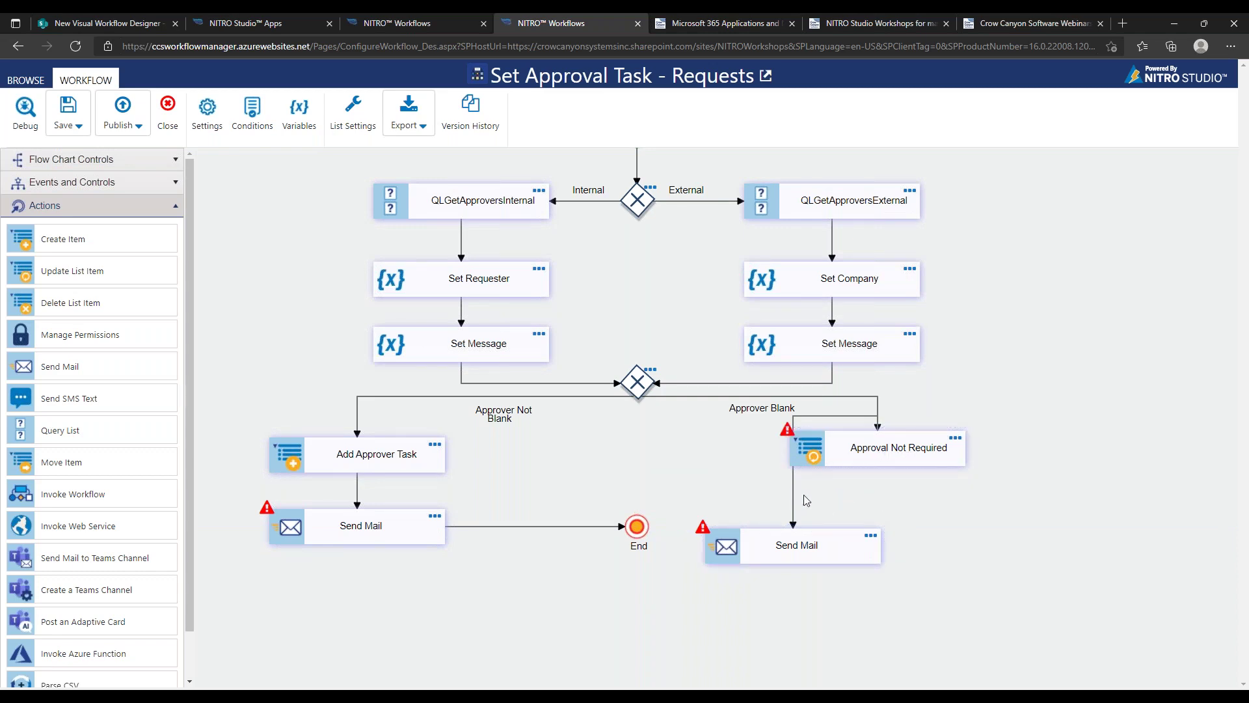
Reroute the right branch into a clean elbow, reposition its Send Mail, and connect it to End
drag(830, 415, 943, 586)
drag(831, 552, 807, 531)
right_click(794, 532)
key(Escape)
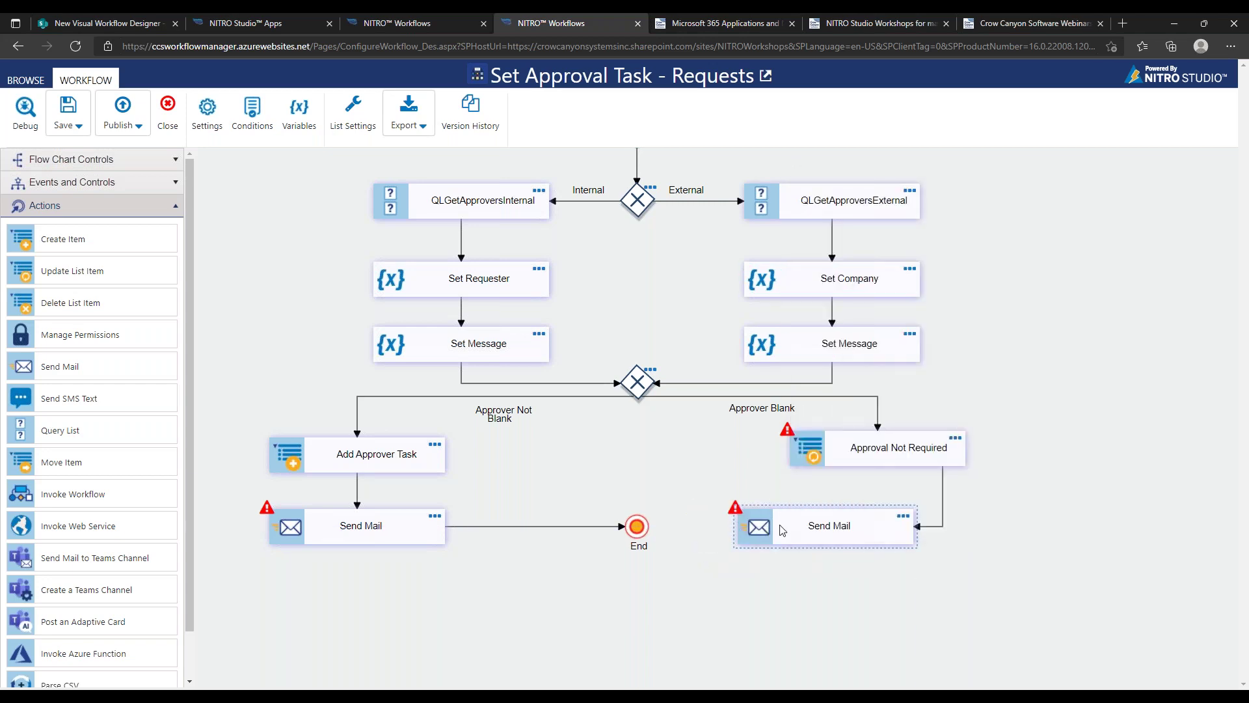
click(784, 530)
scroll(1025, 479, down, 2)
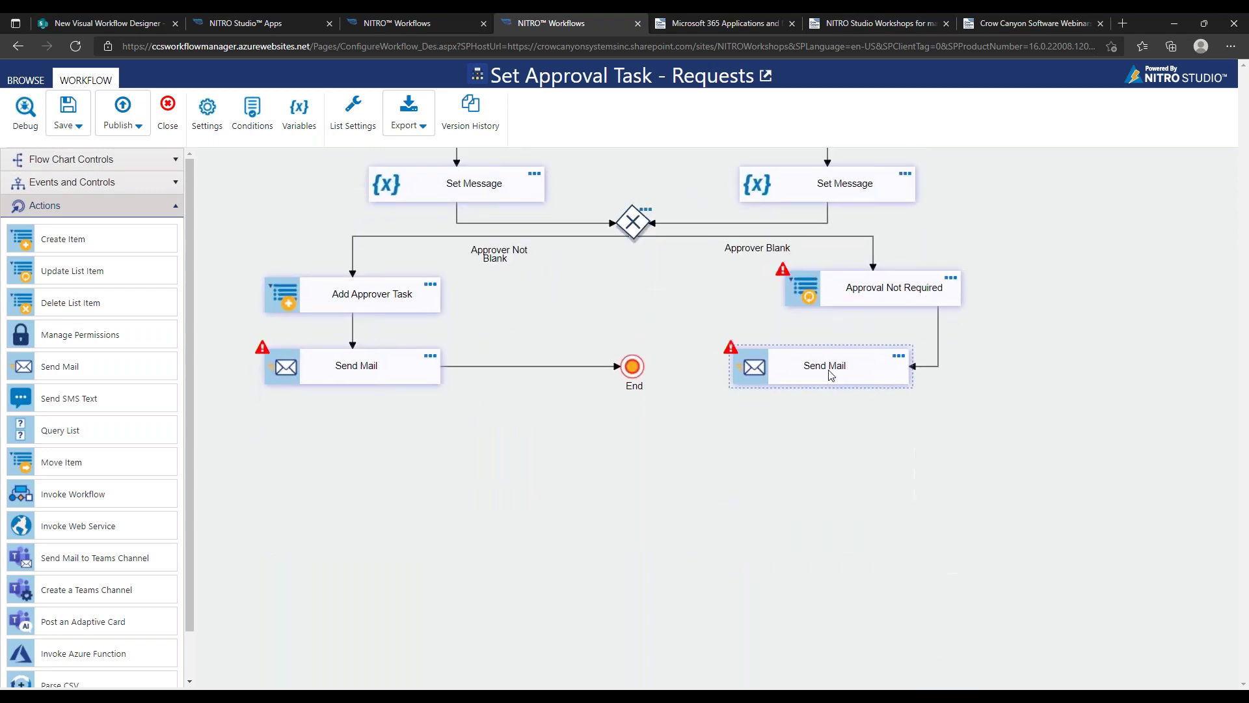
drag(927, 641, 637, 376)
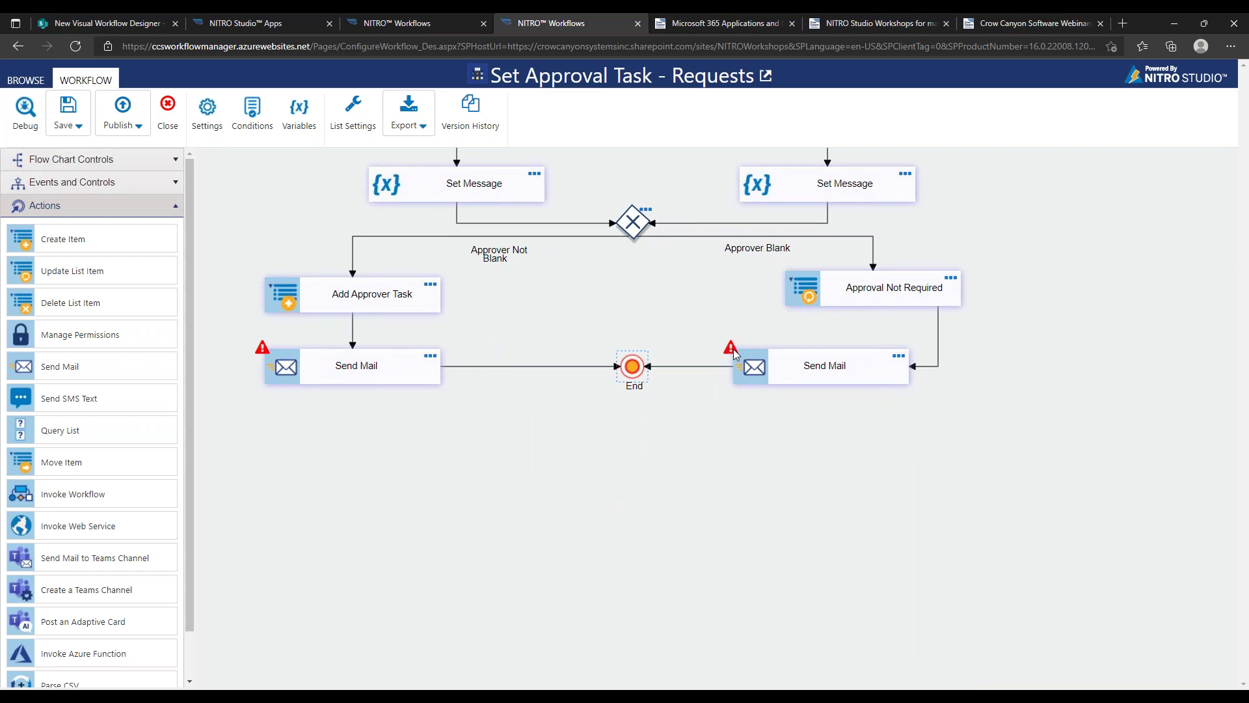
mouse_move(730, 351)
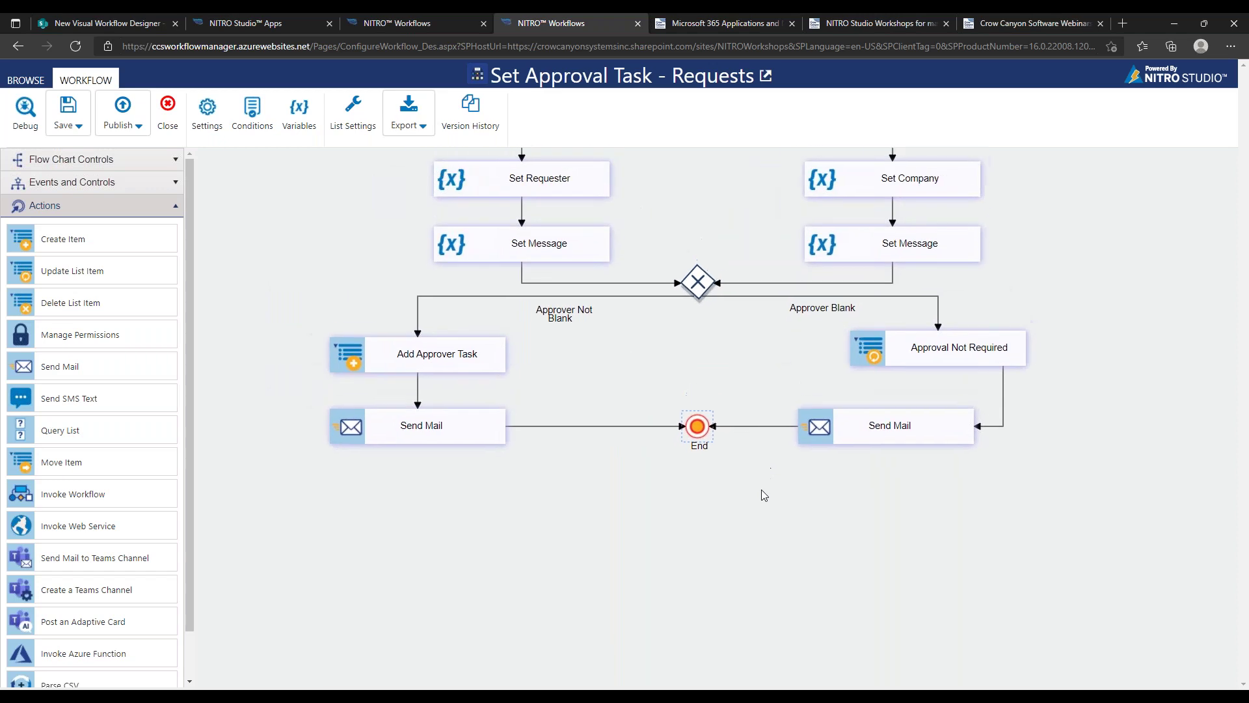
drag(764, 496, 761, 624)
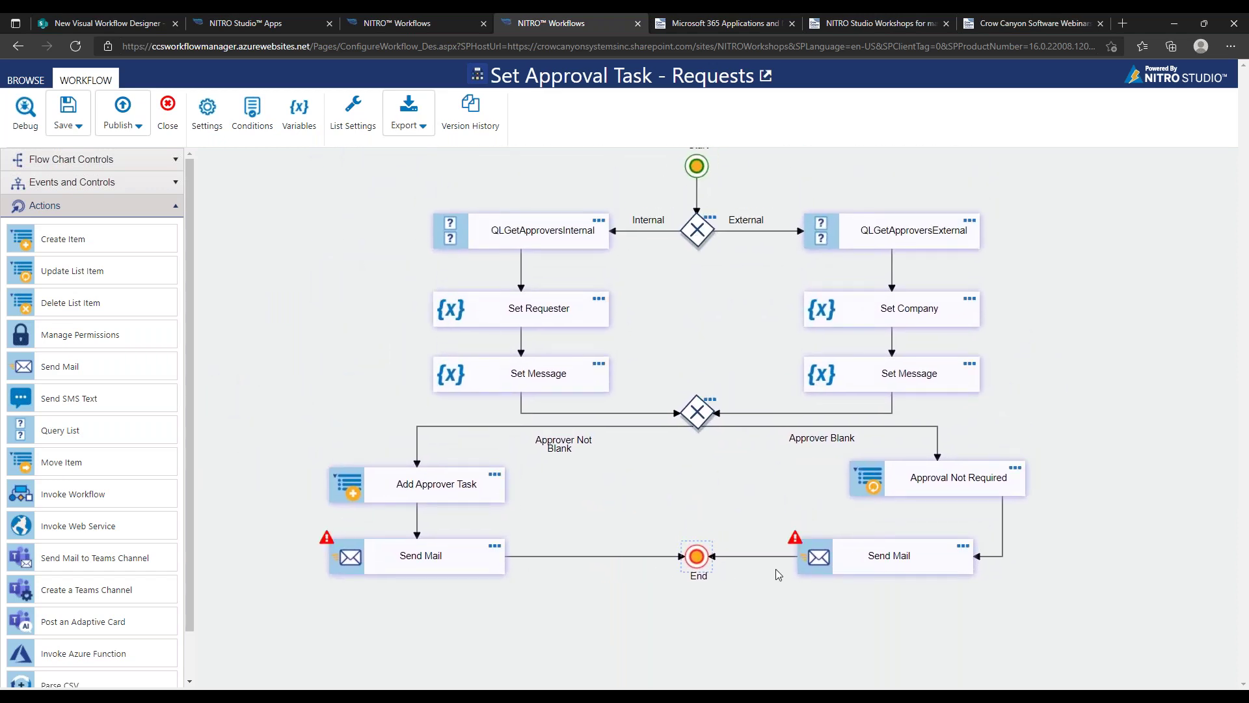
scroll(776, 570, down, 5)
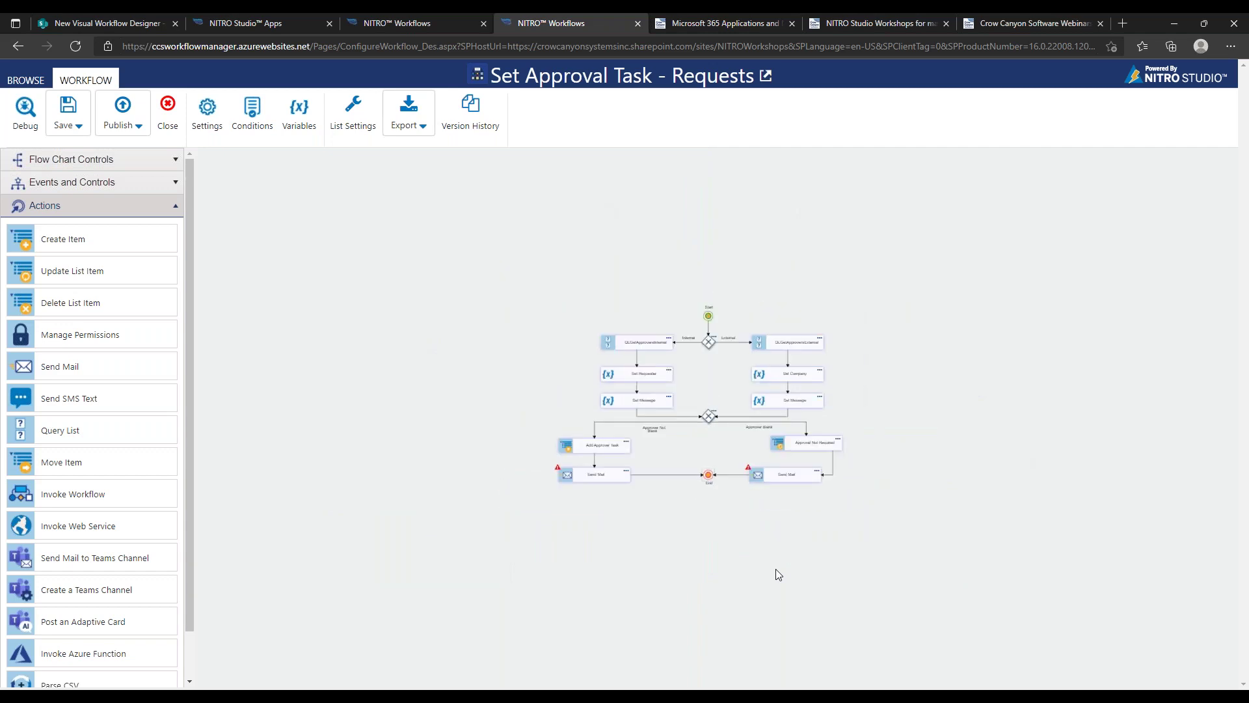
drag(629, 324, 282, 187)
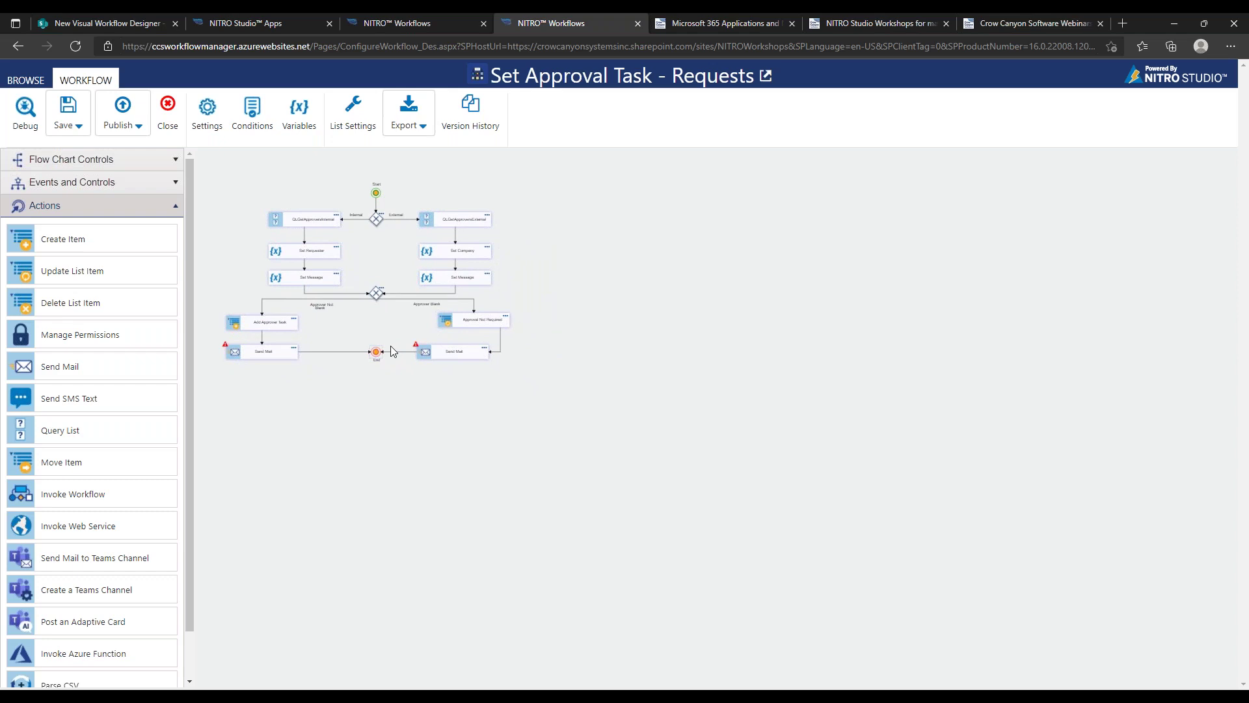
scroll(393, 351, up, 3)
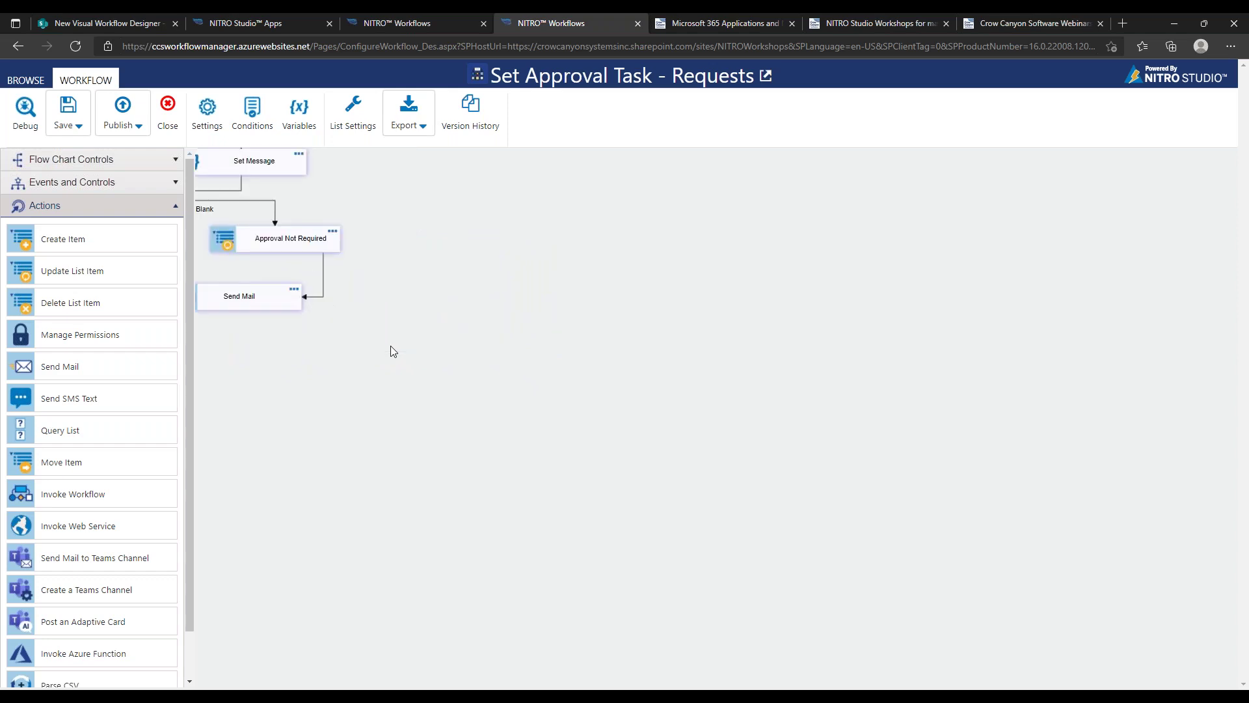
drag(390, 346, 802, 465)
scroll(872, 526, up, 5)
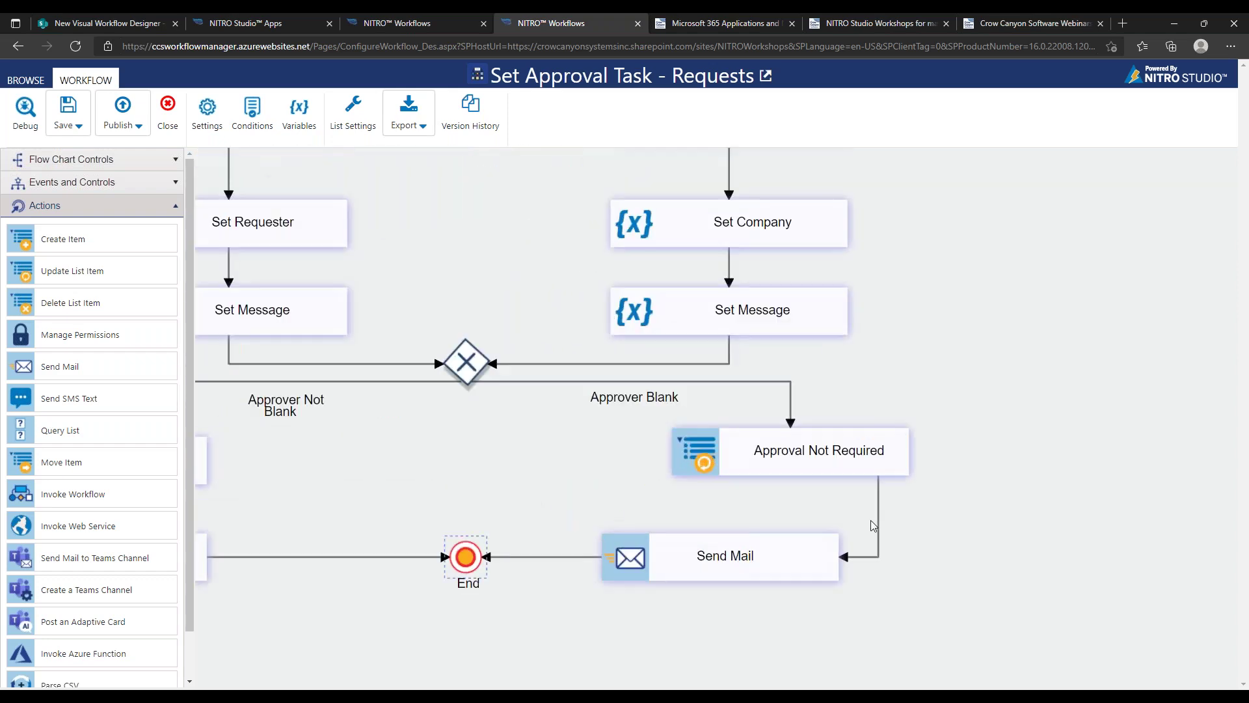
drag(530, 446, 623, 454)
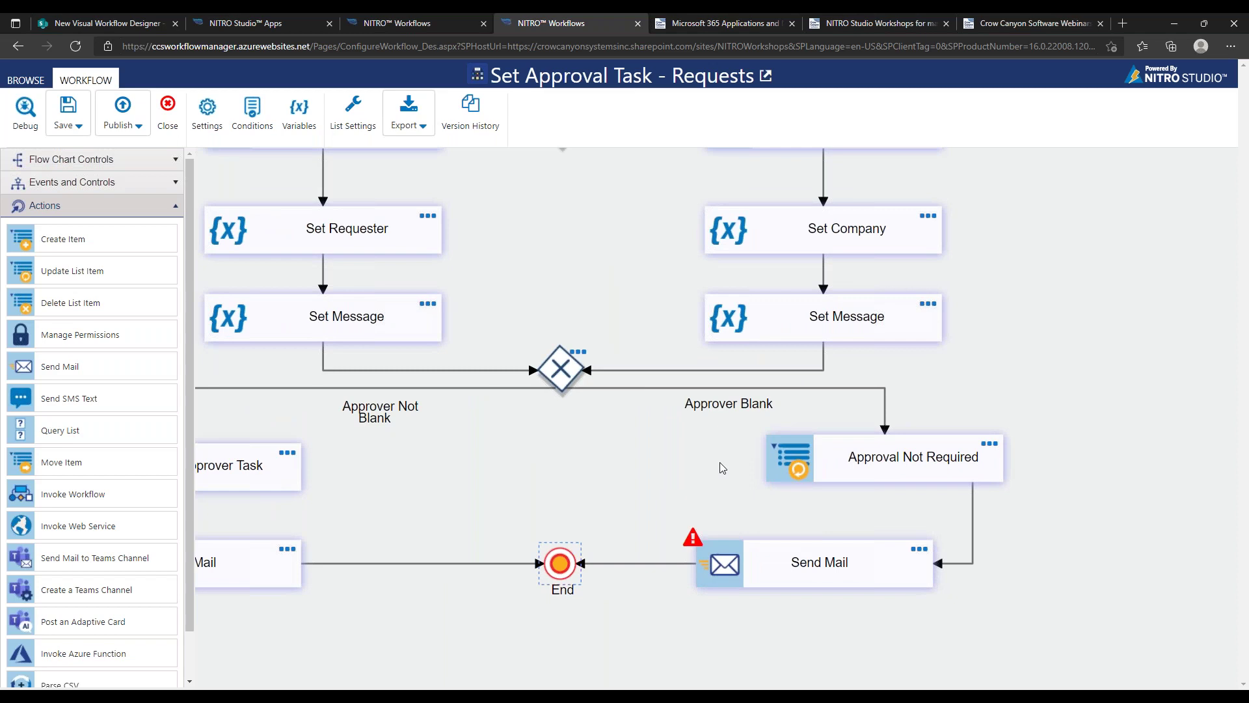
scroll(719, 462, up, 1)
scroll(719, 462, down, 3)
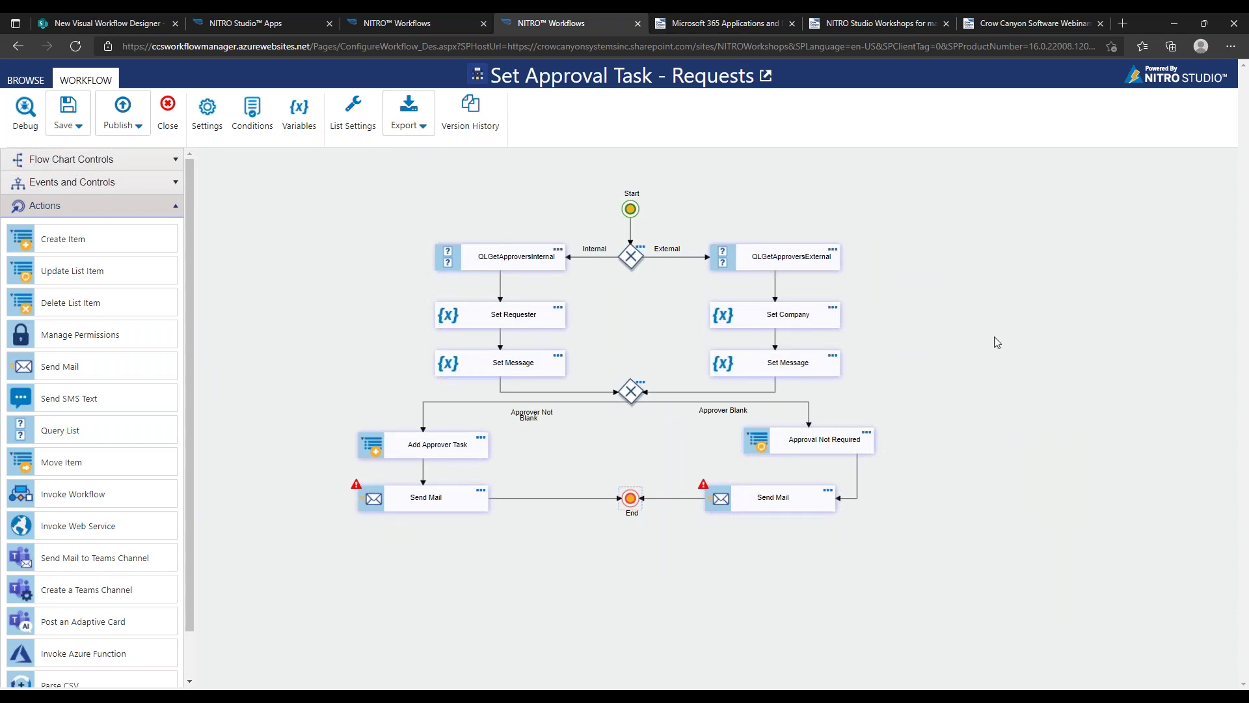
scroll(994, 337, up, 2)
drag(1016, 347, 1042, 411)
drag(308, 360, 343, 356)
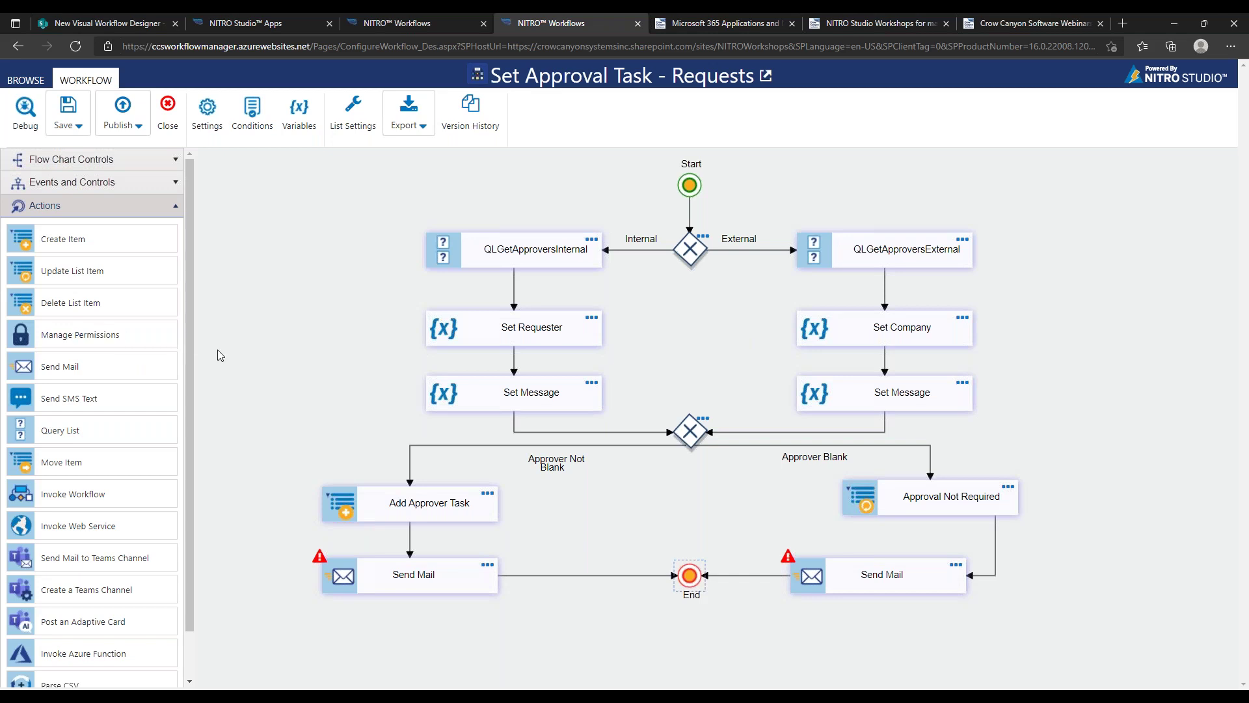
drag(192, 365, 196, 457)
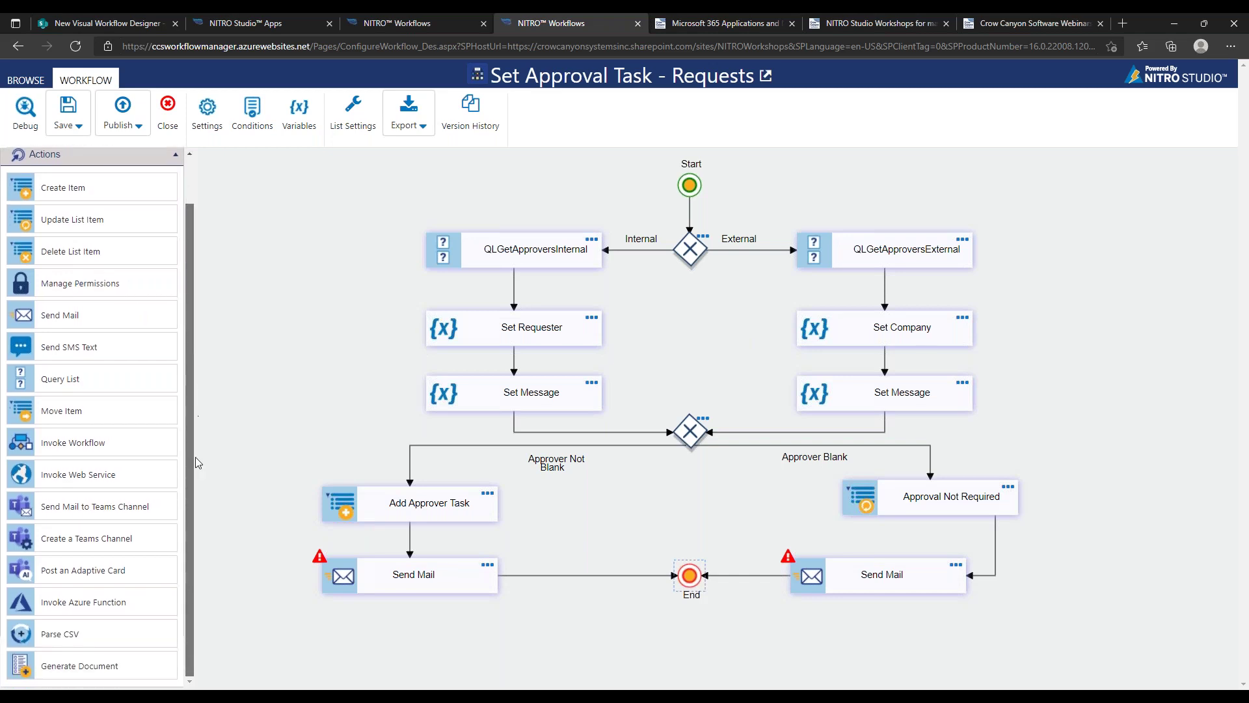
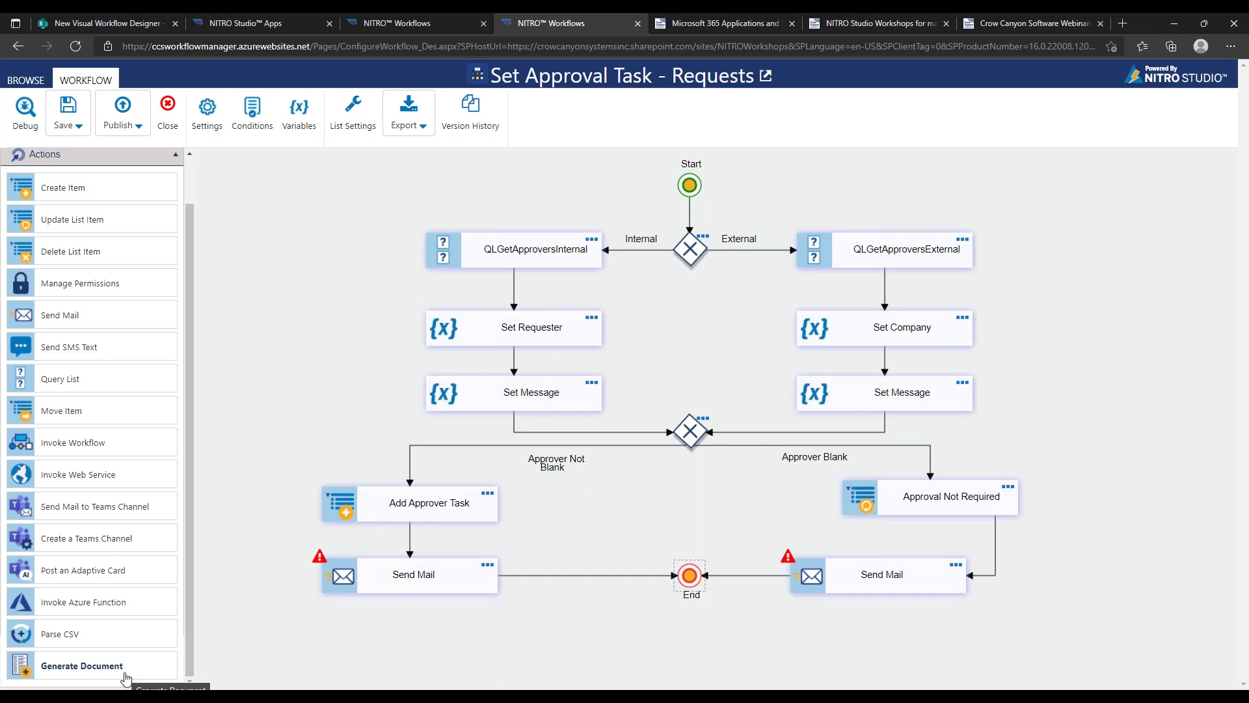
Insert a Generate Document action above End and bring up its settings dialog
drag(126, 675, 593, 578)
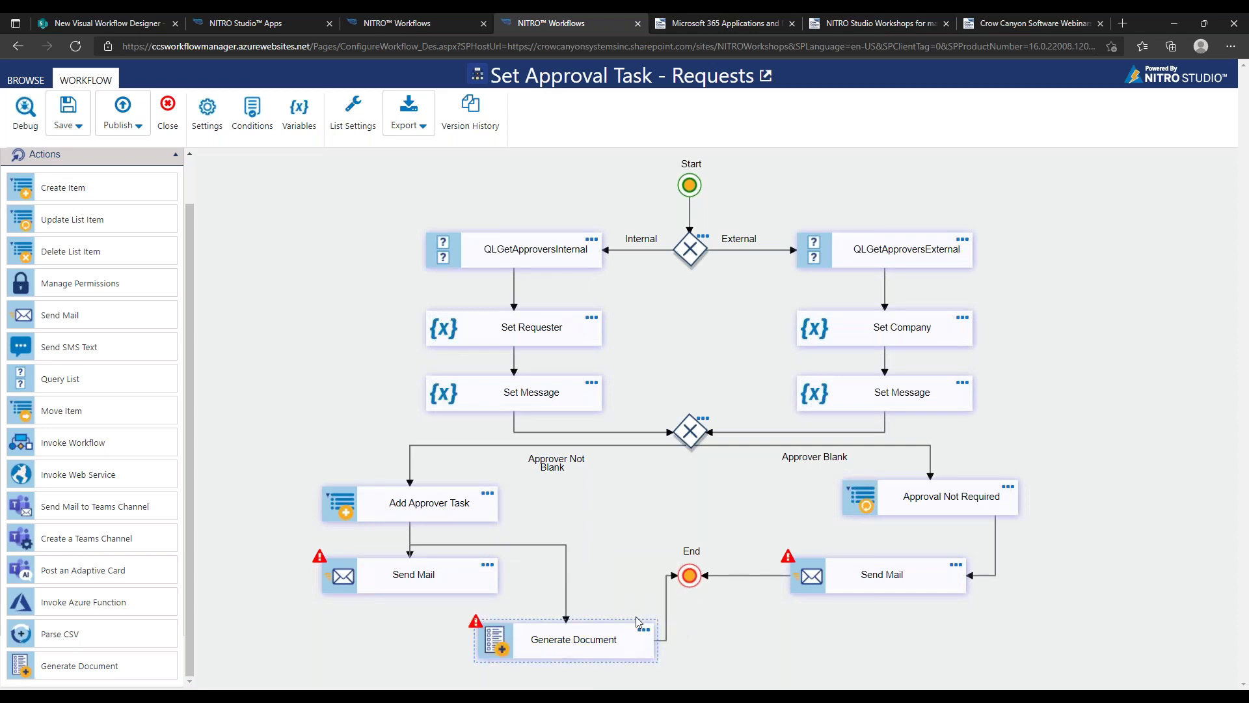
click(643, 631)
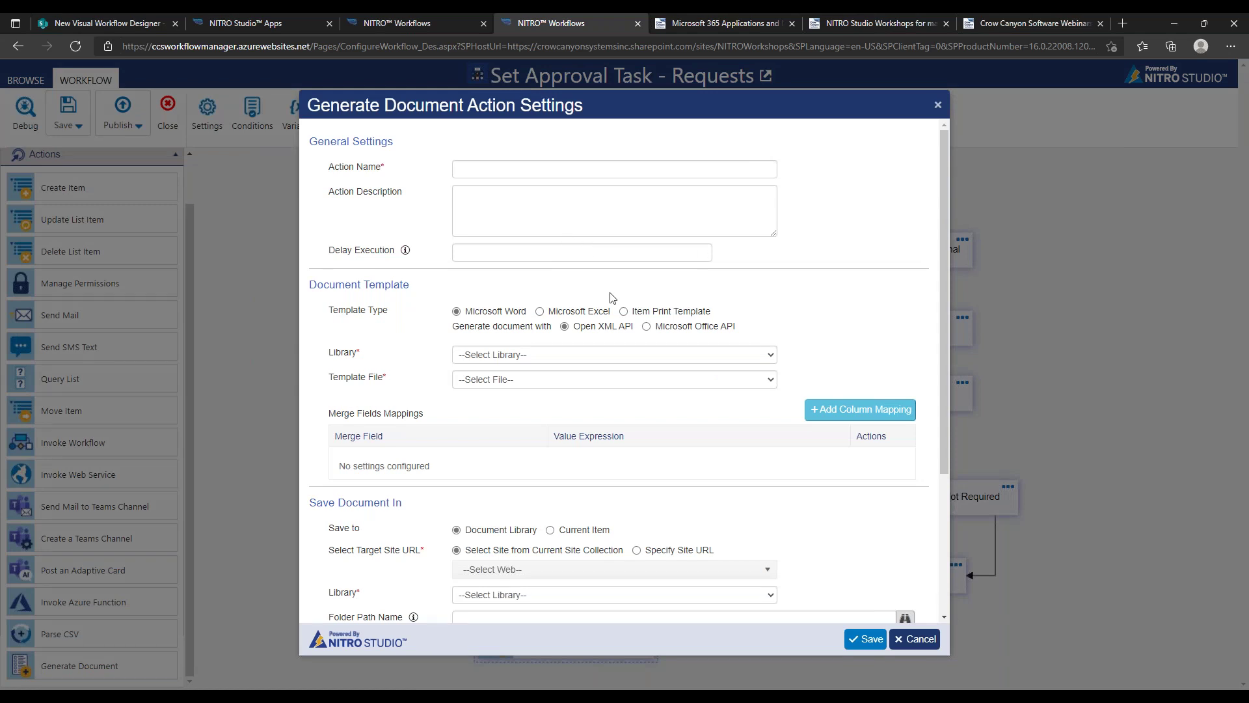
Choose Item Print Template and preview placeholder mapping for folder path and file name
click(624, 311)
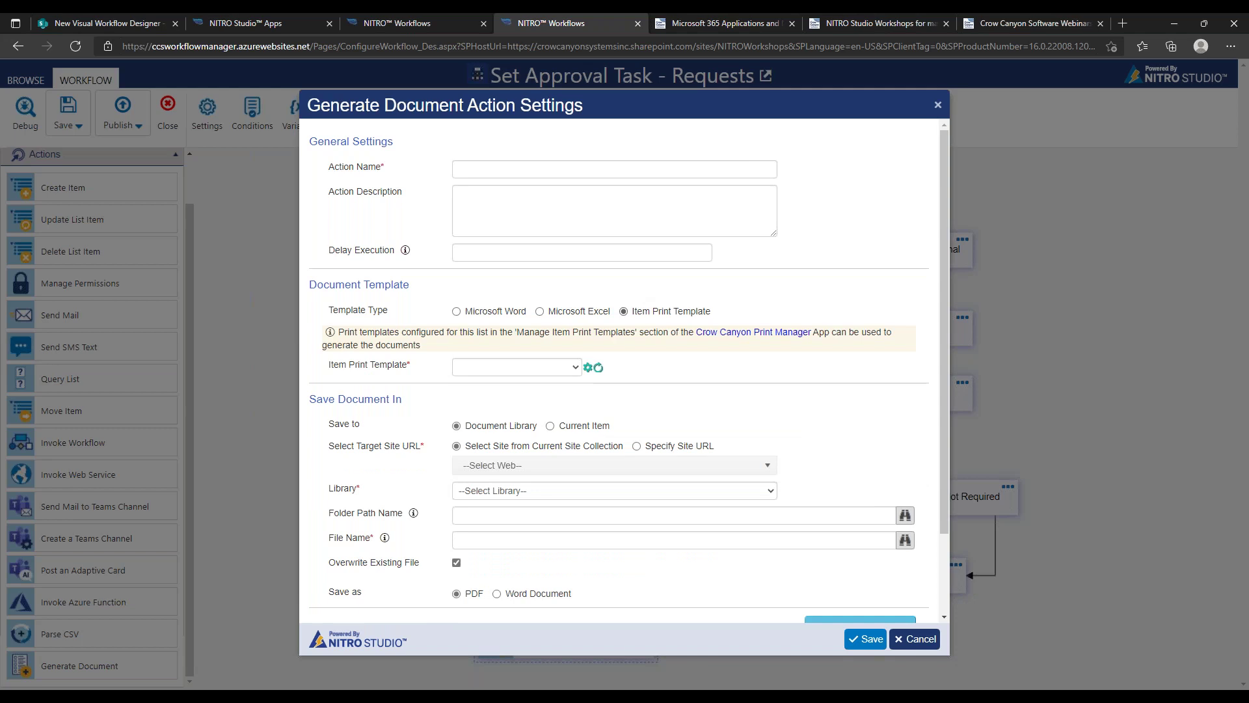
drag(943, 422, 941, 481)
click(901, 442)
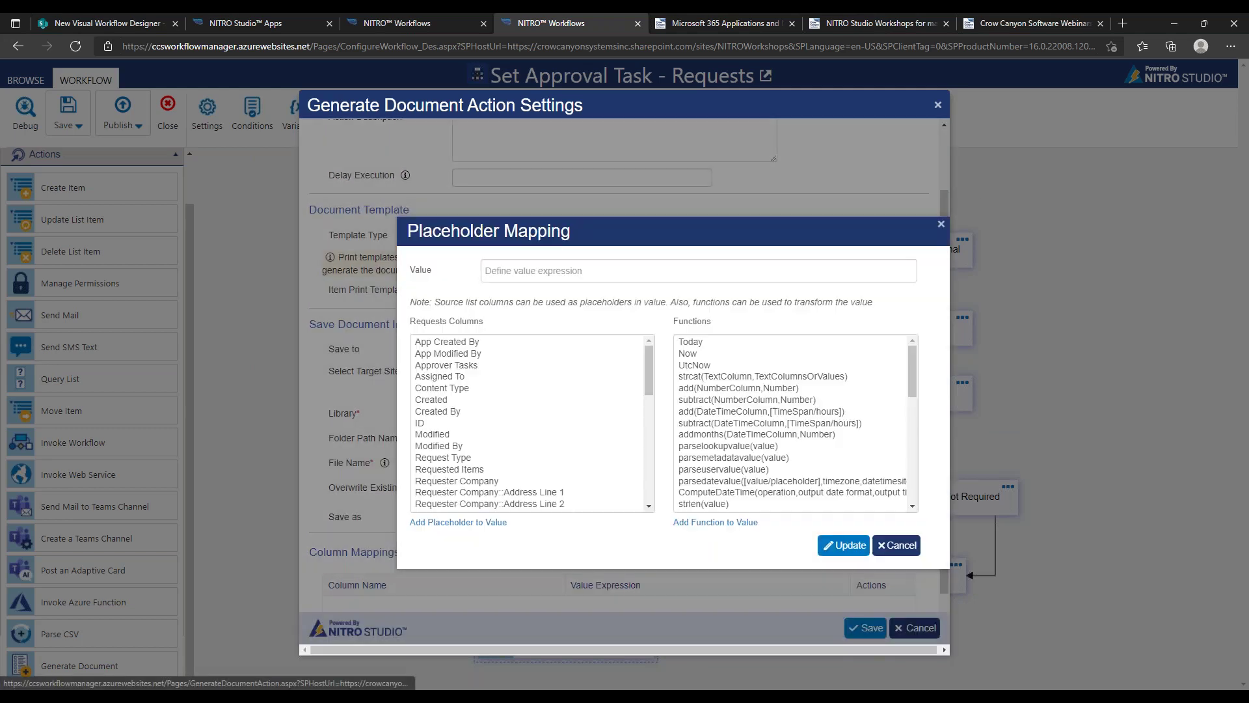
click(898, 546)
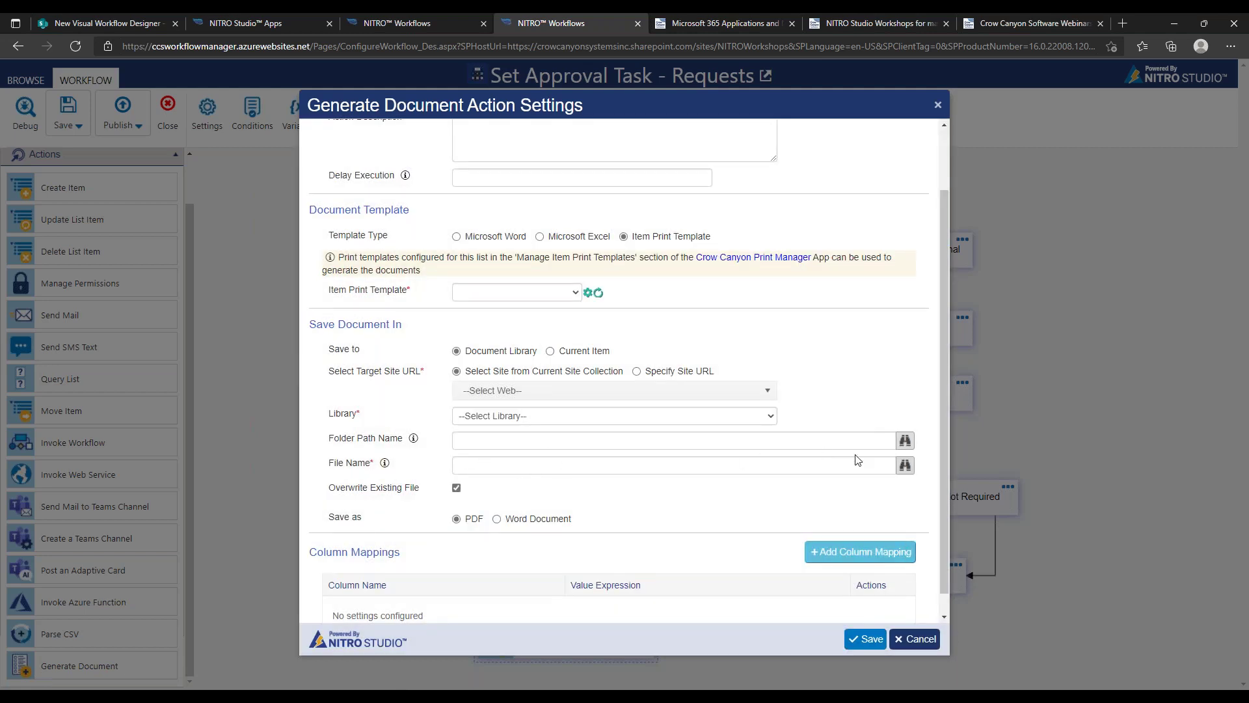
click(905, 466)
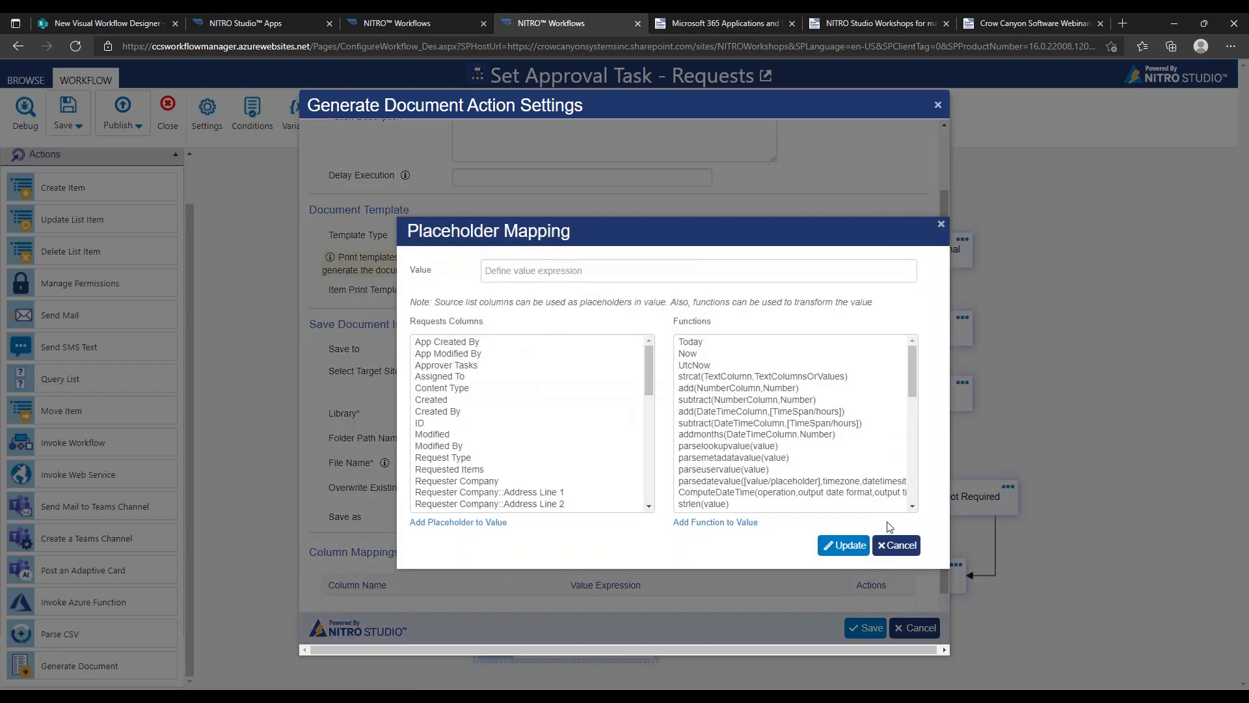
click(898, 545)
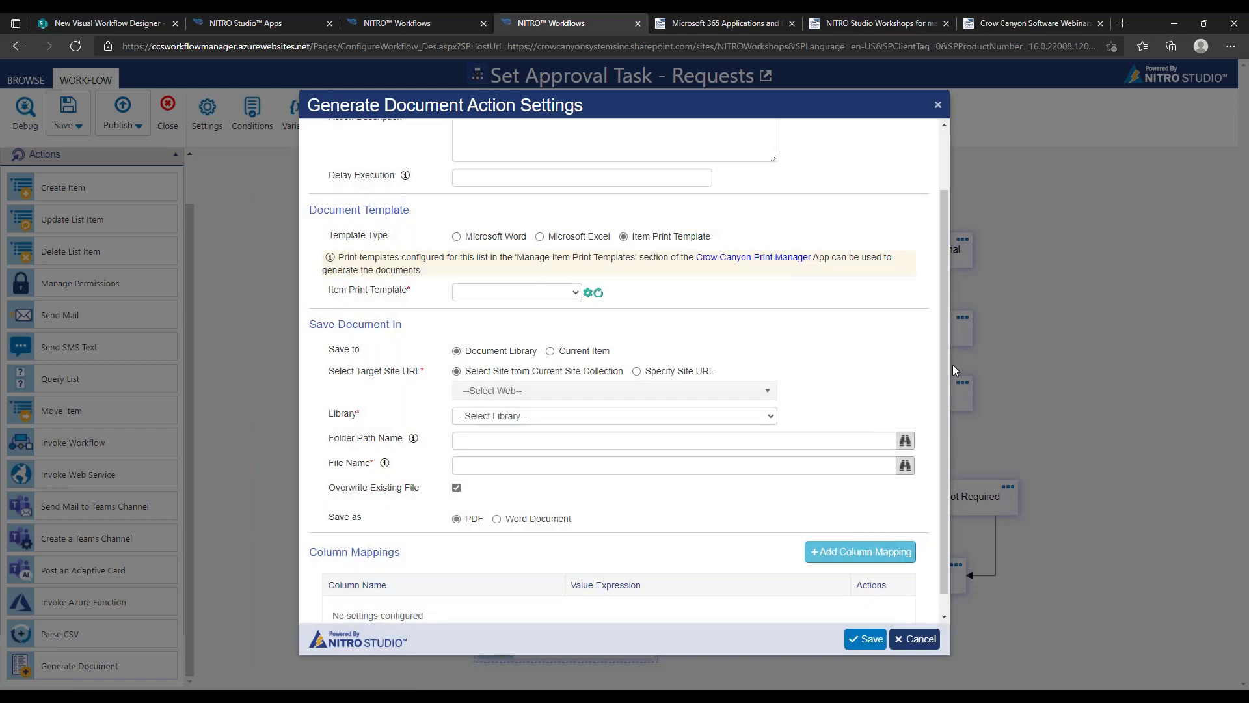
scroll(944, 381, down, 1)
drag(460, 498, 536, 498)
mouse_move(942, 380)
mouse_down()
mouse_move(946, 255)
mouse_move(942, 378)
mouse_up()
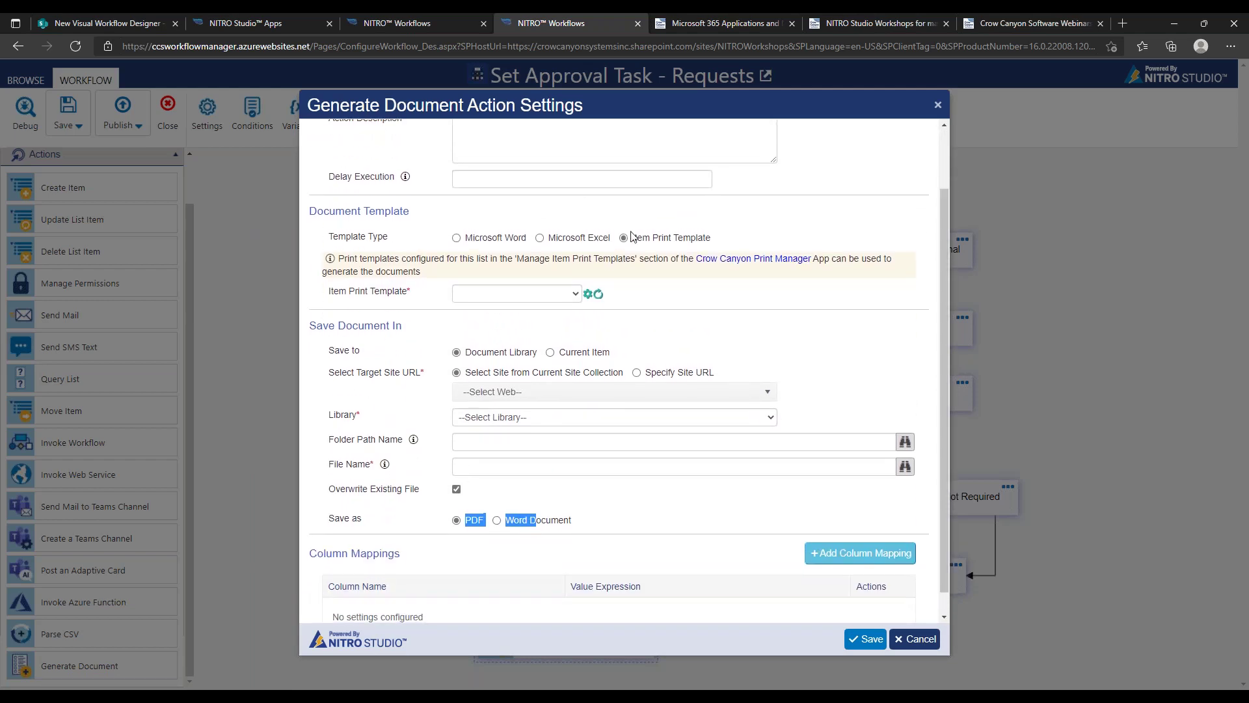
Try Microsoft Word and Excel template types, revert to Item Print Template, and cancel
click(489, 238)
drag(940, 368, 937, 412)
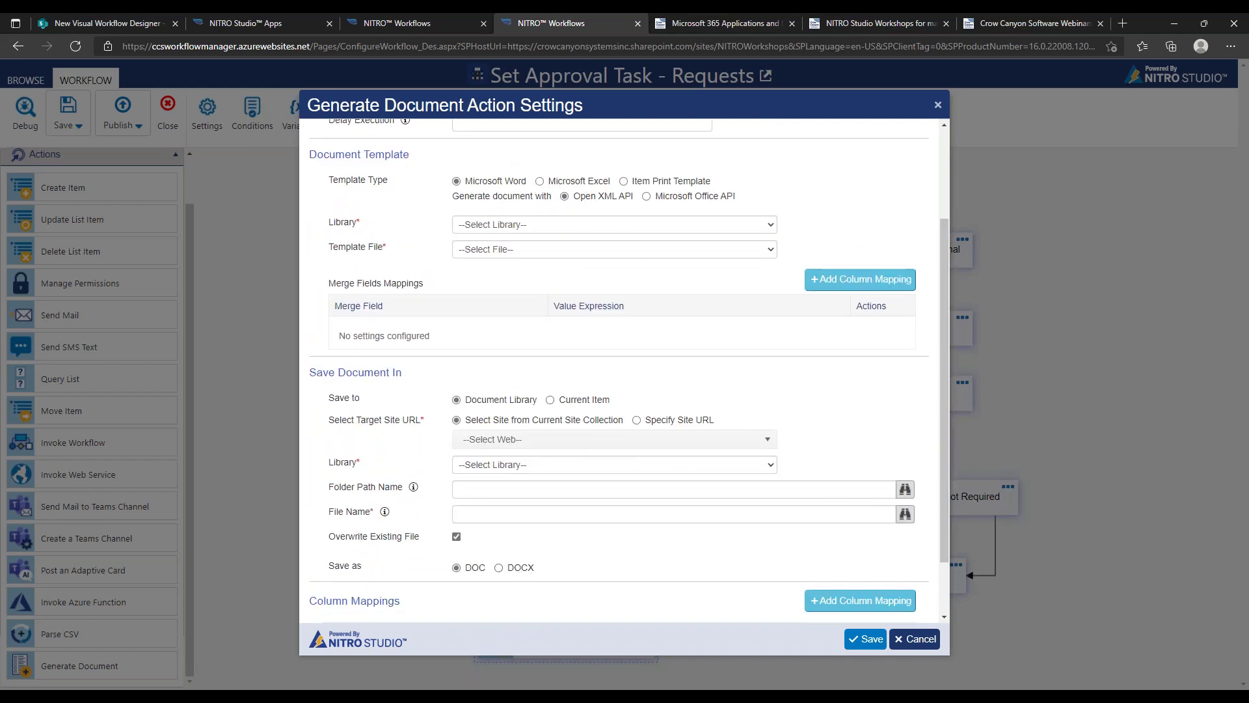
click(565, 181)
scroll(941, 341, down, 1)
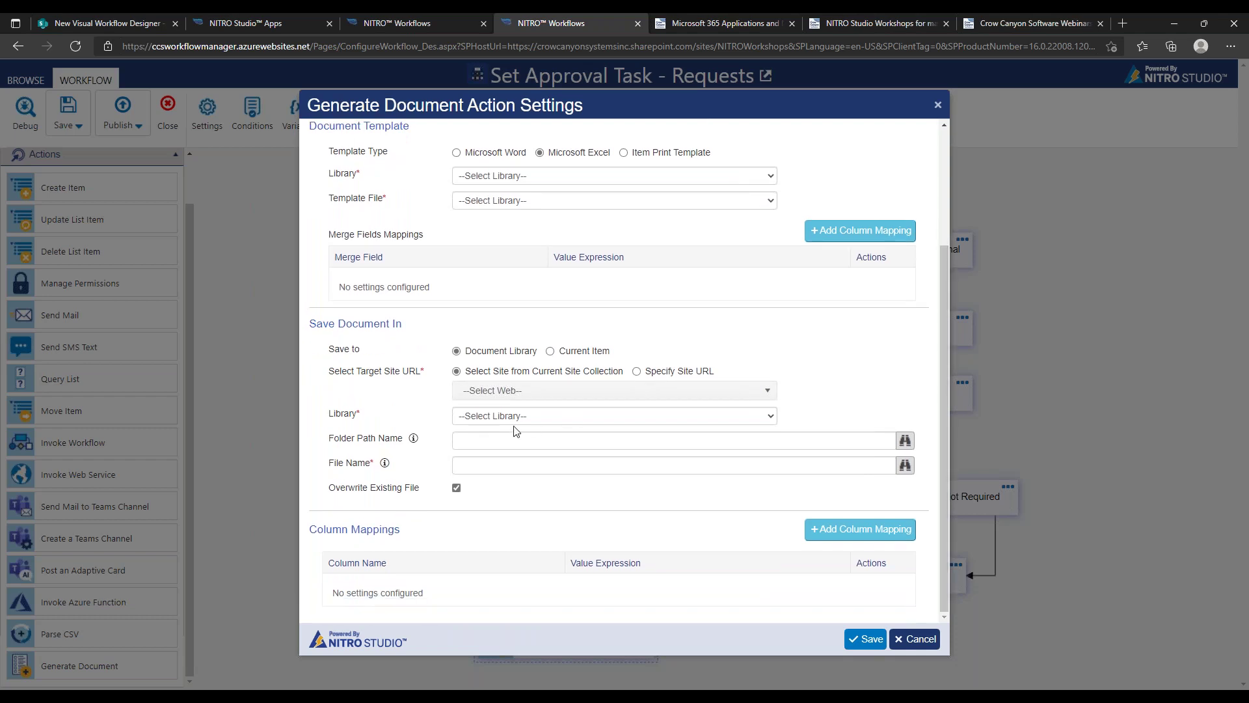
click(644, 153)
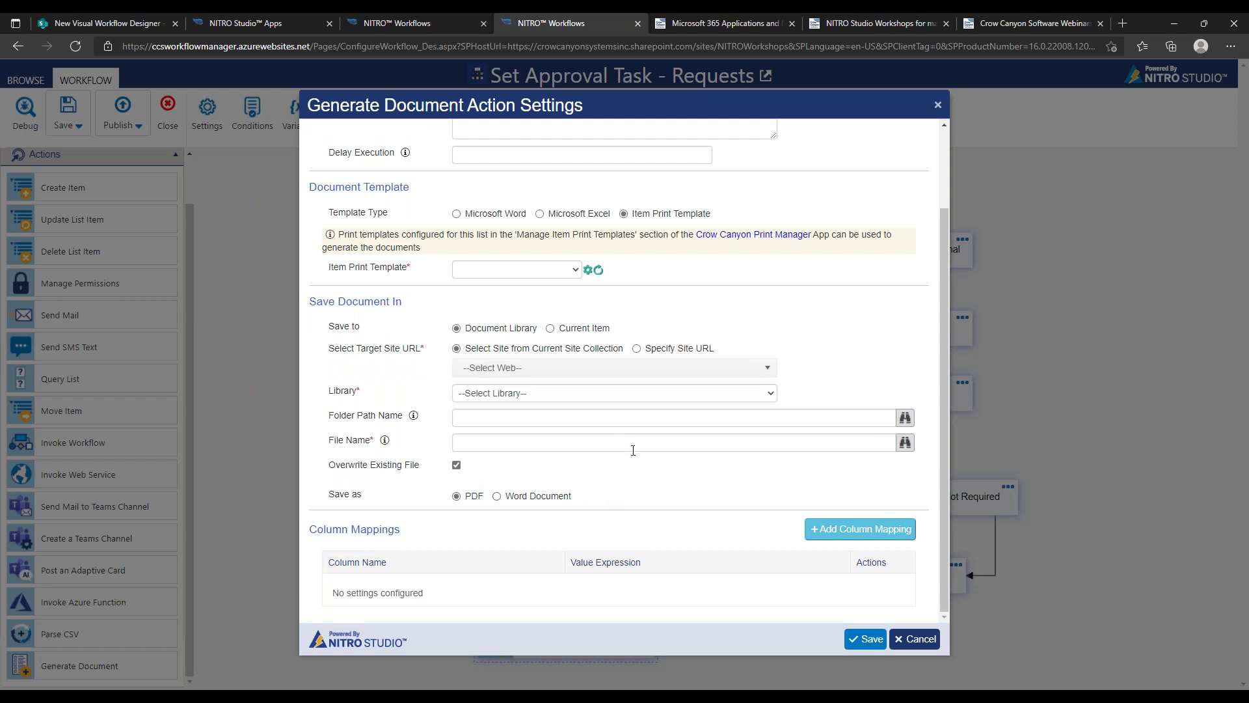
click(922, 641)
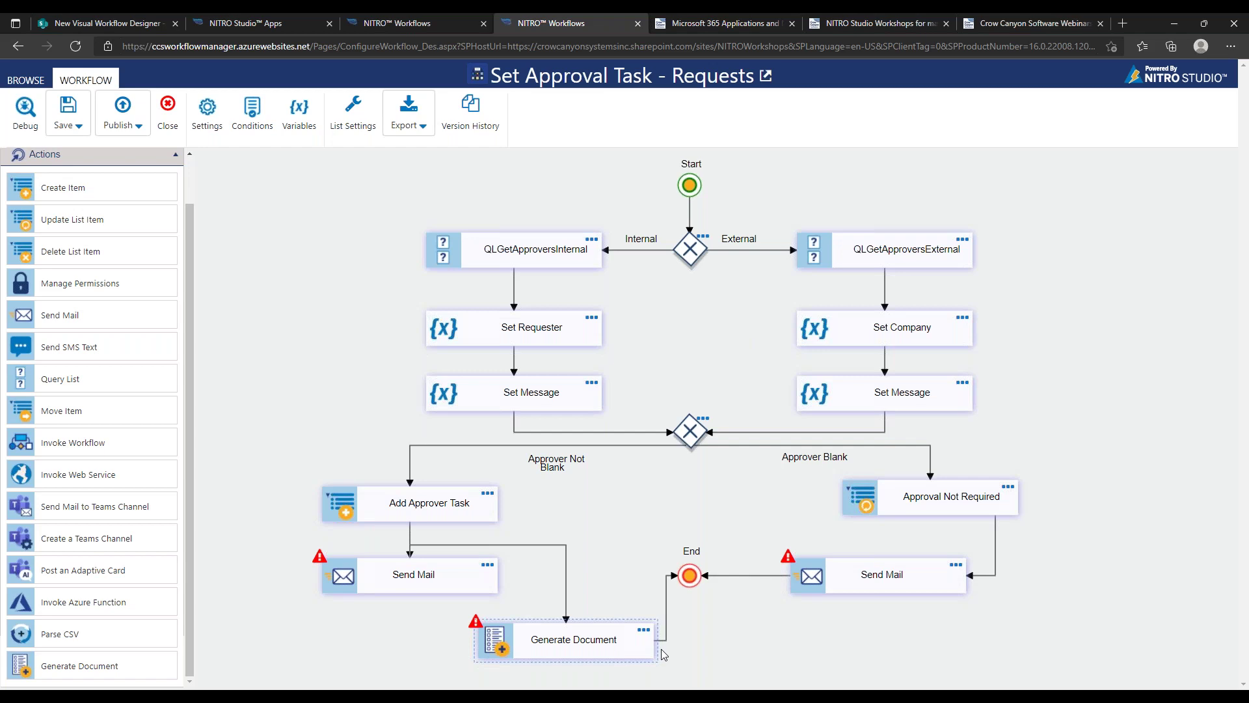
Delete the Generate Document action and the left Send Mail action
click(645, 632)
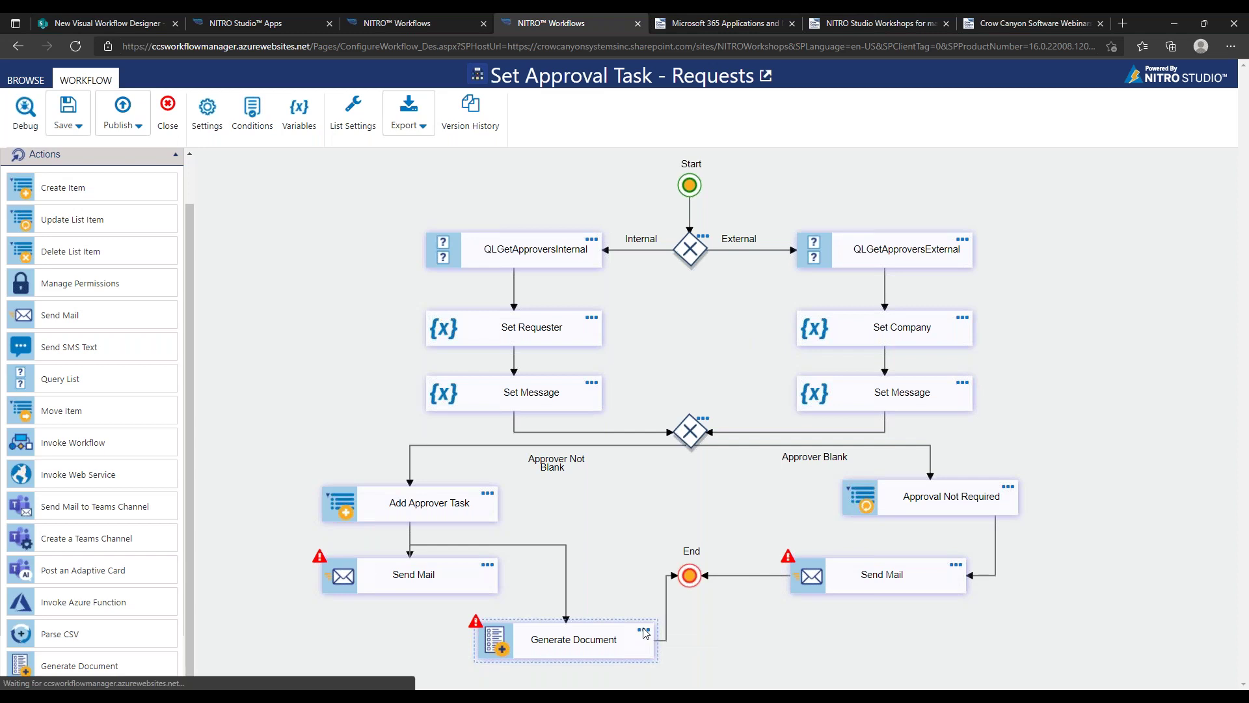
click(933, 110)
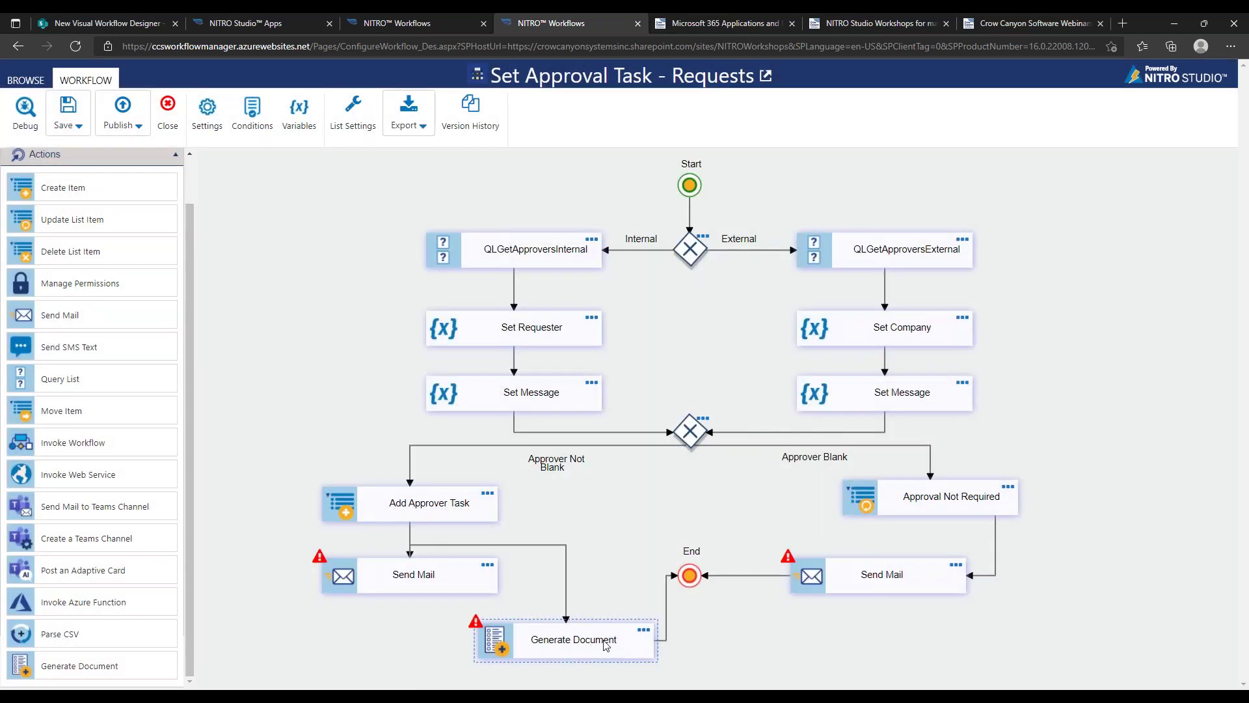
click(675, 632)
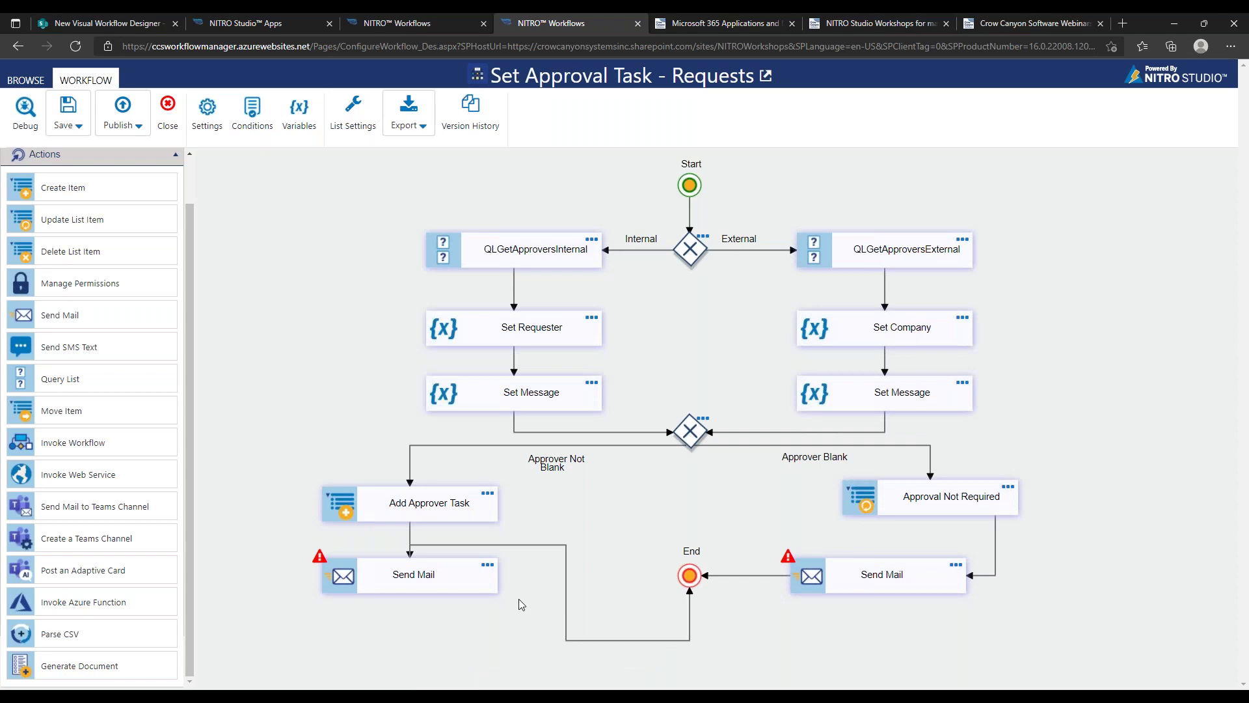
click(527, 570)
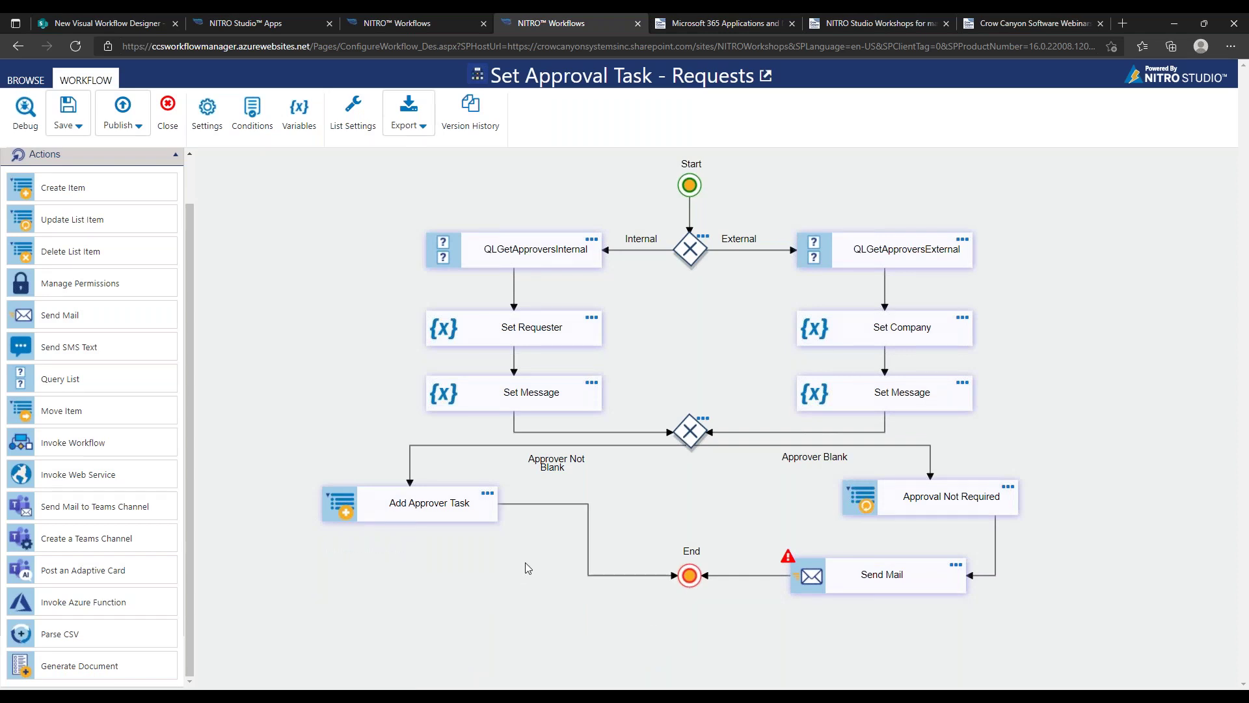
Remove the Add Approver Task to End connector and save the workflow
drag(551, 504, 468, 574)
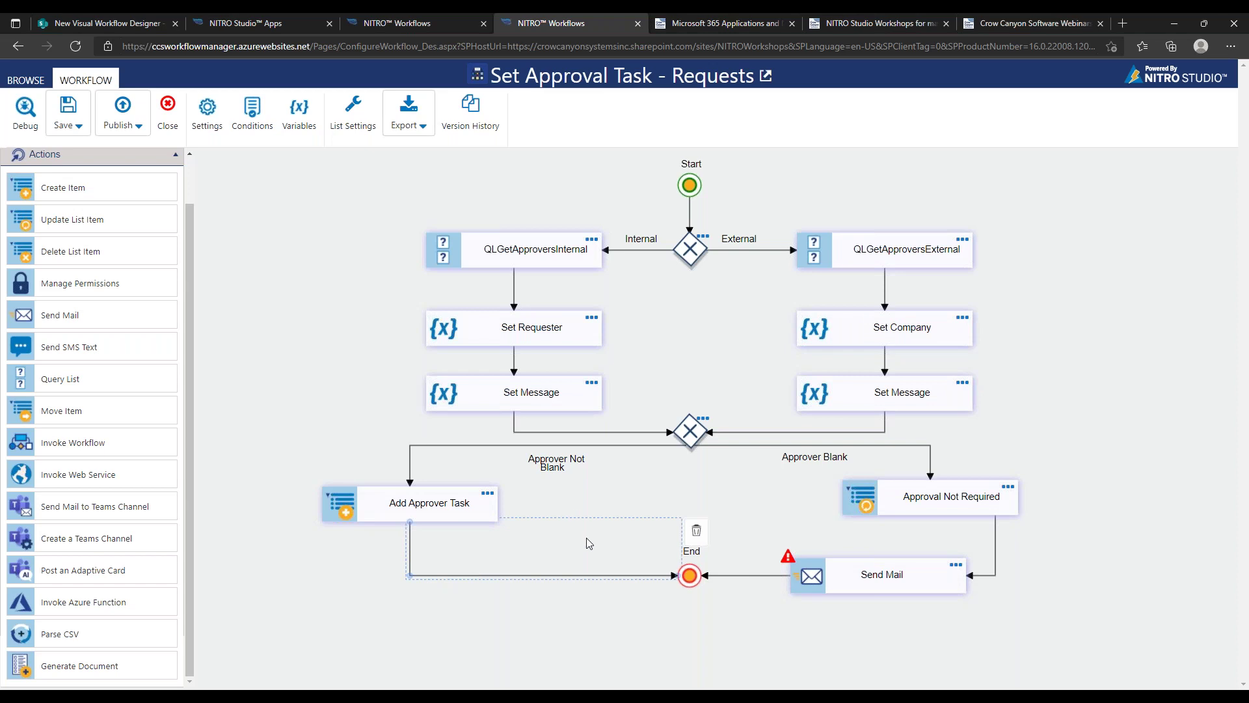
key(Delete)
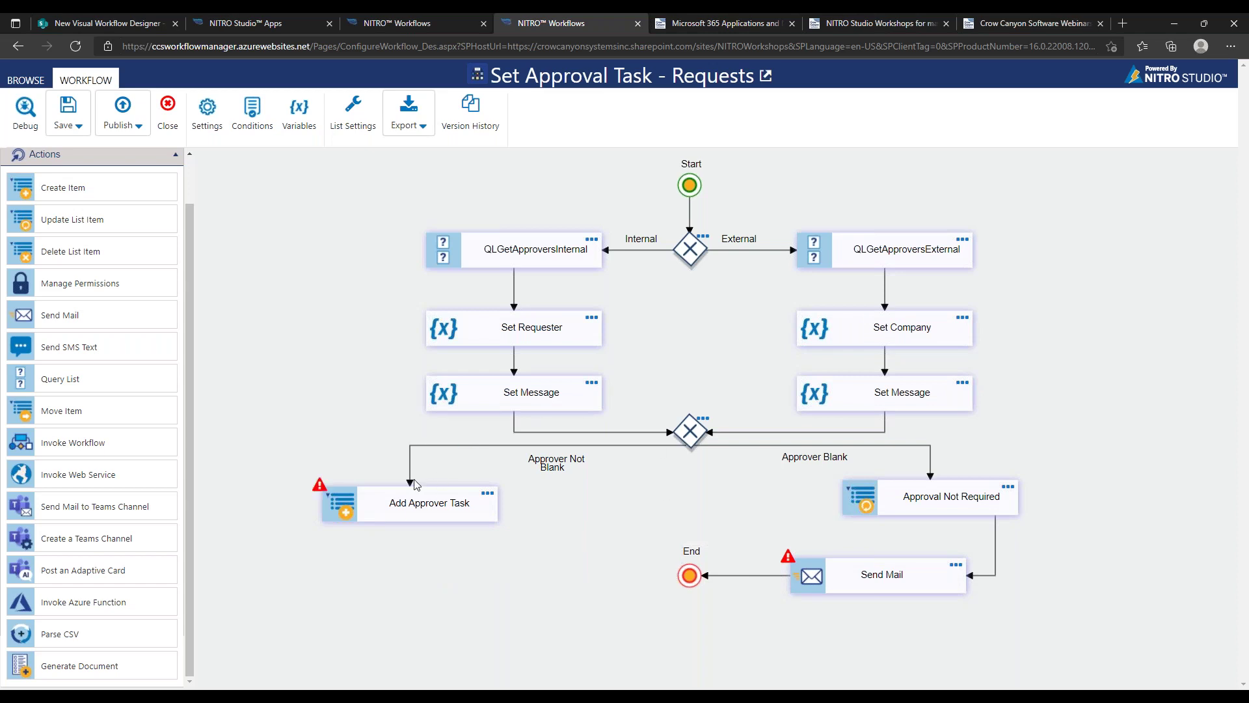
click(65, 122)
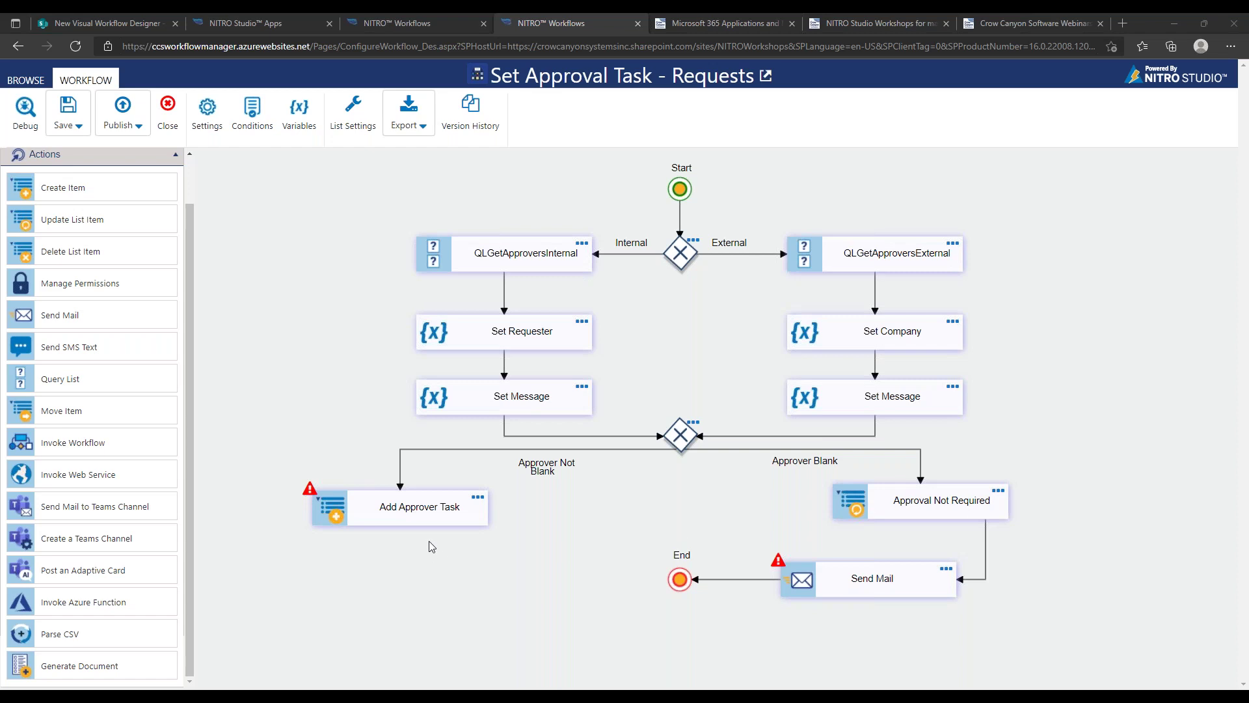
Connect Add Approver Task directly to End and delete the right Send Mail action
click(420, 526)
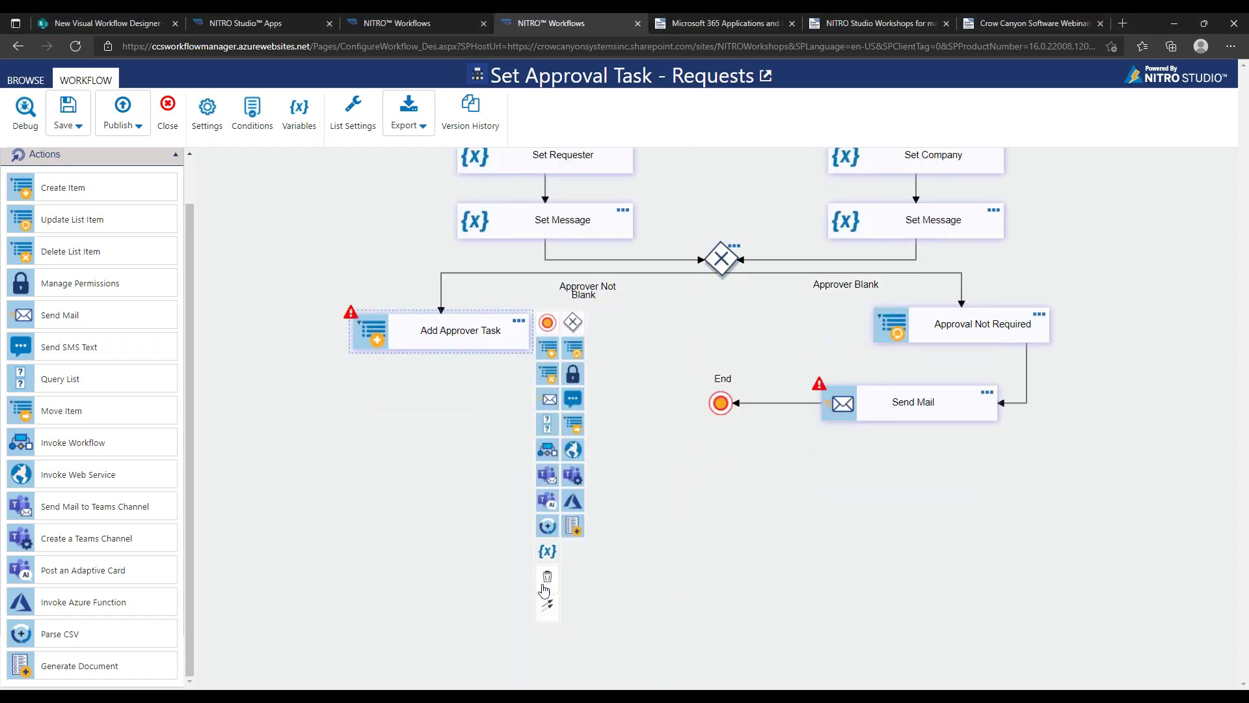
drag(547, 605, 718, 405)
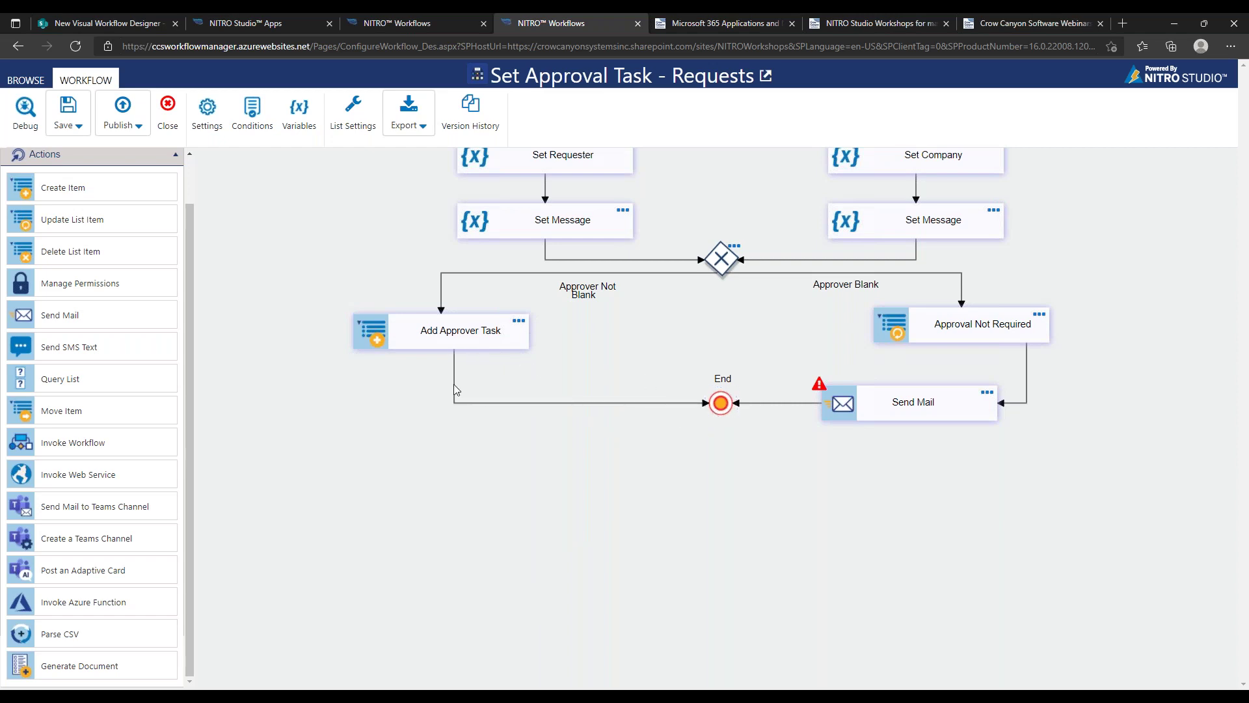
click(902, 395)
click(1016, 395)
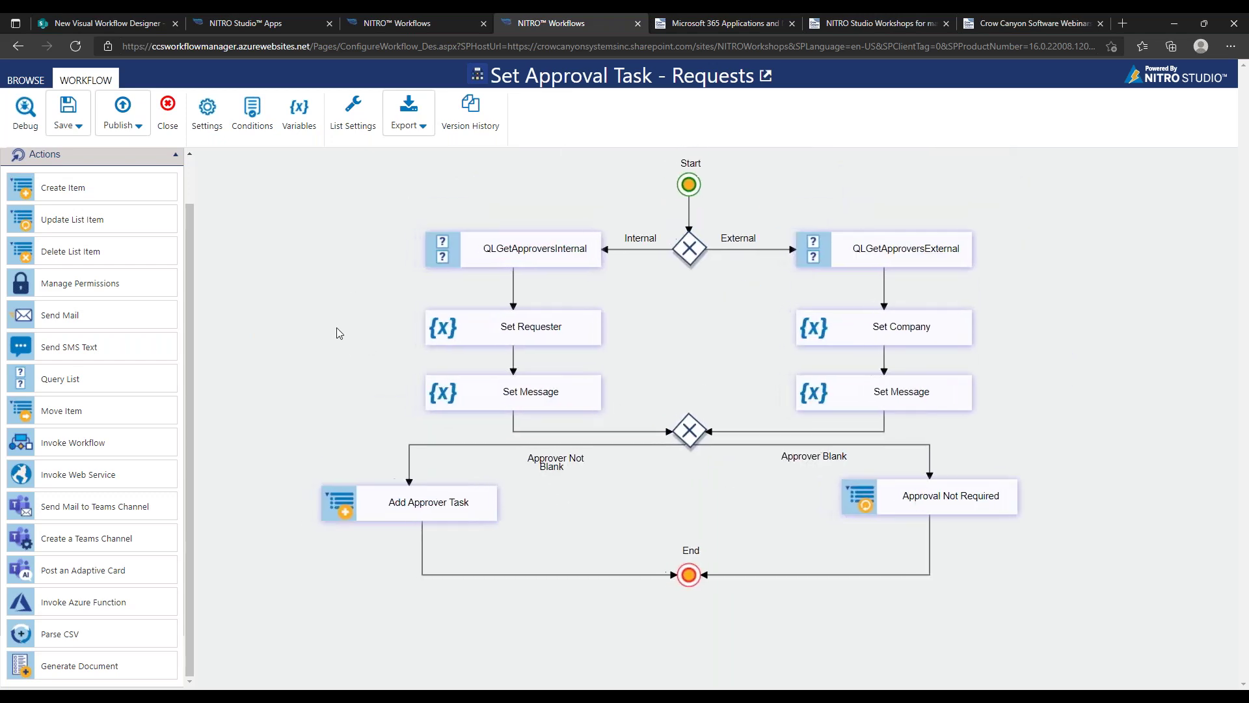
Check the still-unpublished version history, then publish with the comment 'First Version'
click(478, 118)
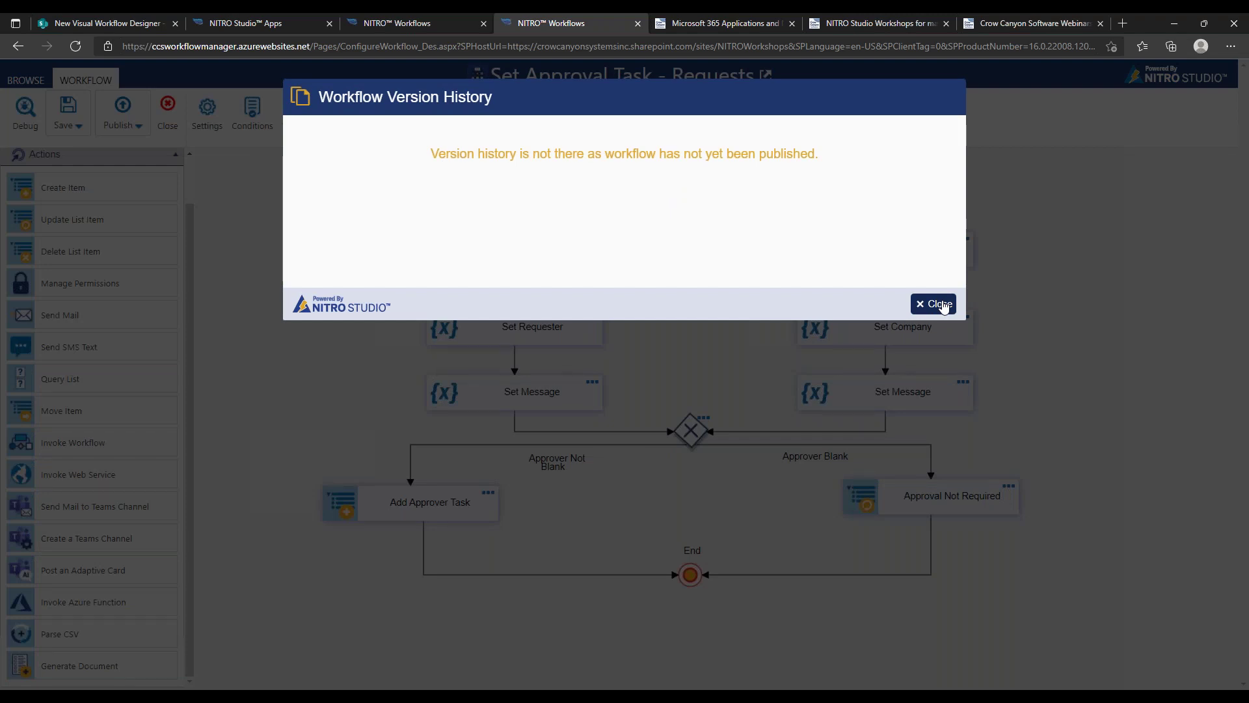
click(938, 304)
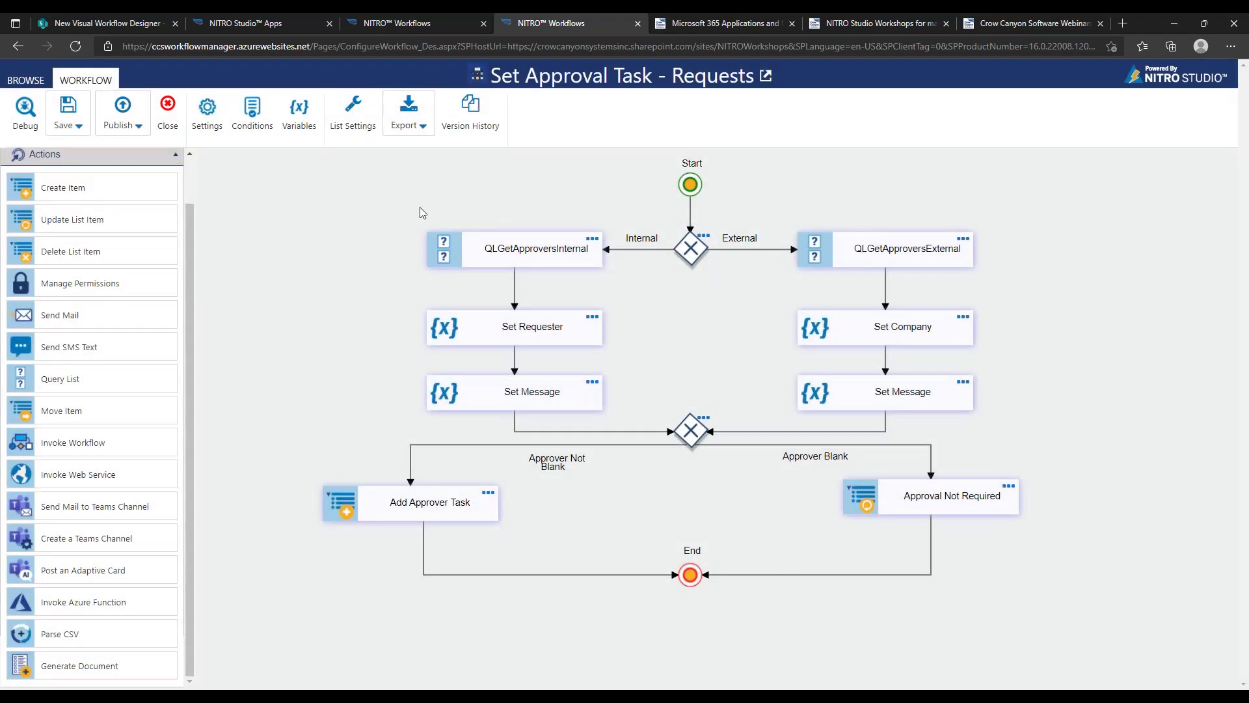
click(464, 120)
click(935, 304)
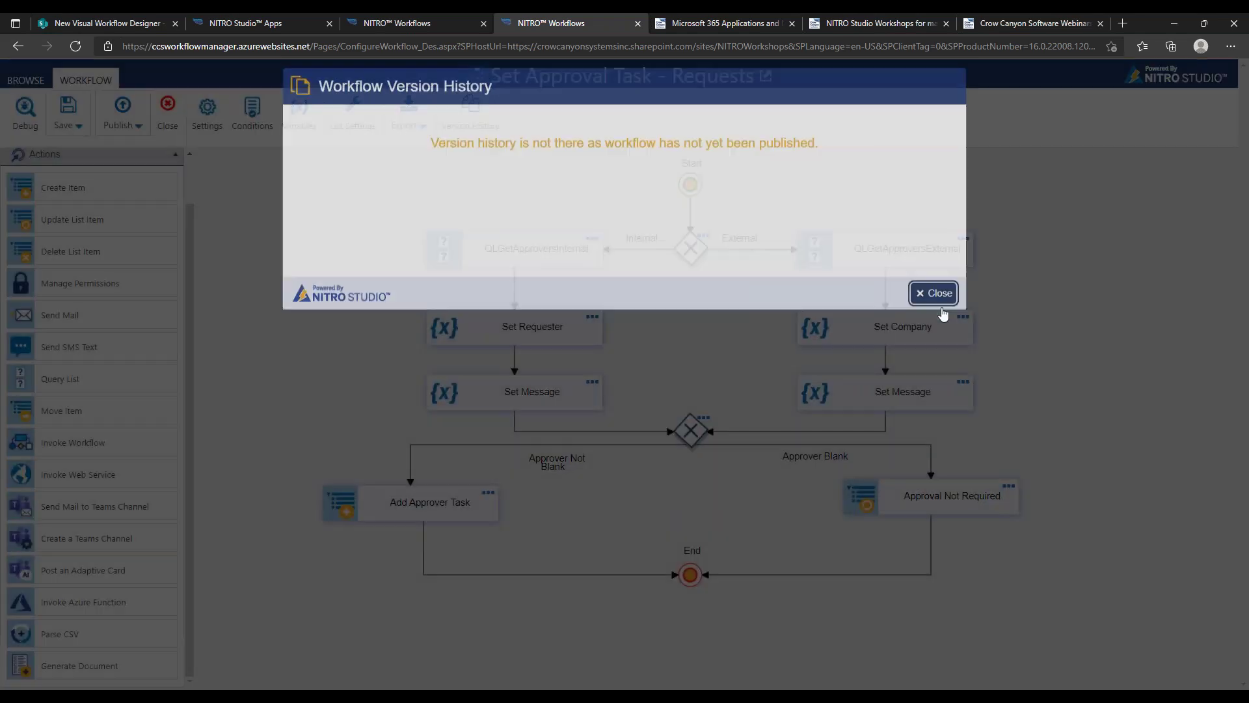
click(122, 112)
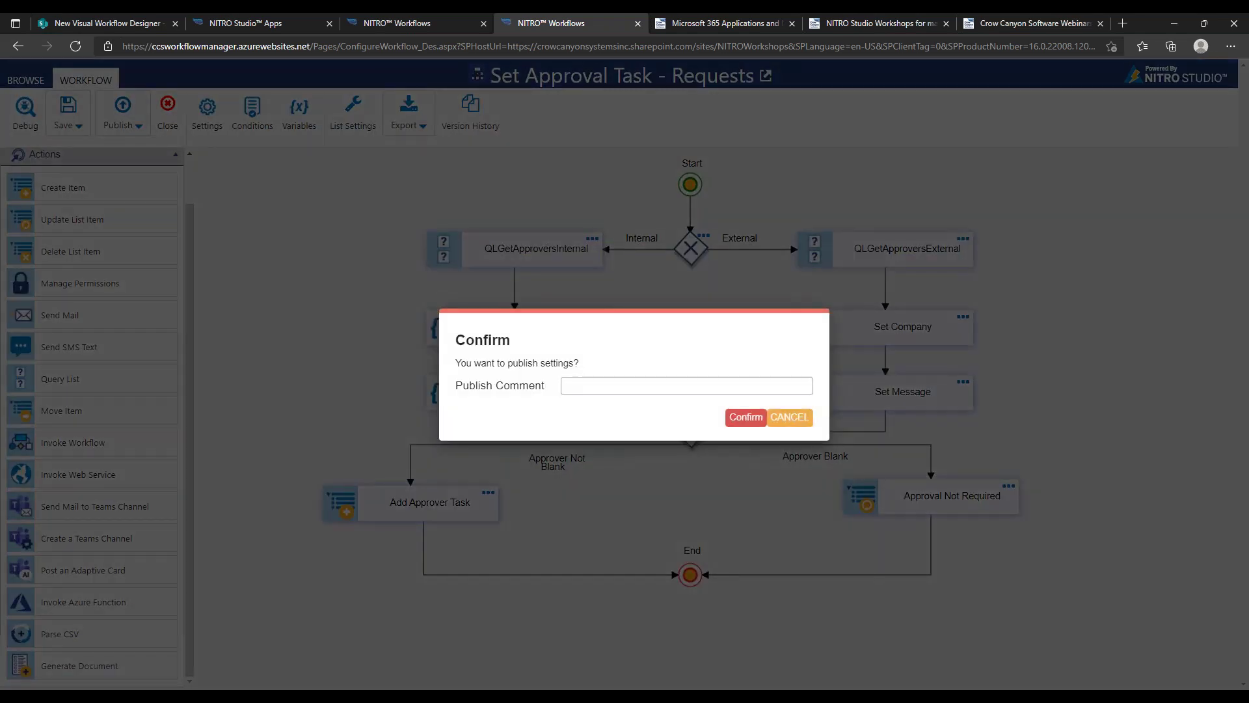
text(First Version)
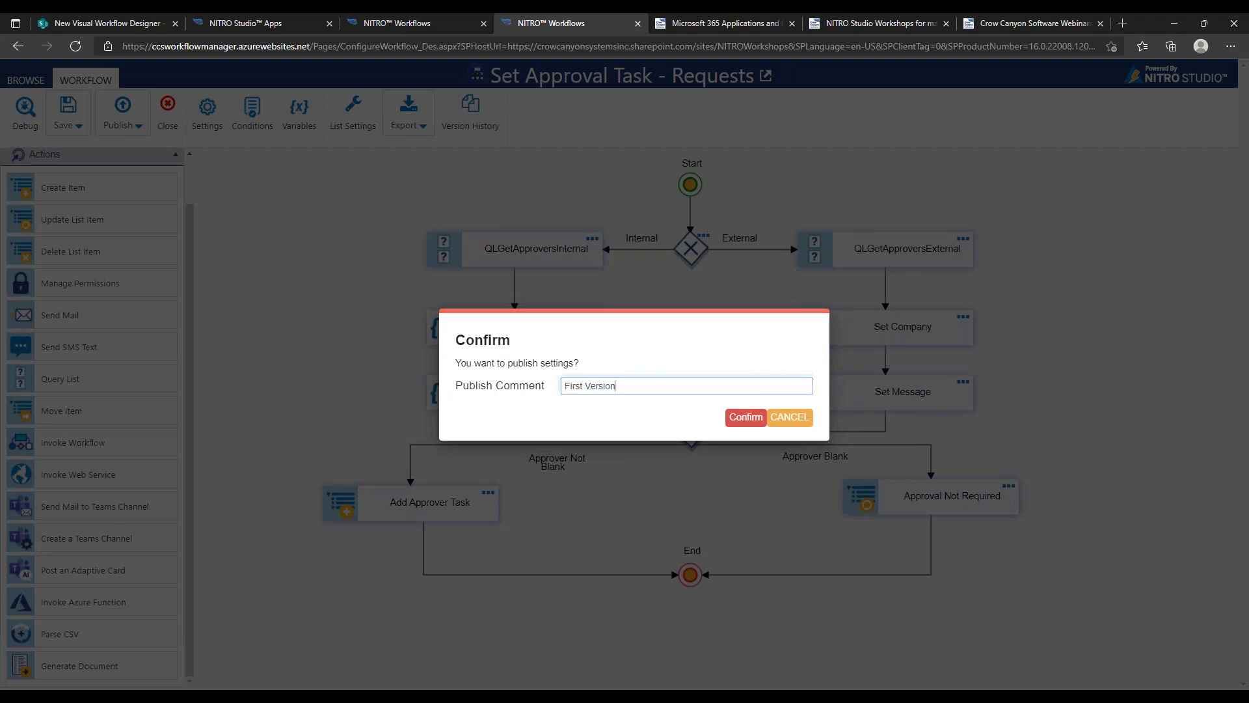
click(746, 417)
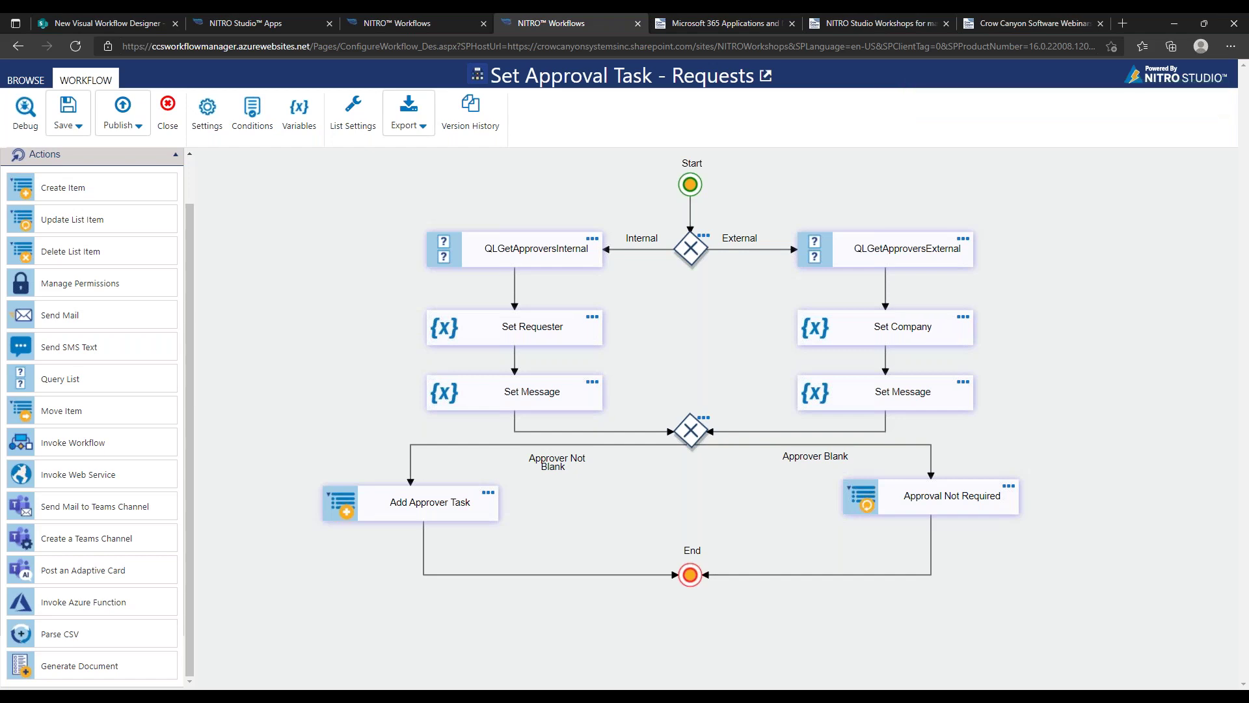
Verify version 1.0 is listed in Version History with its Restore option
click(474, 127)
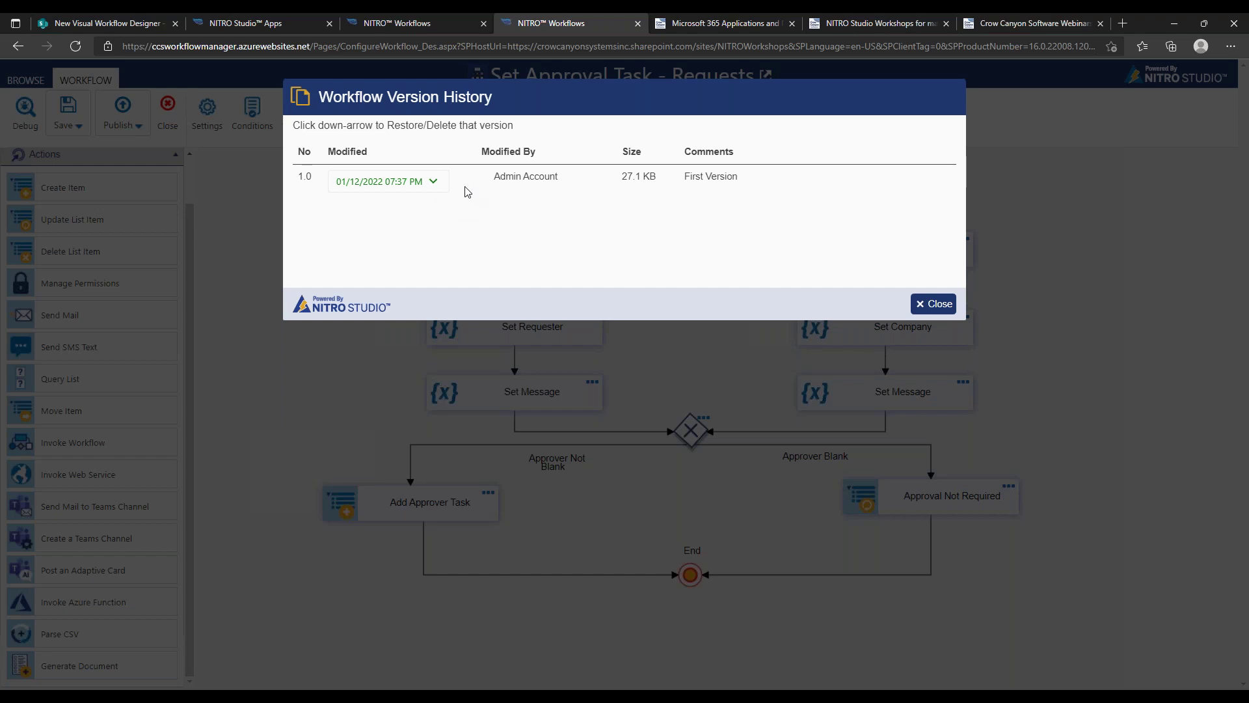
click(434, 182)
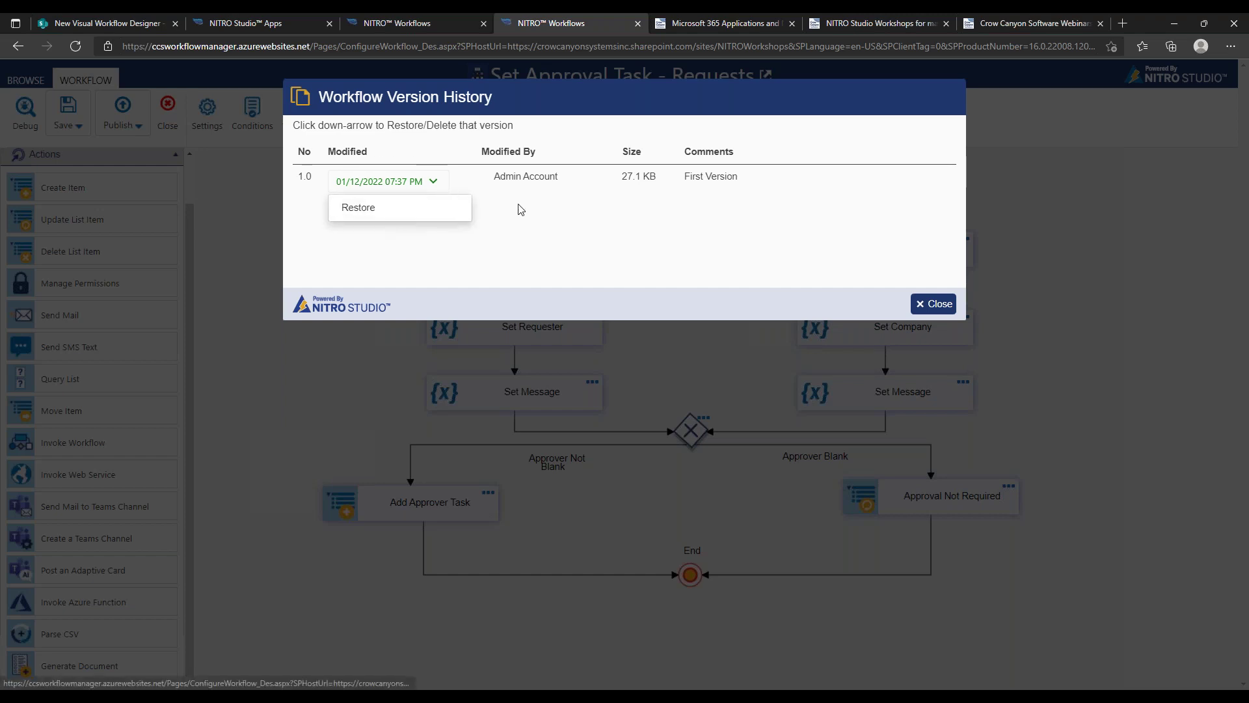
click(937, 311)
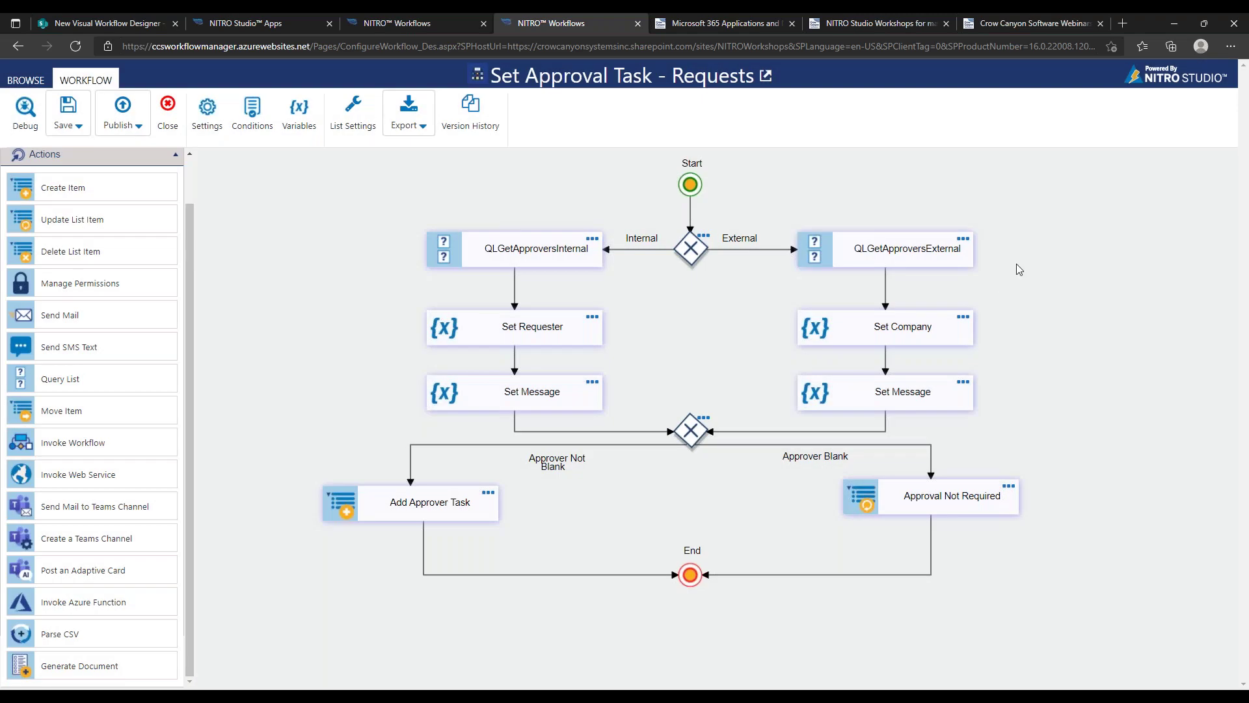
Pan the flowchart into view and show the Export options
drag(1016, 264, 958, 275)
drag(944, 328, 977, 299)
drag(479, 179, 509, 194)
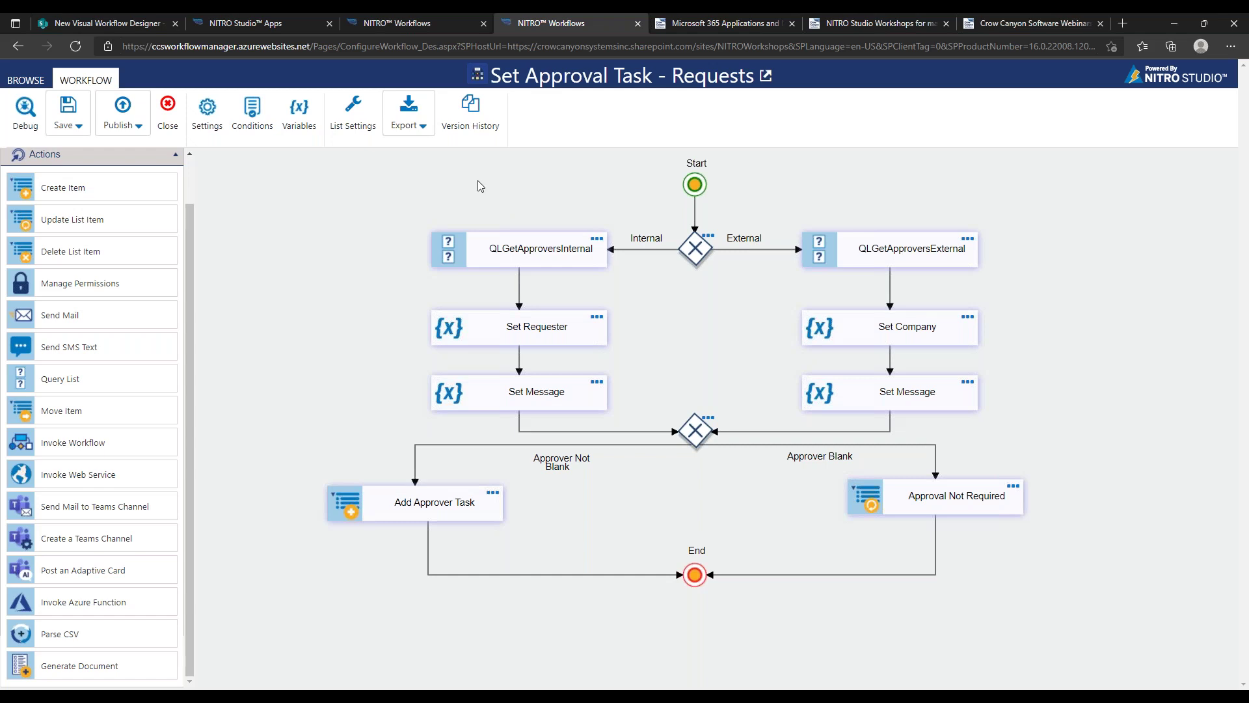
click(429, 132)
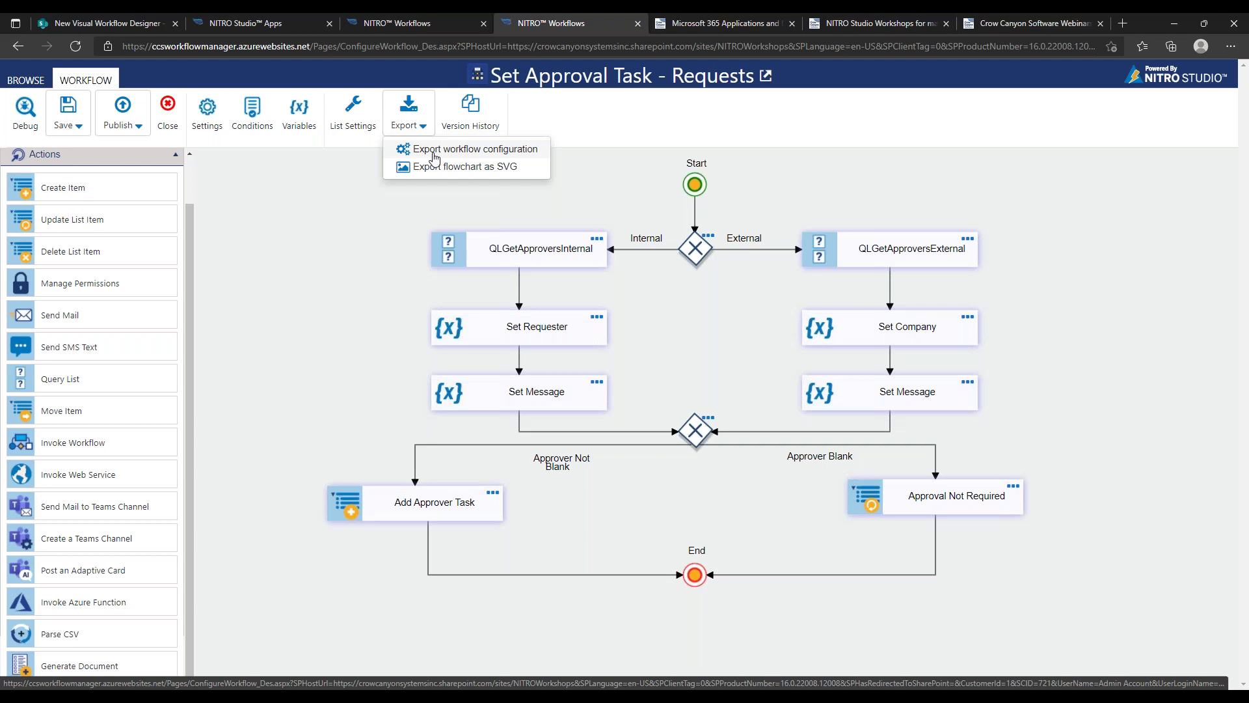
Export the workflow configuration, downloading Set Approval Task.json
click(225, 170)
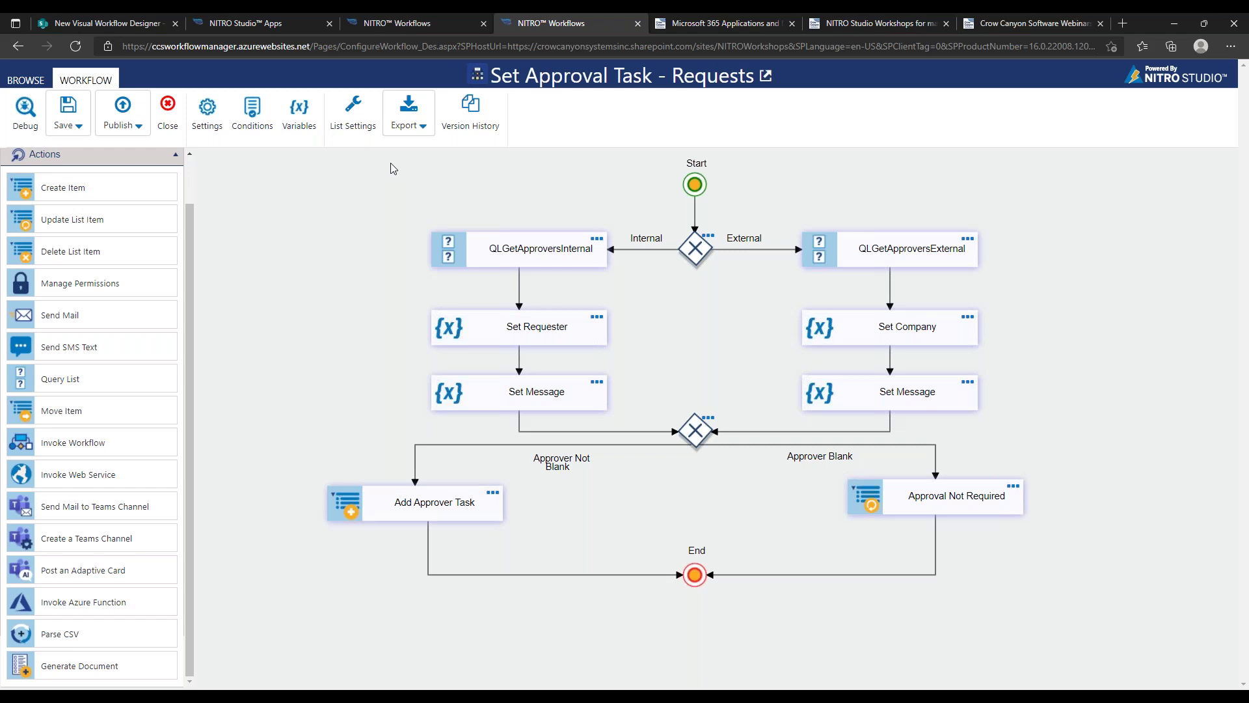
click(422, 133)
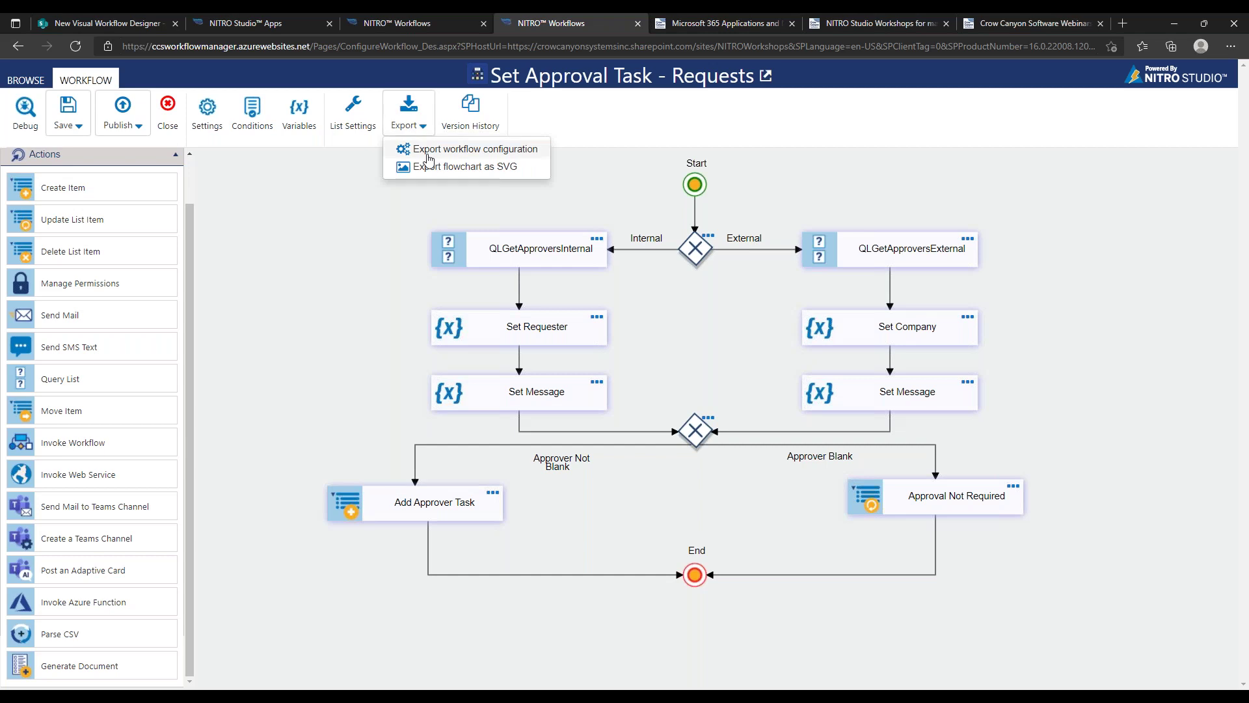
click(475, 149)
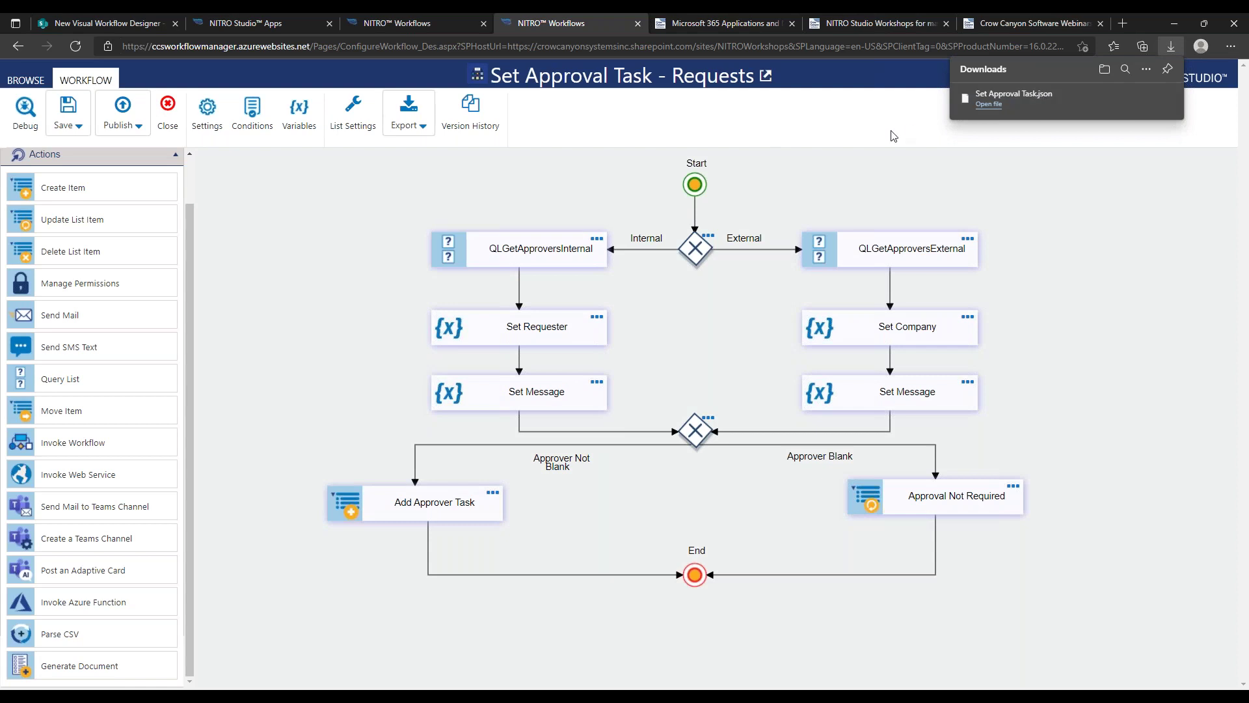
mouse_move(1040, 106)
Leave the designer and show workflows for the New Visual Workflow Designer site
click(170, 119)
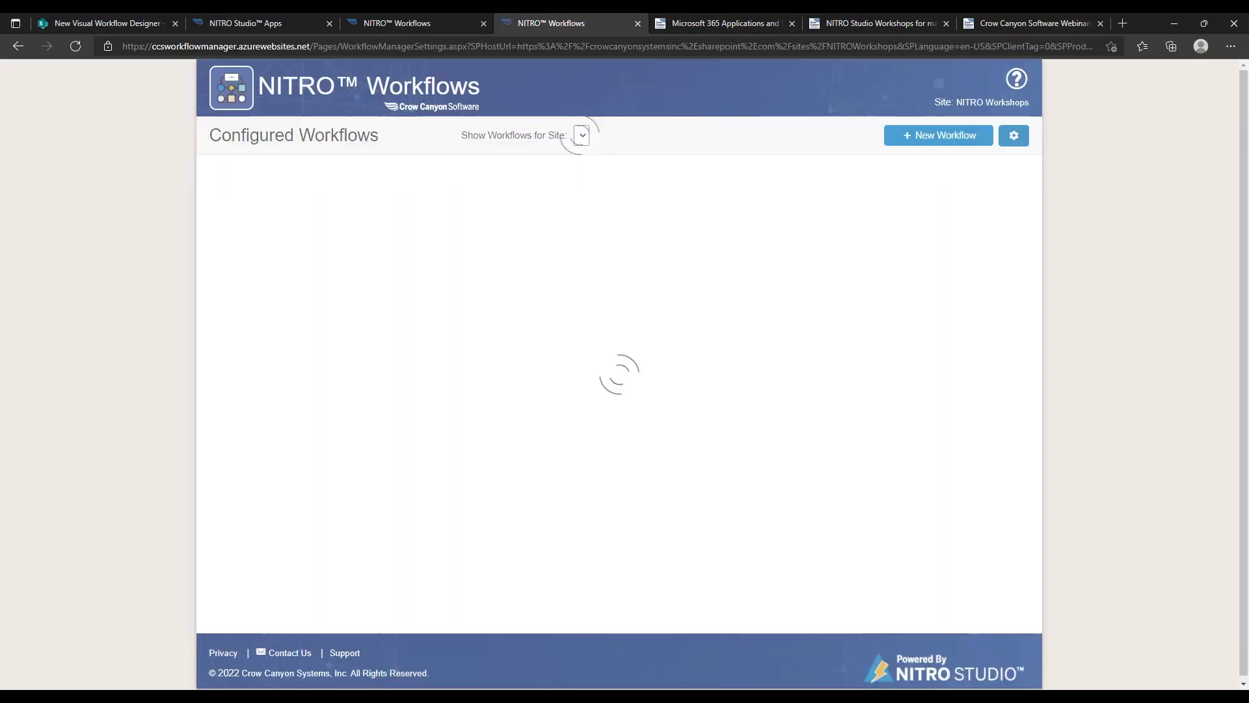
click(966, 138)
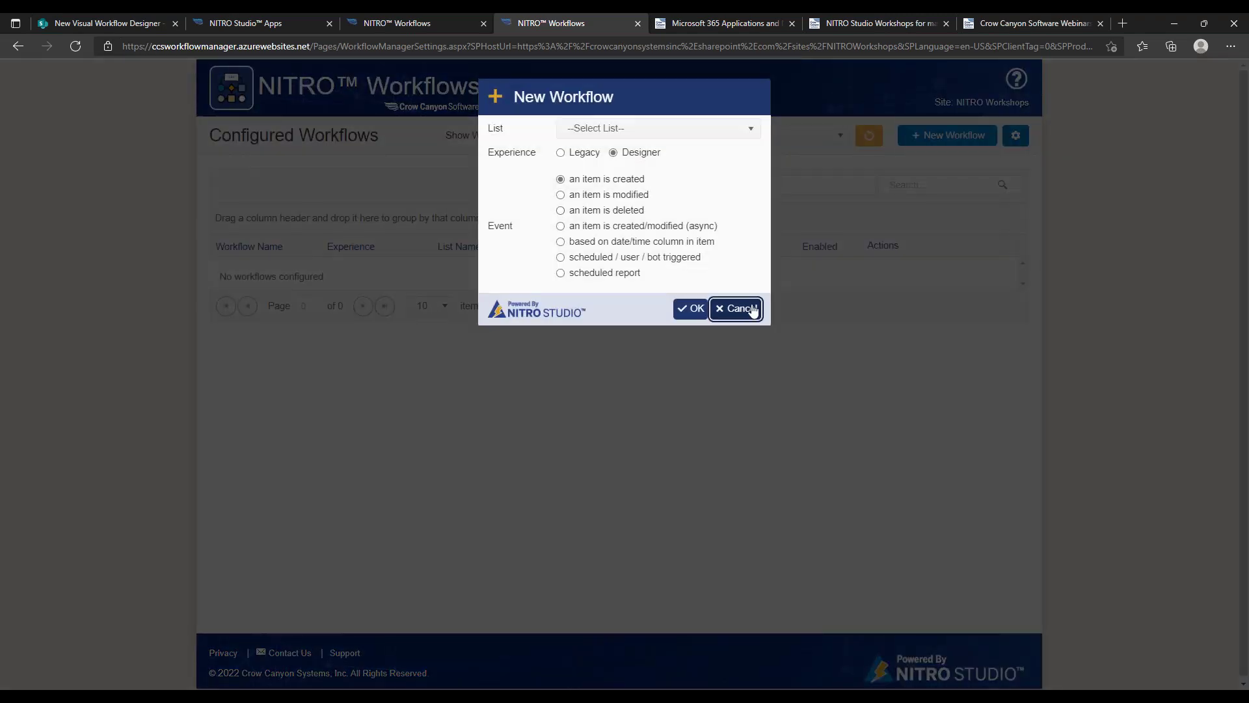
click(745, 308)
click(840, 134)
mouse_move(842, 207)
mouse_down()
mouse_move(846, 246)
mouse_move(845, 224)
mouse_up()
click(725, 216)
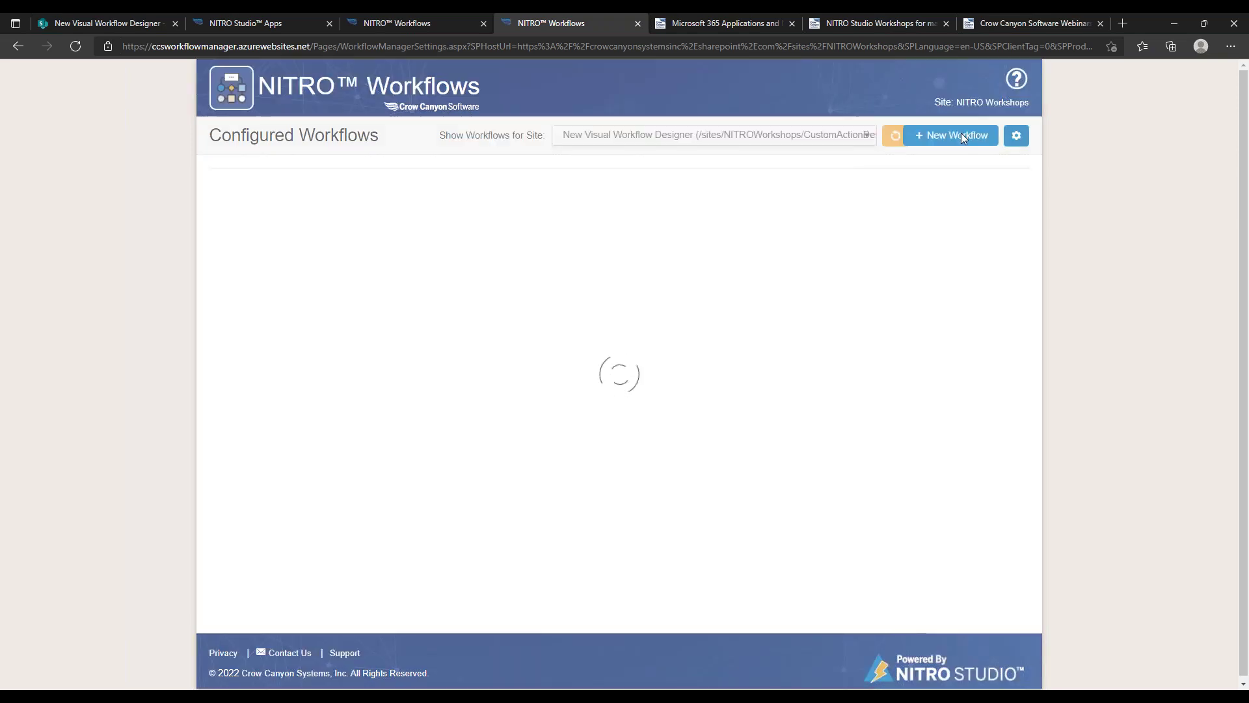
Create a new workflow on the Requests list
click(951, 137)
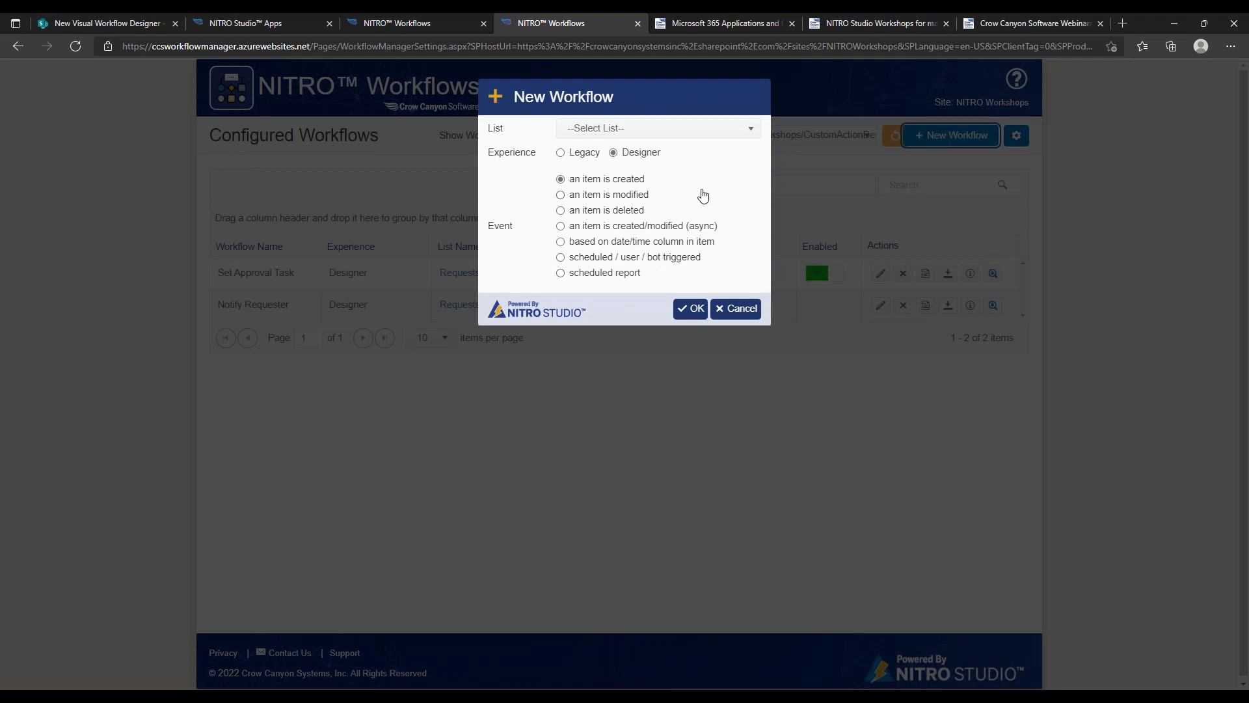
click(665, 135)
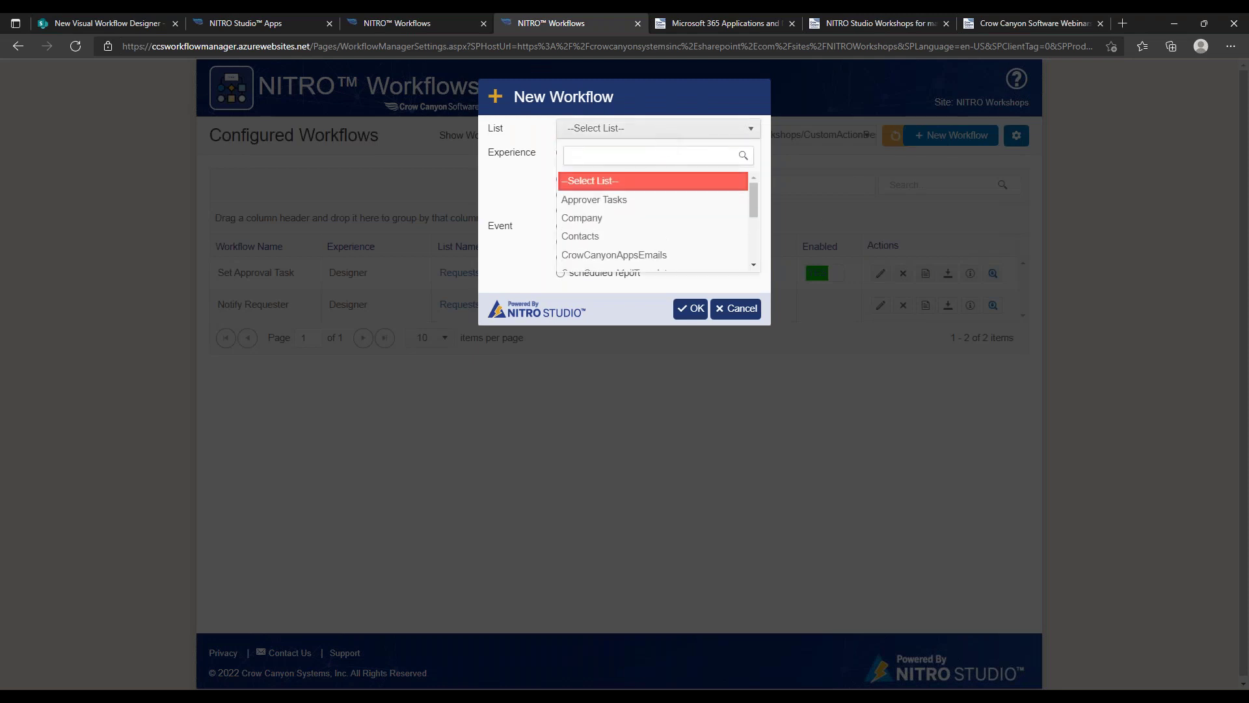
drag(754, 195, 755, 233)
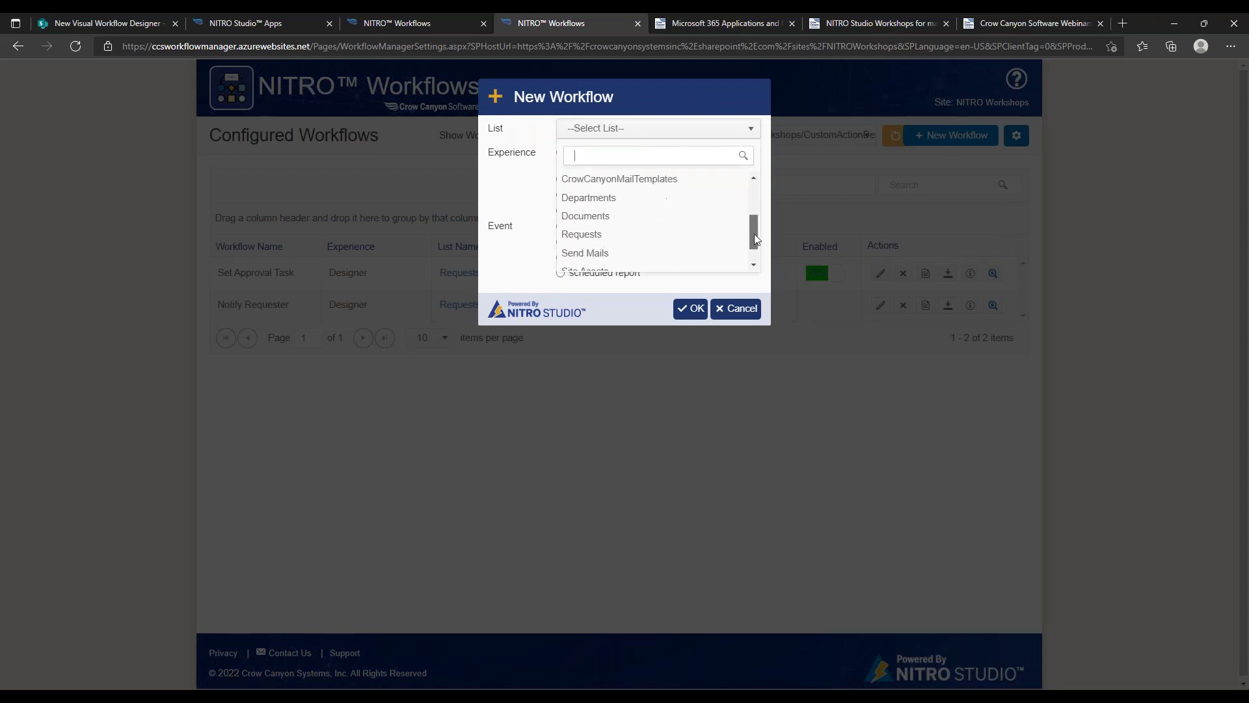
click(684, 235)
click(691, 309)
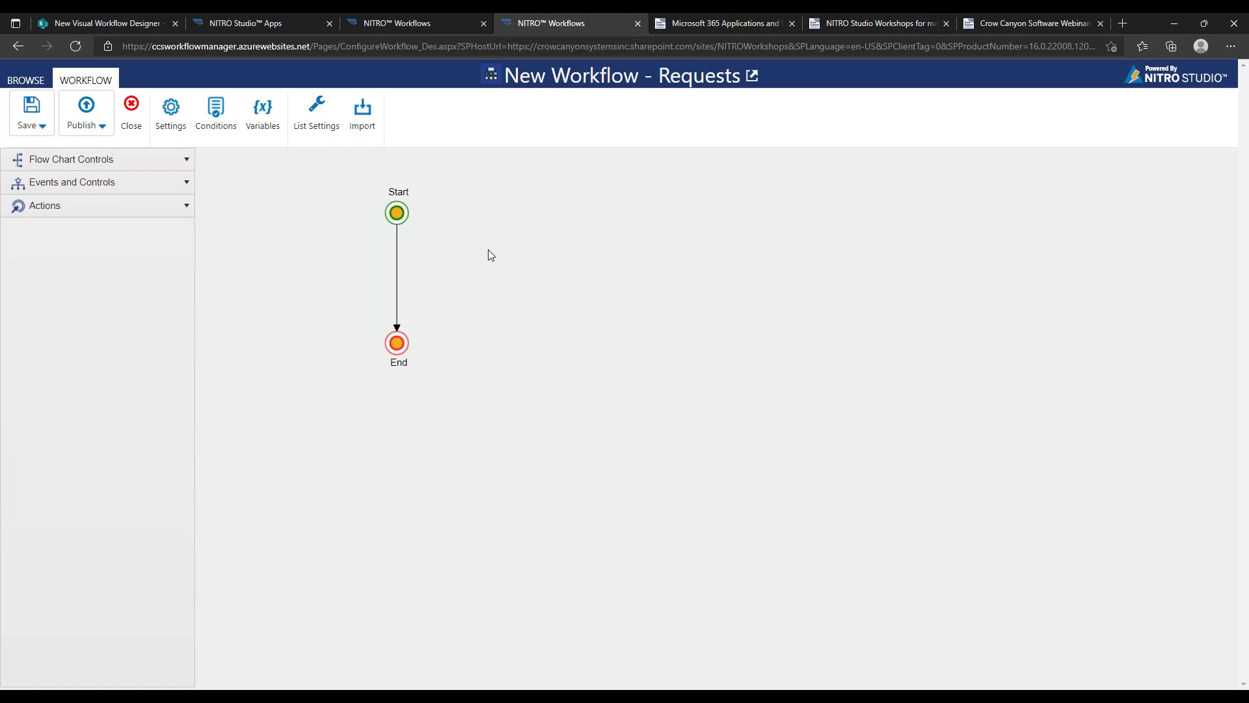
click(363, 111)
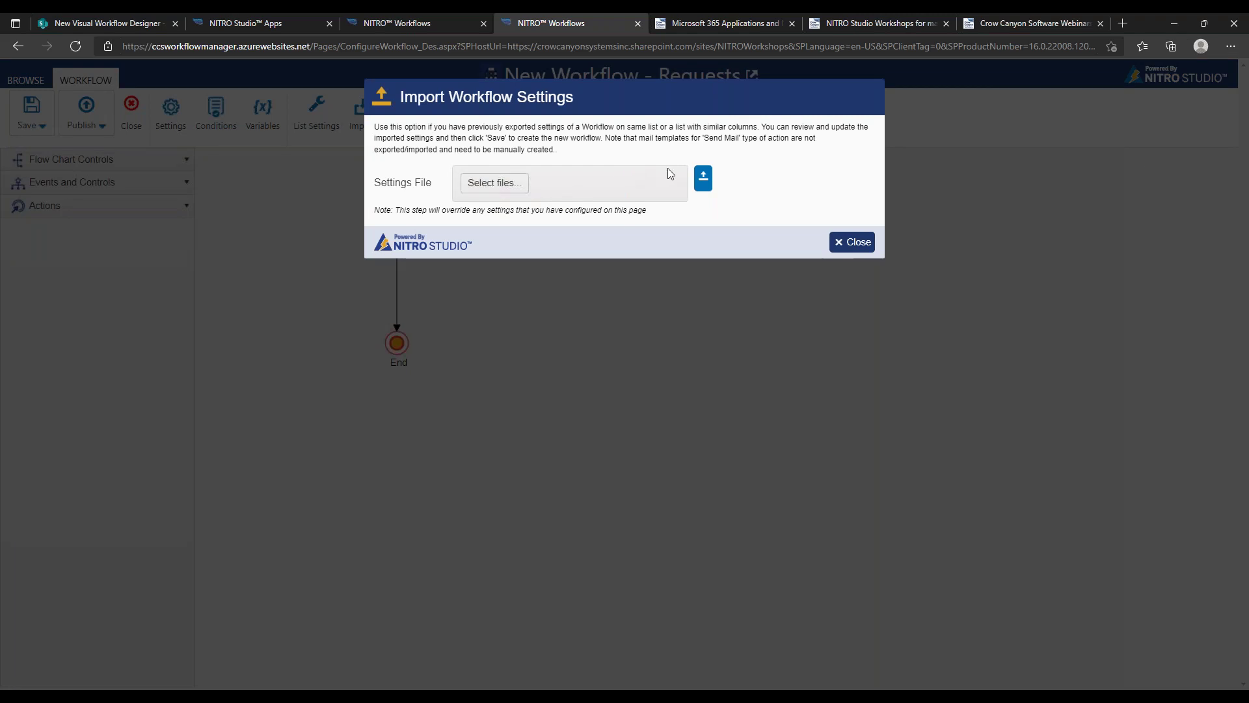
click(865, 248)
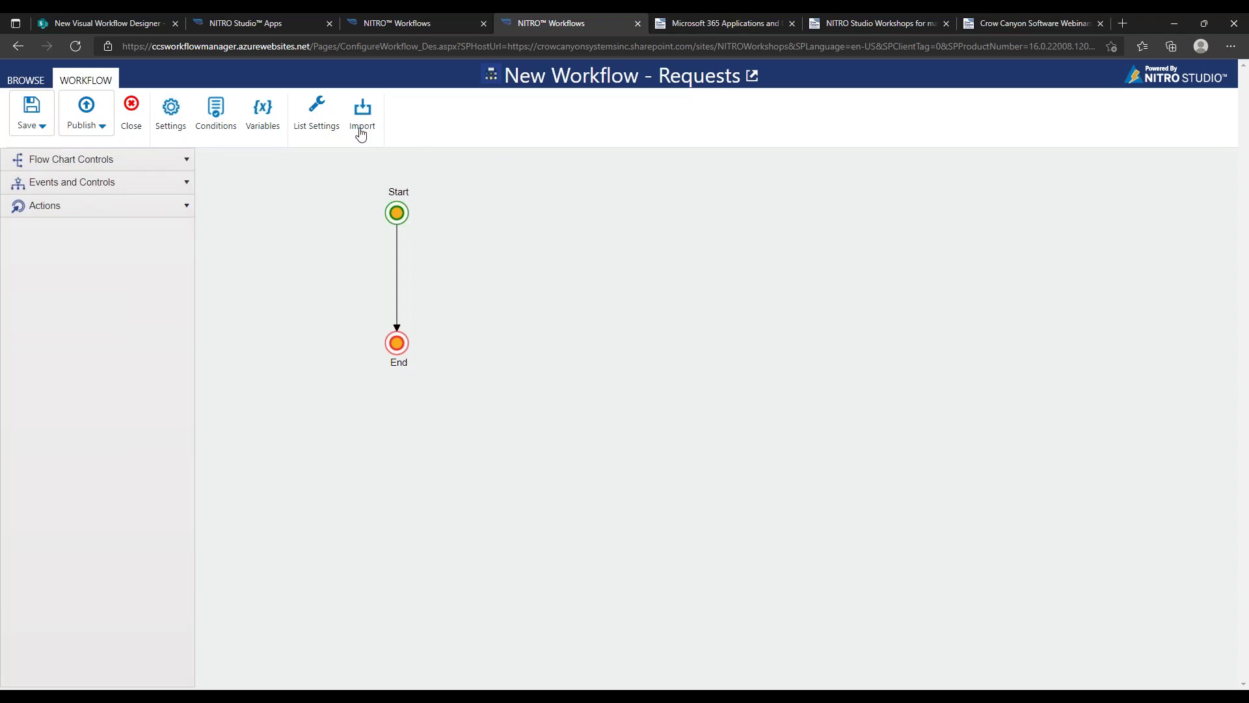
click(170, 123)
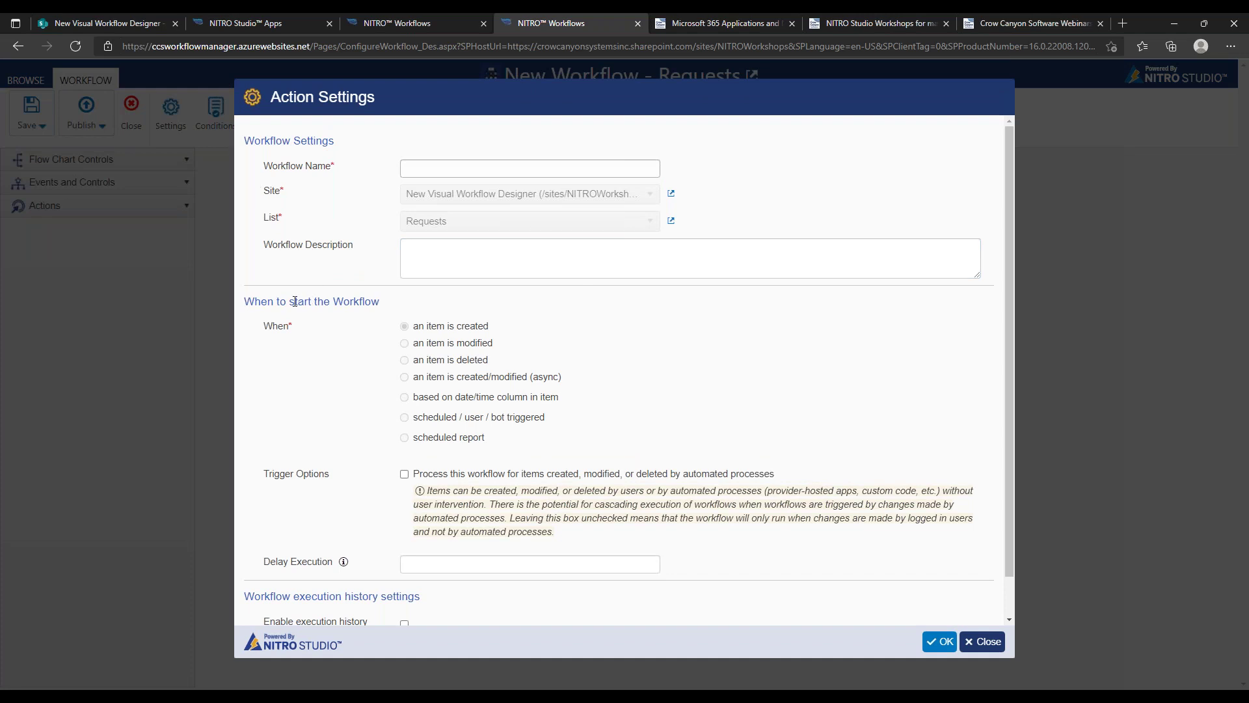
drag(258, 299, 518, 398)
click(456, 328)
click(518, 399)
click(983, 642)
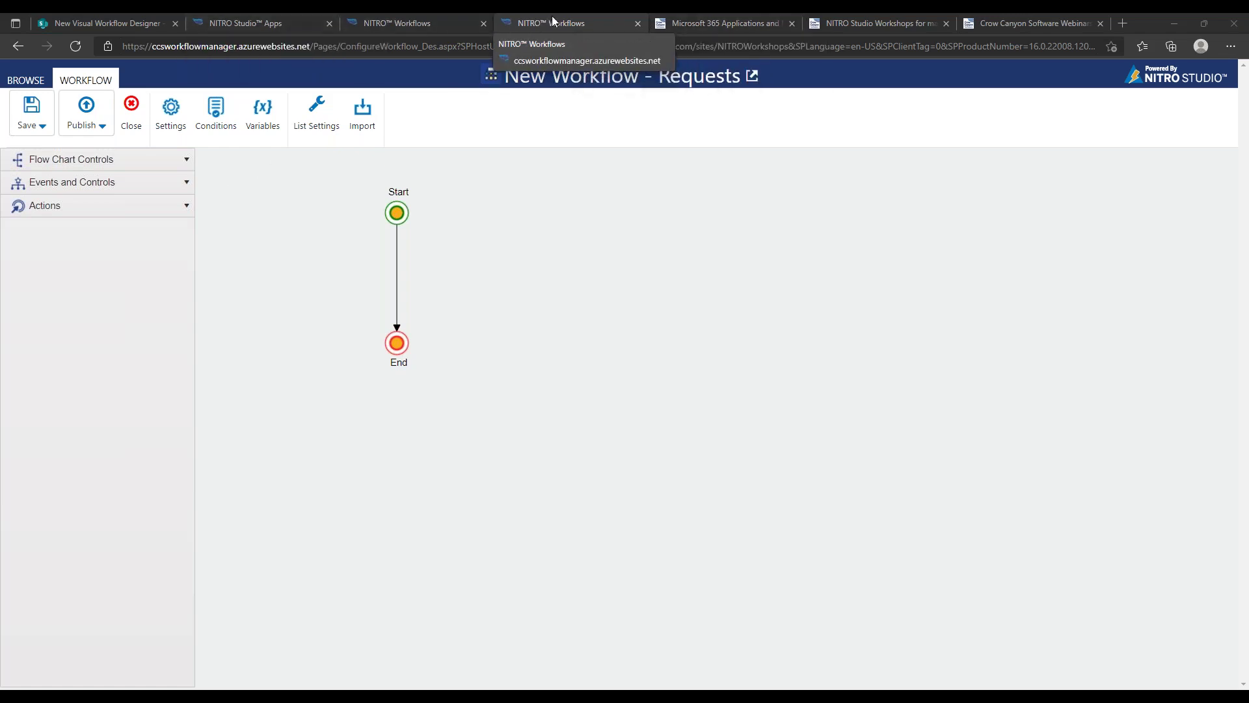
From the Requests list's Custom Actions page, edit Send Email to Requester in the designer
click(145, 24)
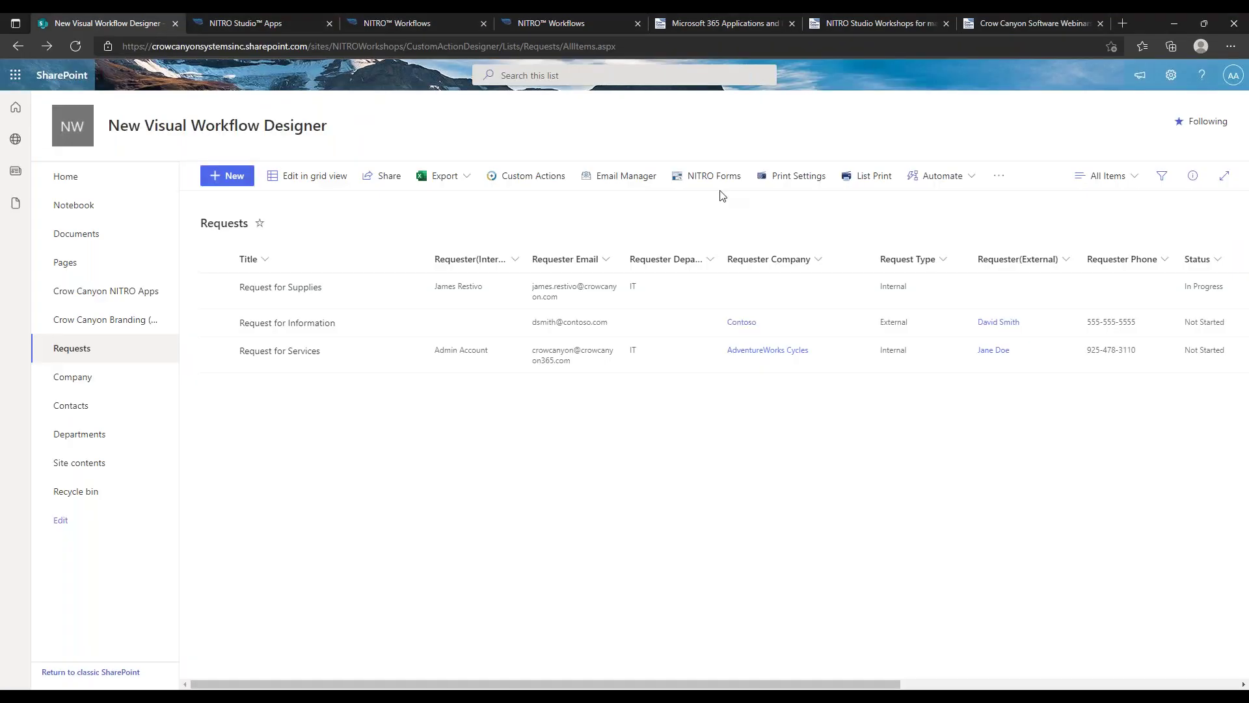
click(526, 176)
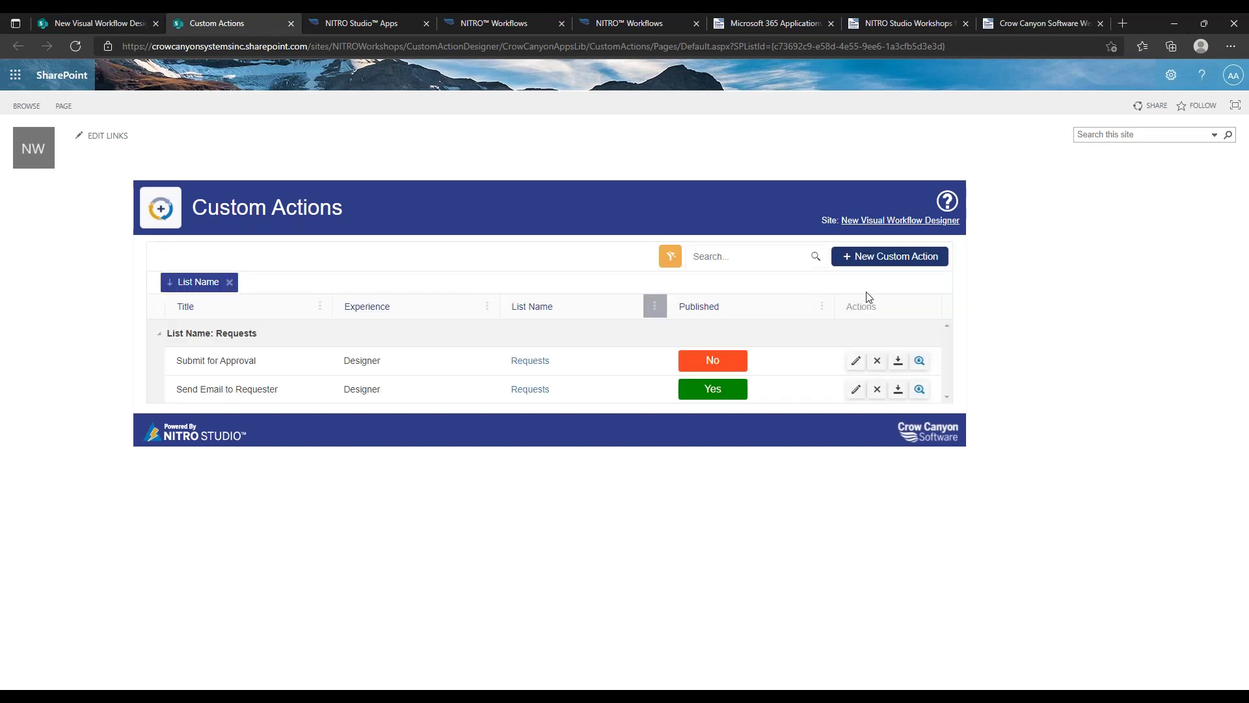
click(865, 256)
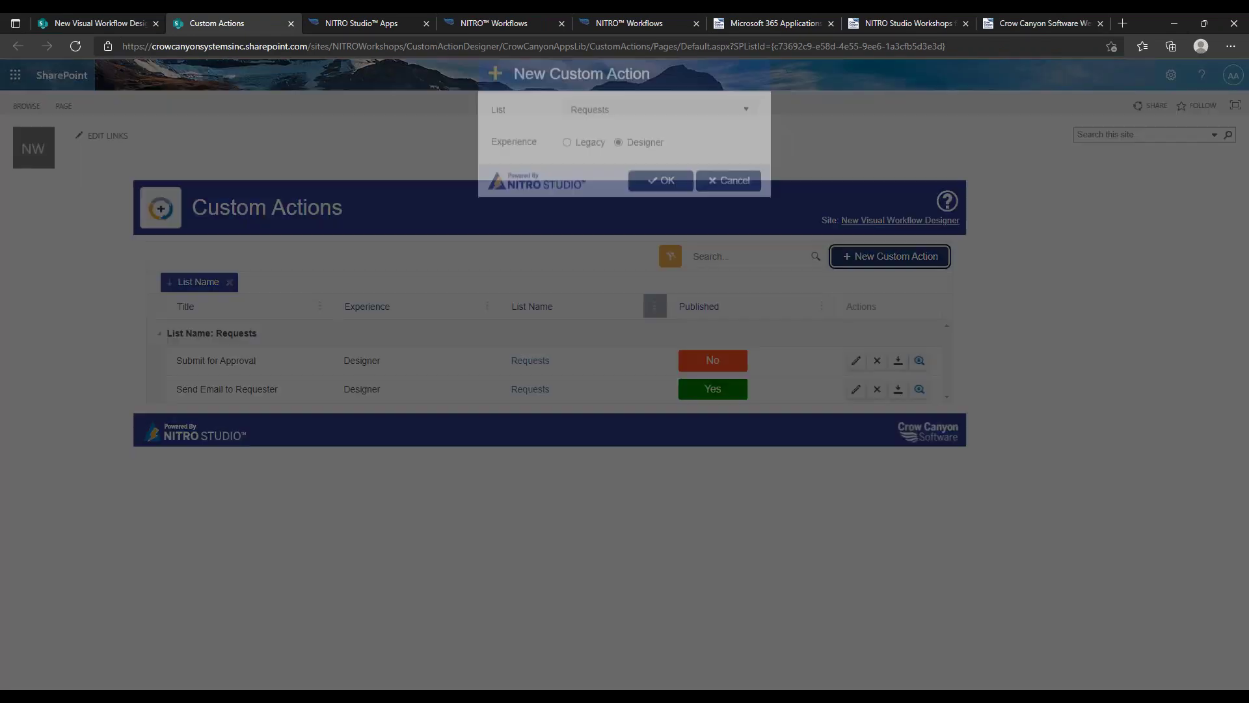
click(661, 203)
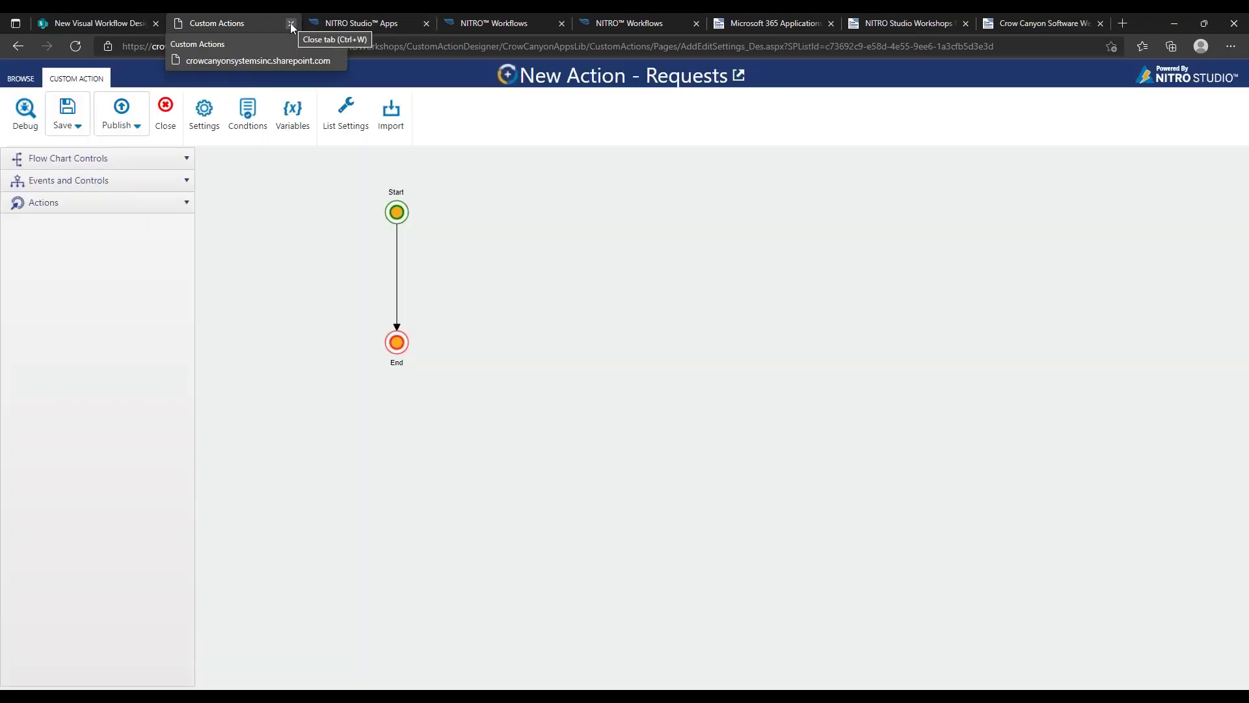
click(18, 46)
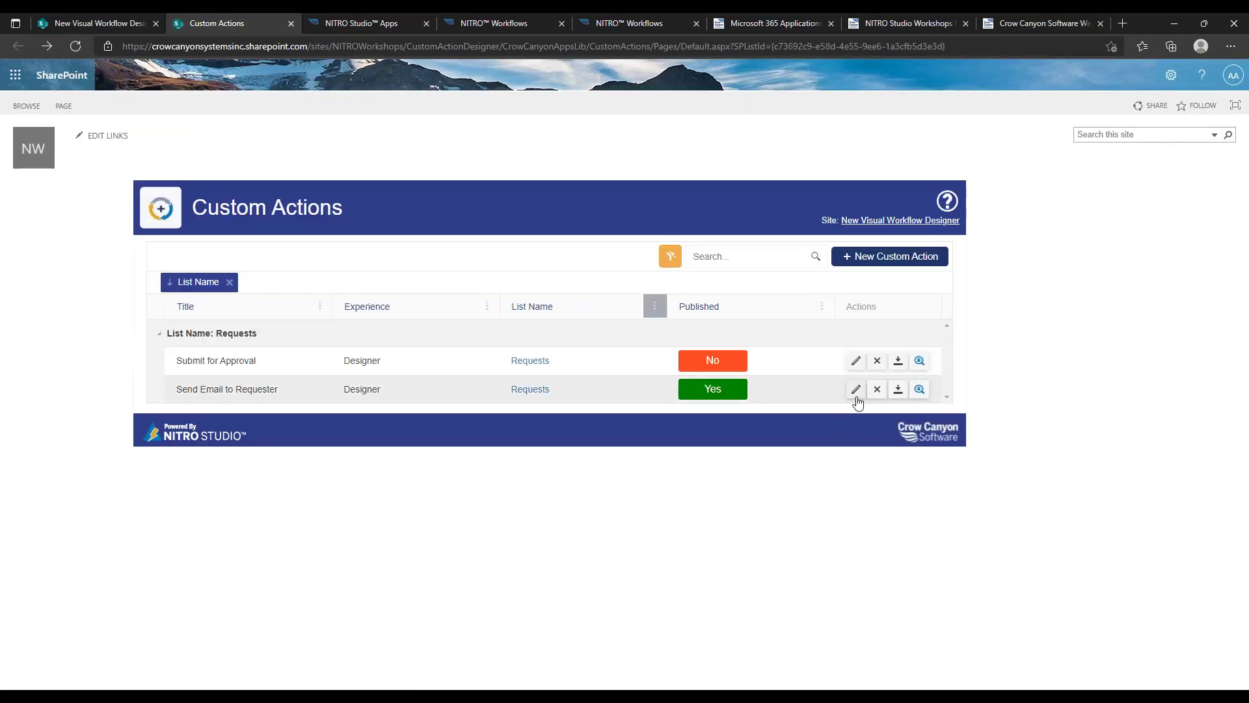
click(857, 390)
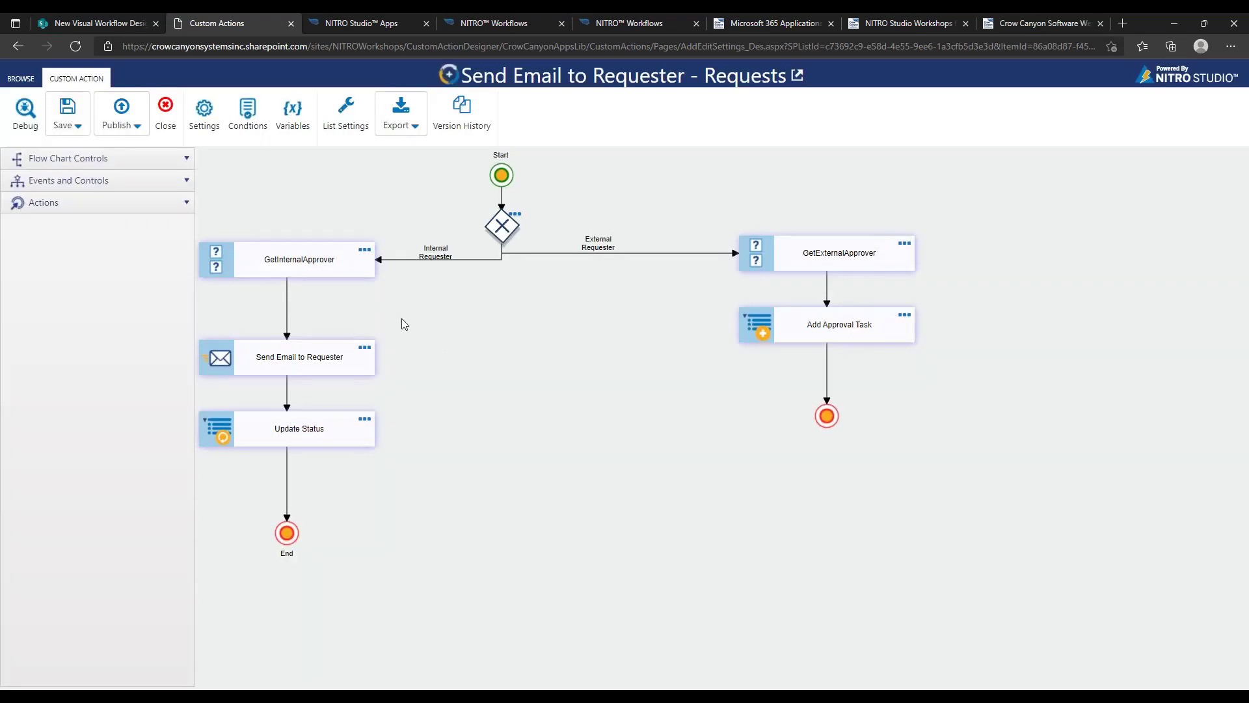
Browse the Actions list, then switch to the Notify Requester workflow tab
click(164, 206)
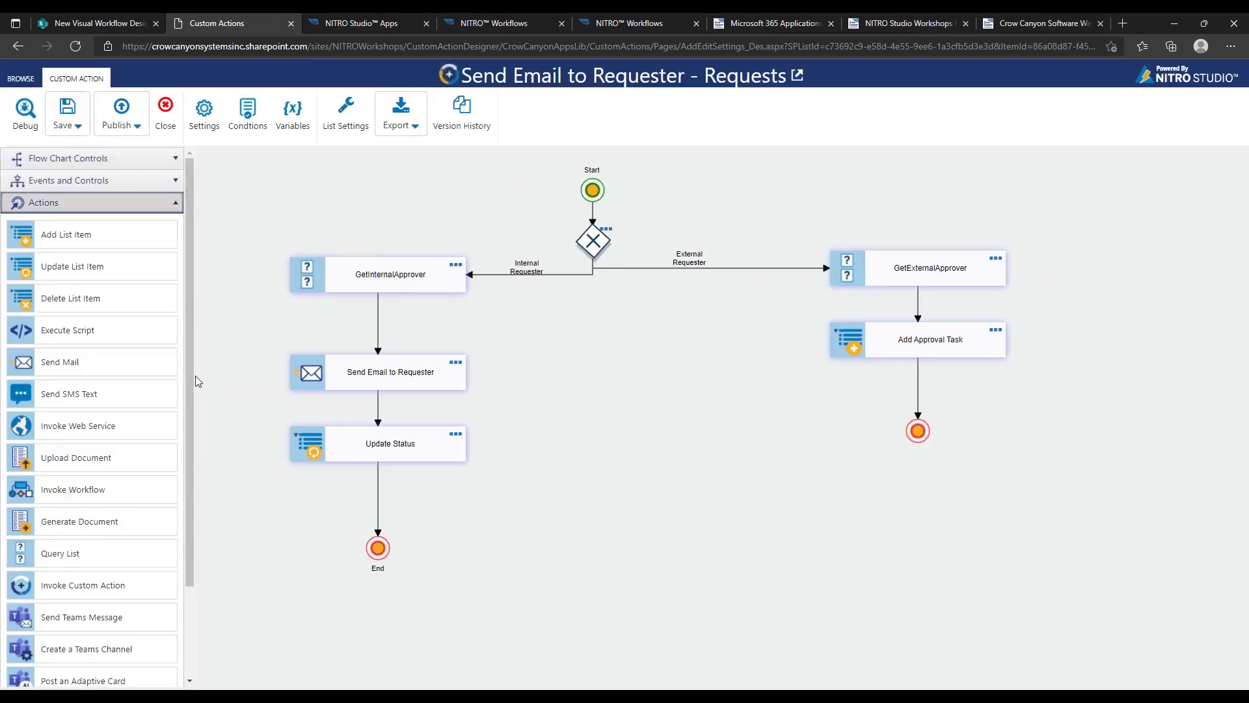
scroll(189, 426, down, 2)
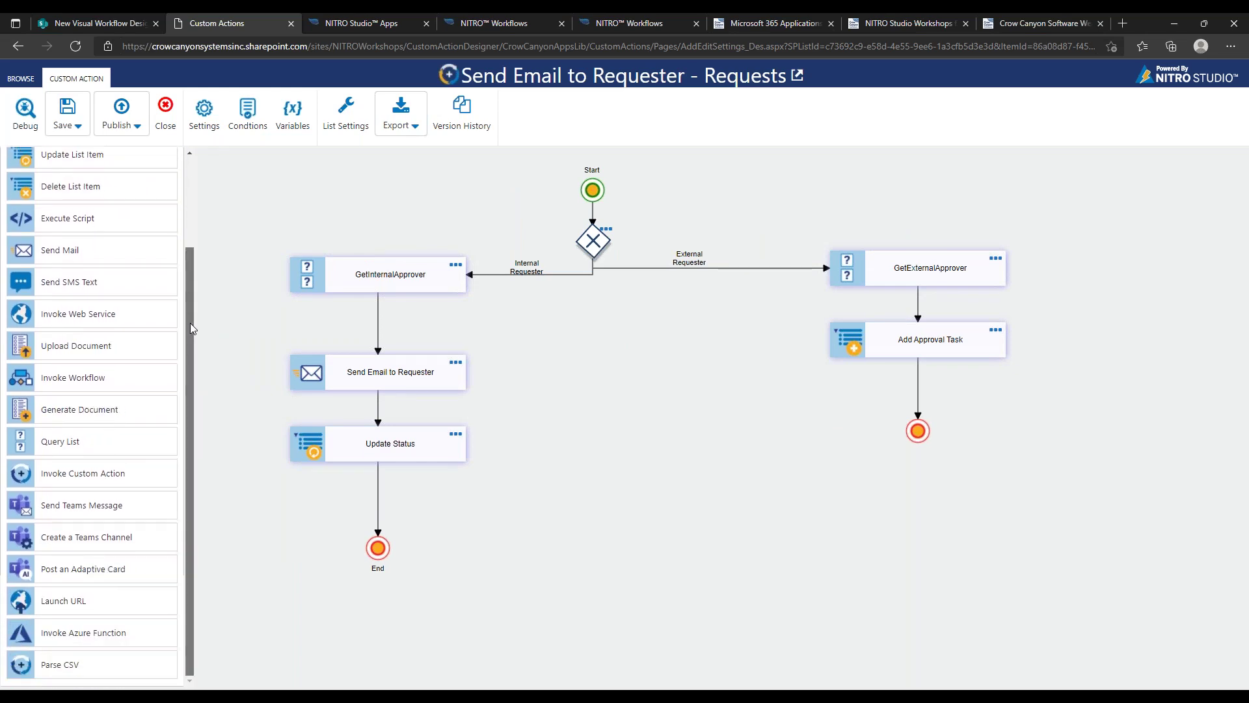
drag(190, 322, 222, 196)
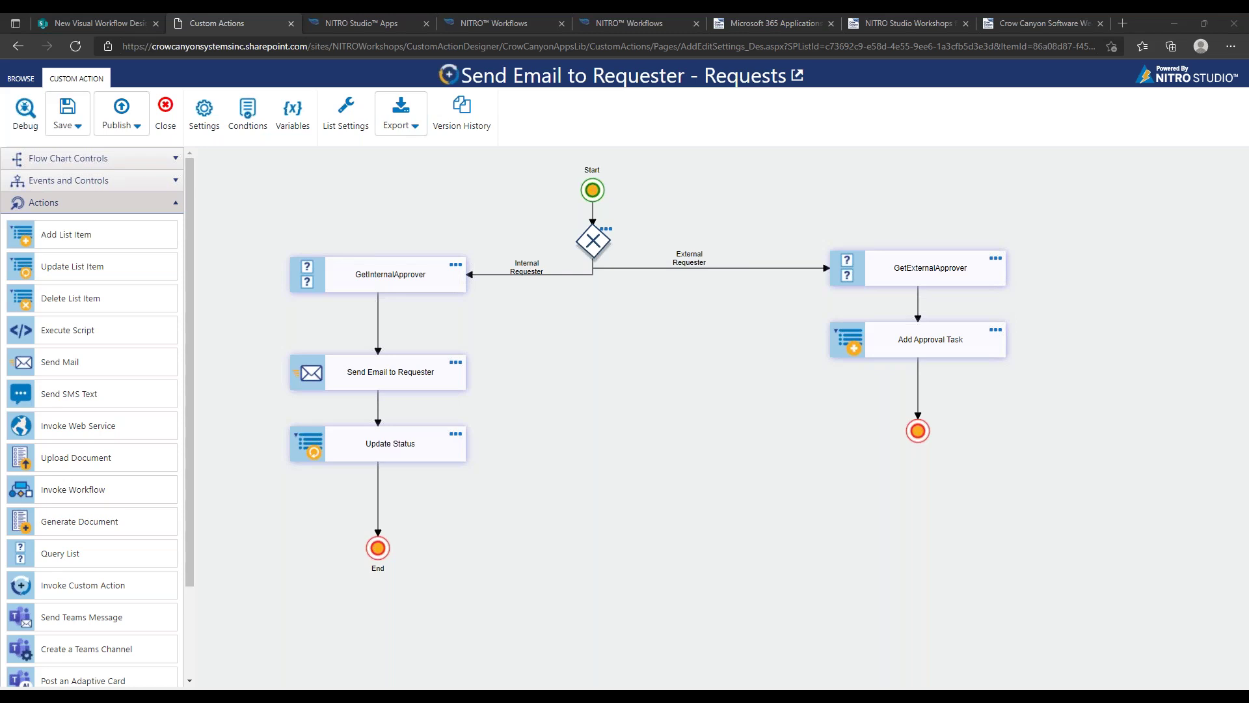
click(459, 24)
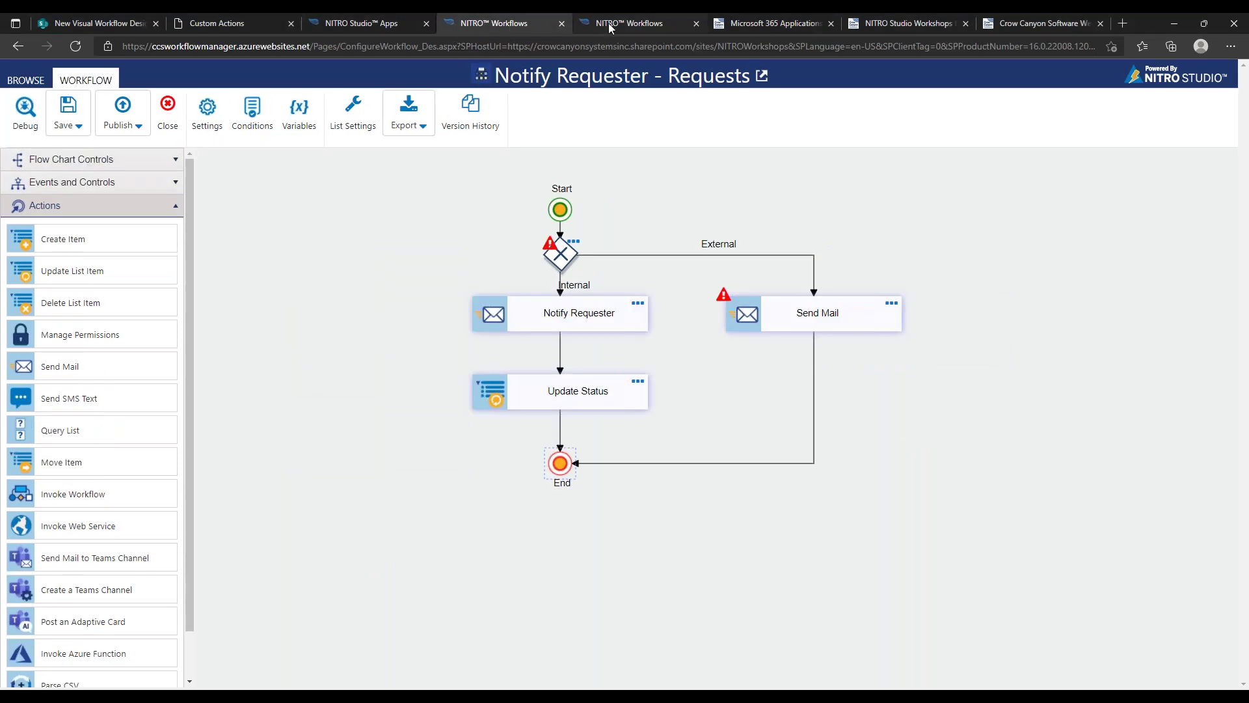
Drop an Invoke Workflow action before End on the External branch and open its settings
click(608, 22)
click(511, 25)
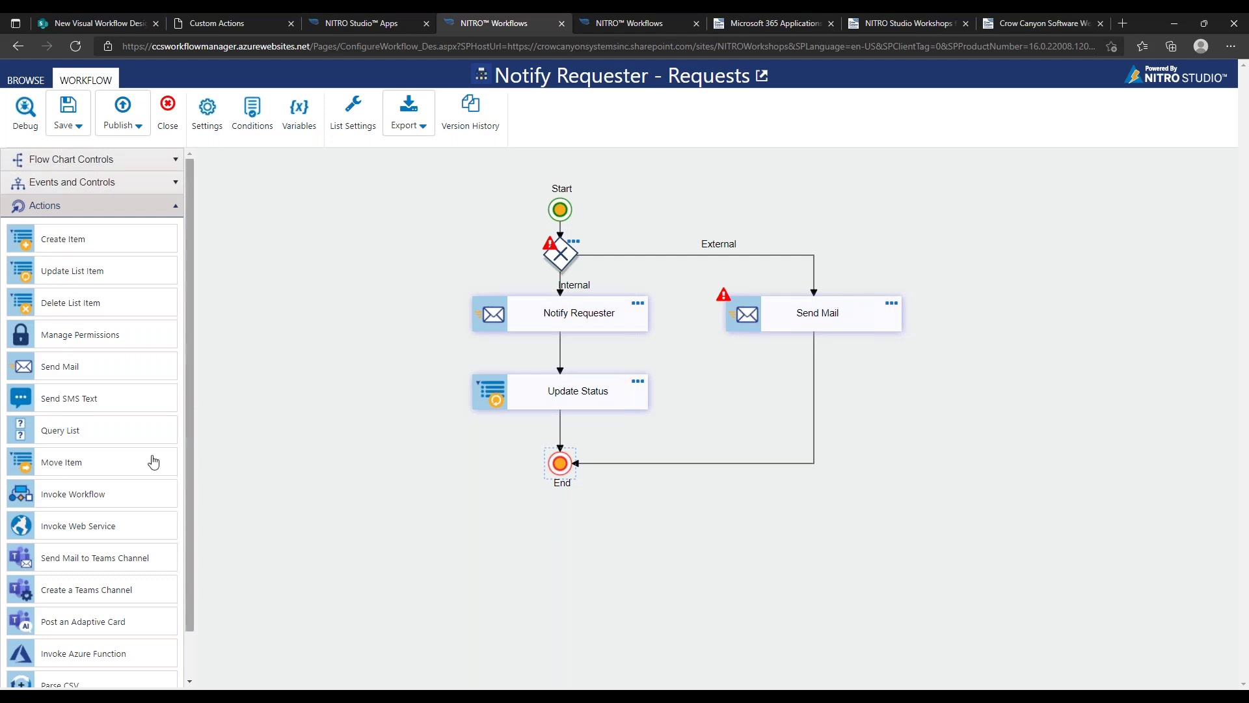
drag(116, 503, 691, 463)
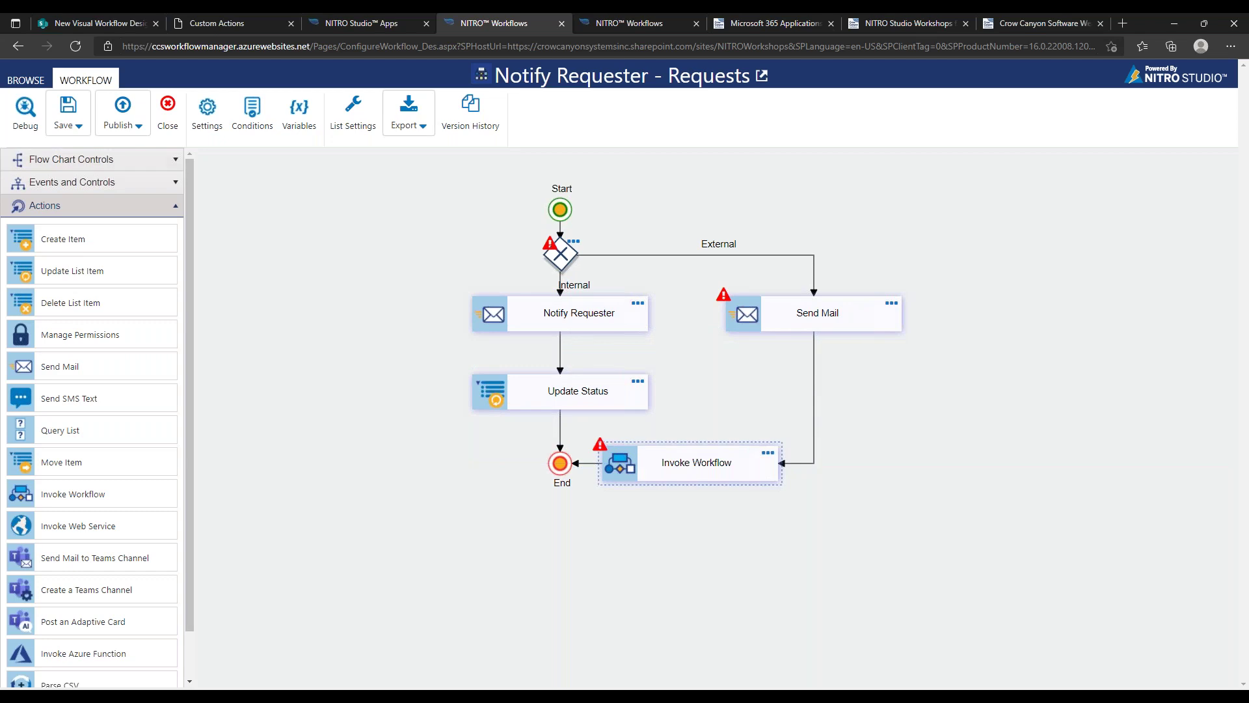
click(767, 455)
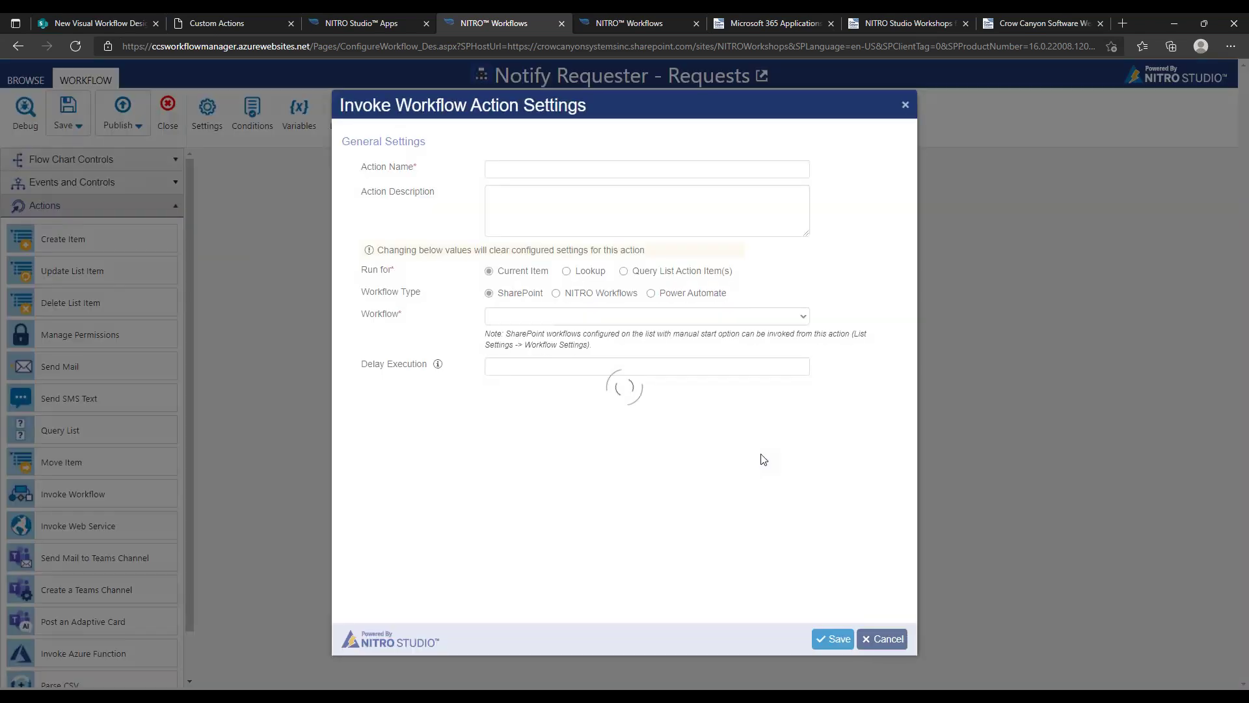
Try the NITRO Workflows, Power Automate and SharePoint workflow types, then cancel the settings
click(568, 299)
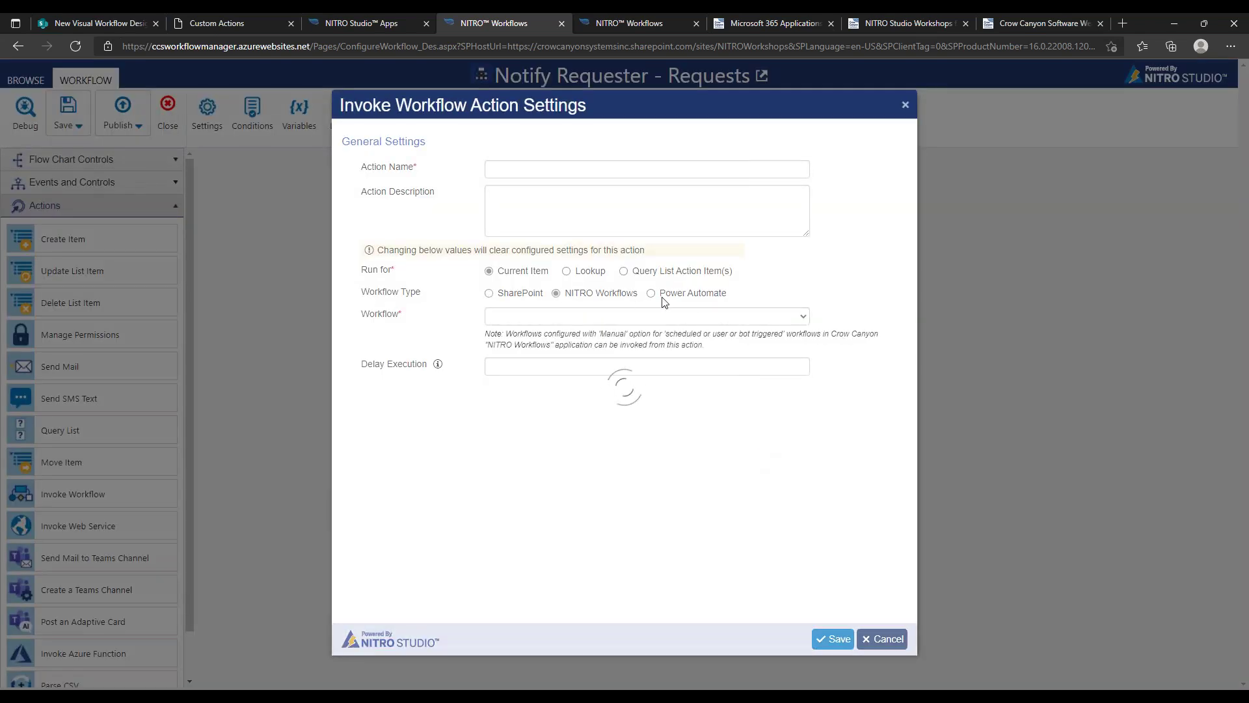
click(668, 298)
drag(504, 294, 719, 301)
click(719, 301)
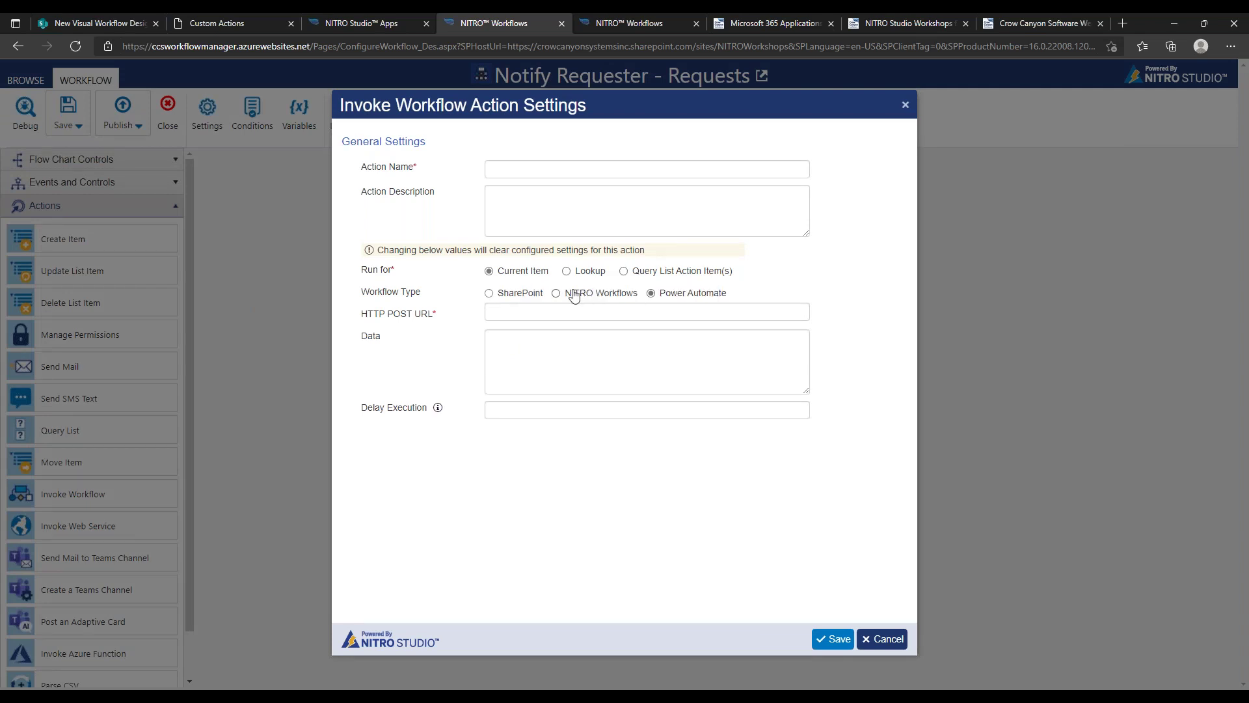
click(542, 294)
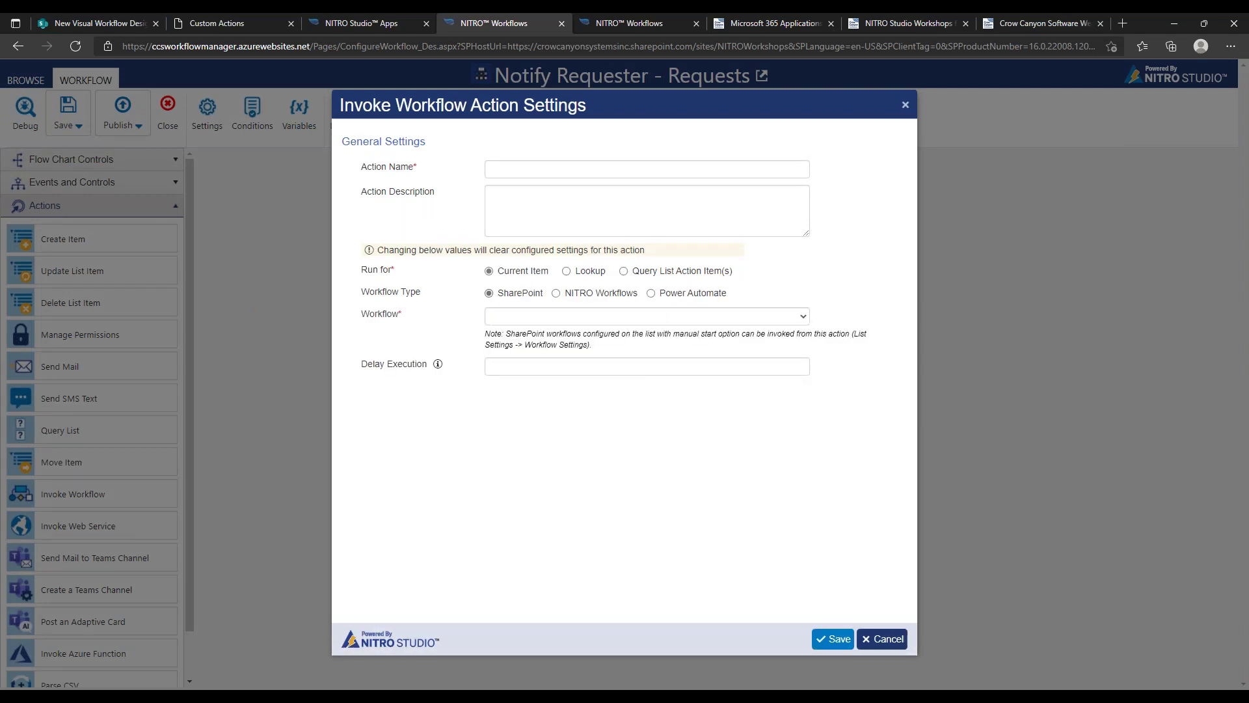
click(598, 321)
click(596, 293)
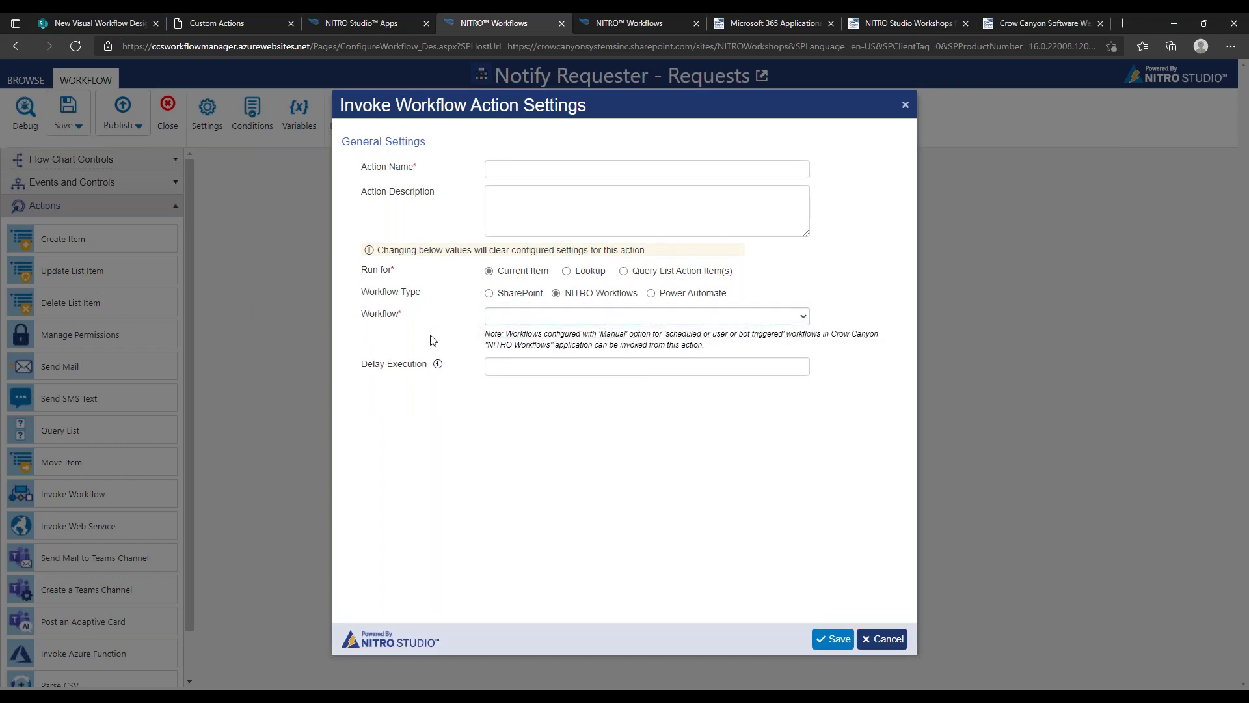
click(881, 641)
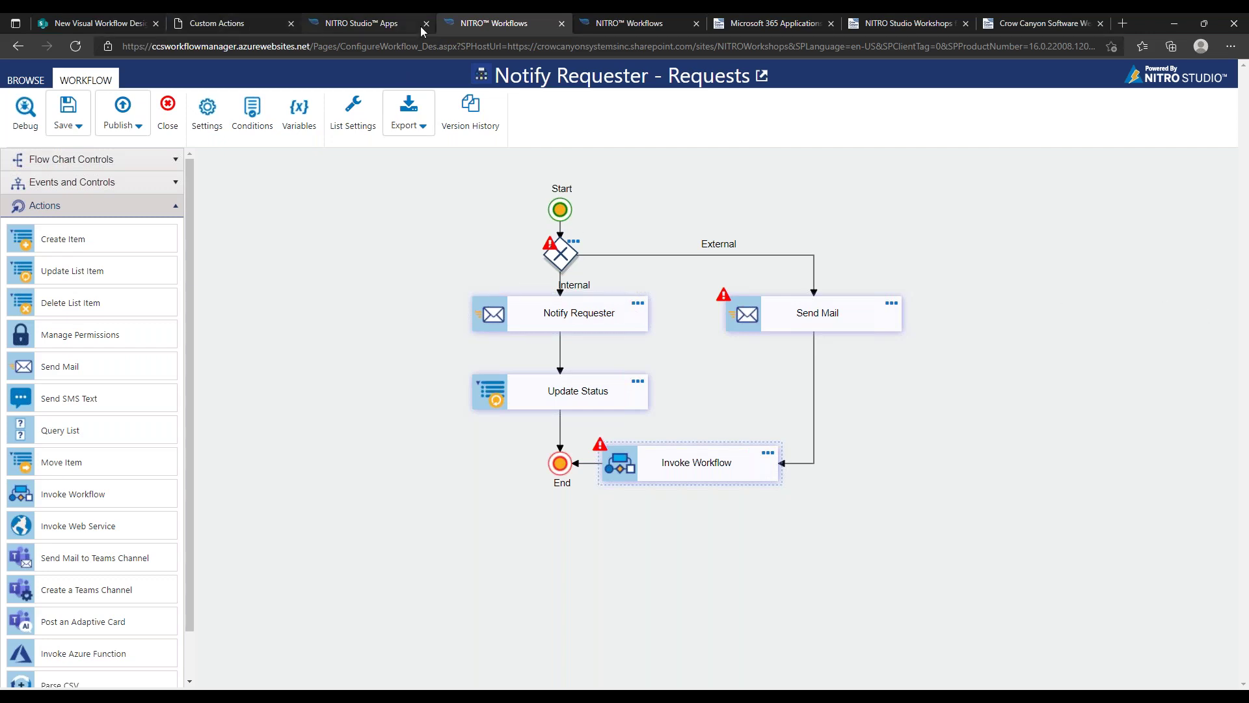
Close the Notify Requester designer and leave without saving the changes
click(628, 22)
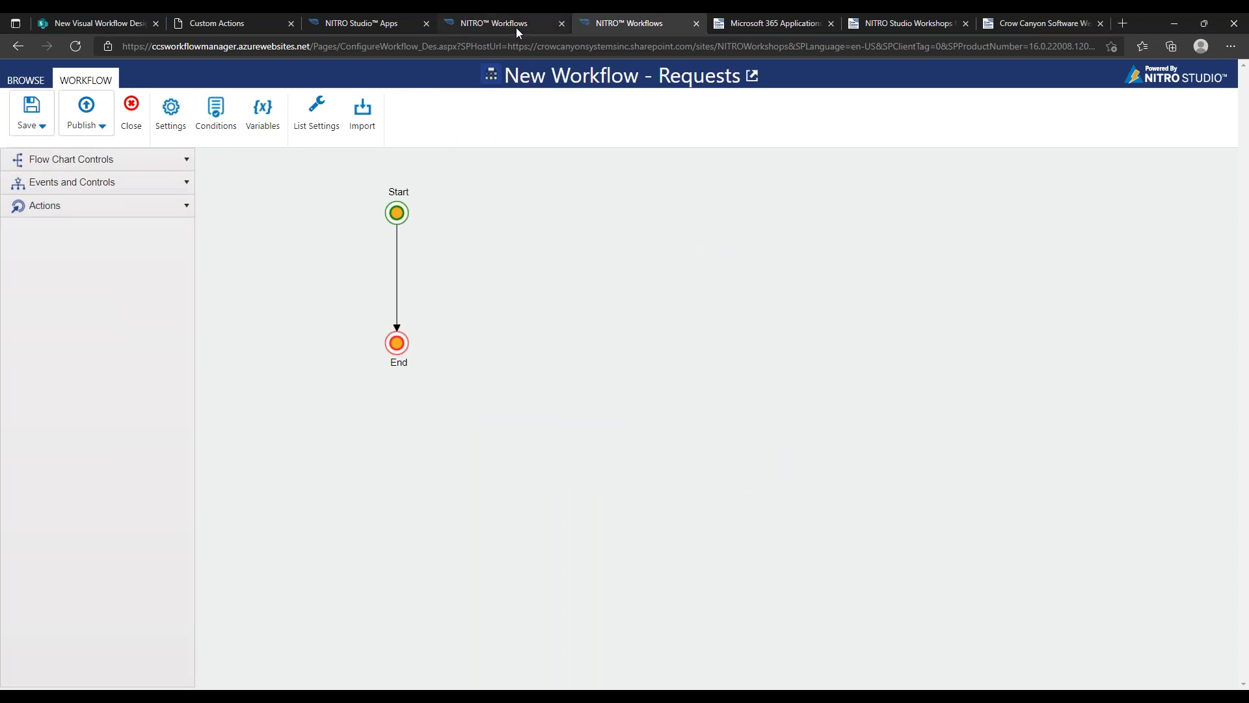
click(494, 28)
click(168, 110)
click(687, 118)
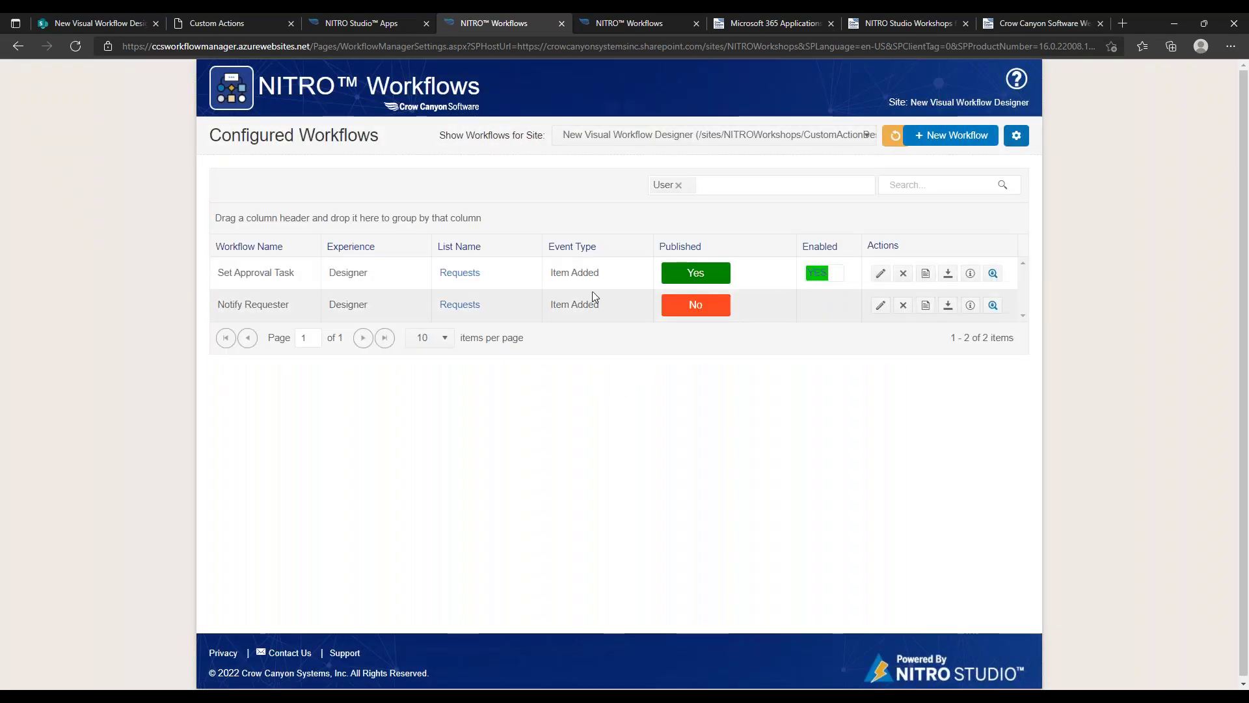
Open the Set Approval Task design, view the Set Requester settings, then return to NITRO Studio apps
click(880, 273)
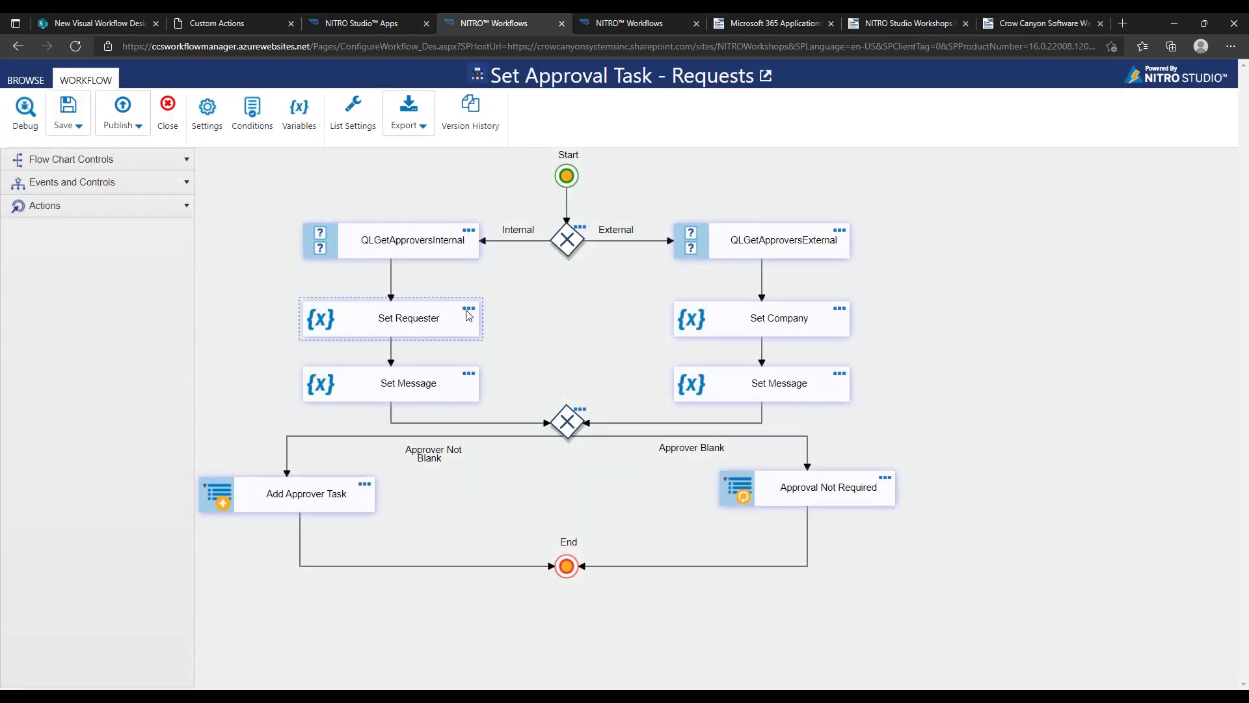
click(468, 309)
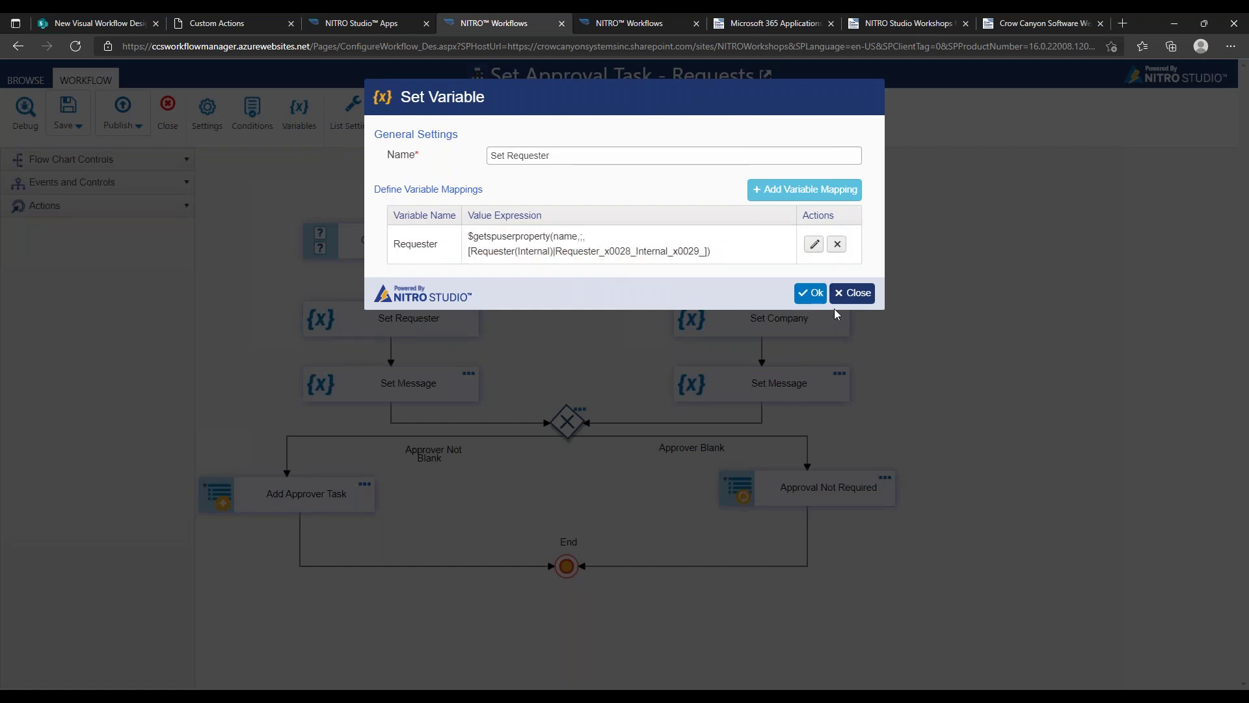
click(848, 293)
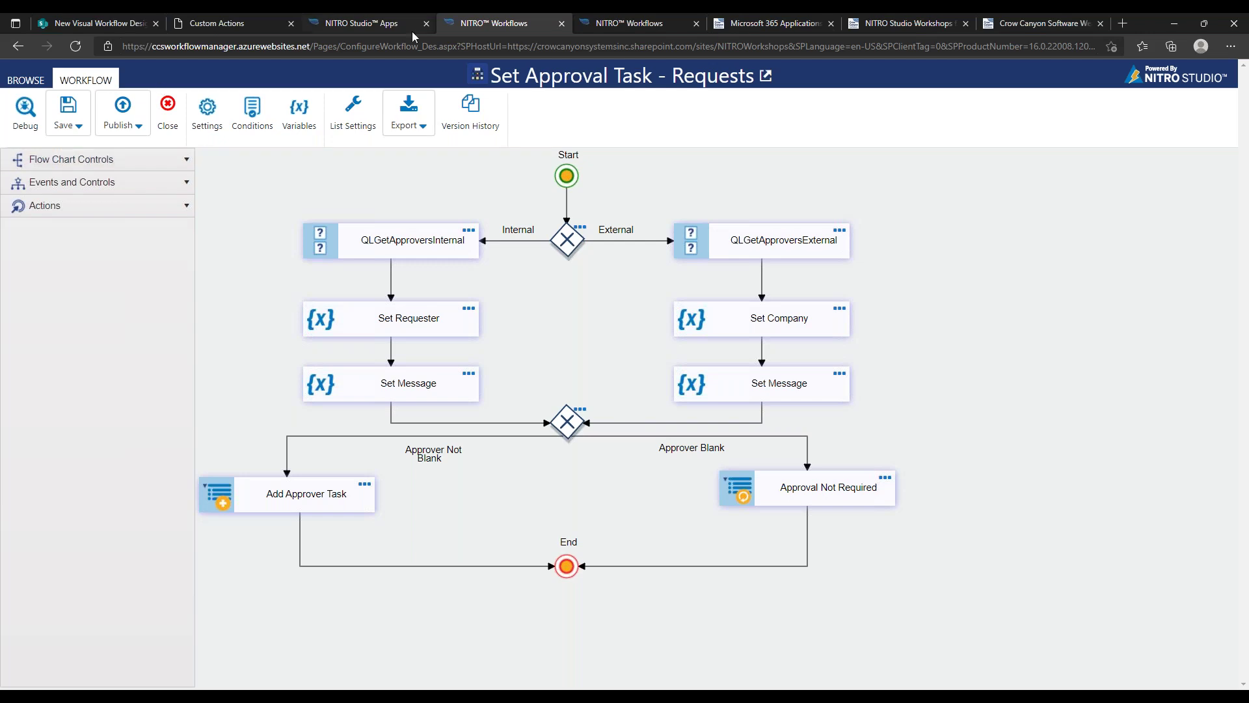
click(362, 23)
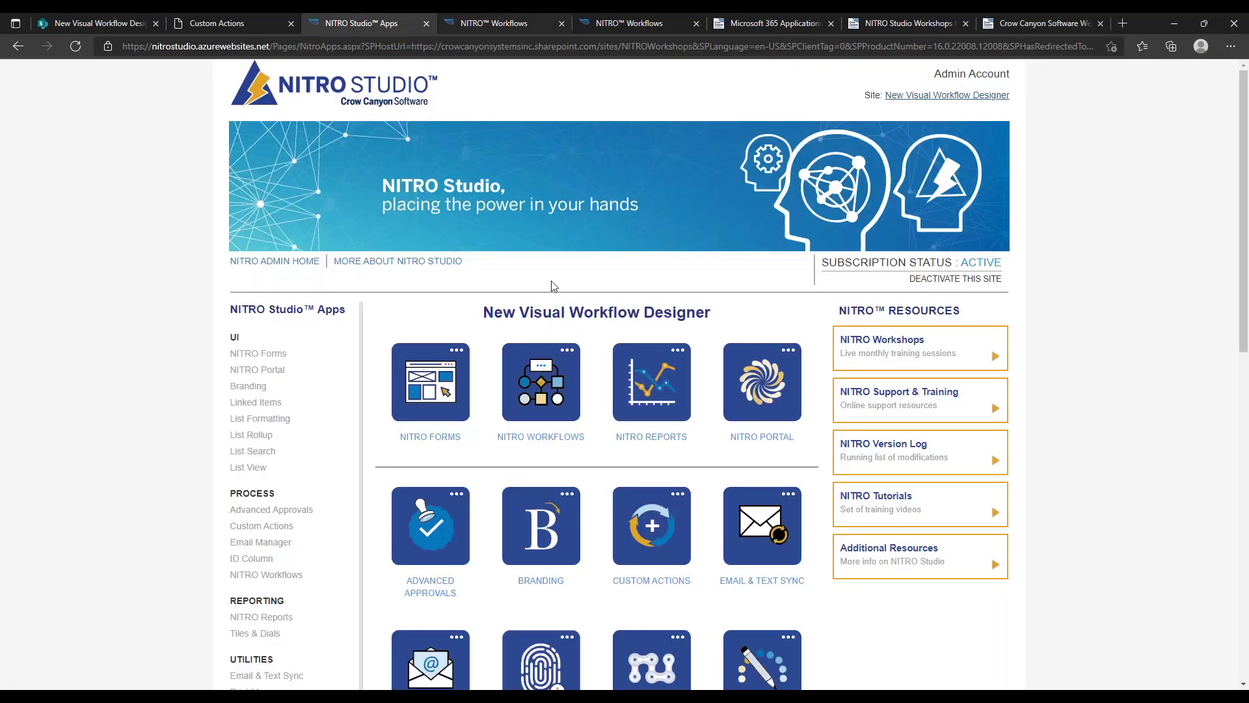
In the NITRO Workflows app, create a scheduled / user / bot triggered Designer workflow on Requests
click(551, 385)
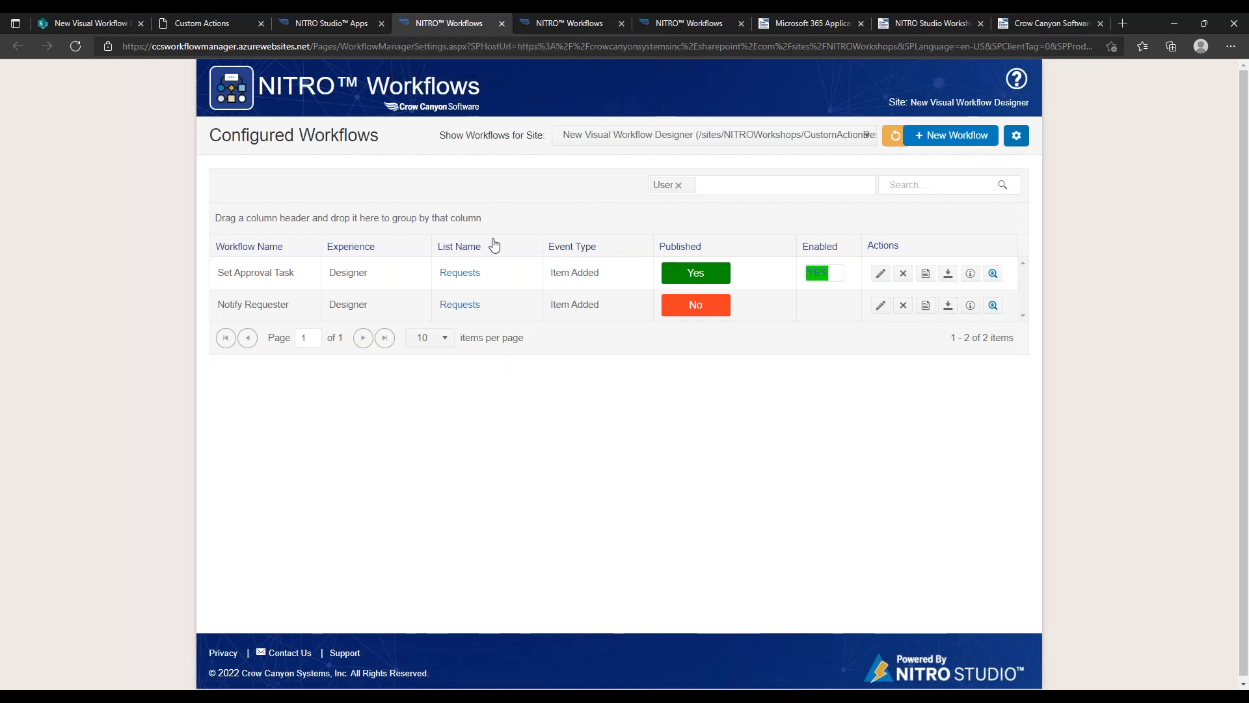
click(946, 134)
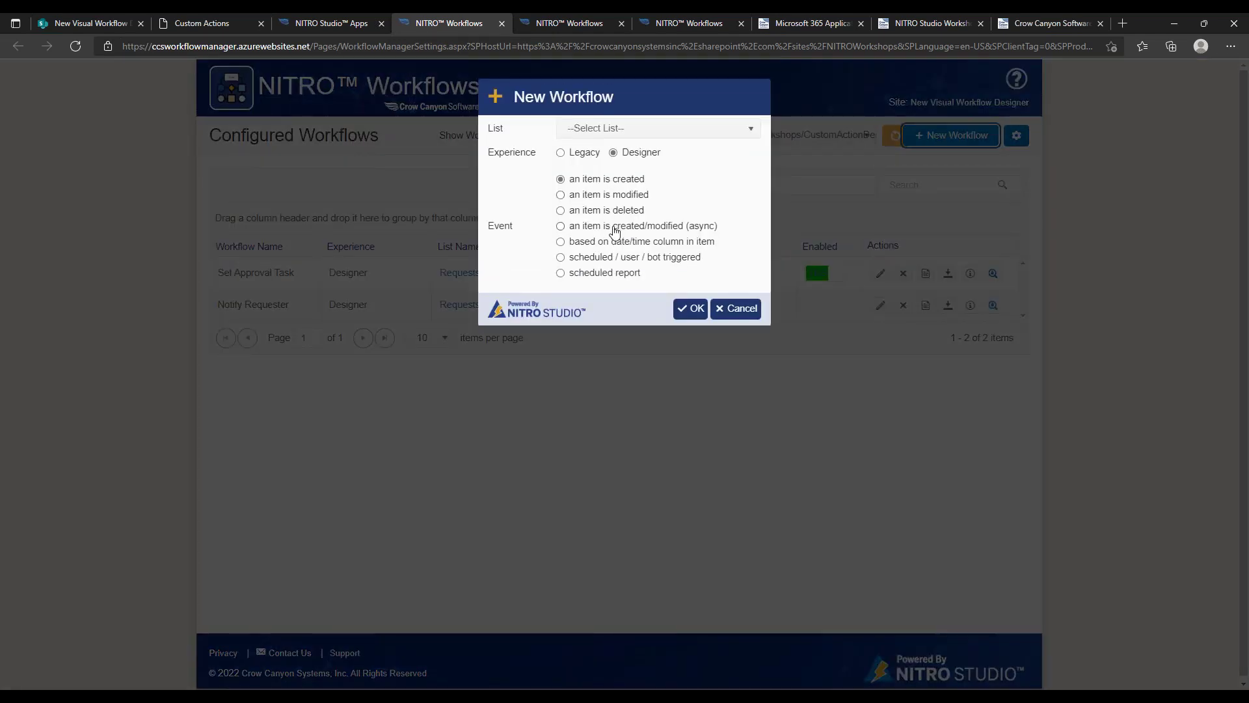
click(592, 260)
click(661, 128)
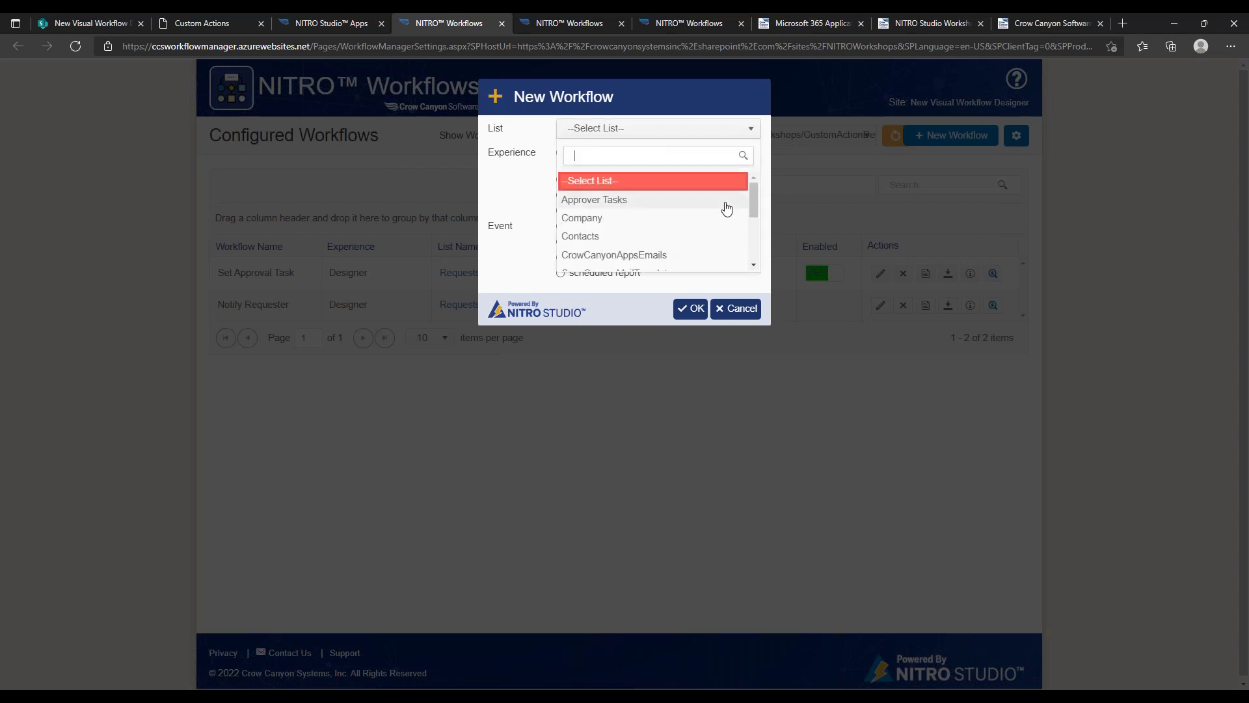
scroll(755, 216, down, 1)
scroll(755, 216, down, 3)
click(653, 207)
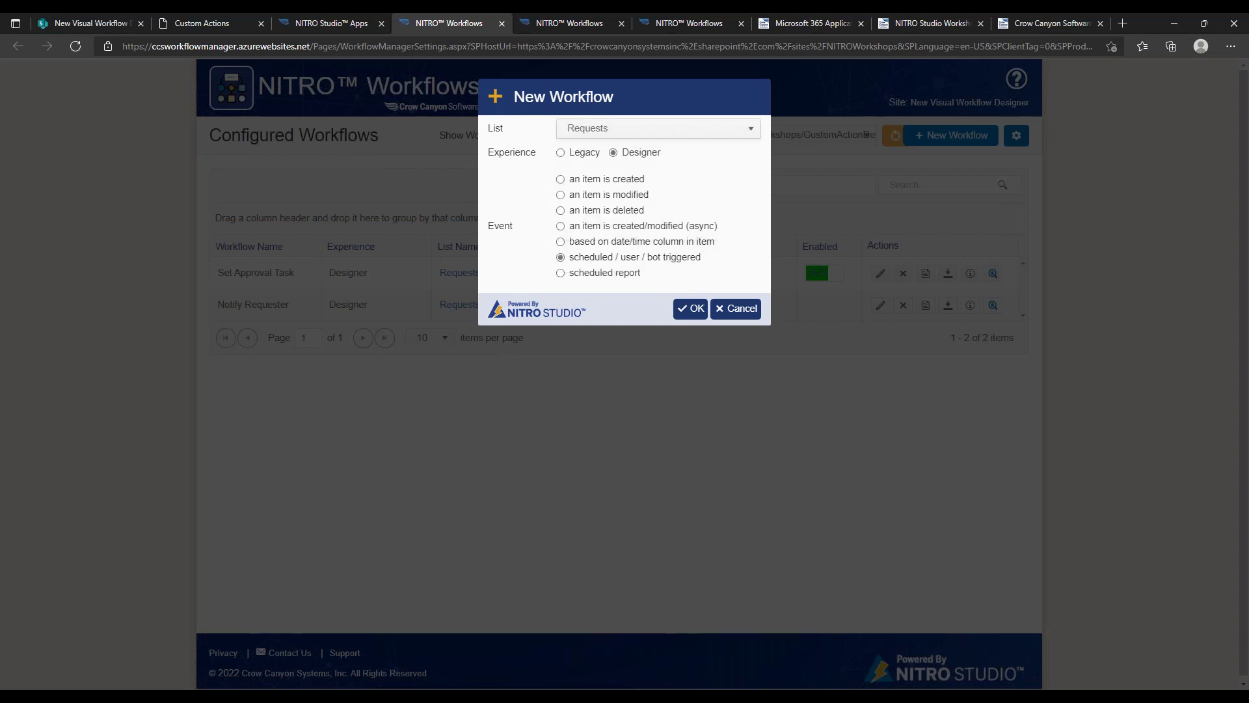
click(684, 309)
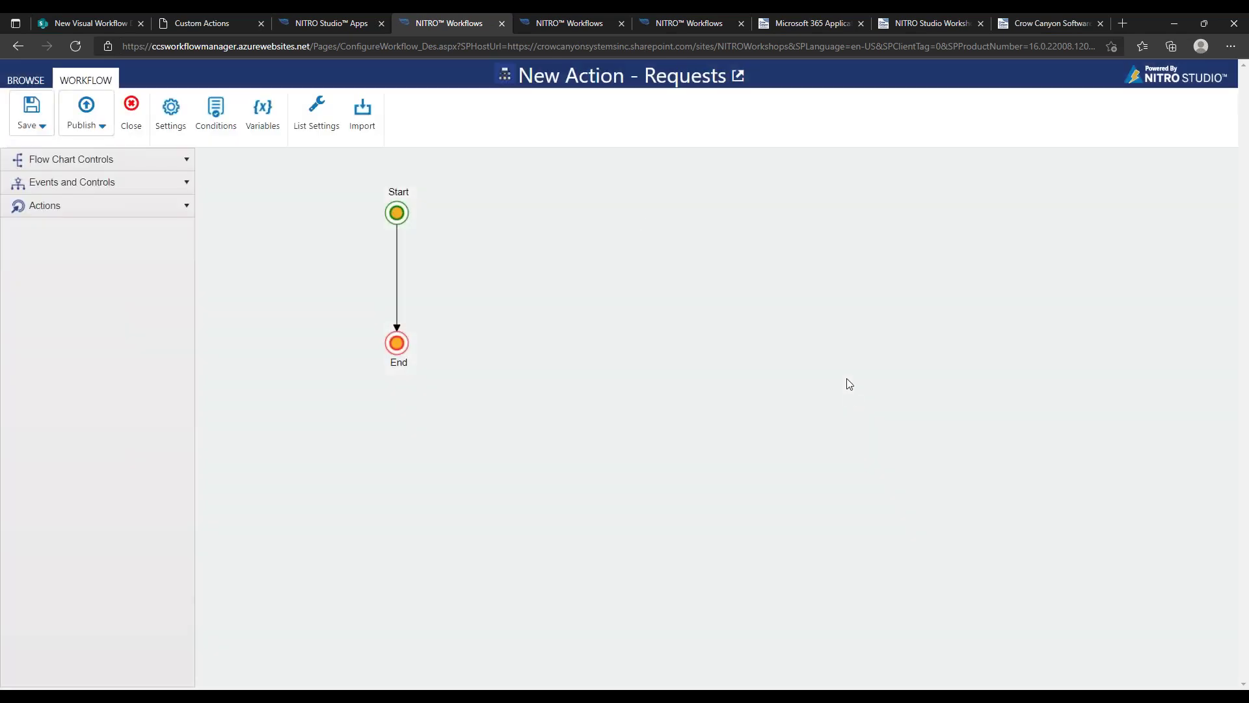
click(172, 123)
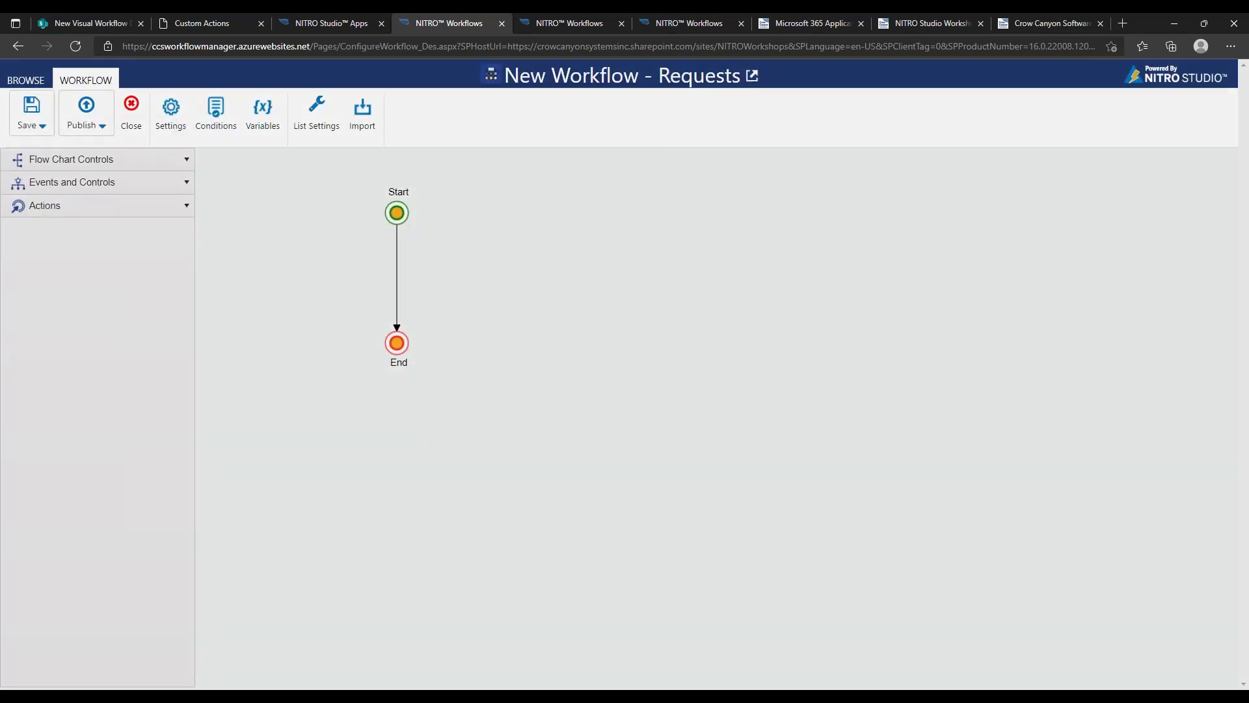
drag(1013, 354, 1001, 475)
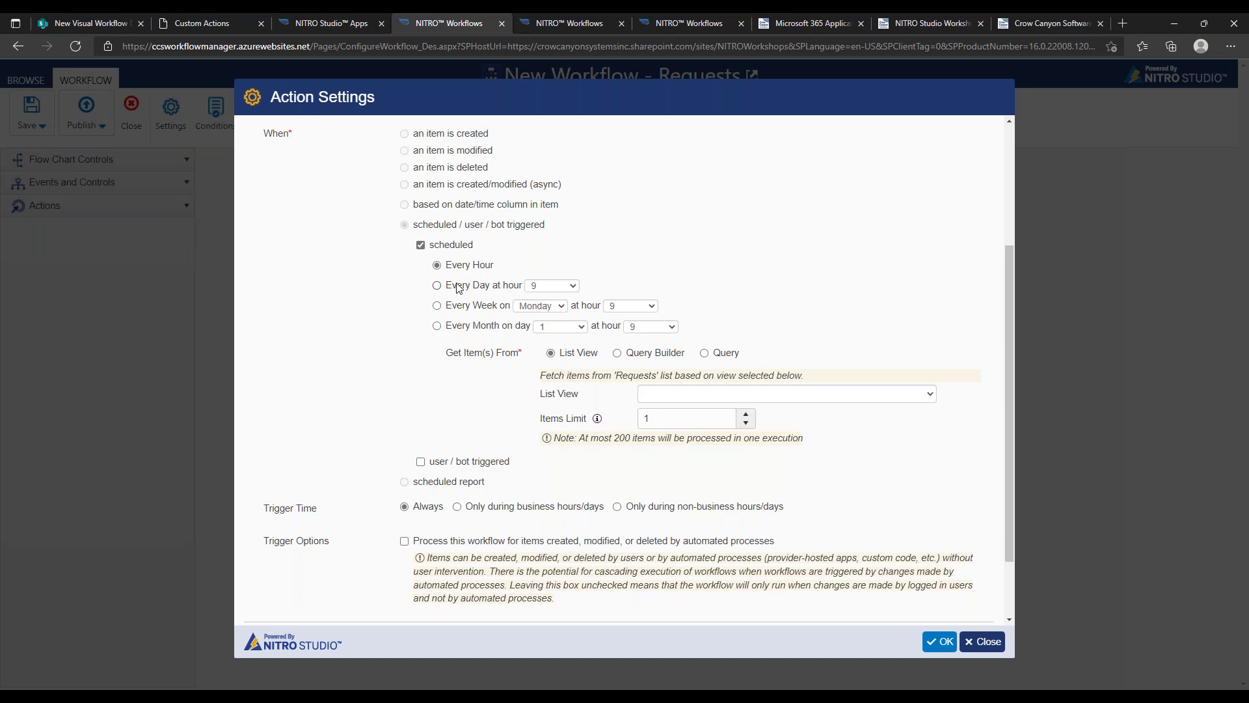
Place an Invoke Web Service action between Start and End and open its settings
click(983, 641)
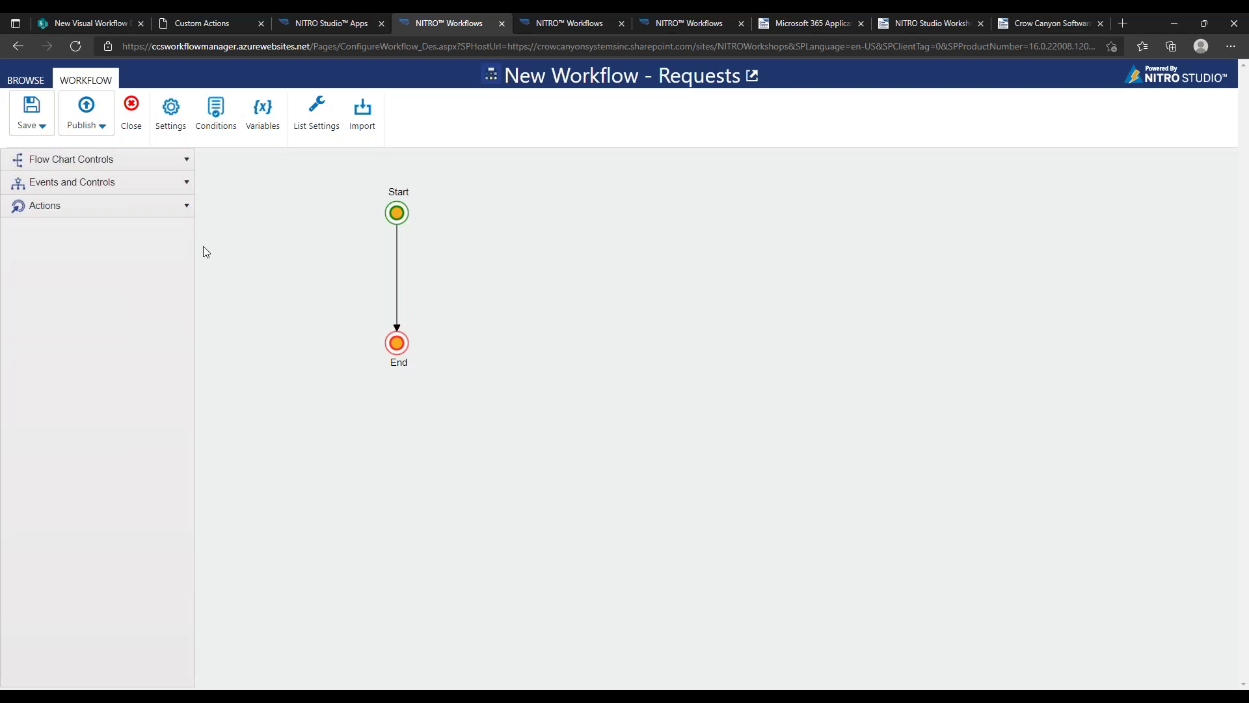
click(106, 213)
drag(84, 531, 408, 260)
drag(412, 342, 399, 399)
click(487, 250)
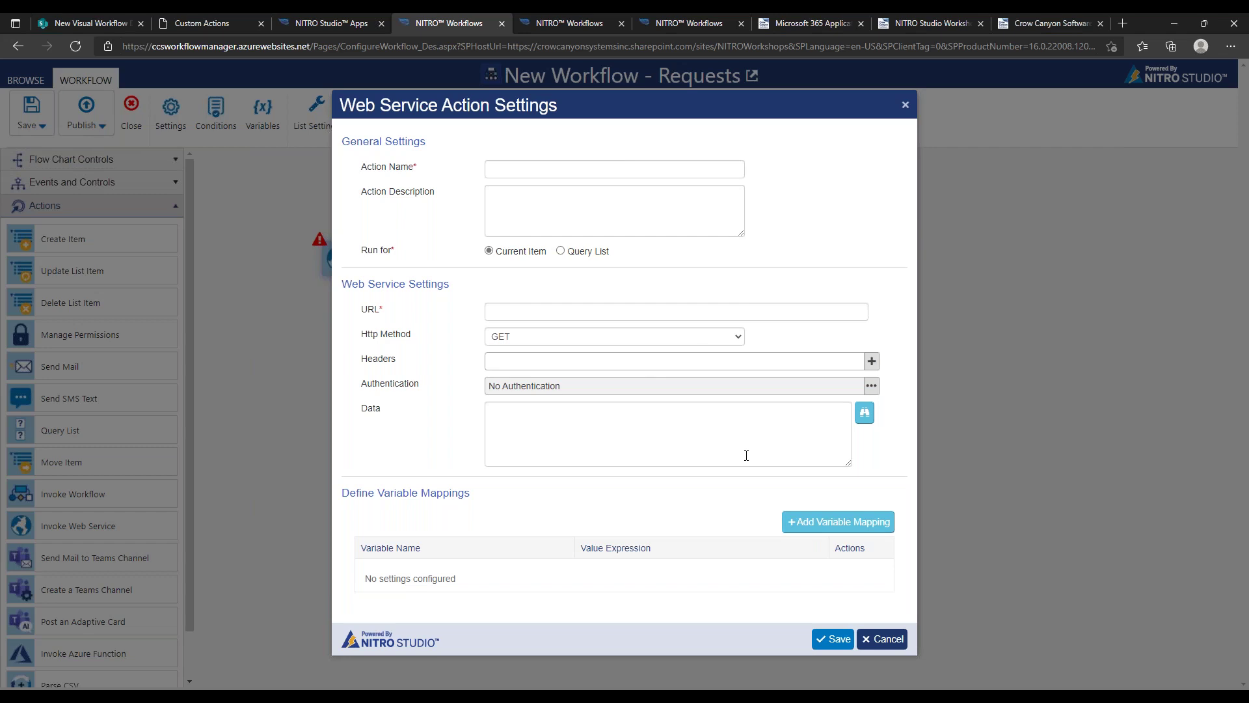
Cancel the Web Service Action Settings dialog without making changes
click(872, 641)
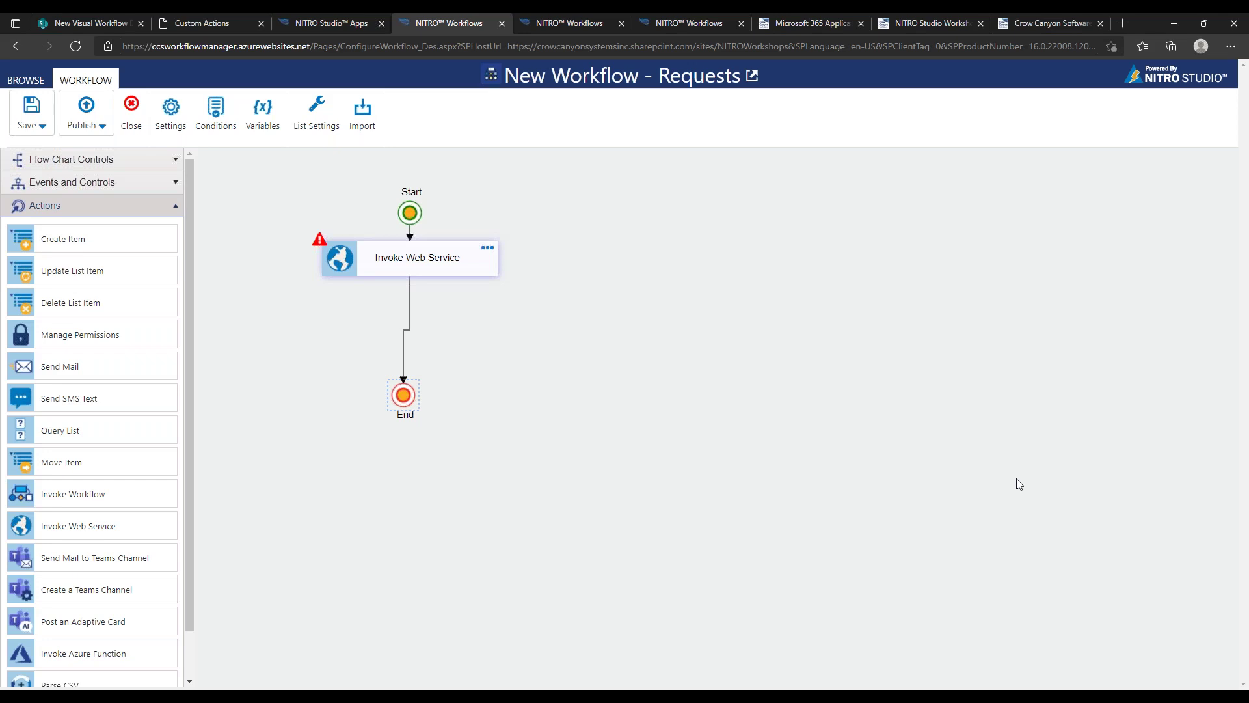
Leave the unsaved designer draft and return to the configured workflows list
click(340, 21)
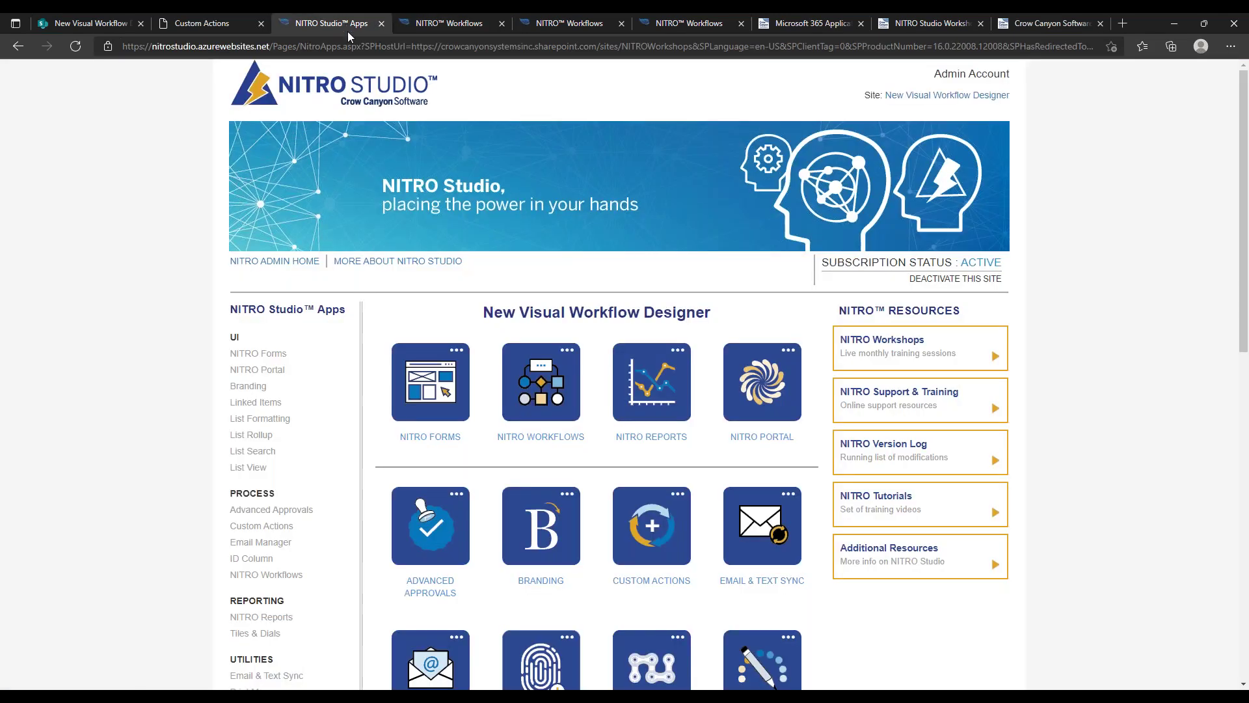
click(455, 23)
click(18, 47)
click(686, 118)
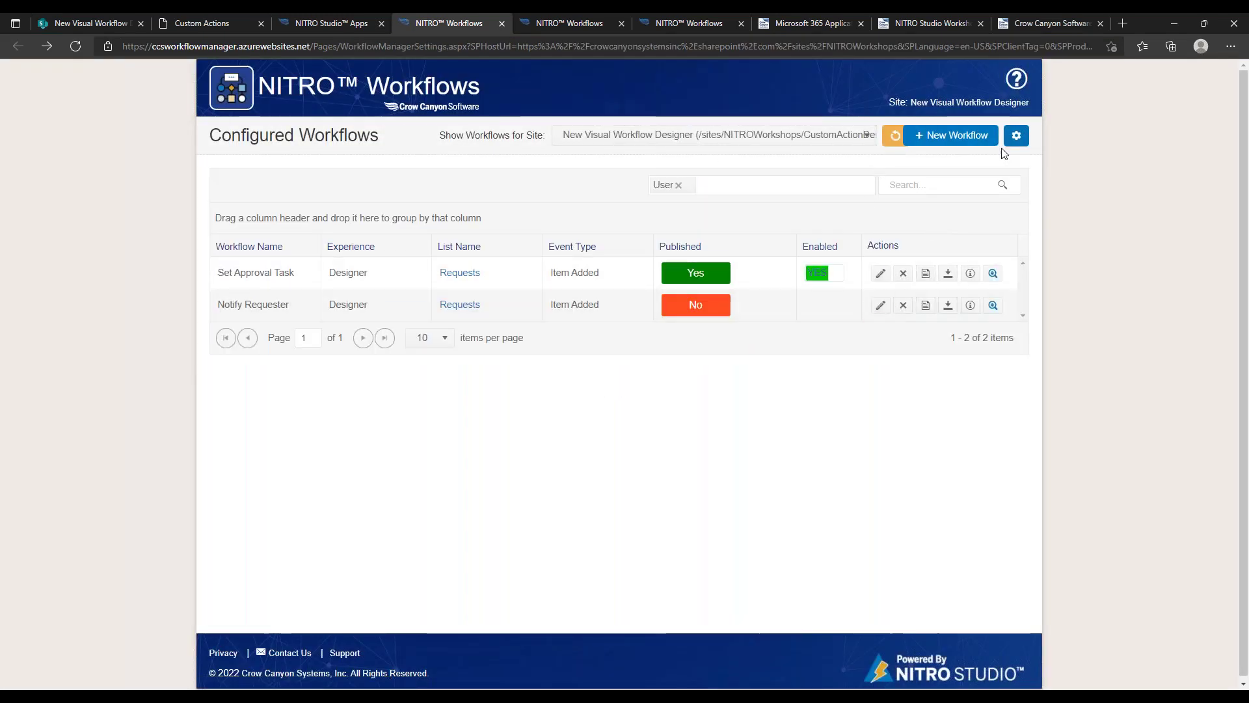
Create a new Legacy workflow on the Requests list
click(962, 138)
click(632, 131)
drag(755, 207, 706, 232)
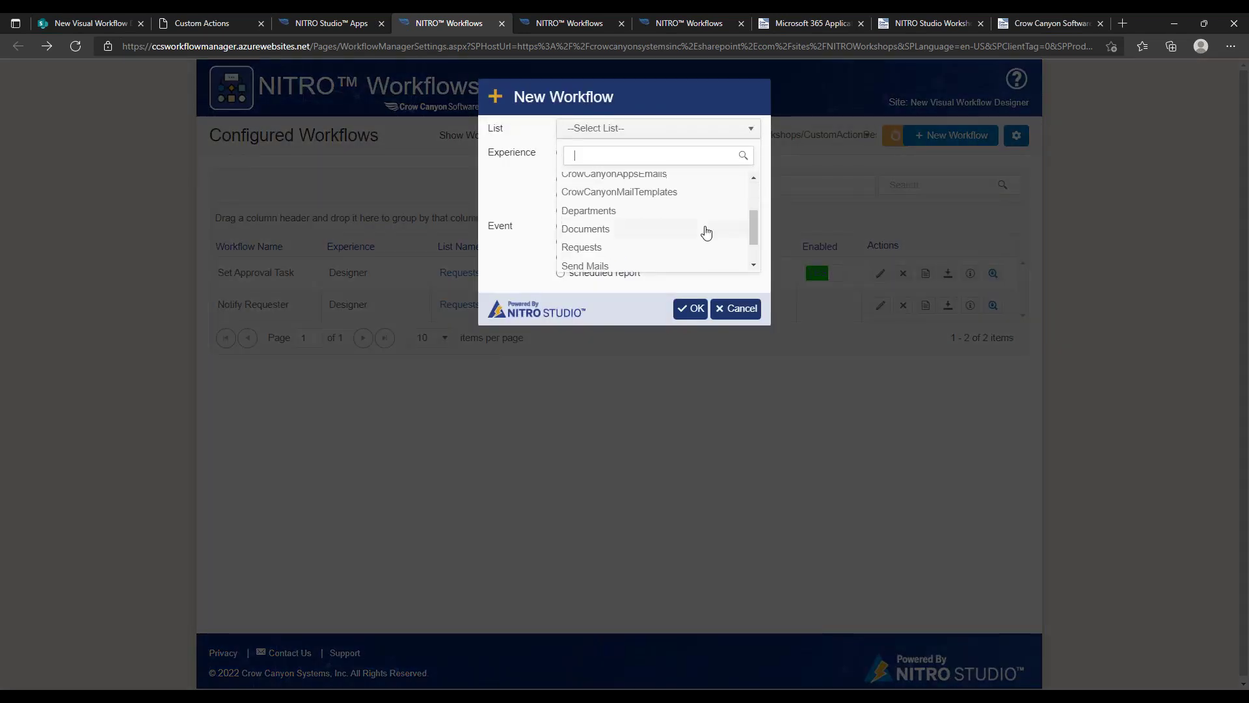
click(669, 246)
click(681, 313)
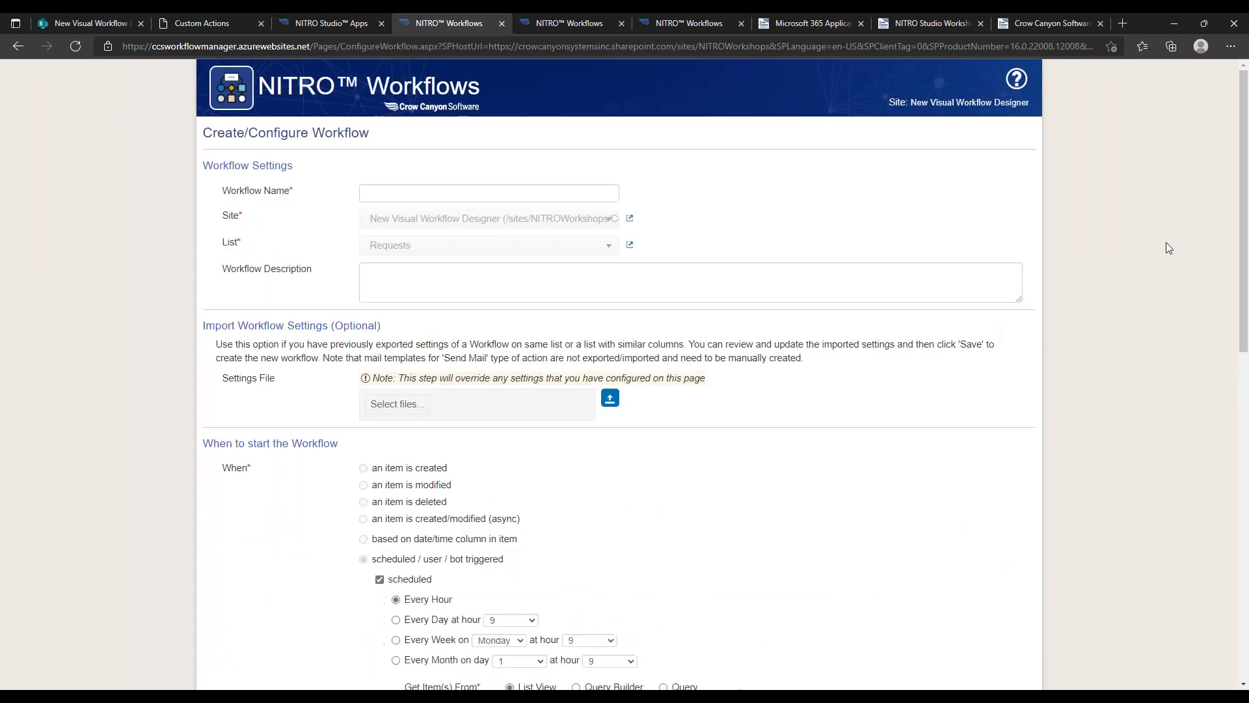
drag(1246, 184, 1205, 546)
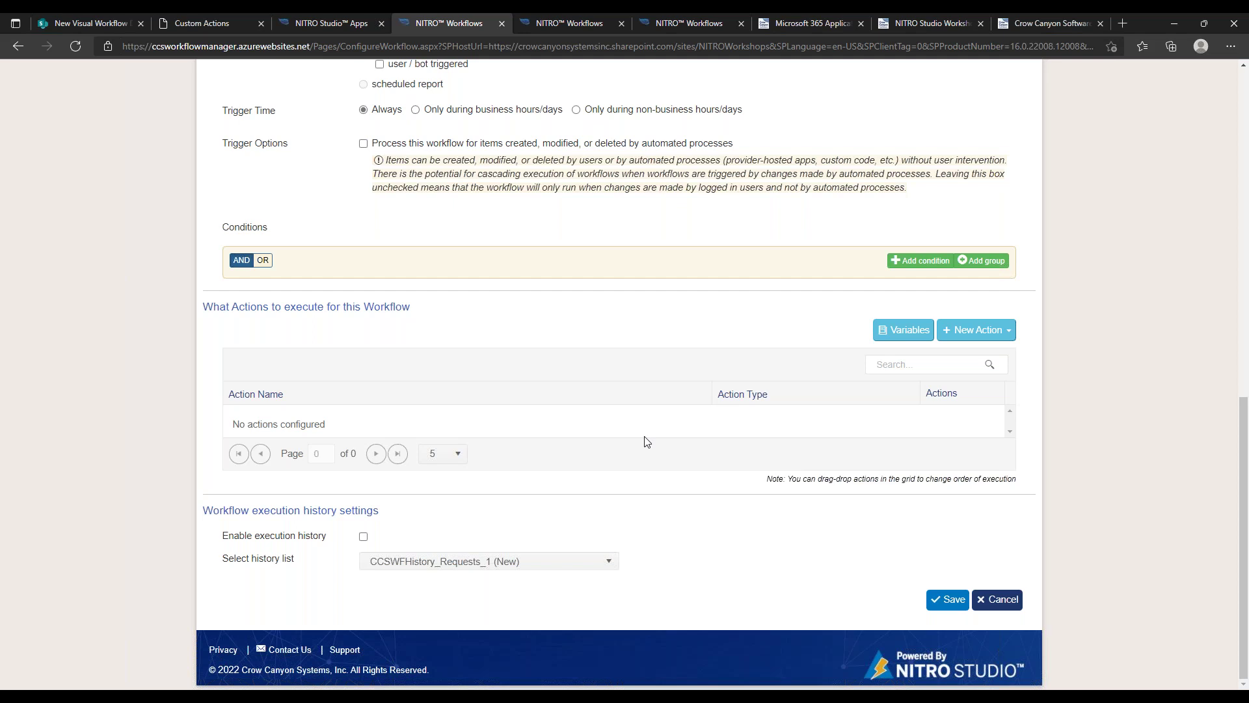
View the Set Approval Task designer, shift the diagram right, and browse its shapes and actions panels
click(562, 27)
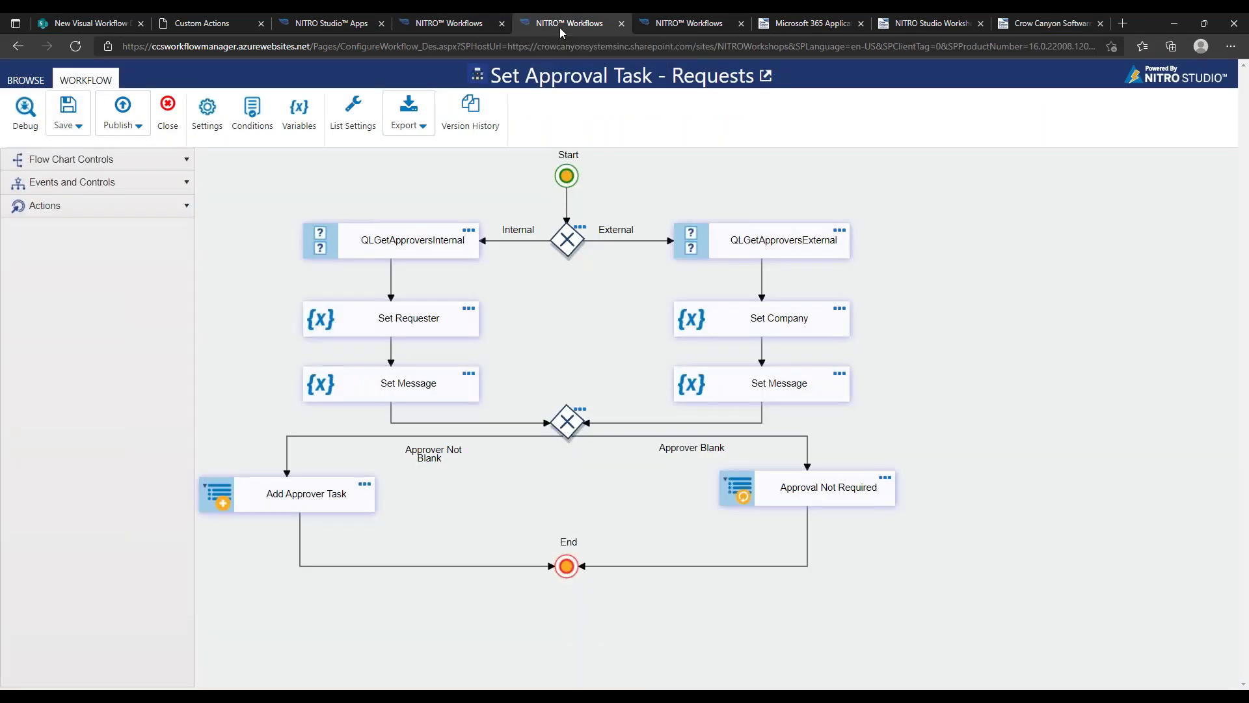
click(182, 187)
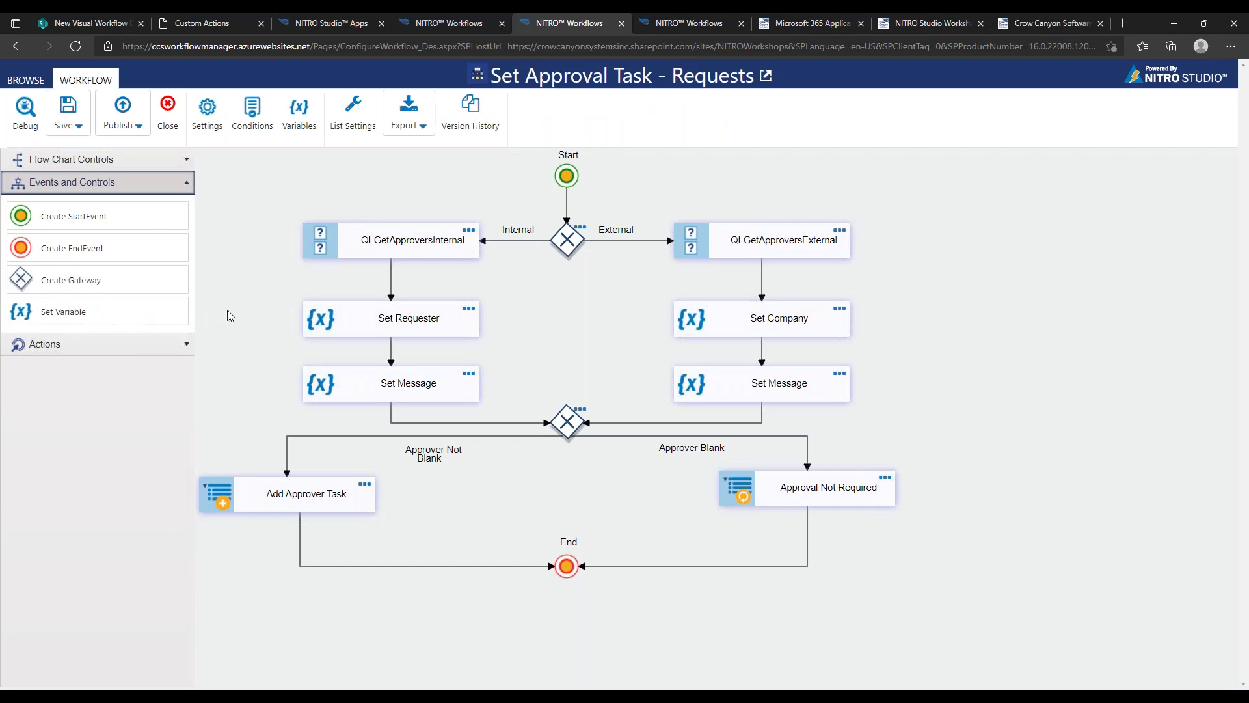
drag(228, 310, 263, 304)
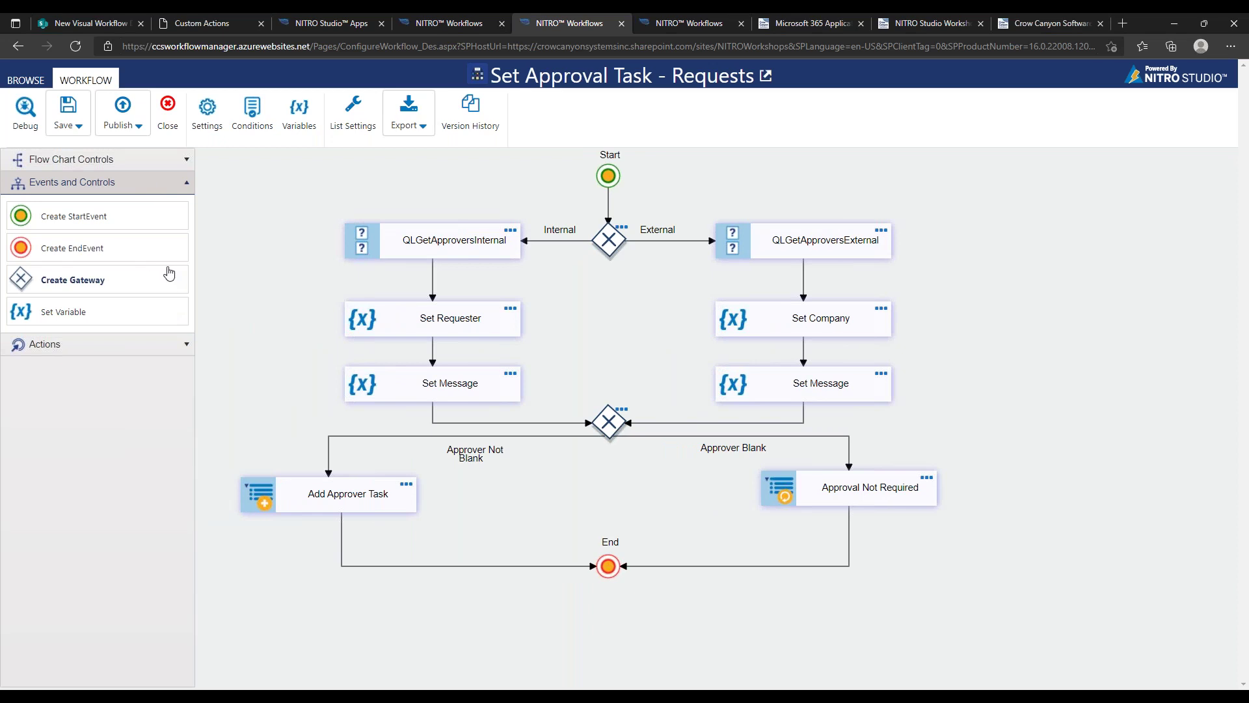
click(185, 344)
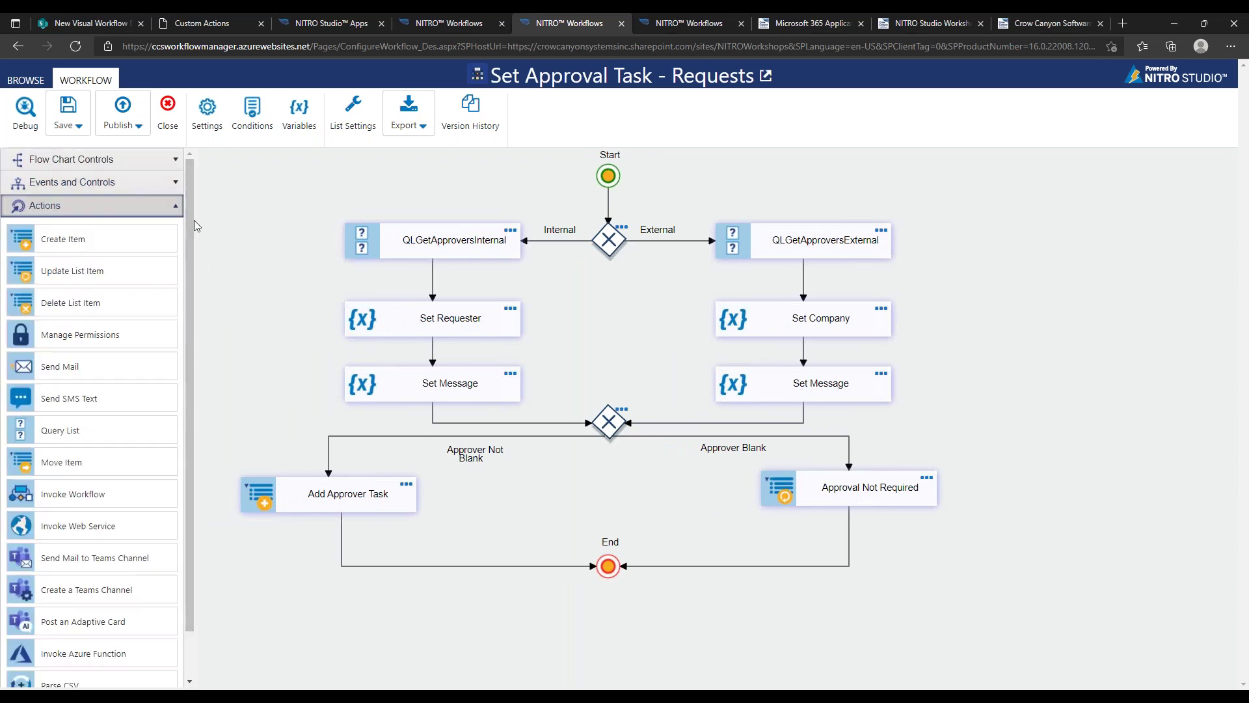
click(156, 182)
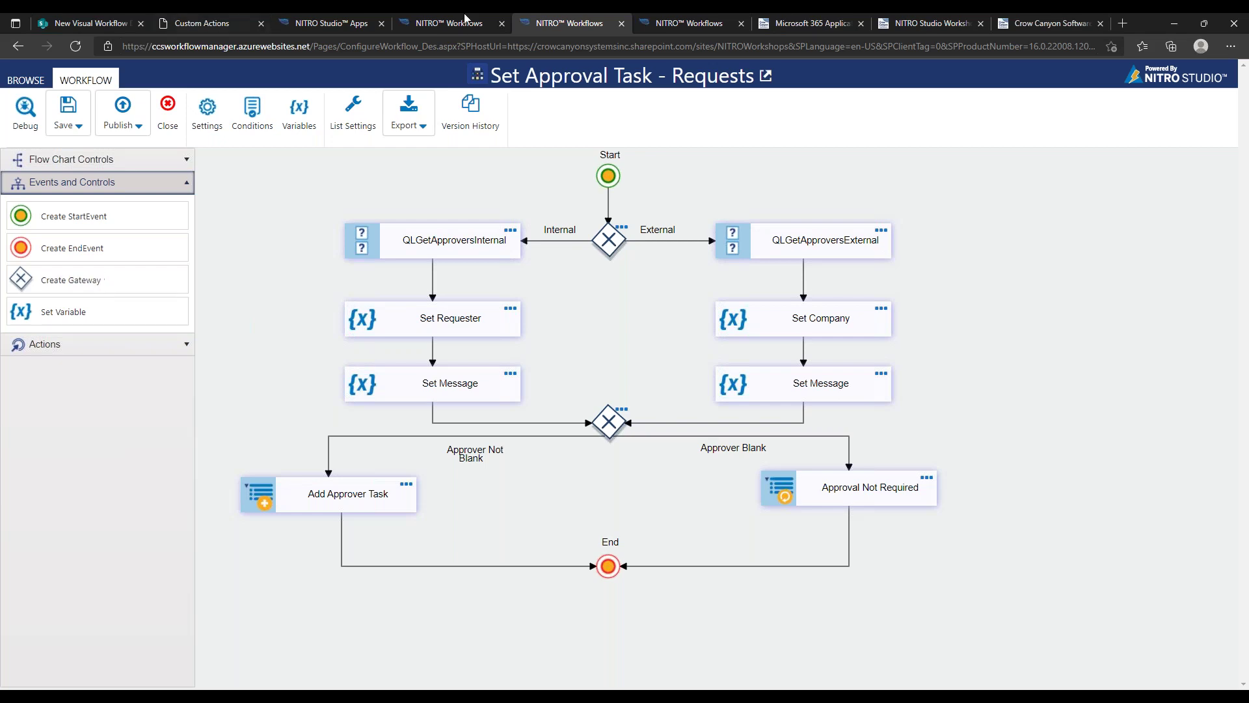
Browse the Crow Canyon Support, NITRO Studio Workshops and webinars pages, ending on Workshops
click(778, 19)
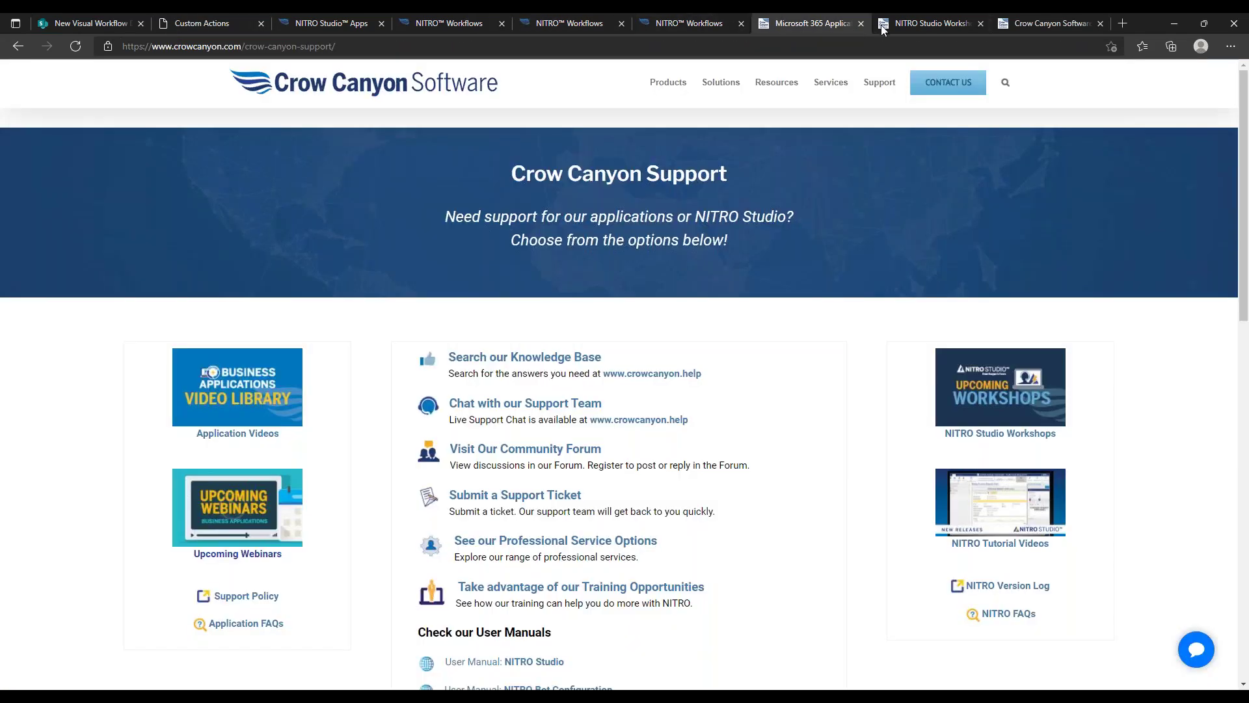
click(915, 24)
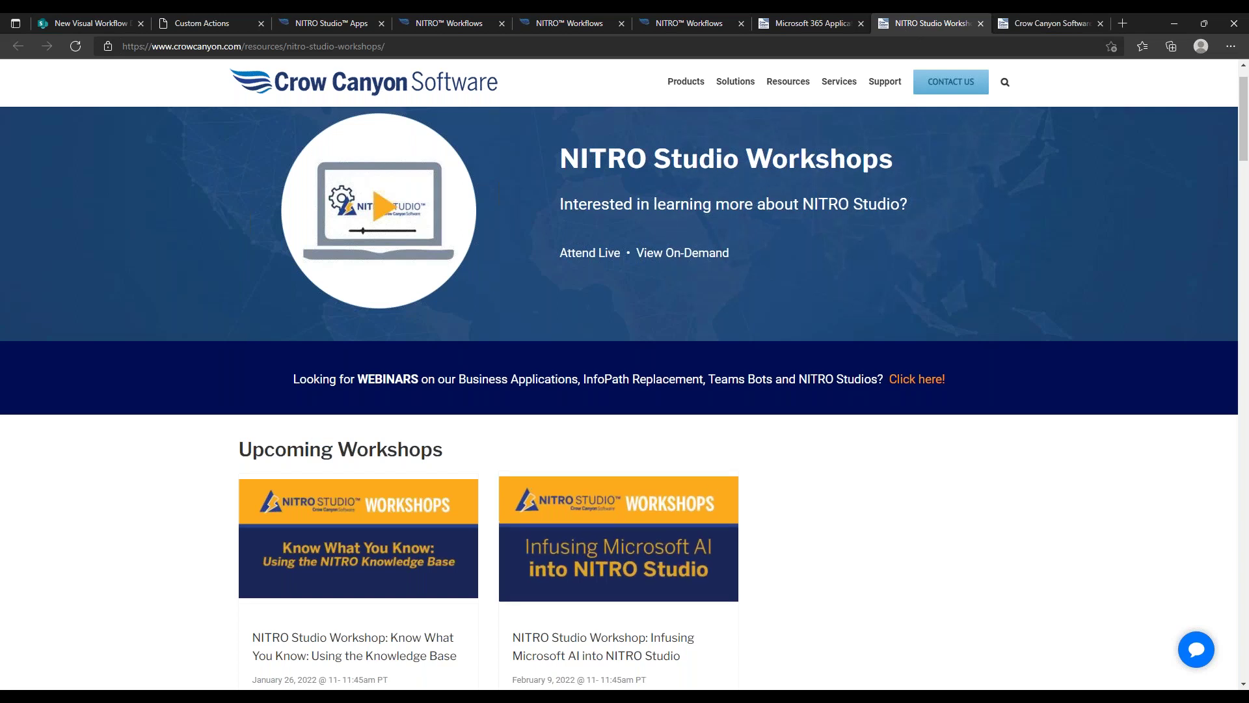
click(1031, 24)
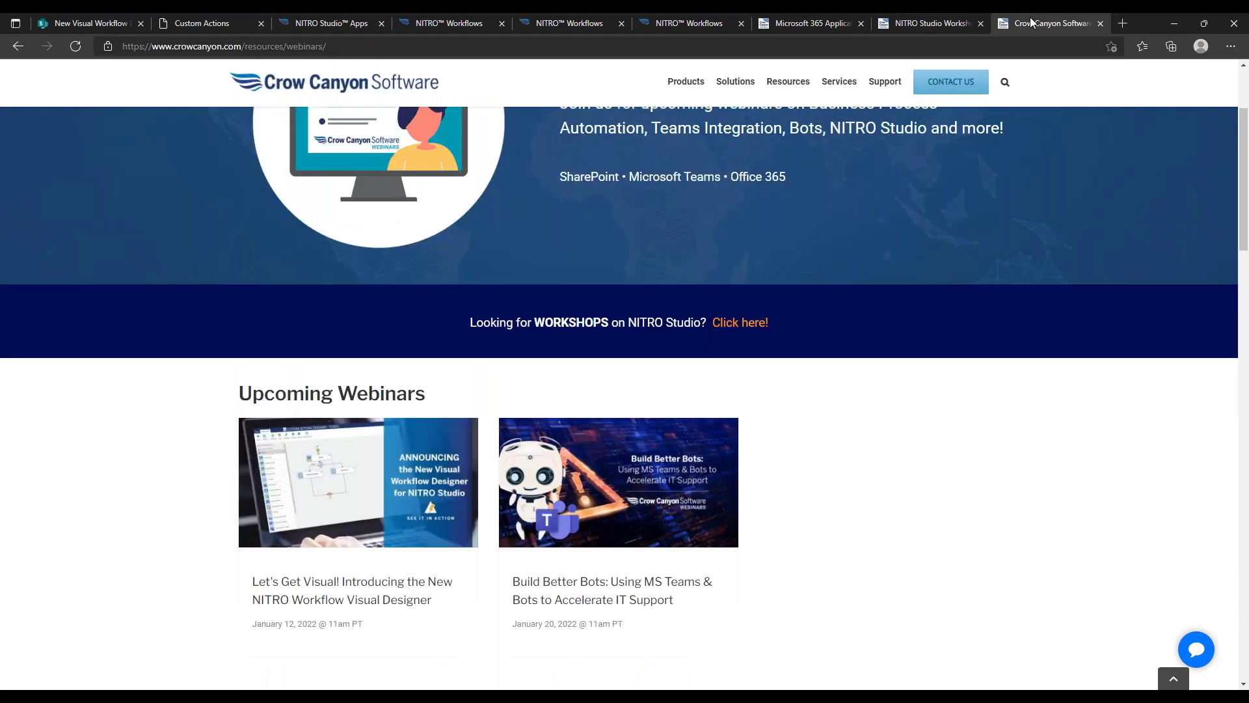
click(959, 25)
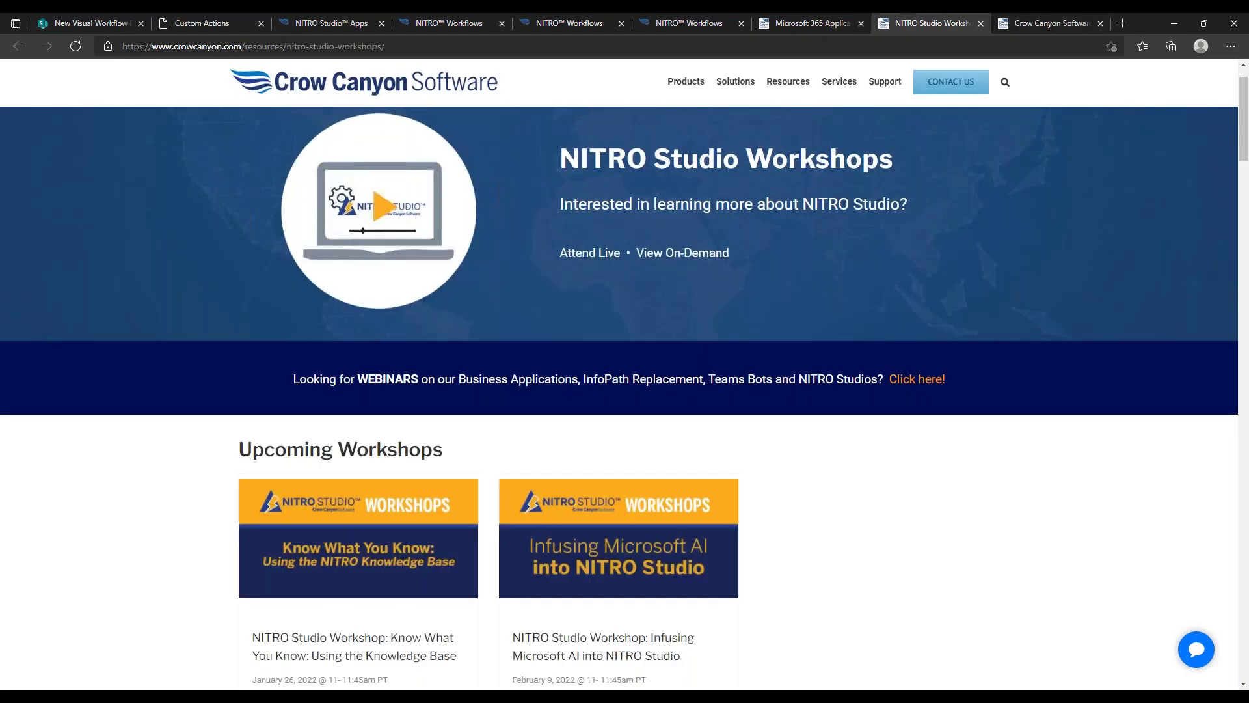